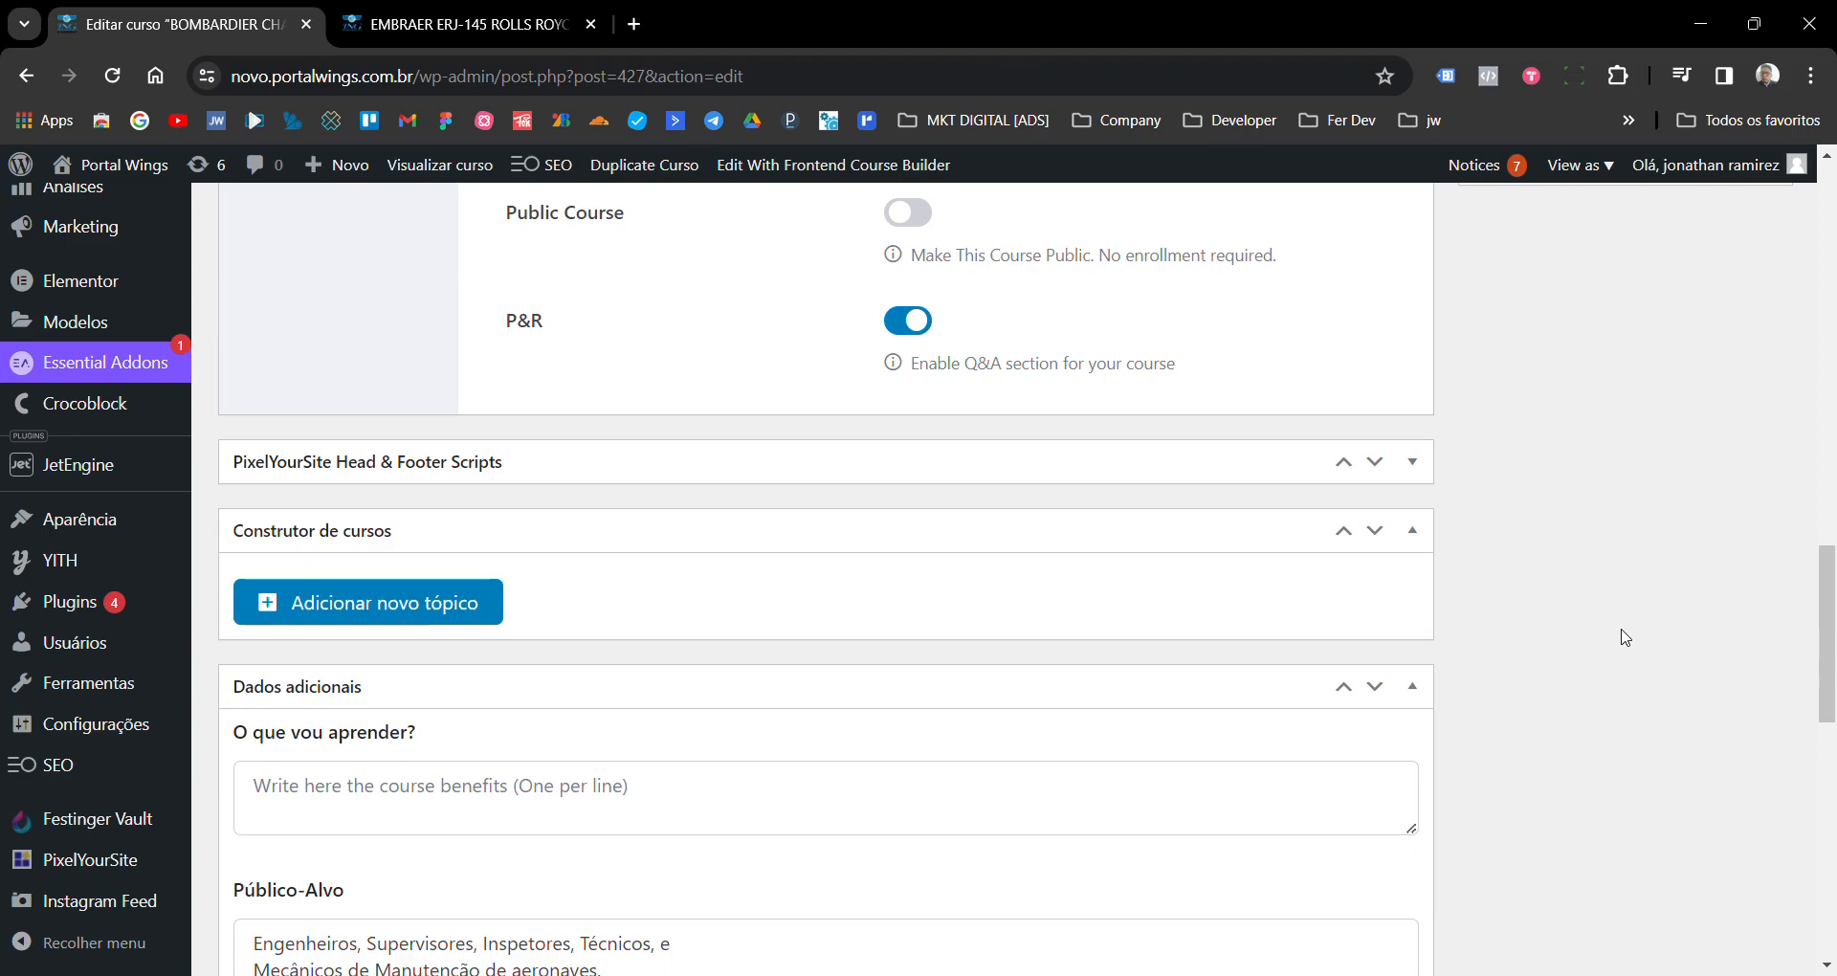
scroll(1624, 637, up, 1)
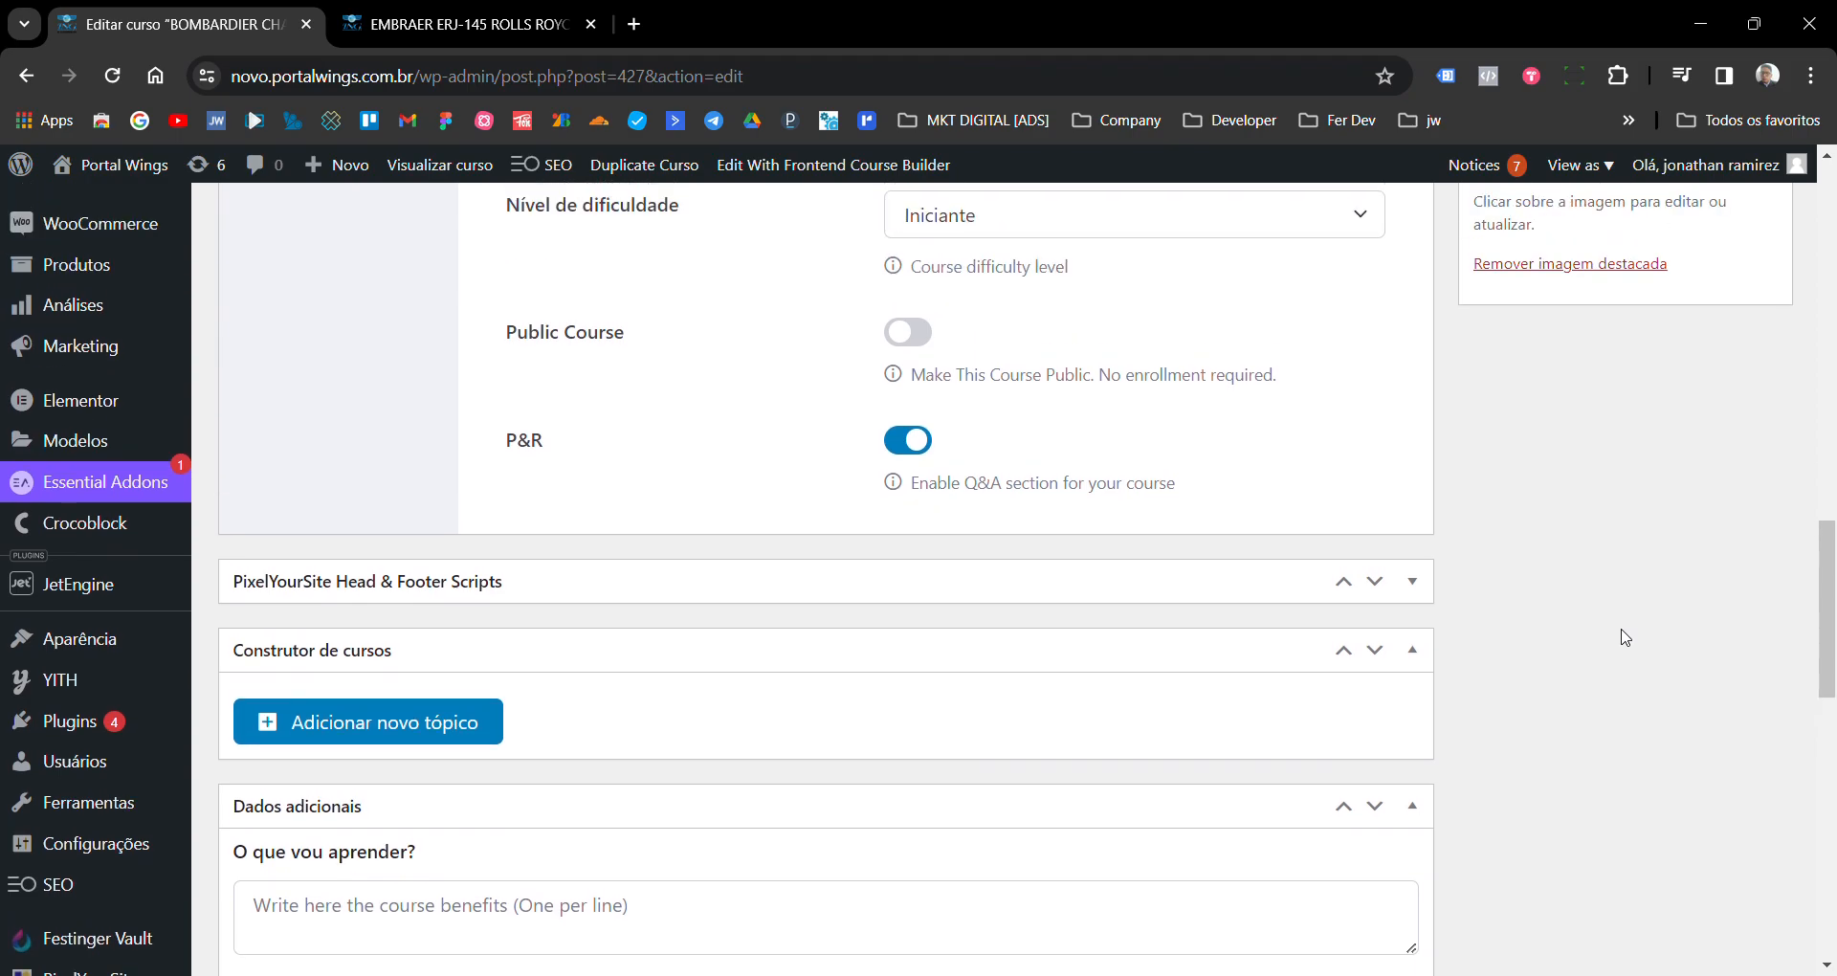
scroll(1624, 636, up, 1)
scroll(1624, 636, down, 1)
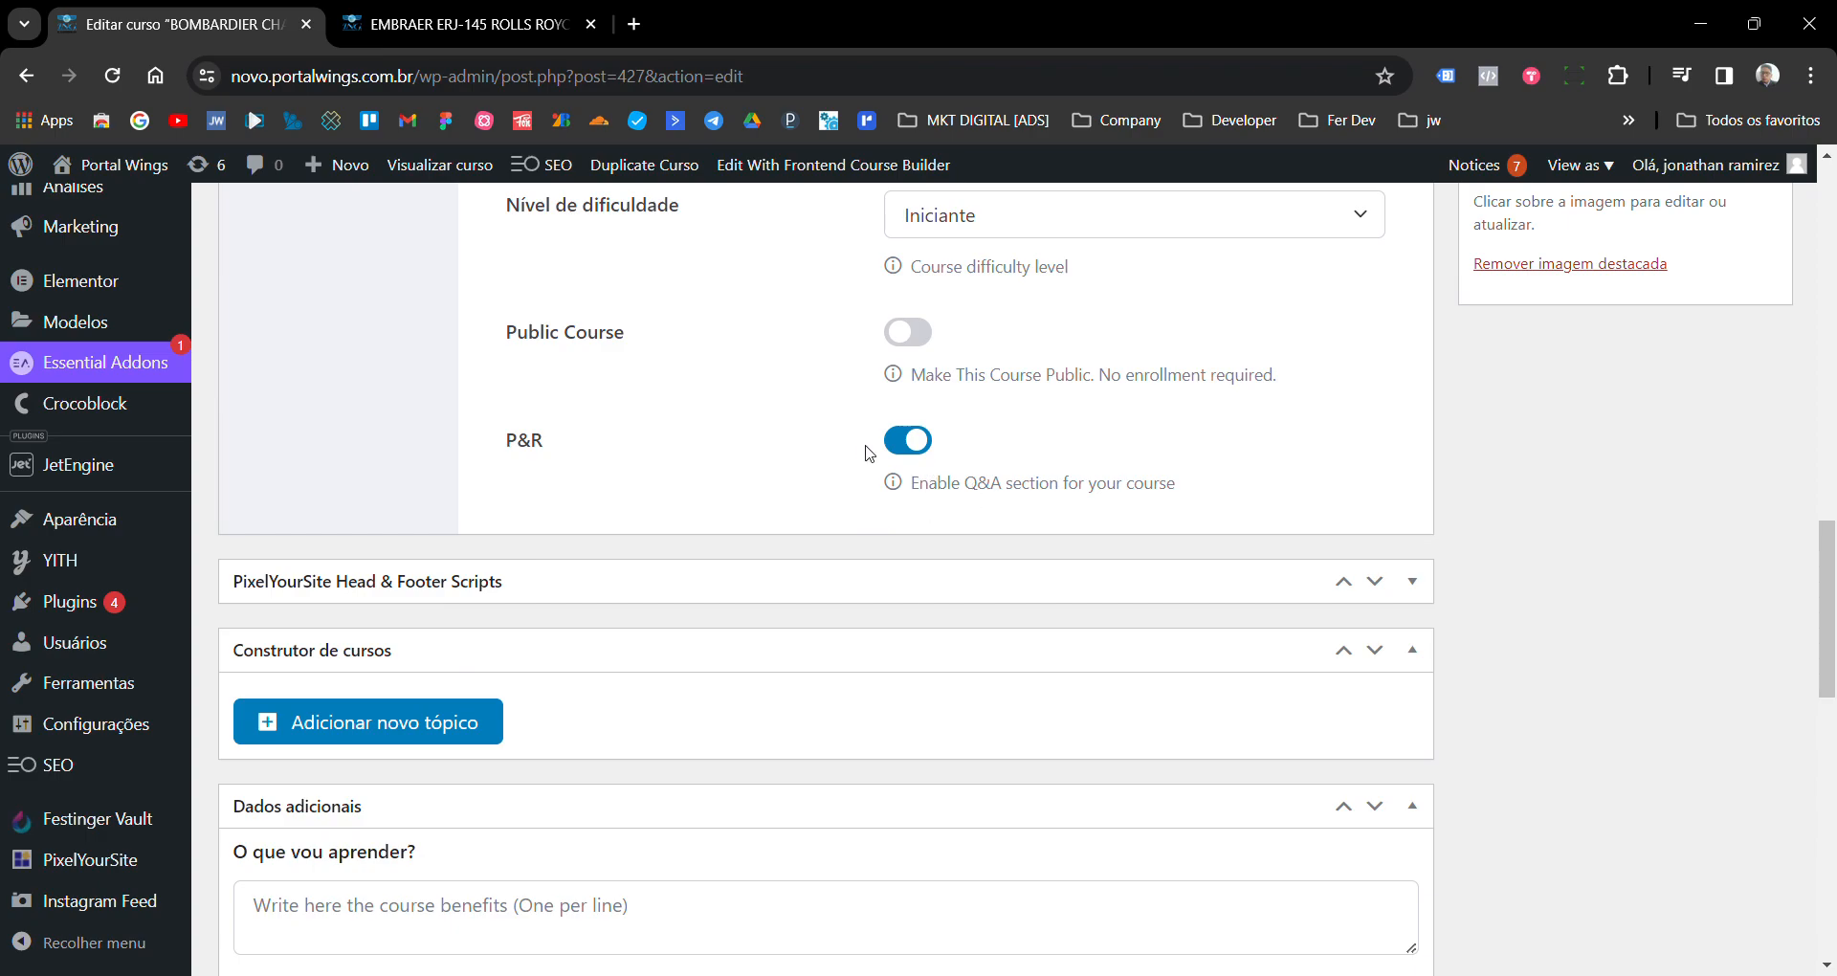
- Switch to the published EMBRAER ERJ-145 course page and examine its progress box and P&R section
click(493, 28)
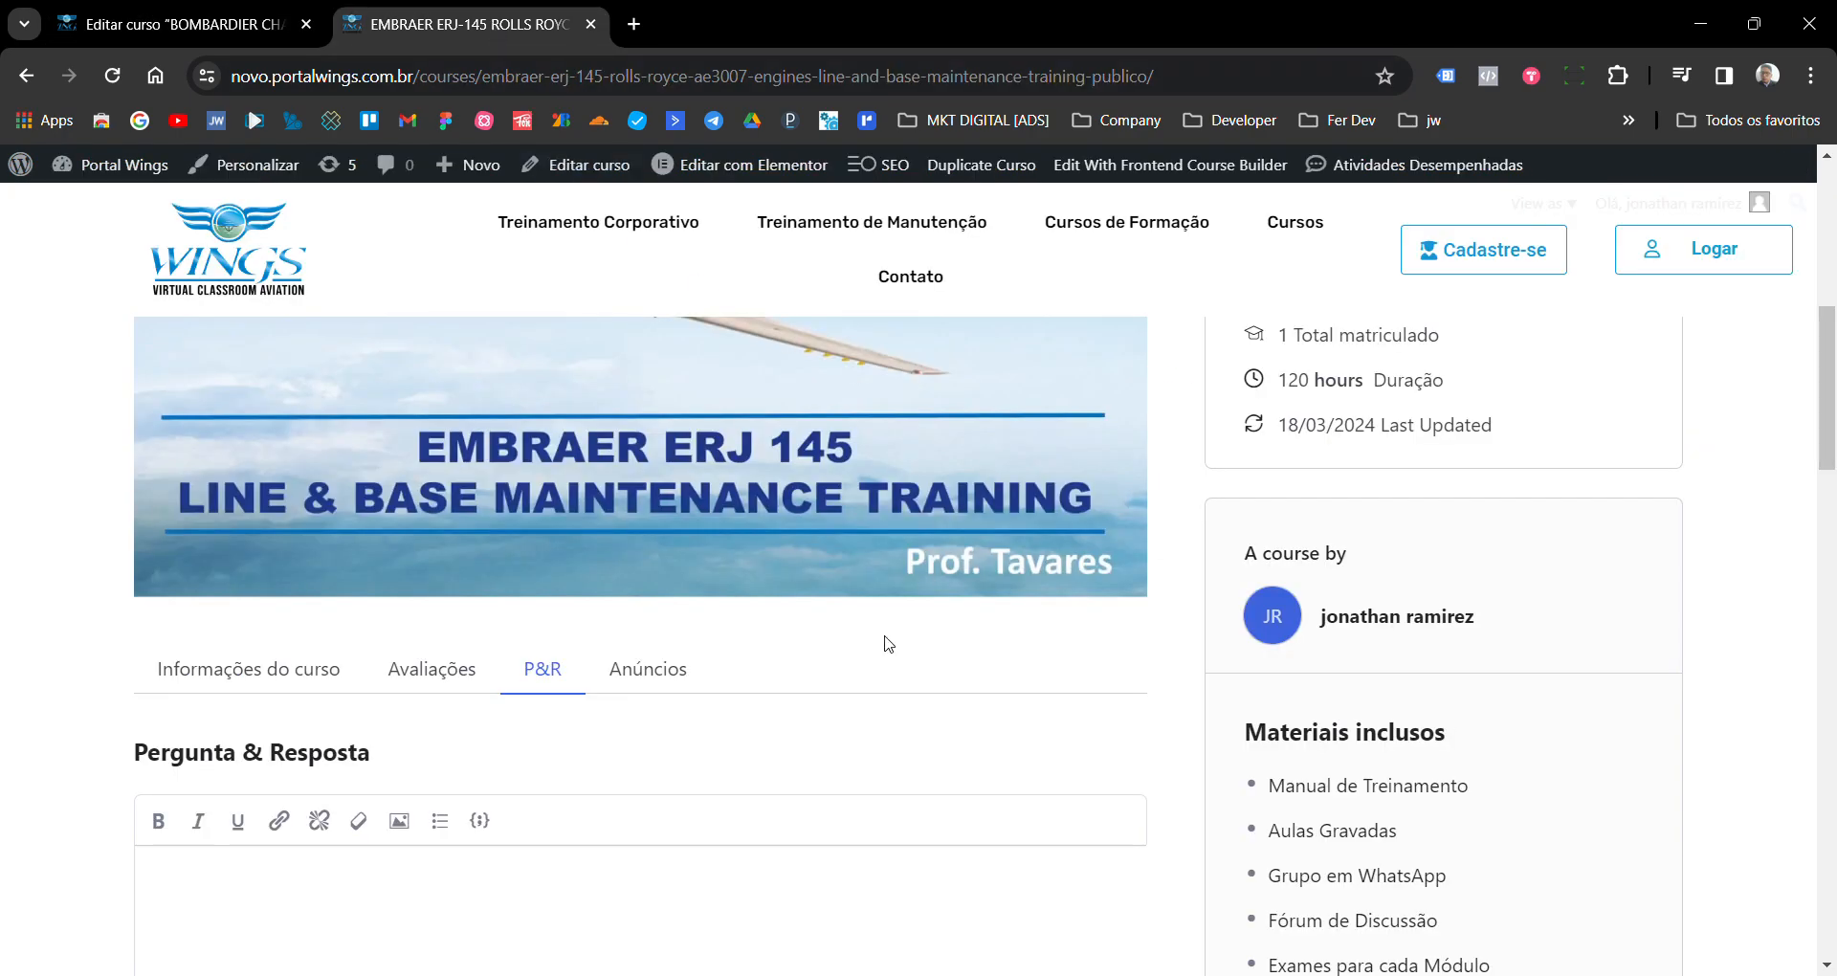
scroll(841, 721, down, 1)
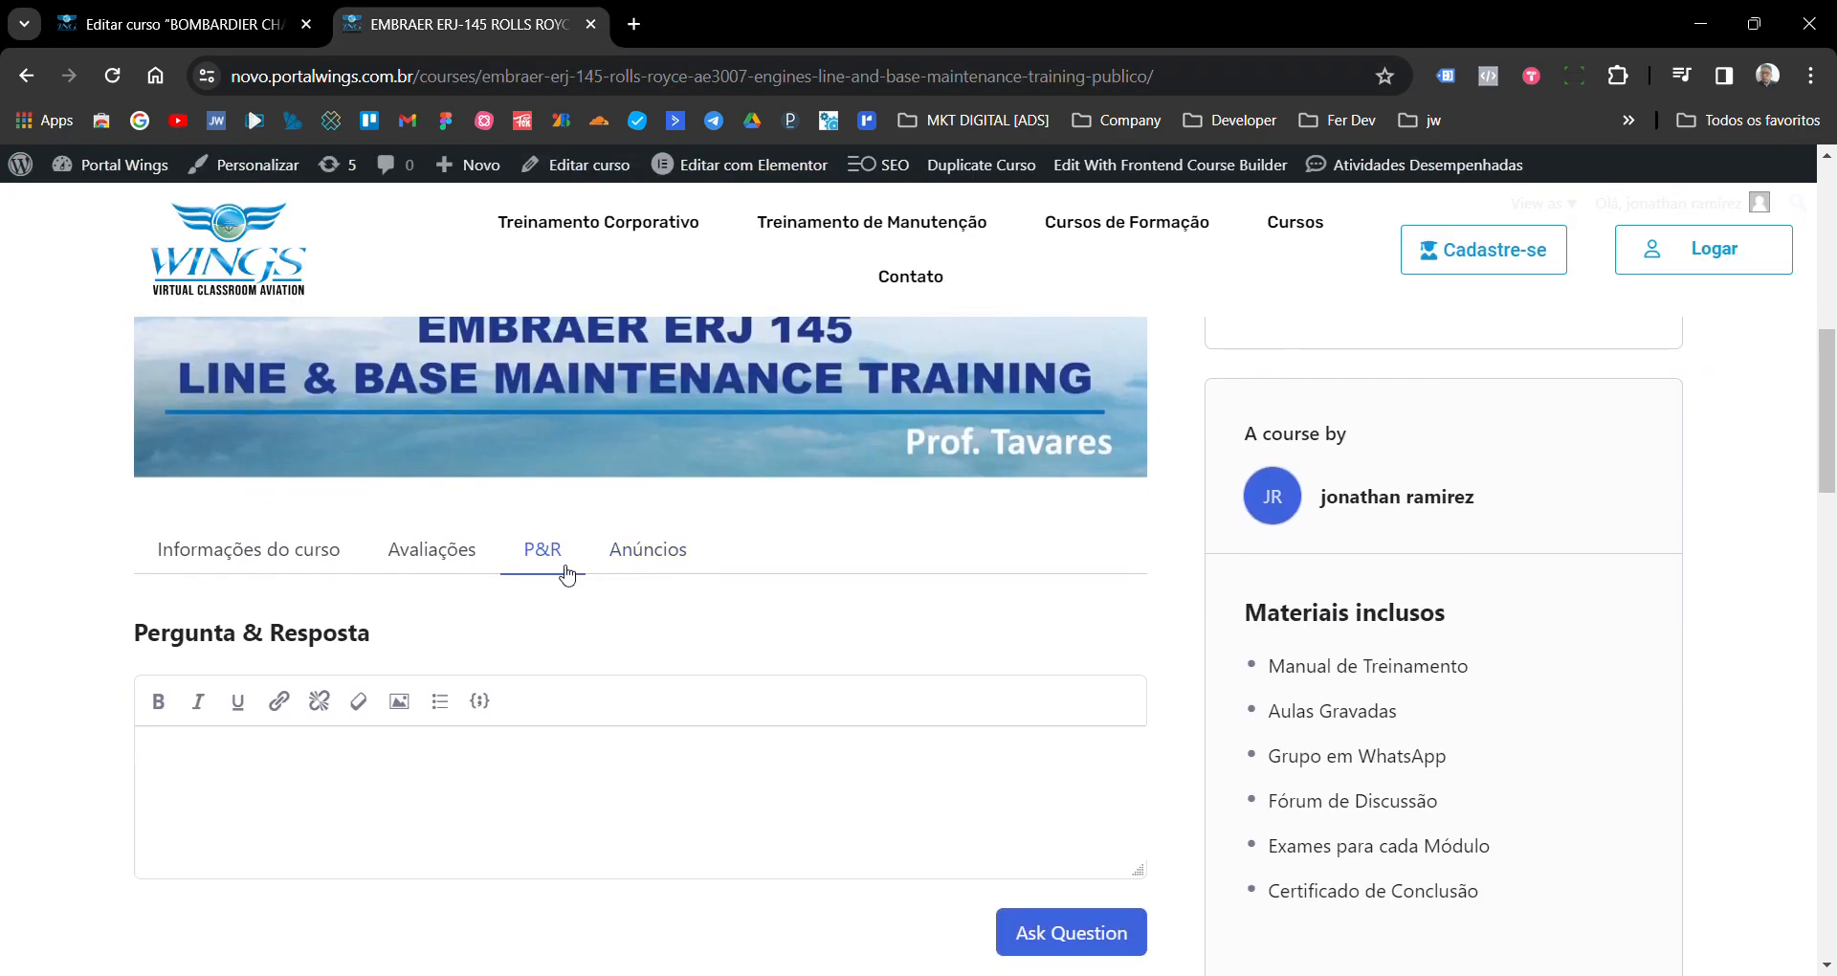
scroll(714, 701, up, 1)
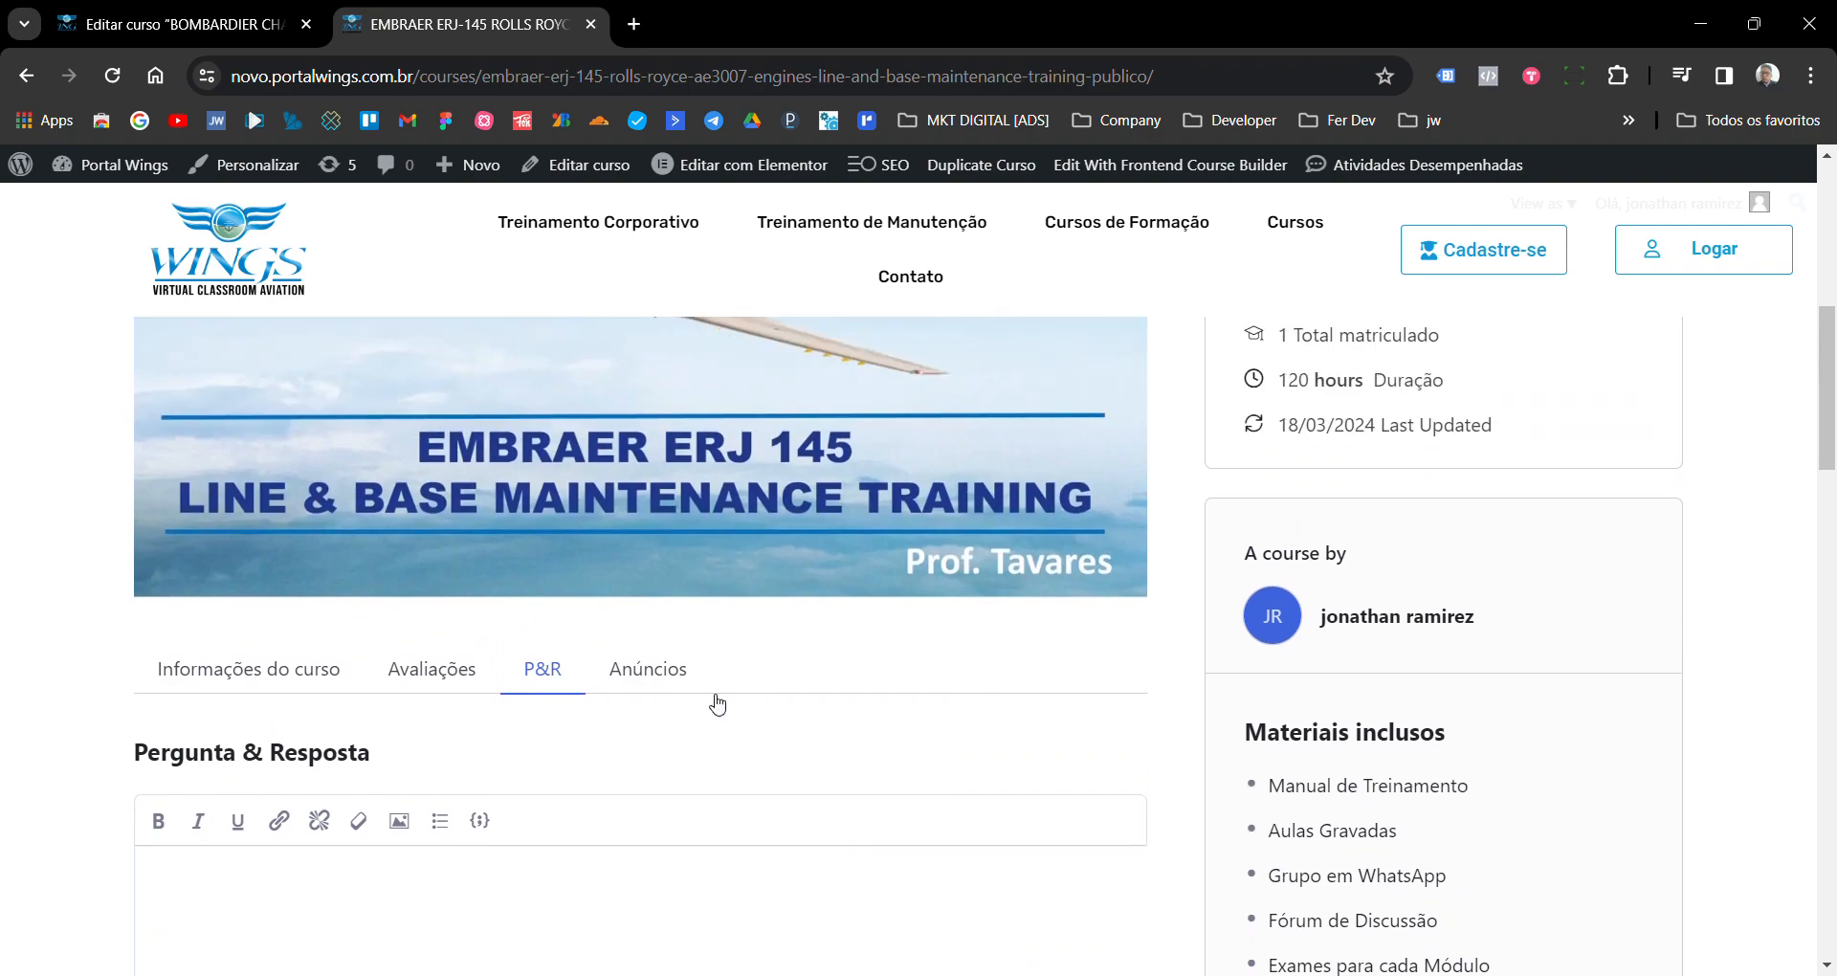
scroll(1020, 667, up, 4)
scroll(1021, 666, up, 1)
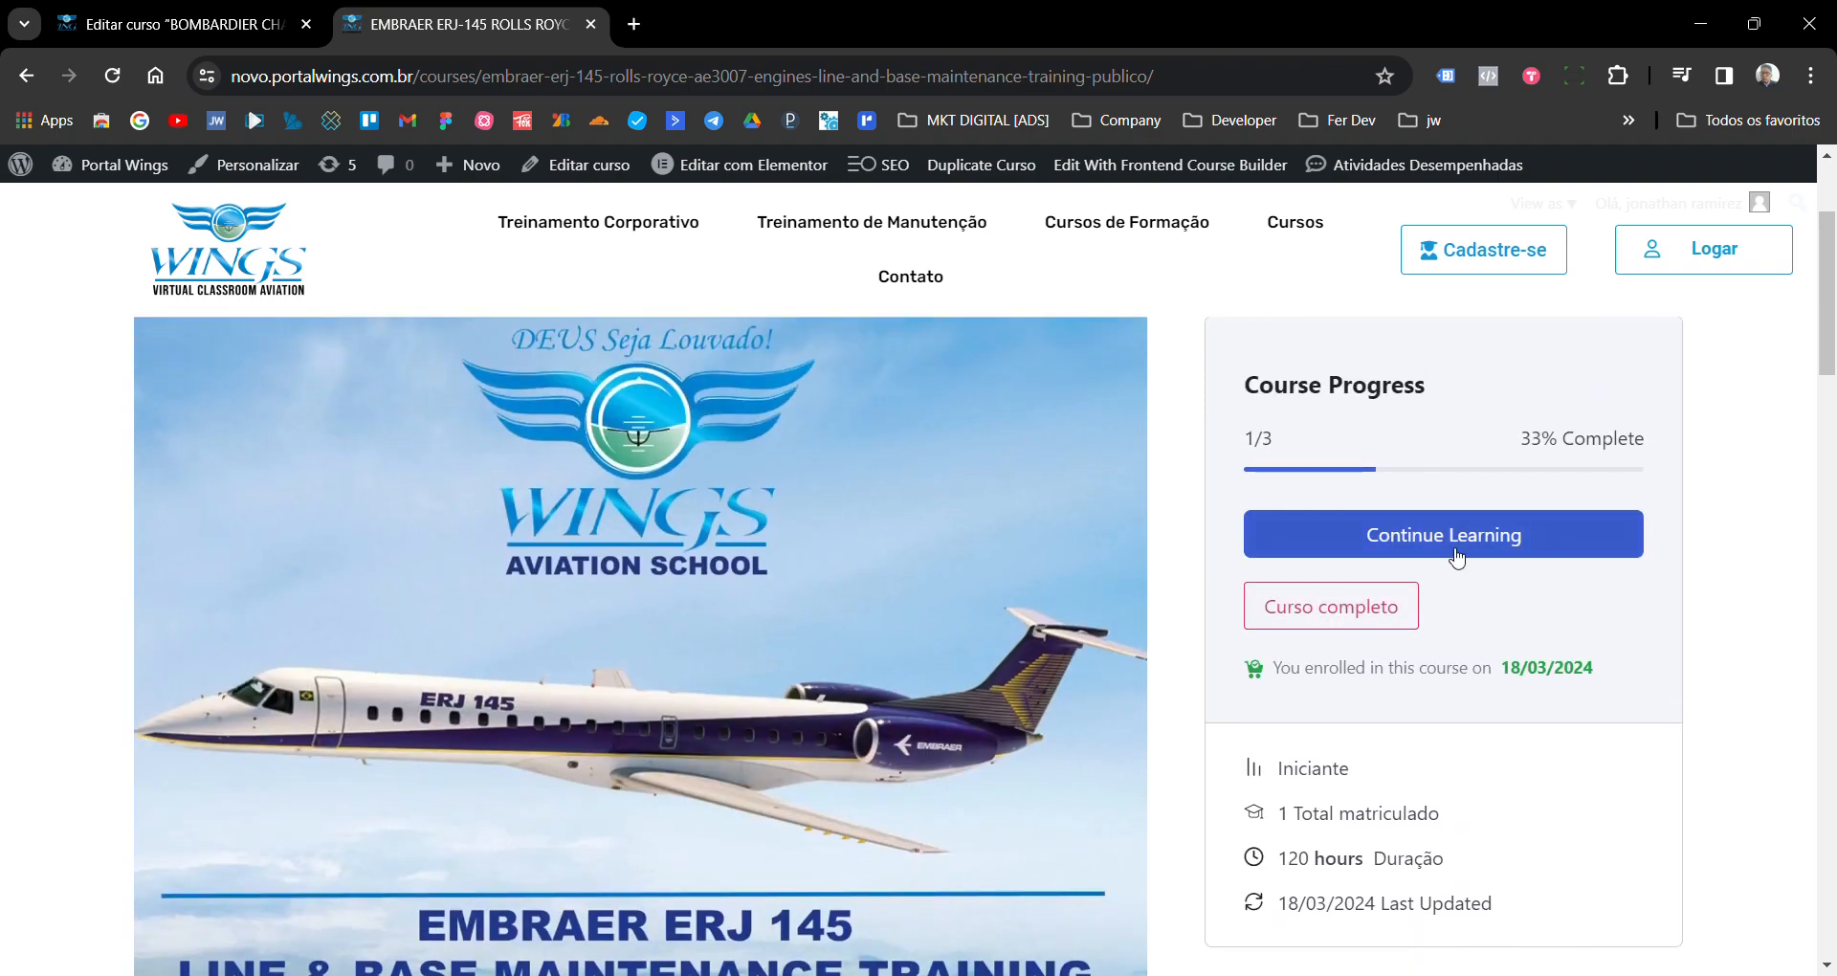
scroll(1185, 641, down, 5)
scroll(1185, 651, down, 1)
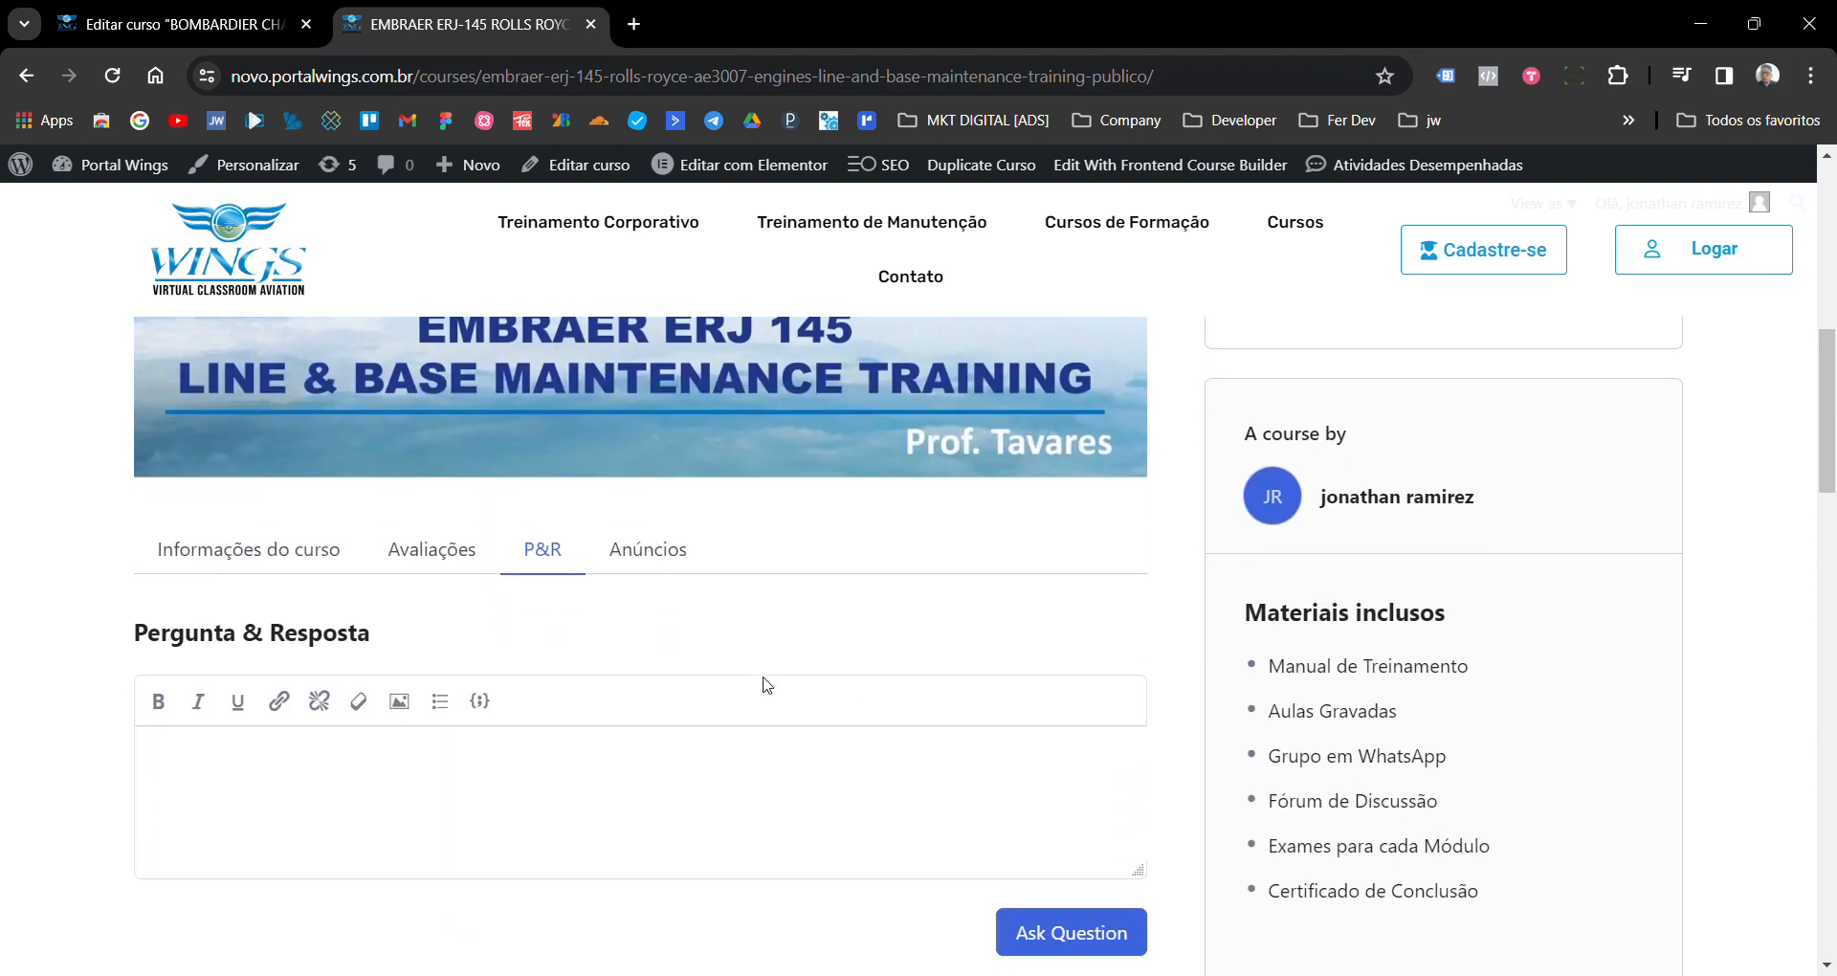
scroll(541, 564, down, 1)
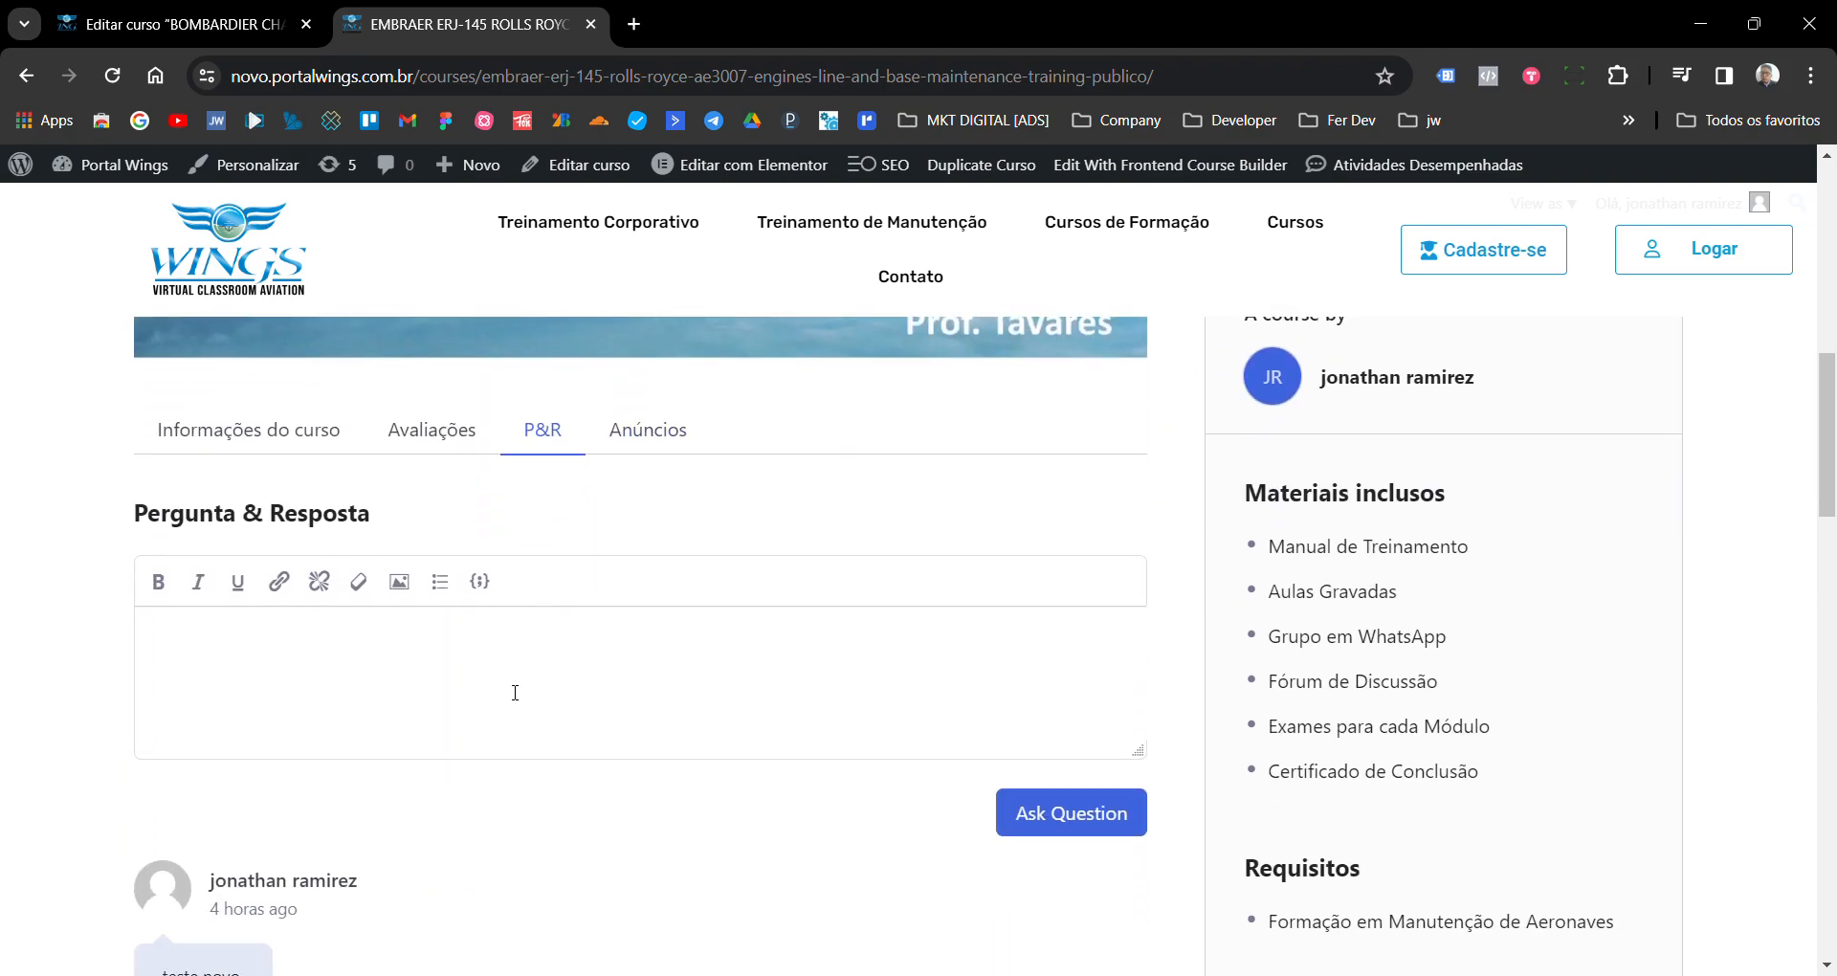
- Post the question "quanto é 4 + 5 ??" in the course's Pergunta & Resposta section
scroll(515, 696, down, 2)
scroll(611, 607, up, 1)
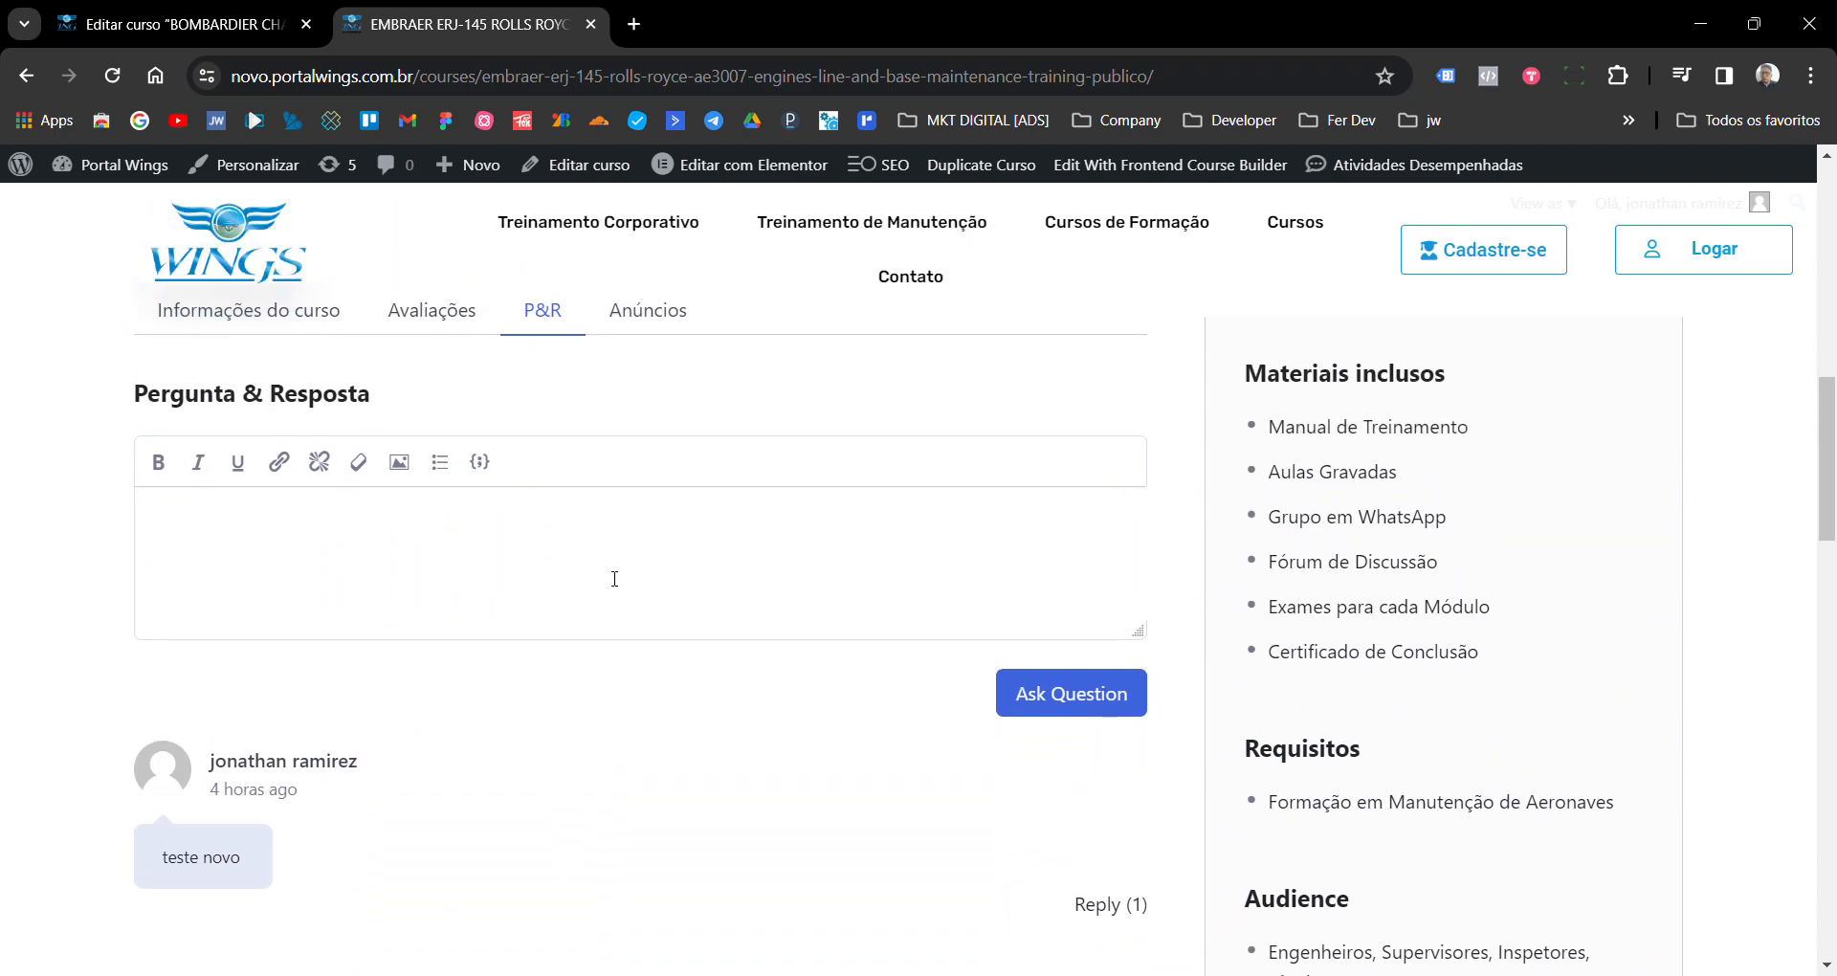
text(quanto é 4 + 5 ??)
click(1113, 697)
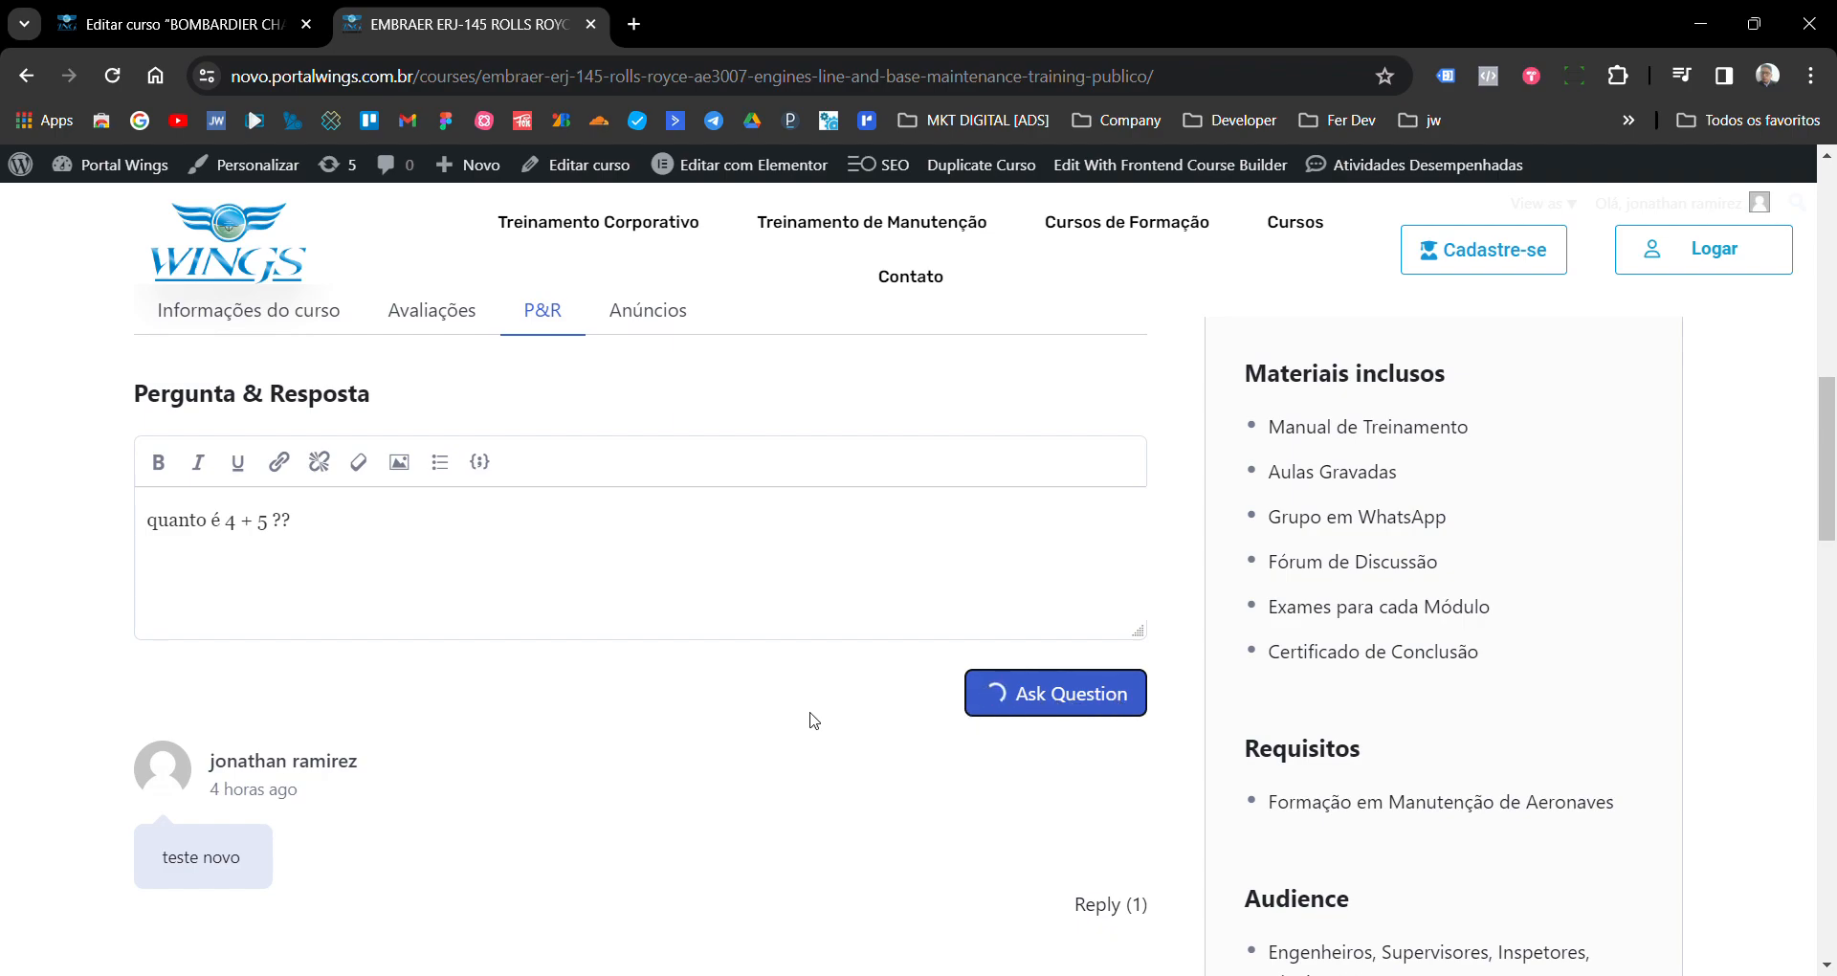
- Reply "é 9" to the newly posted question about 4 + 5
scroll(817, 737, down, 1)
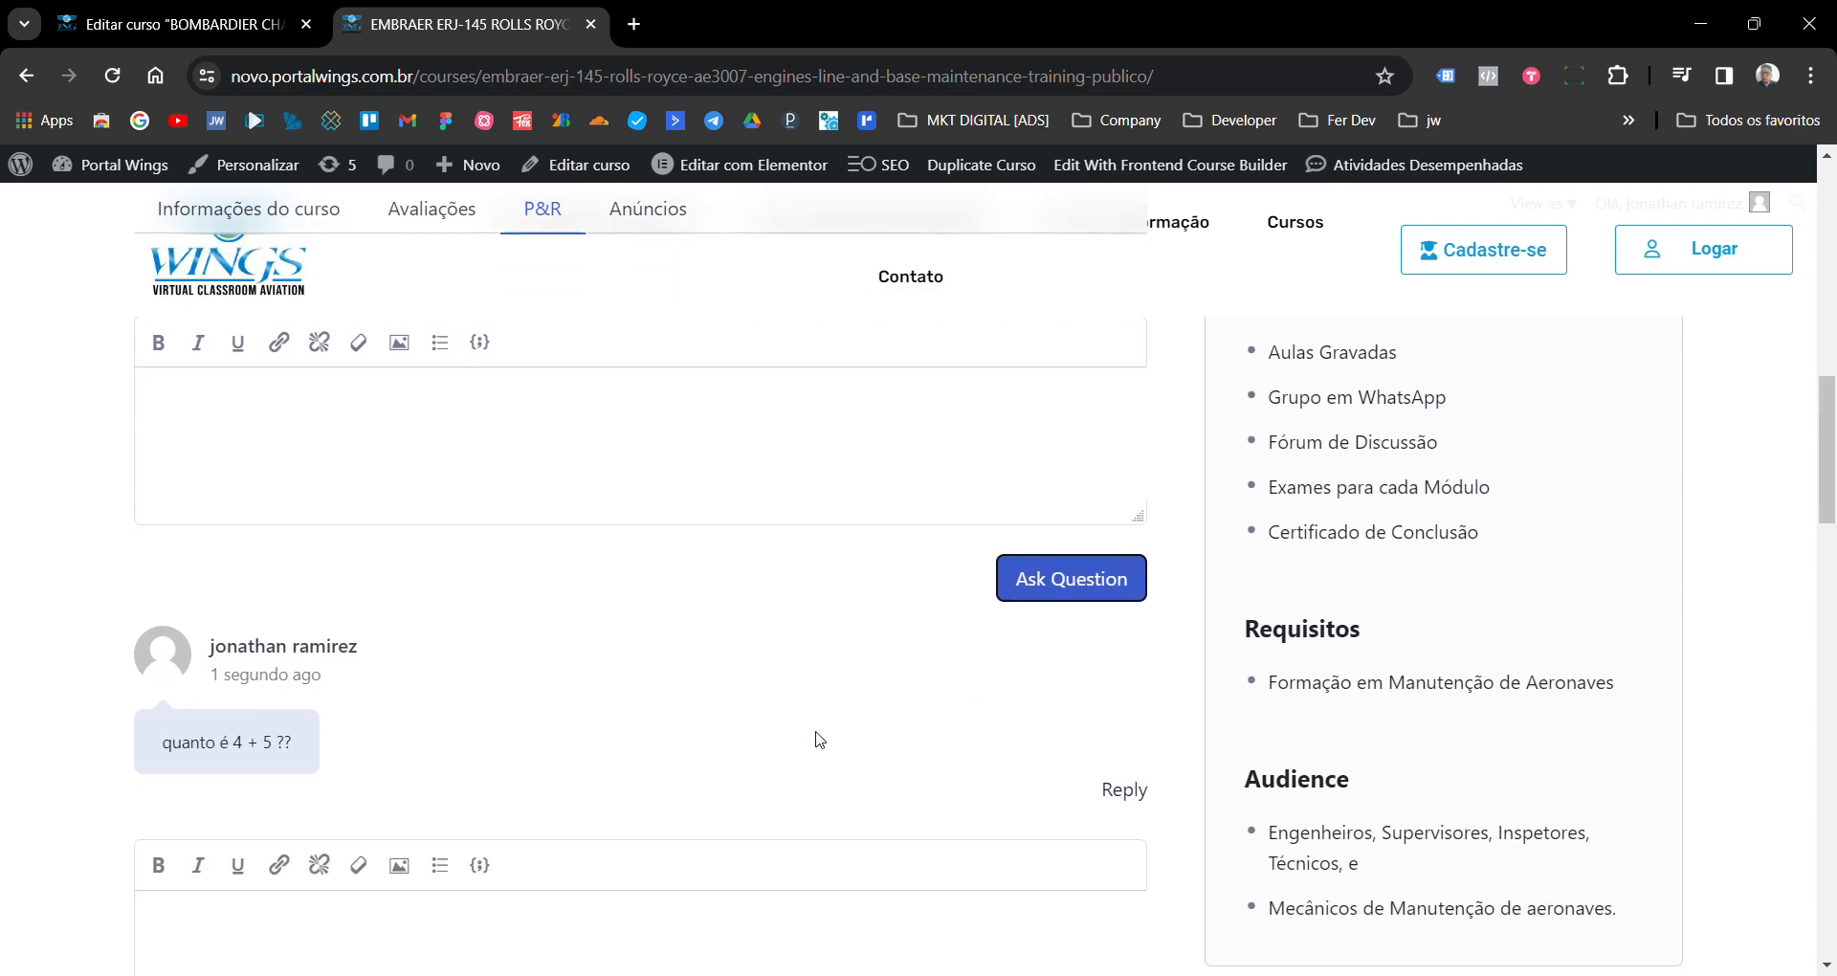
scroll(817, 740, down, 1)
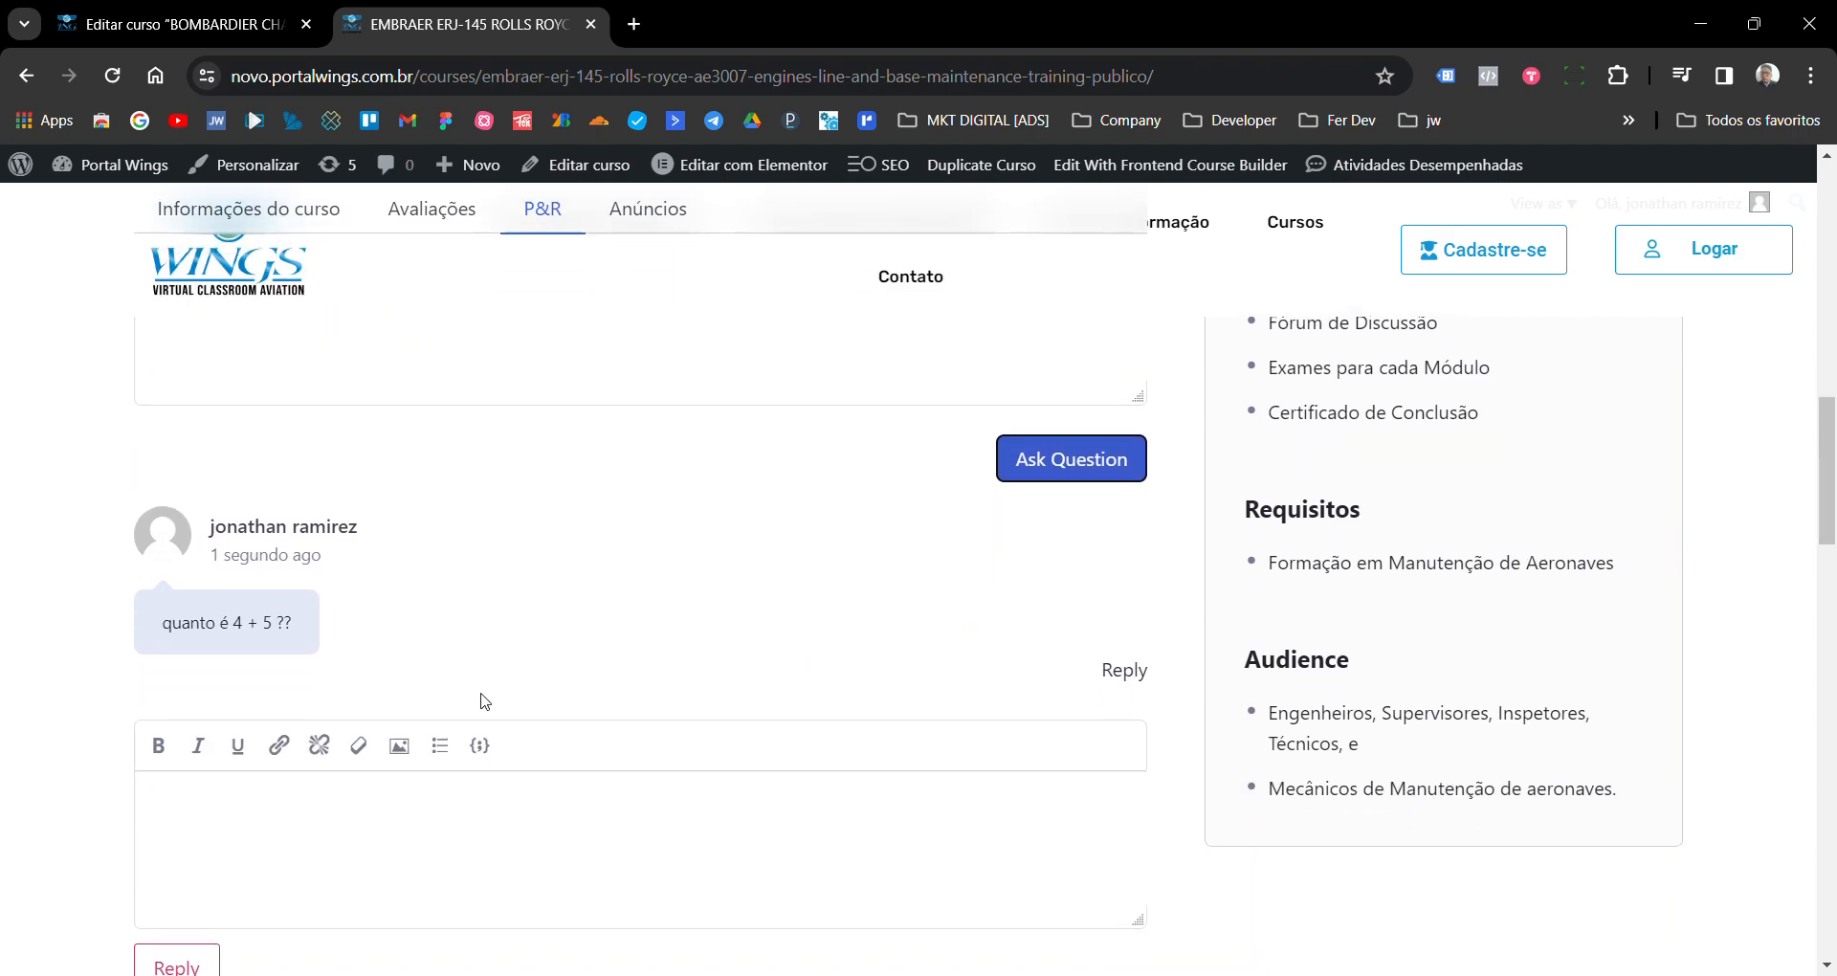
scroll(485, 701, down, 1)
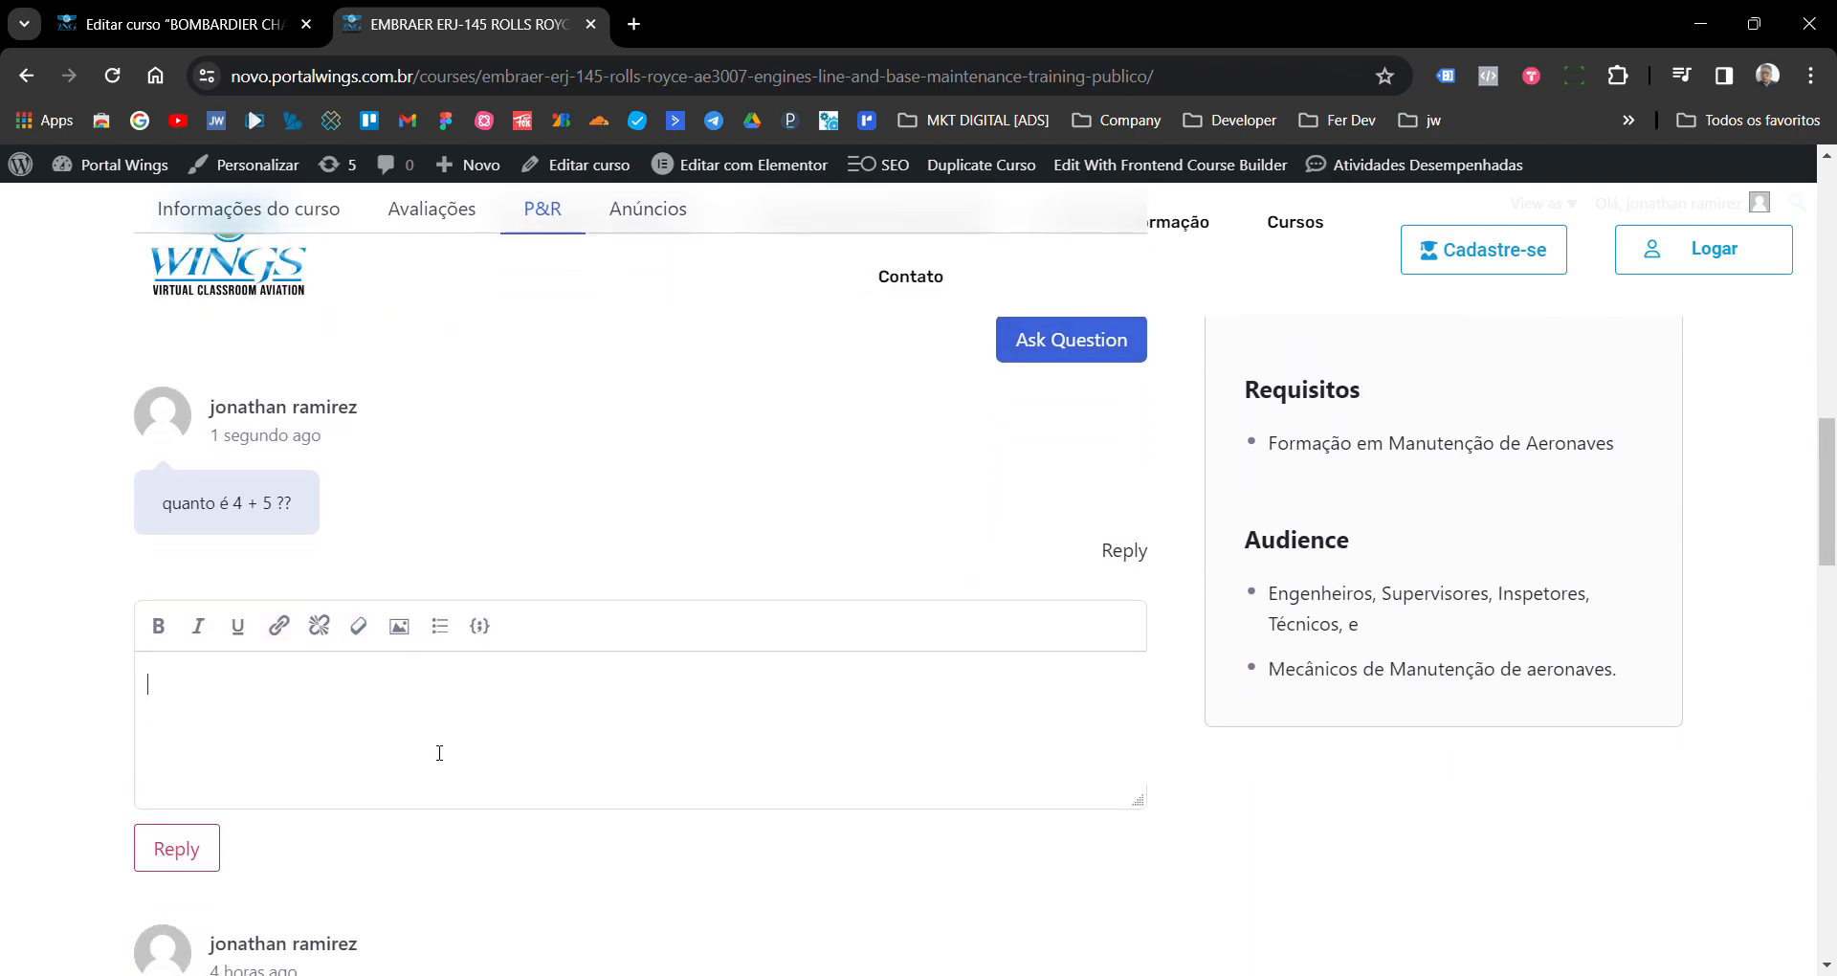
scroll(461, 730, down, 1)
click(426, 671)
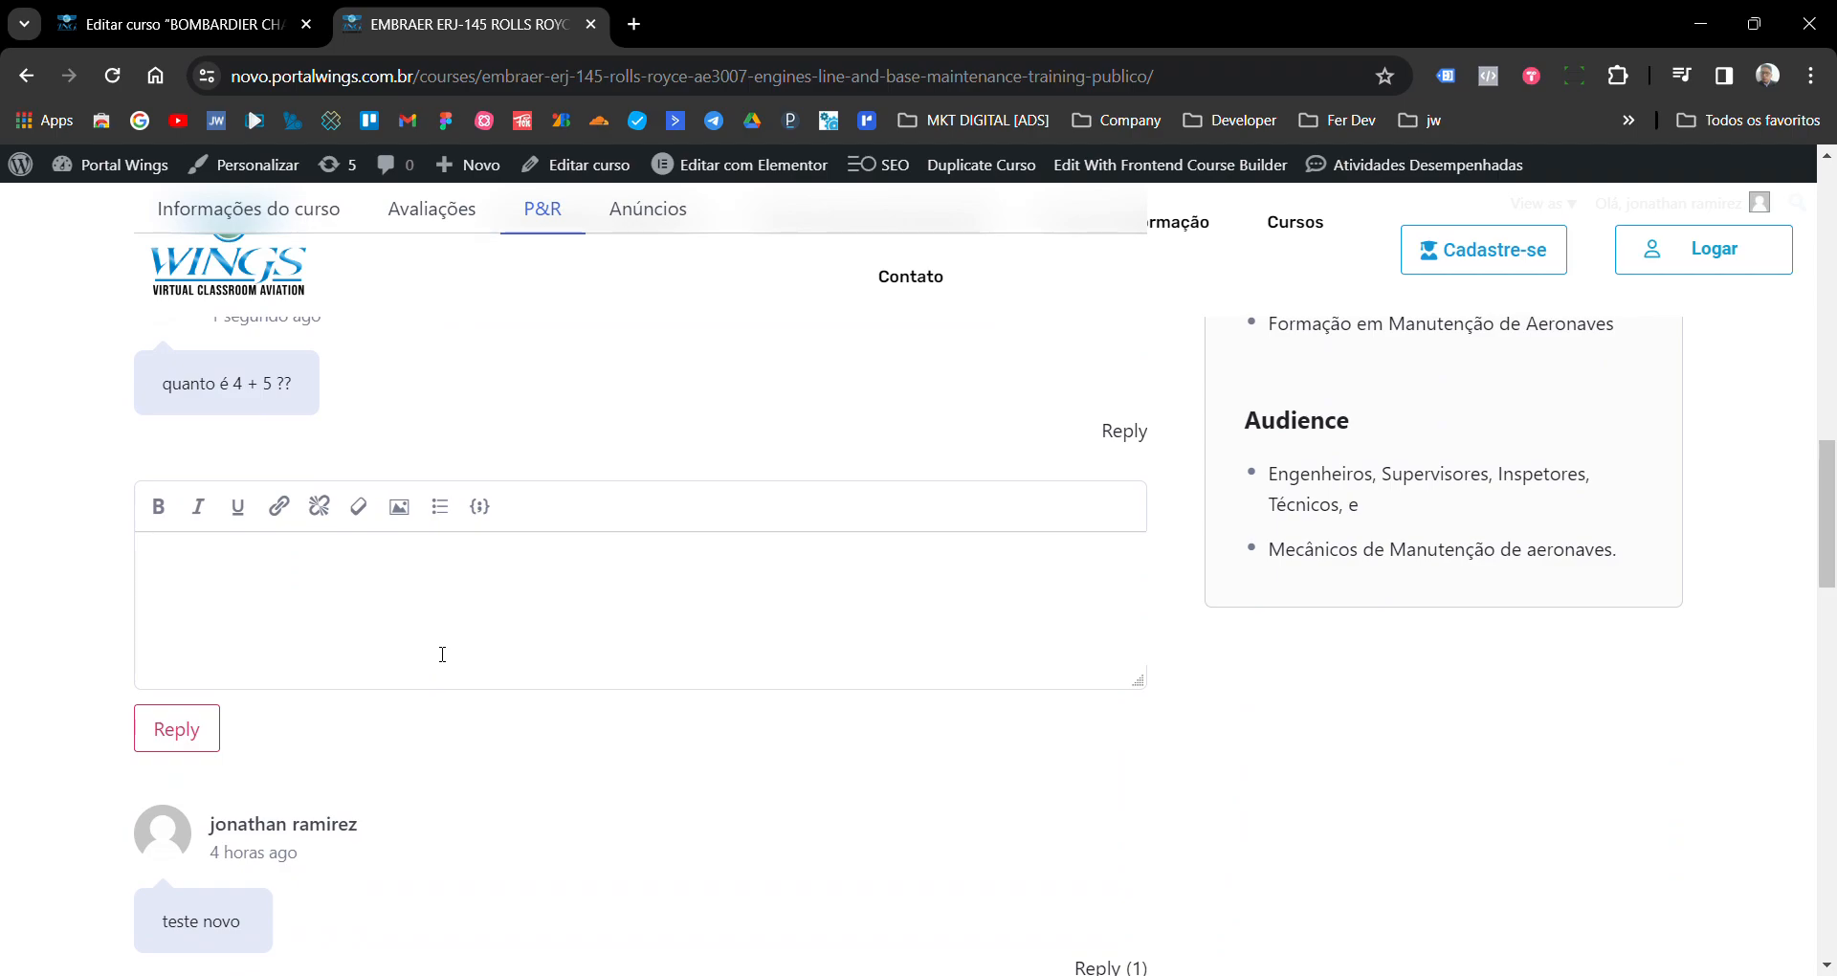
click(174, 730)
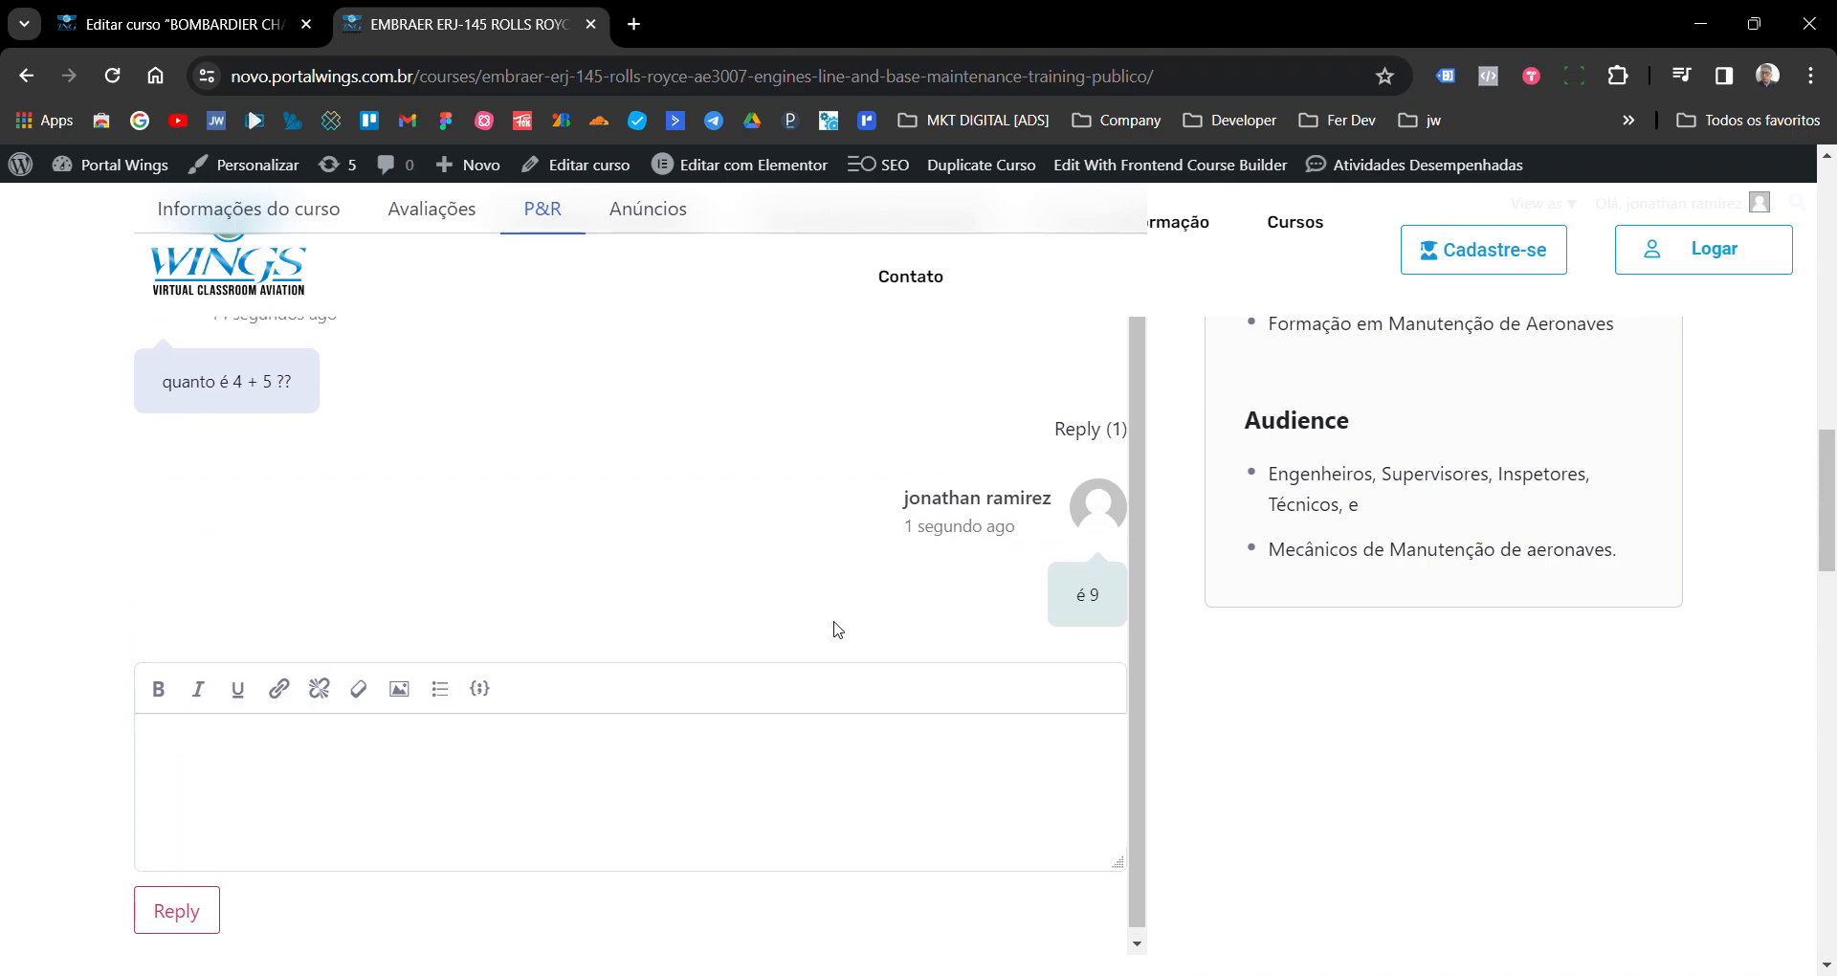
- Review the question and its reply on the course page, and check the P&R setting in the BOMBARDIER course editor
scroll(768, 606, up, 5)
scroll(779, 705, down, 8)
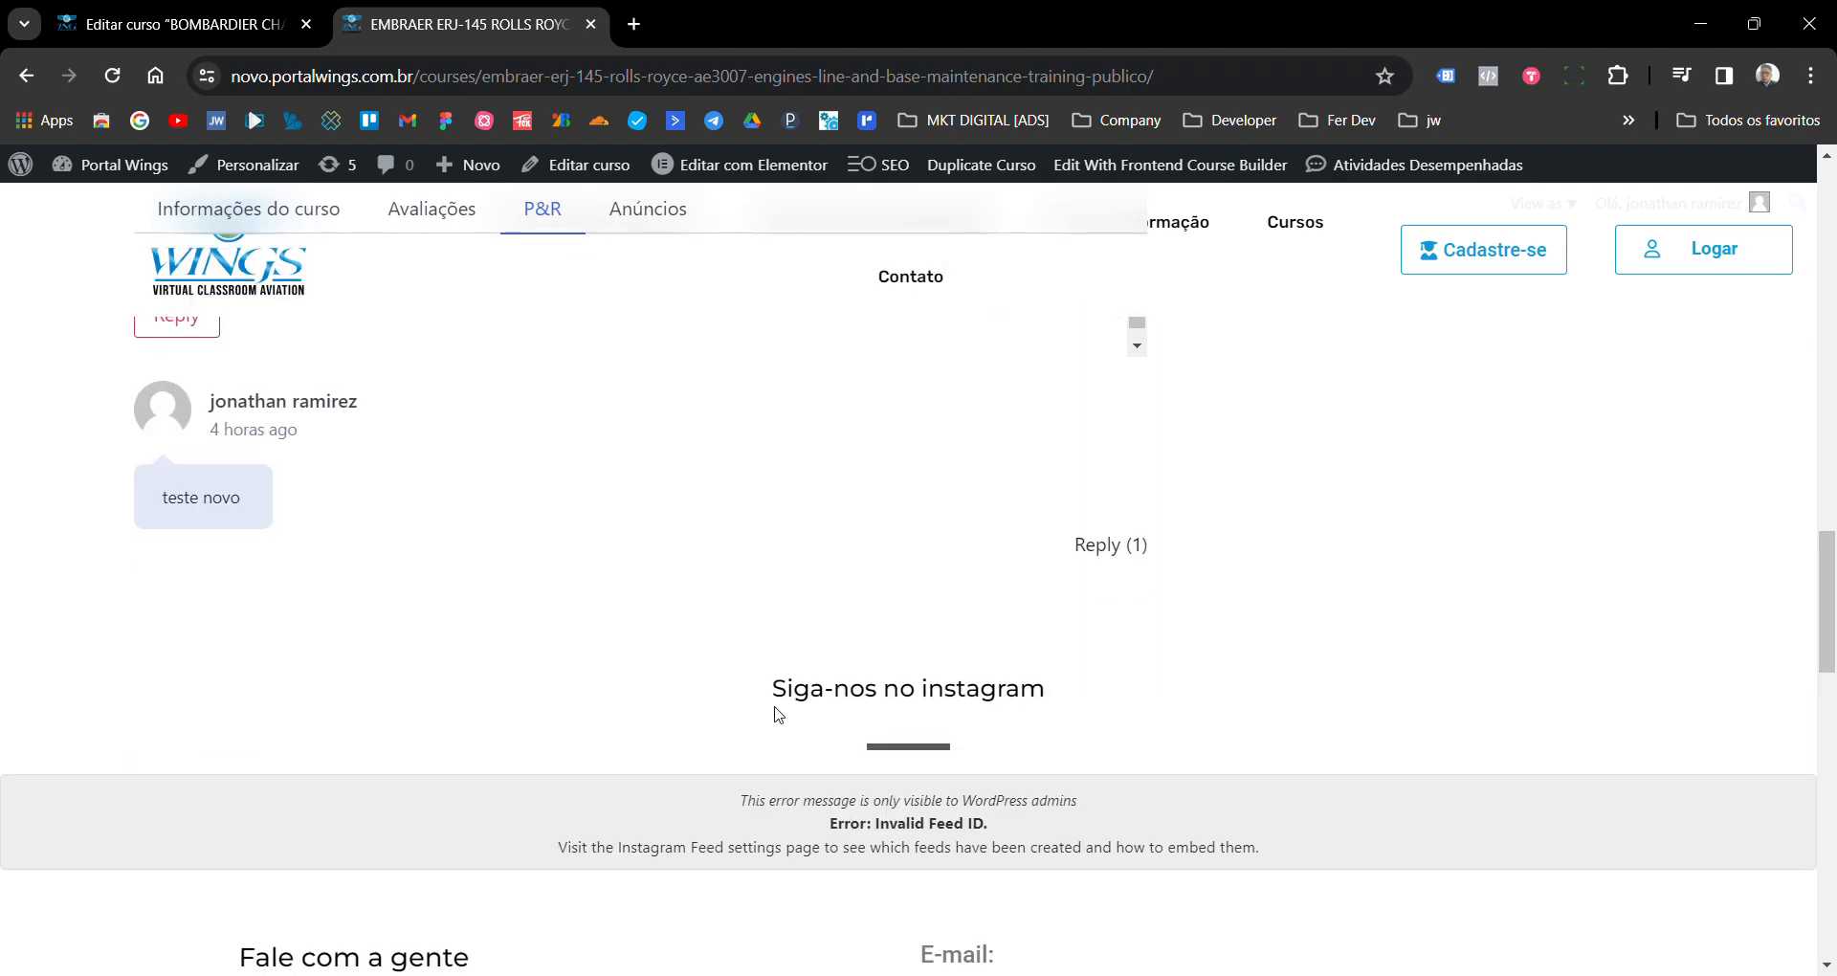
scroll(688, 586, down, 1)
scroll(687, 585, up, 6)
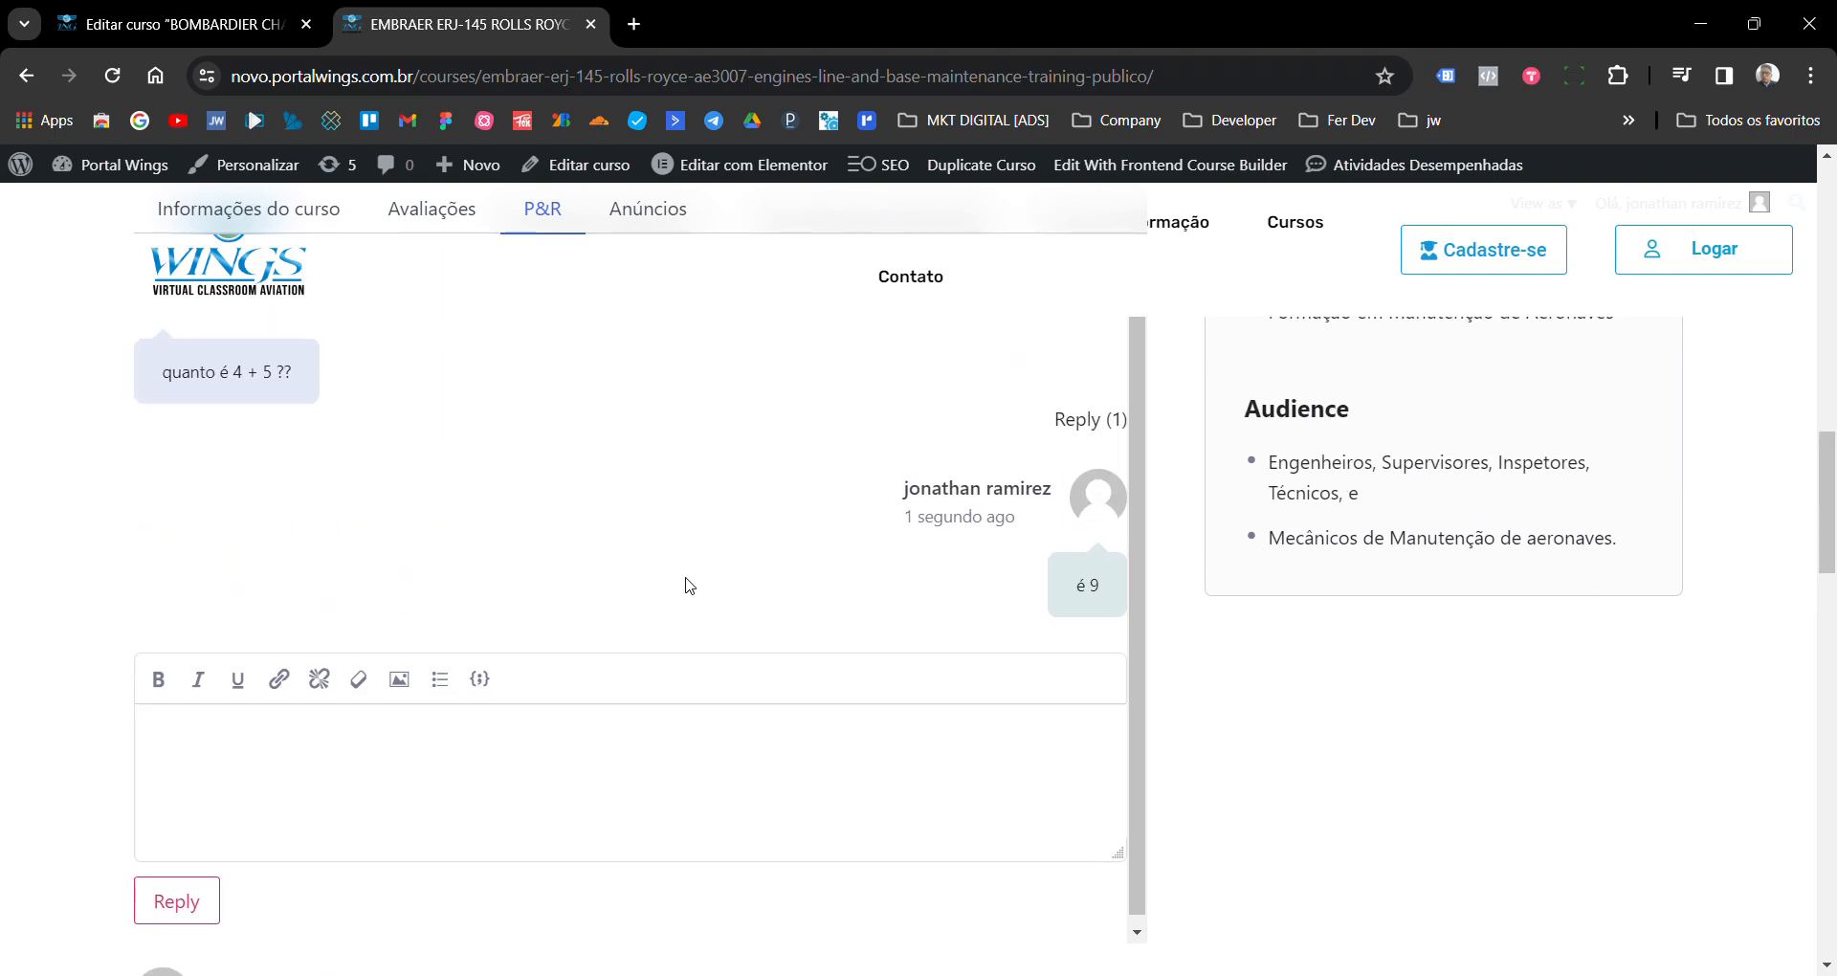
scroll(688, 586, up, 2)
scroll(491, 433, up, 1)
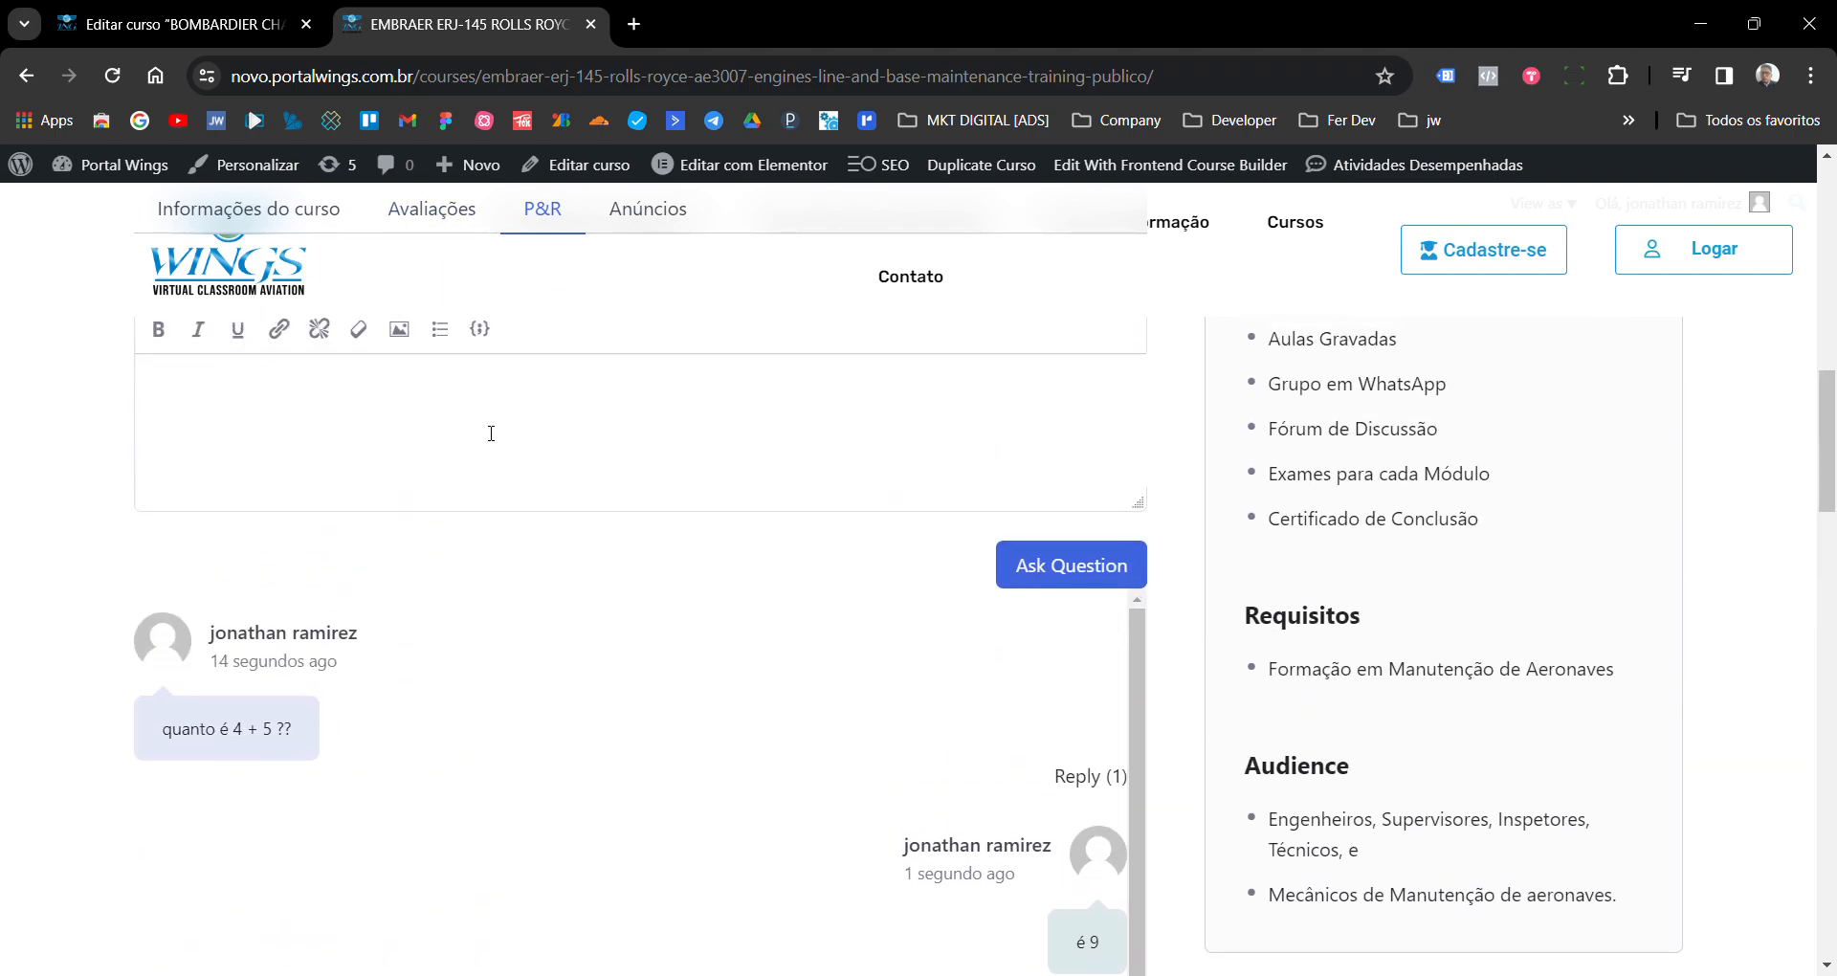
click(243, 33)
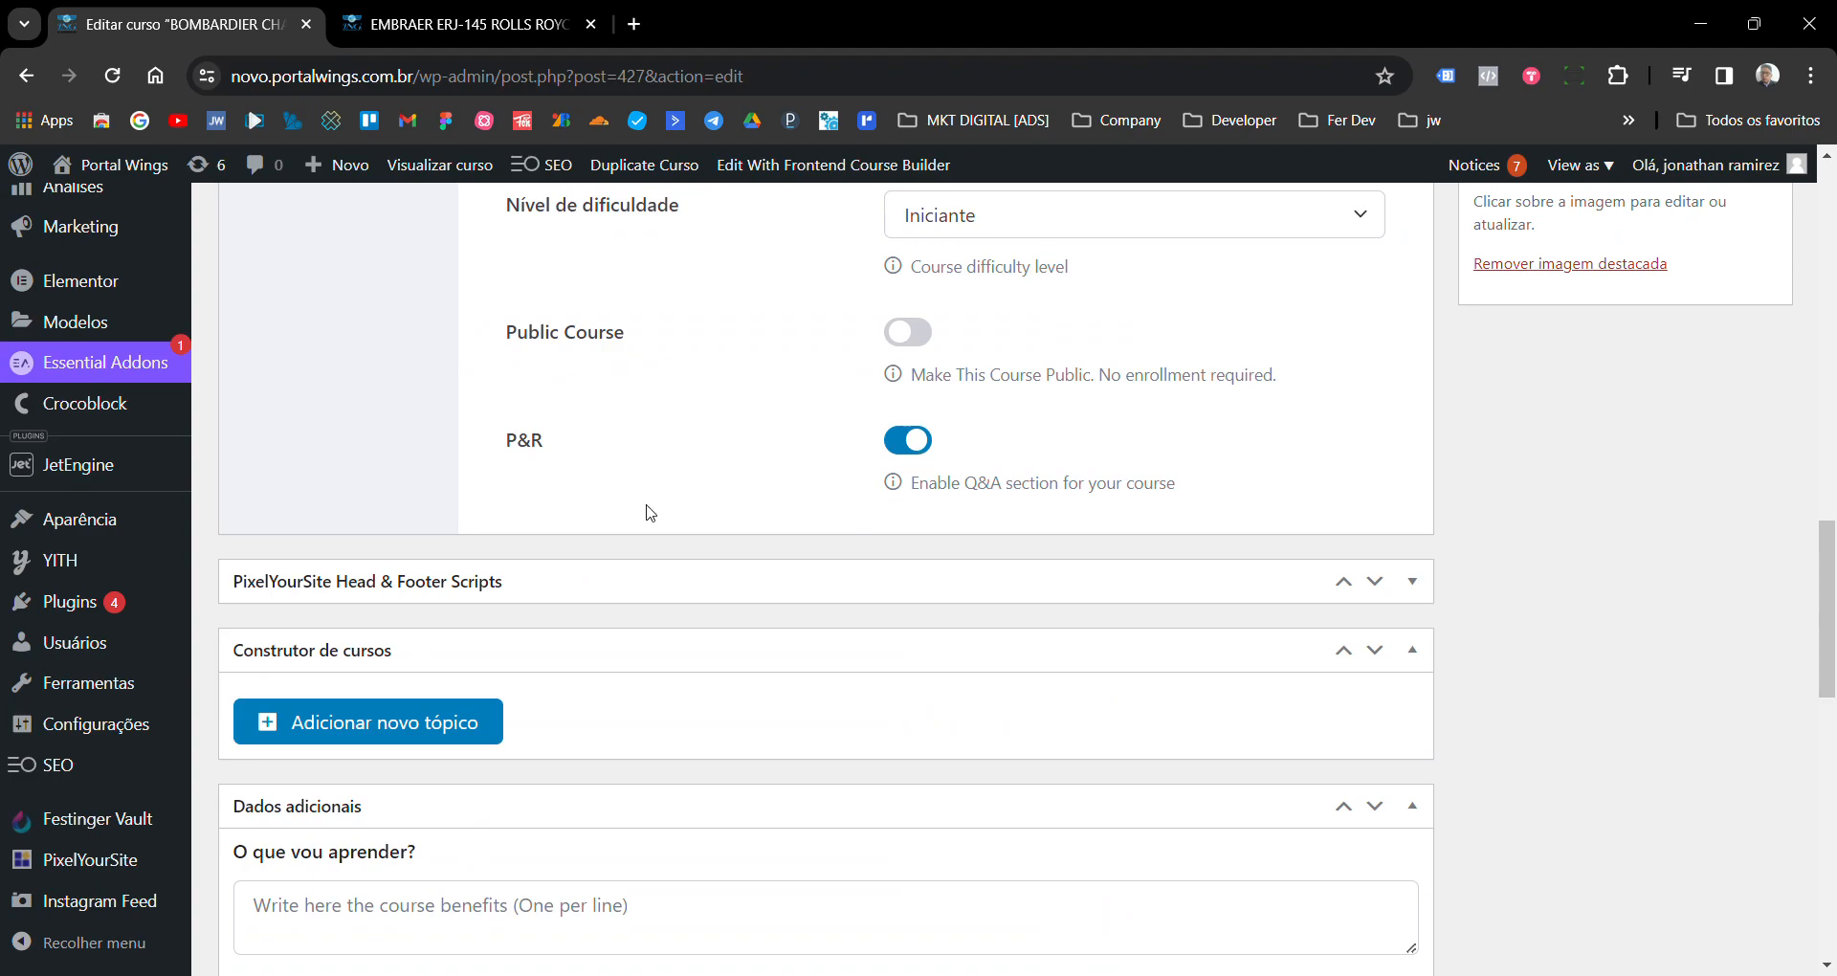
click(503, 37)
scroll(529, 644, up, 3)
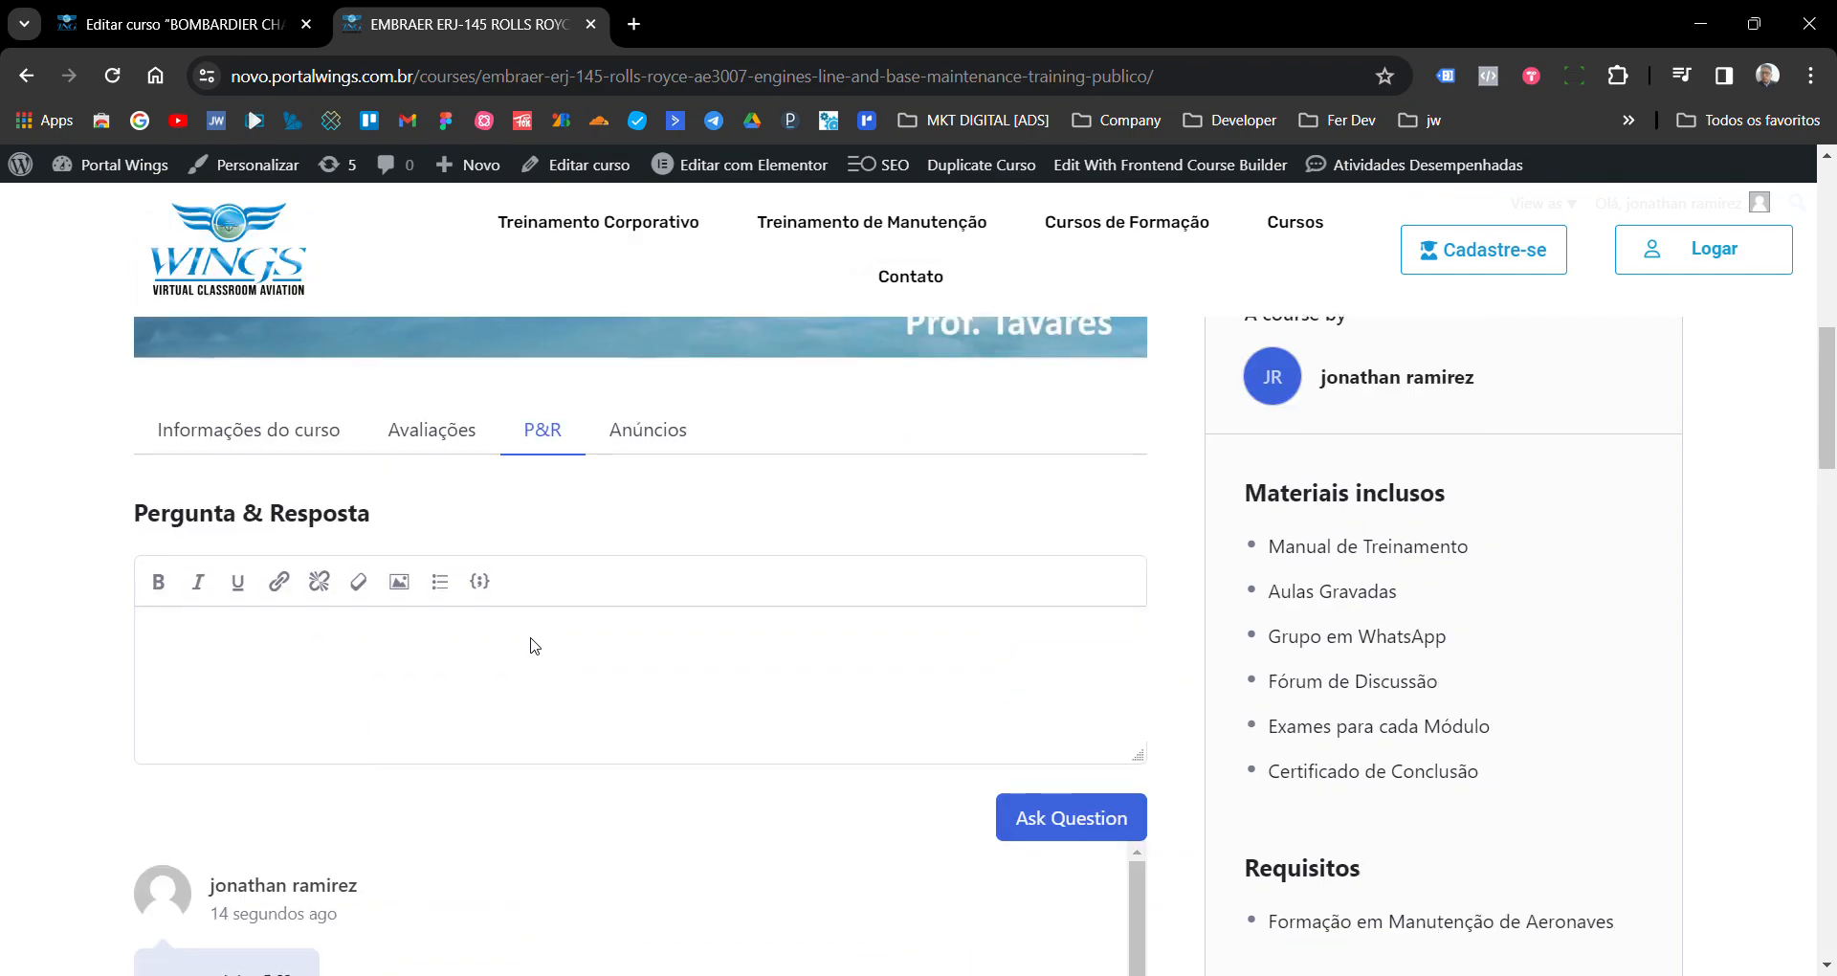
scroll(684, 653, down, 5)
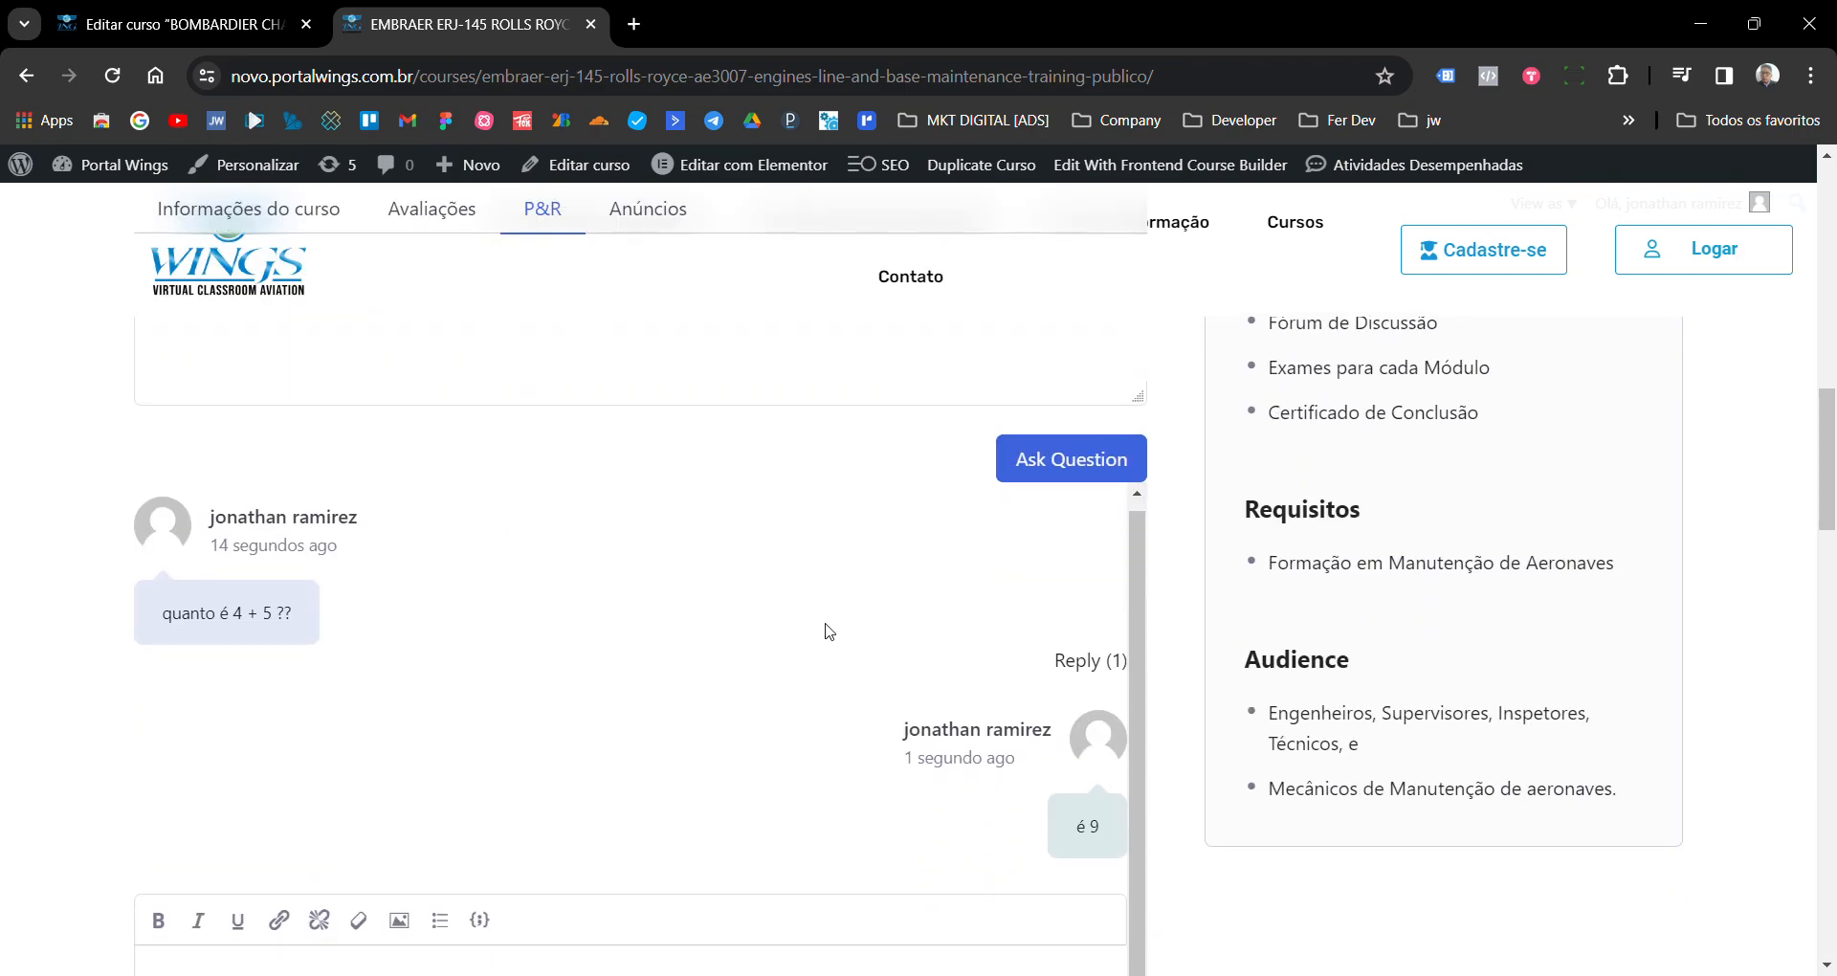
scroll(824, 624, up, 1)
scroll(1505, 607, up, 7)
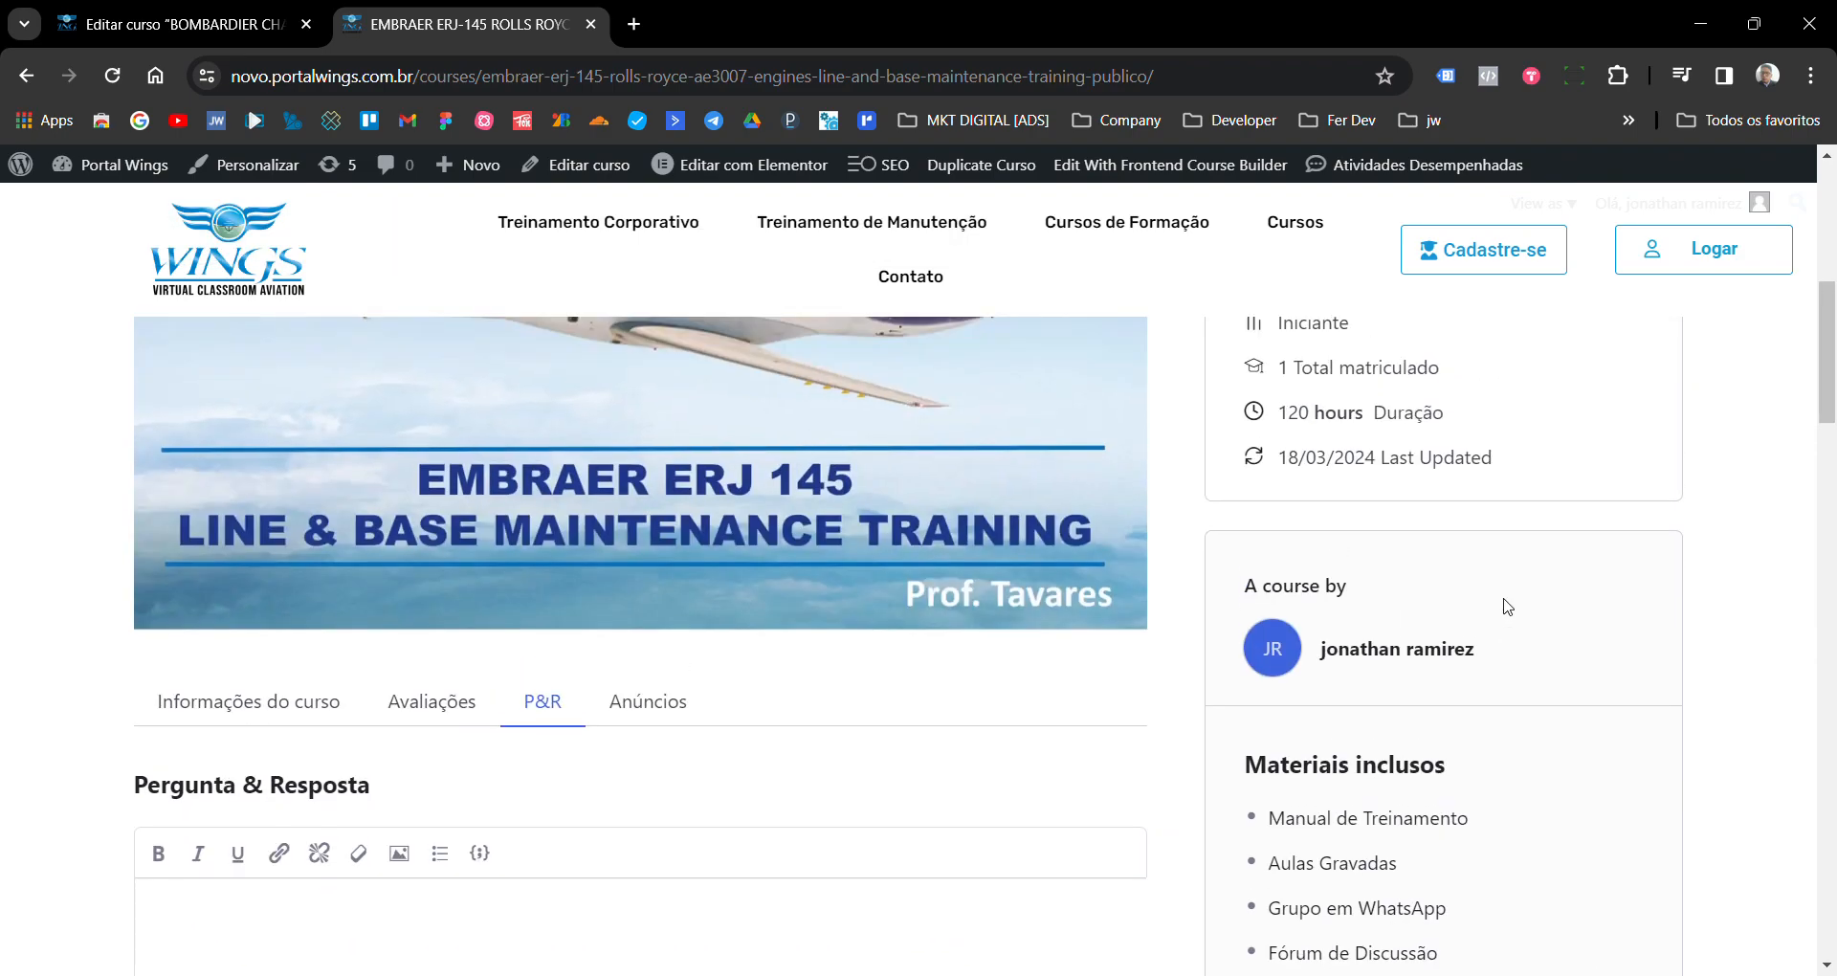
scroll(1501, 620, down, 9)
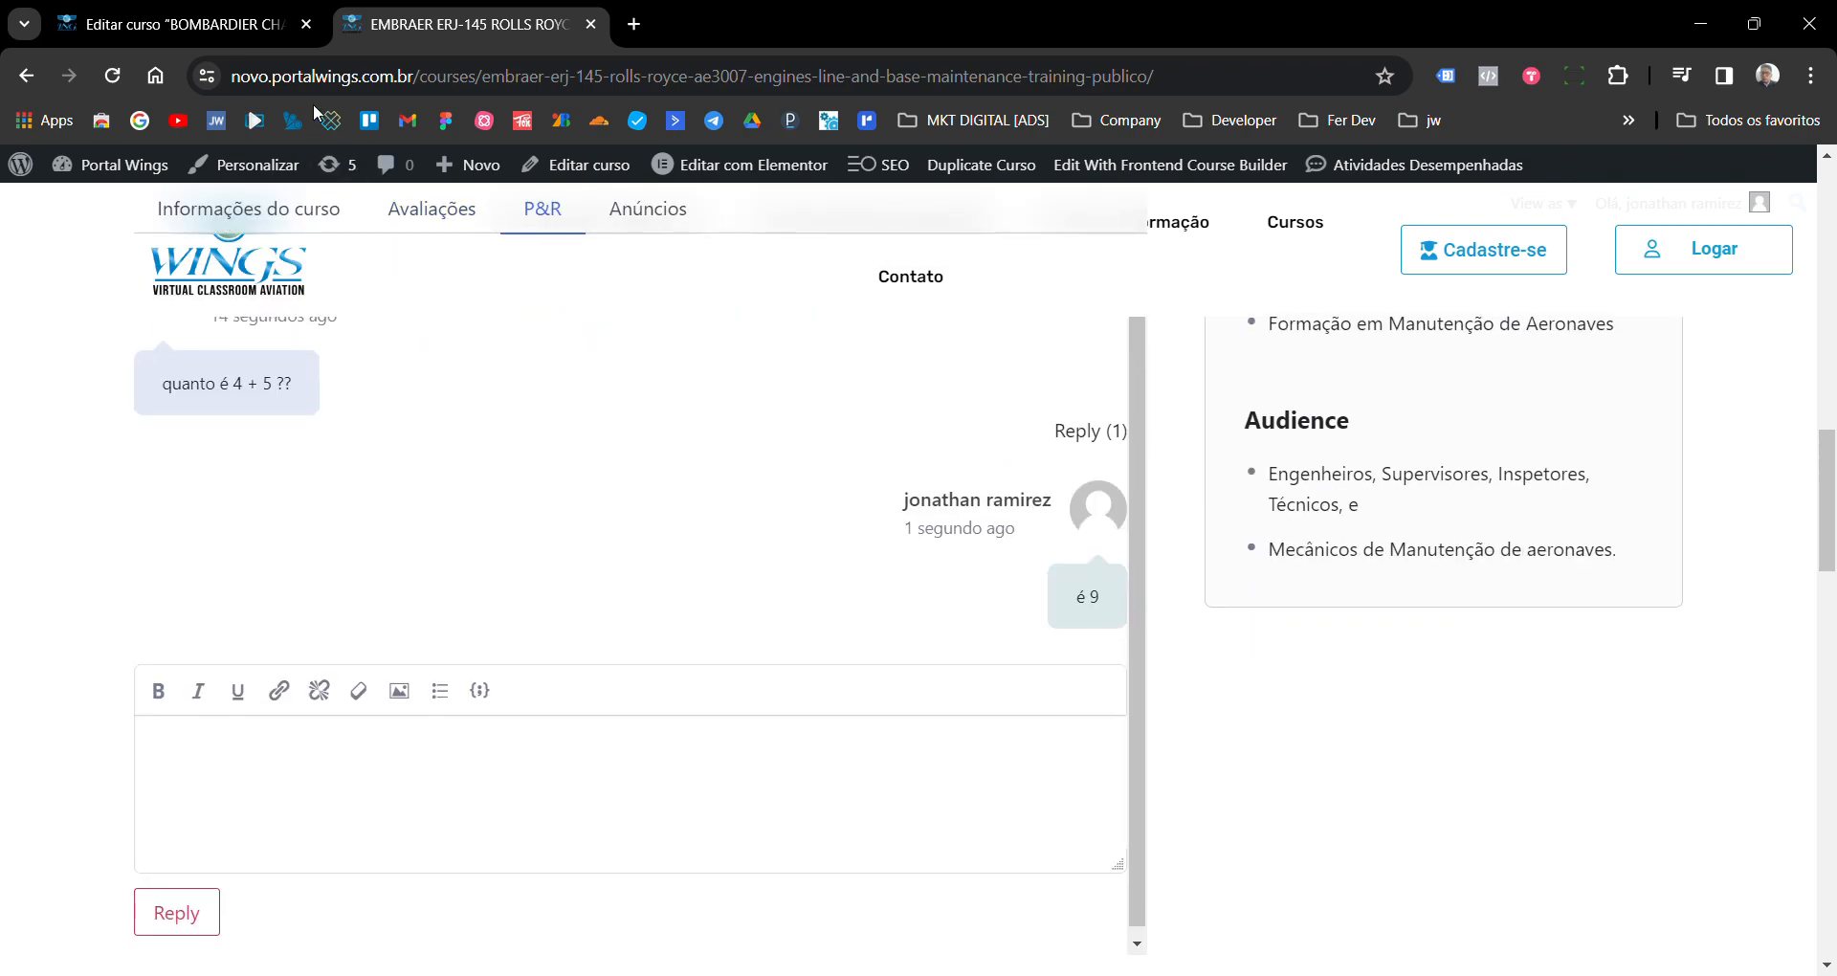
- In the BOMBARDIER course editor, add a topic named "Comece aqui" with the summary "Veja a introdução do tal taltal ;...."
click(231, 30)
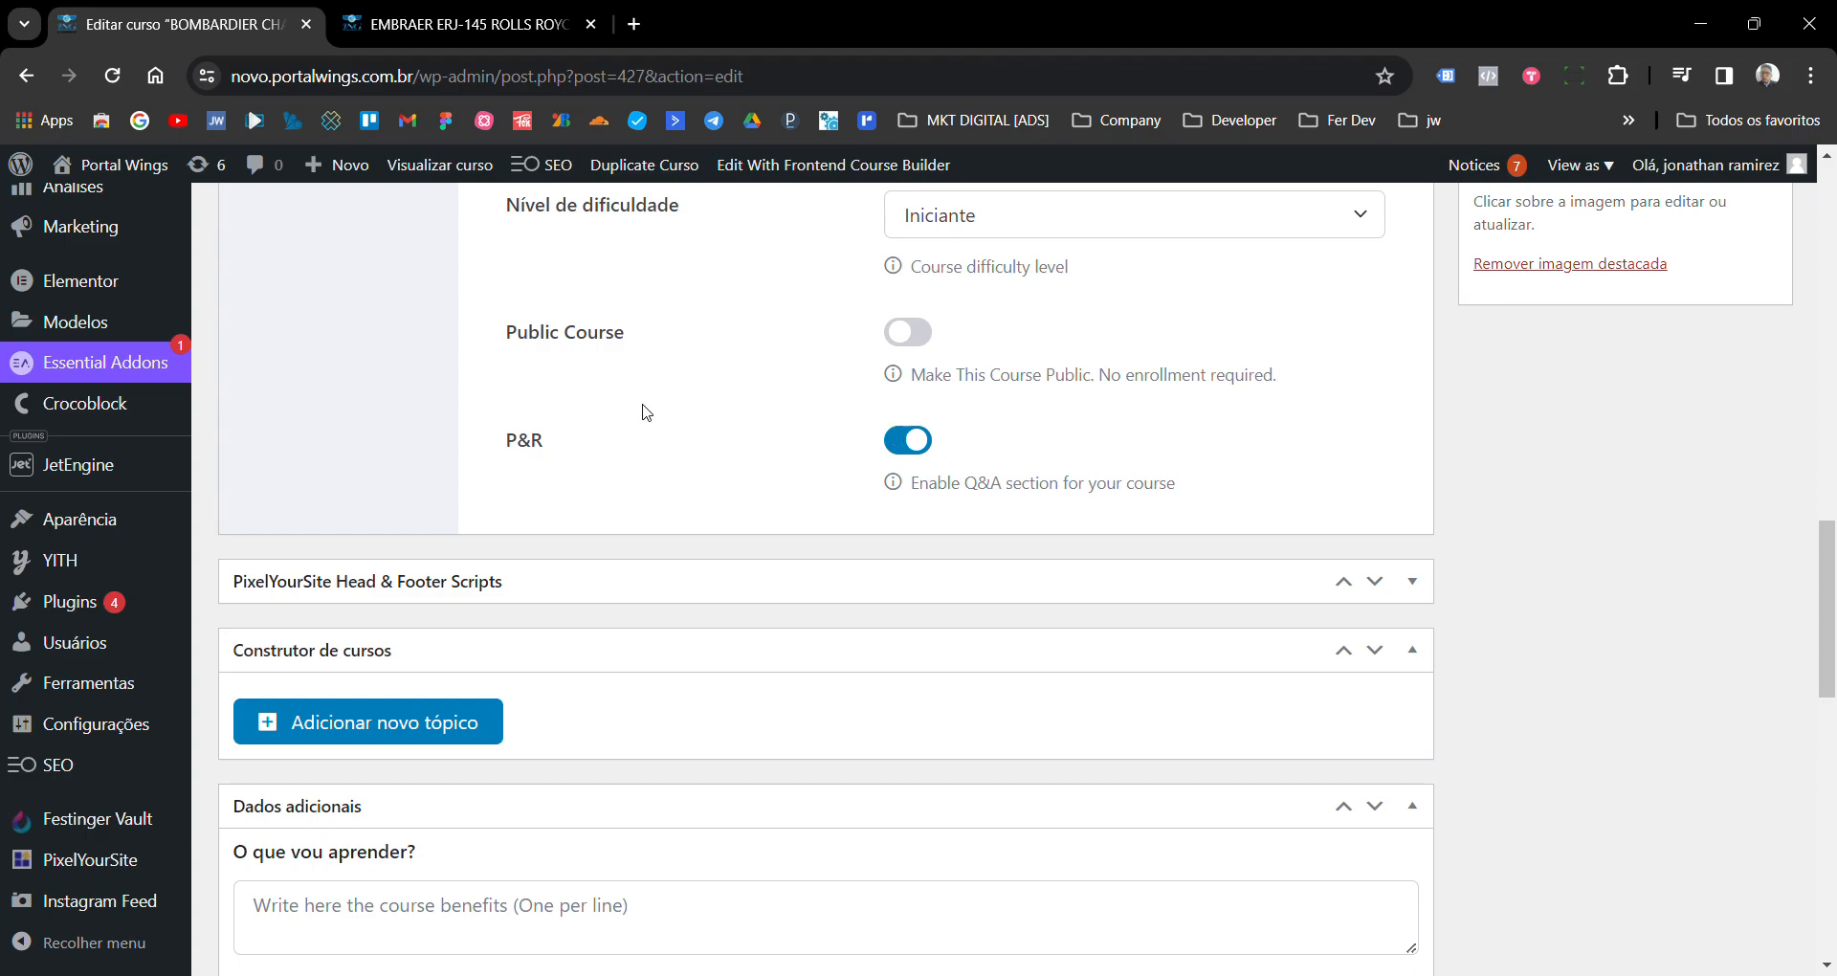
scroll(745, 510, down, 1)
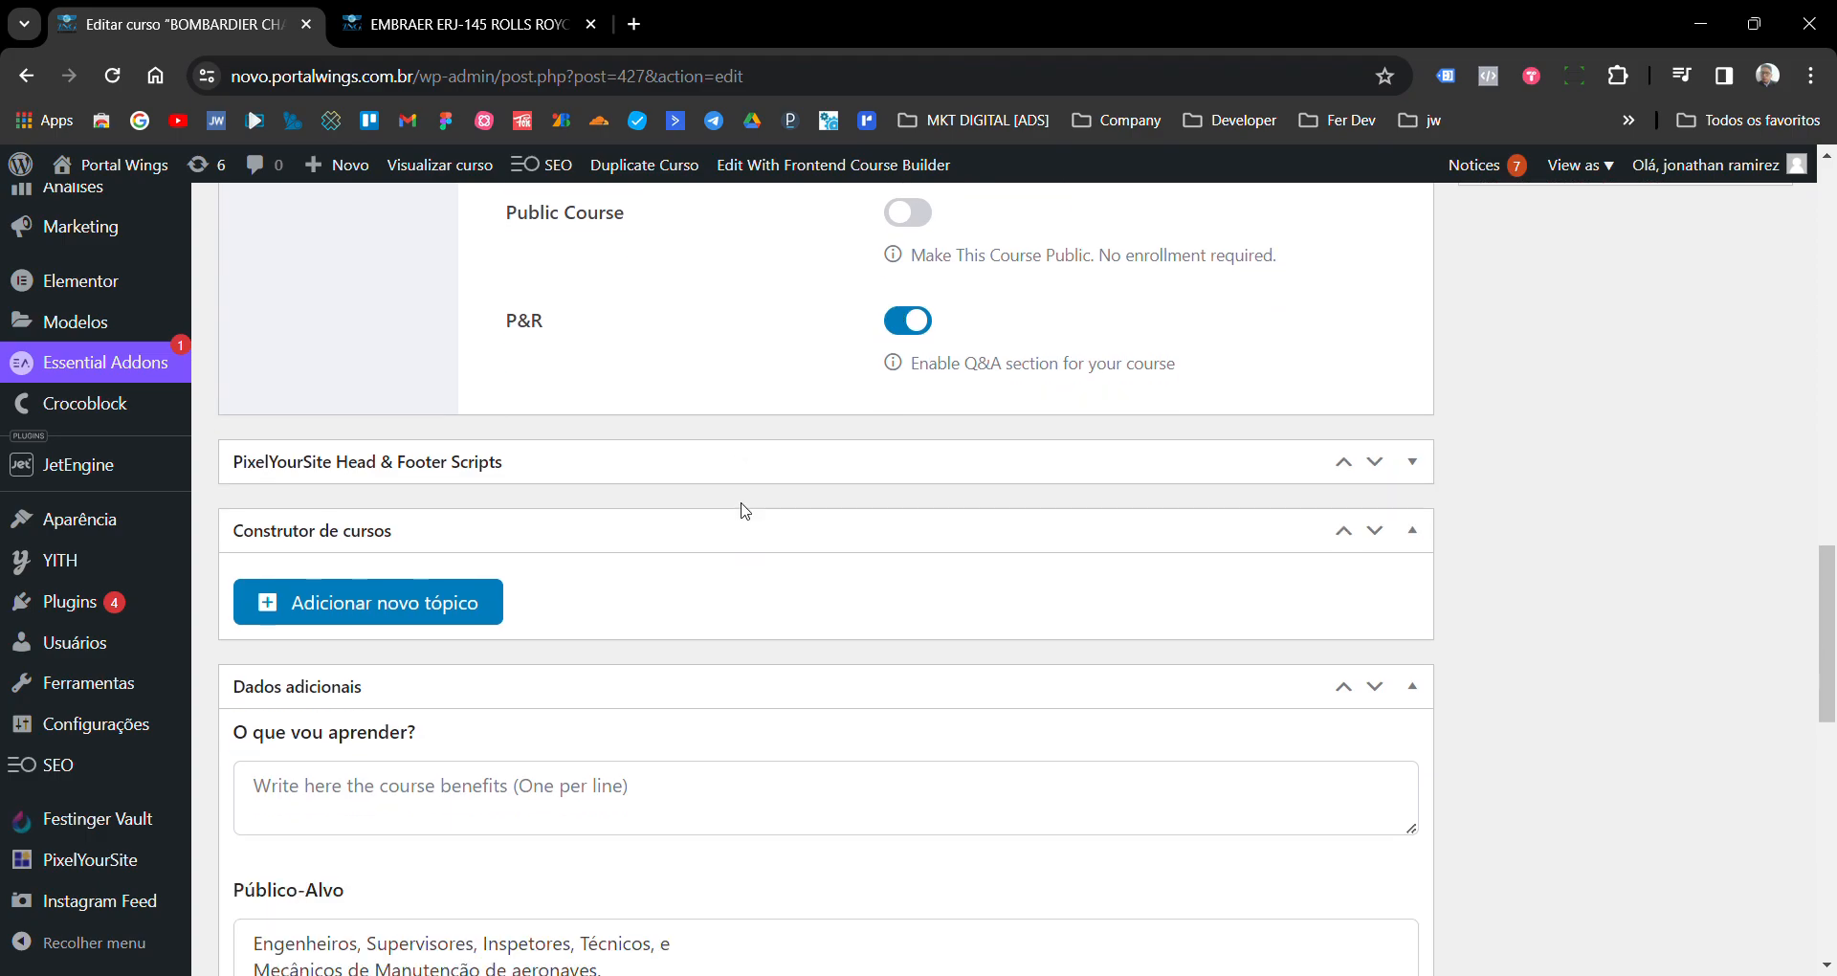
click(426, 617)
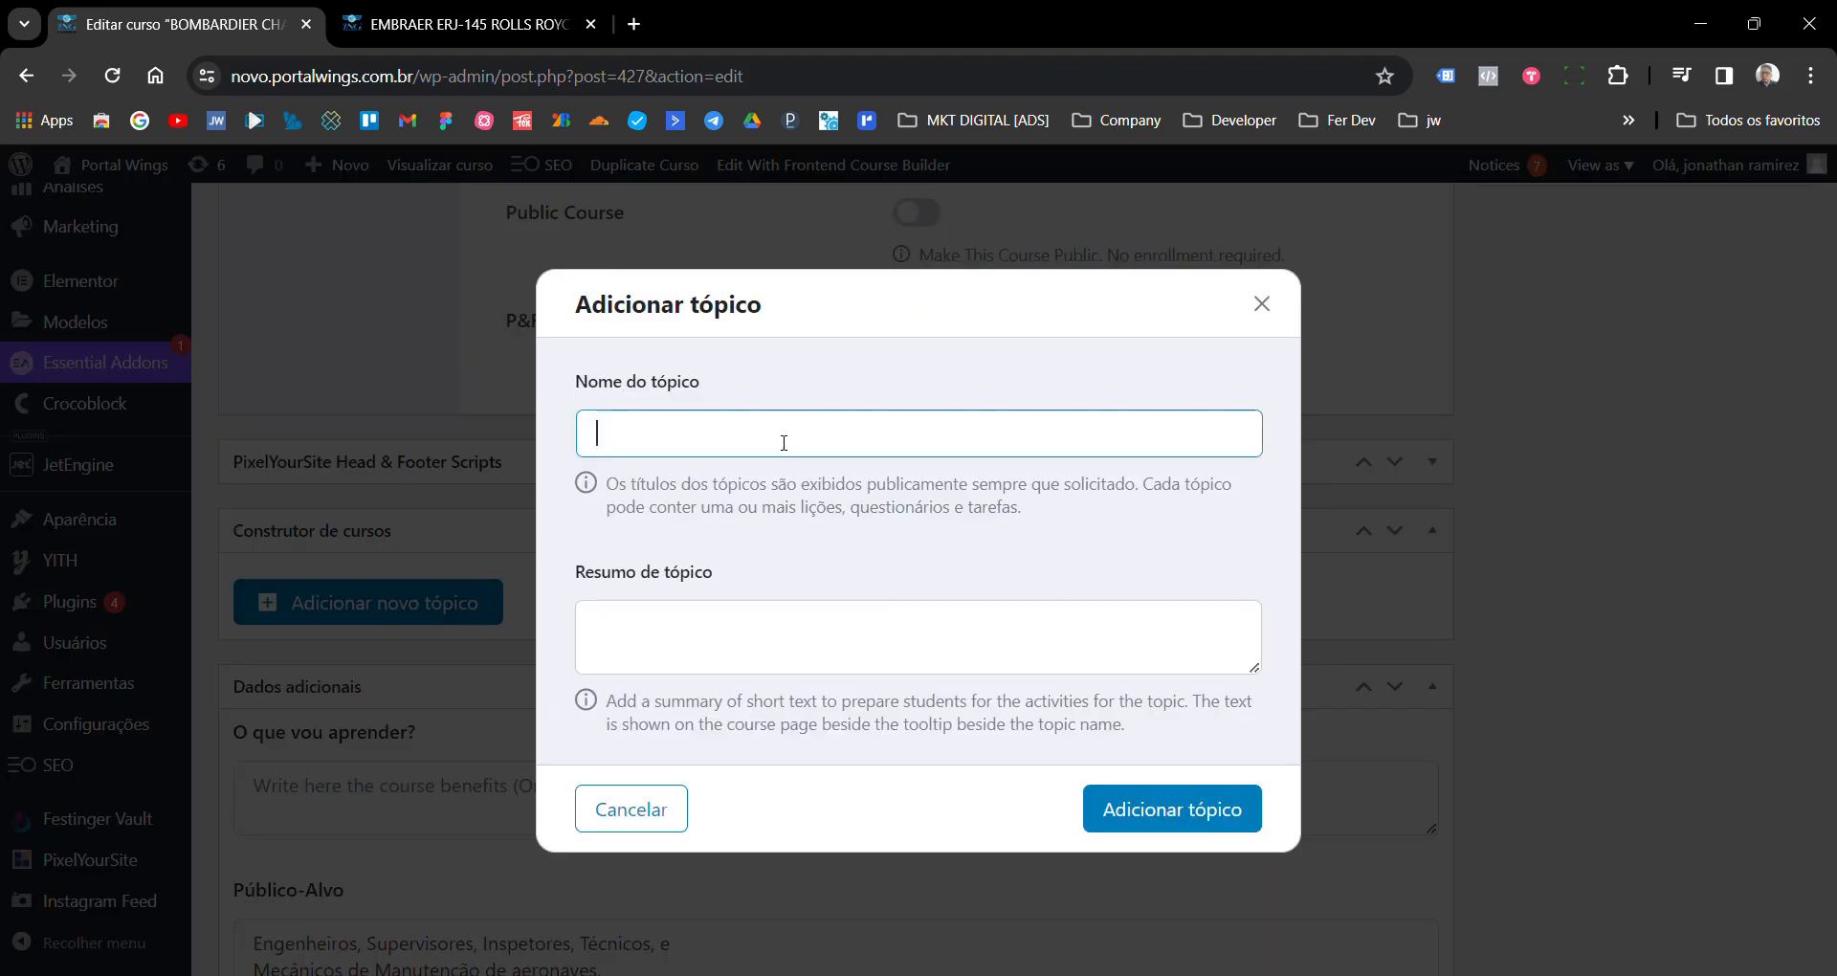
text(Comece aqui)
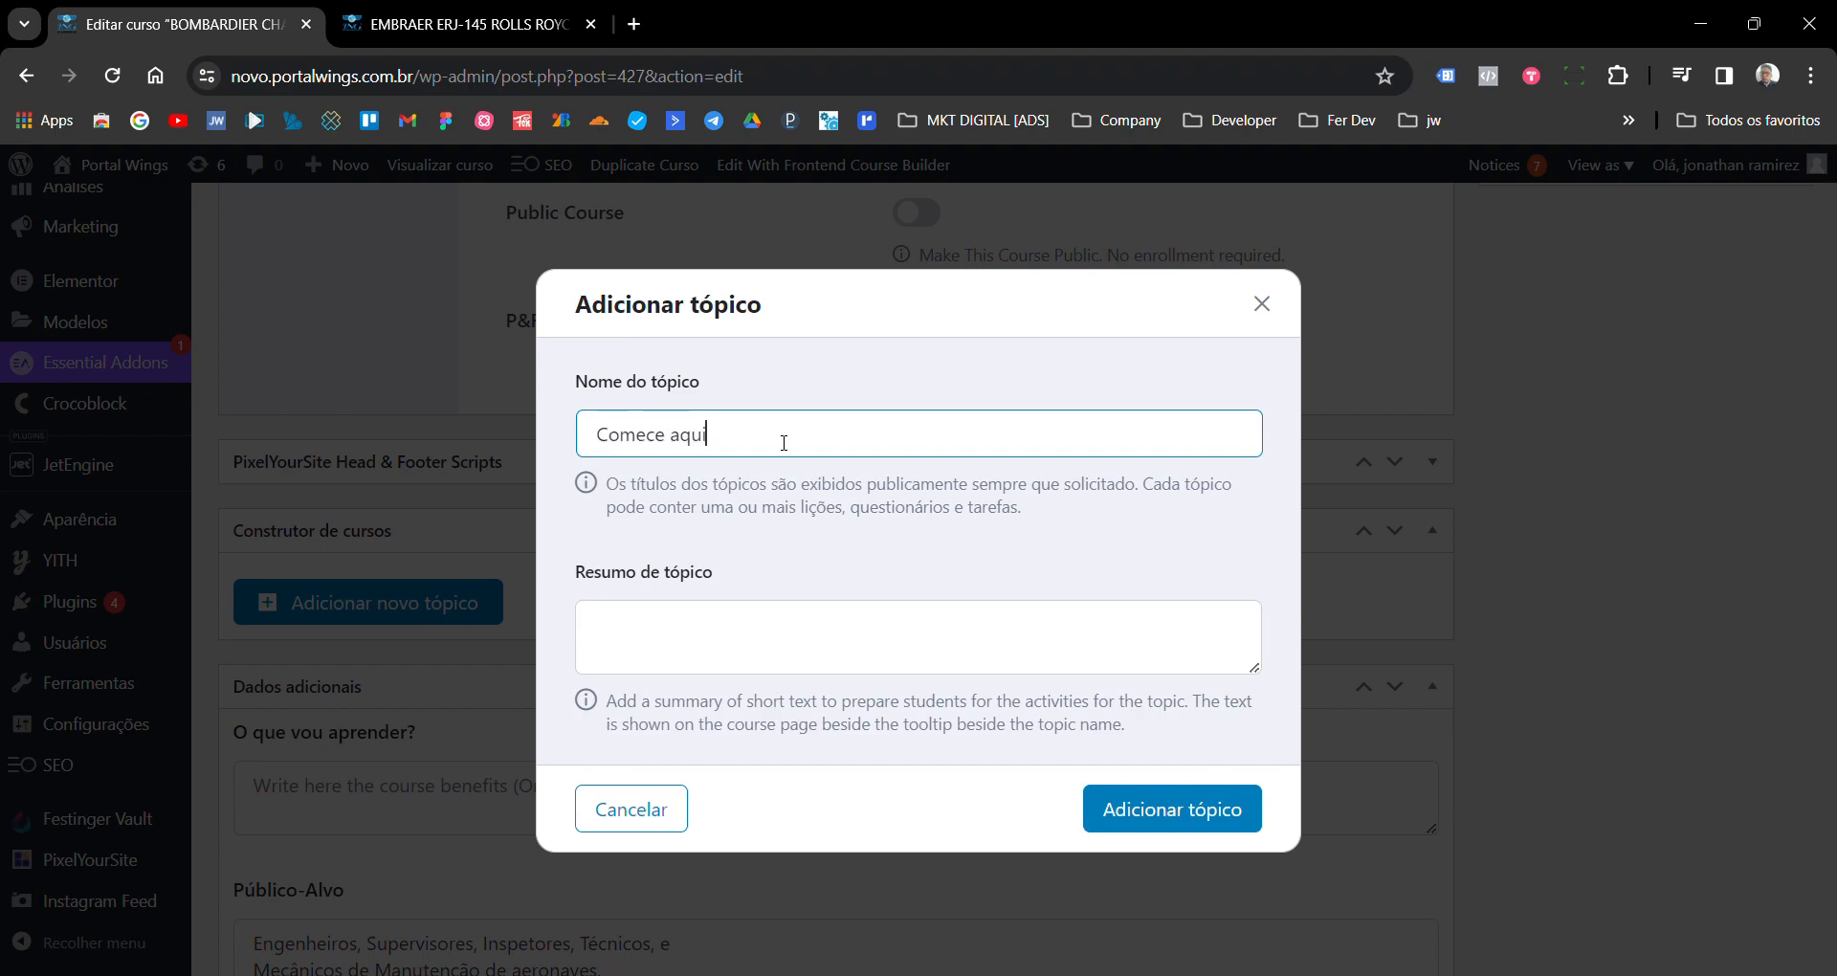
click(774, 657)
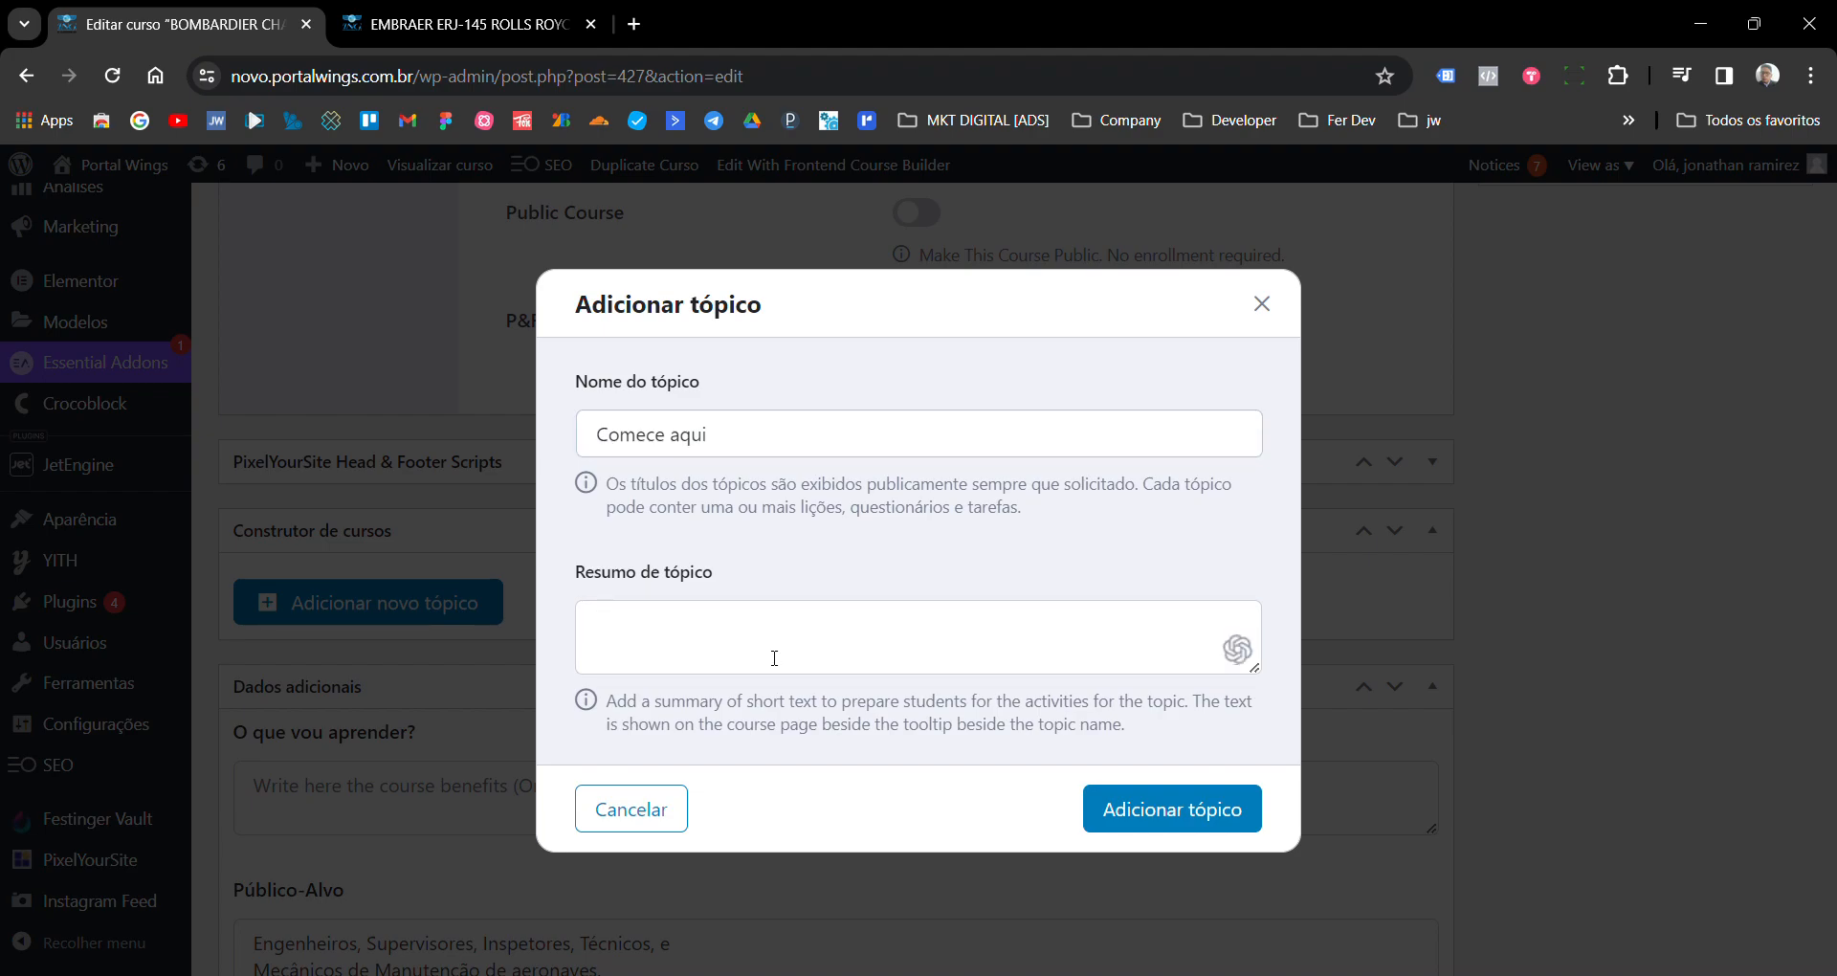
text(Veja a intro)
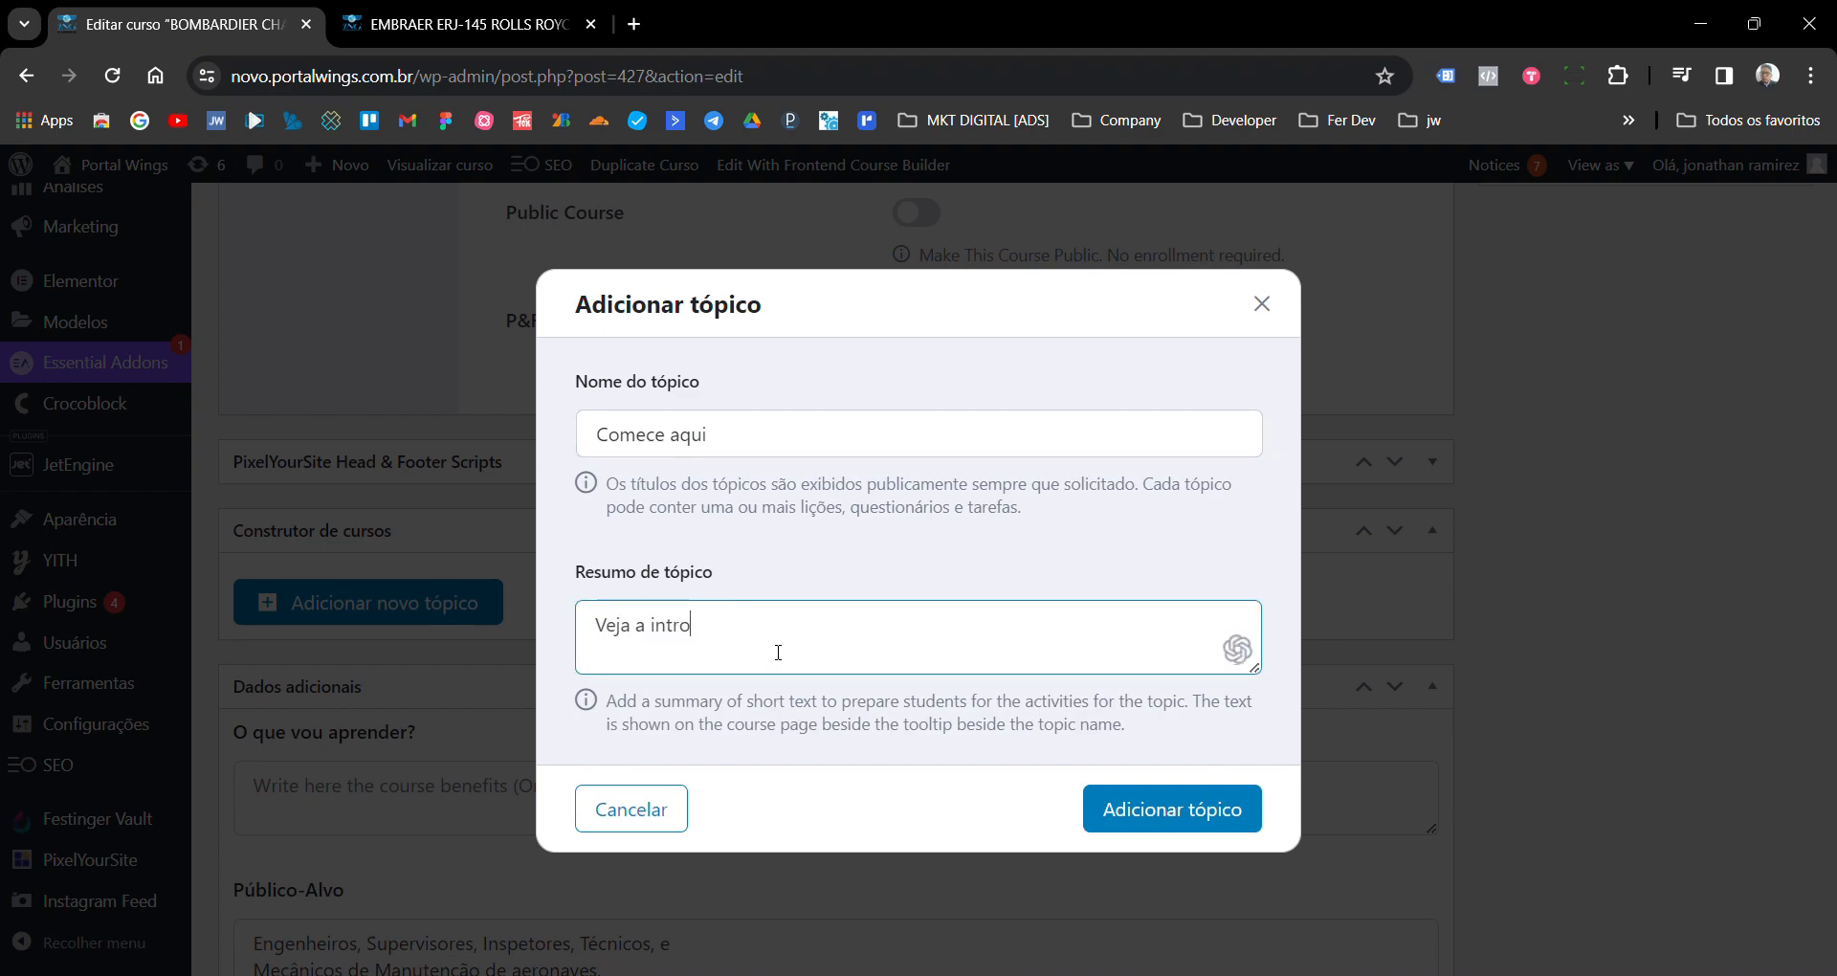
text(dução do tal taltal ;.....)
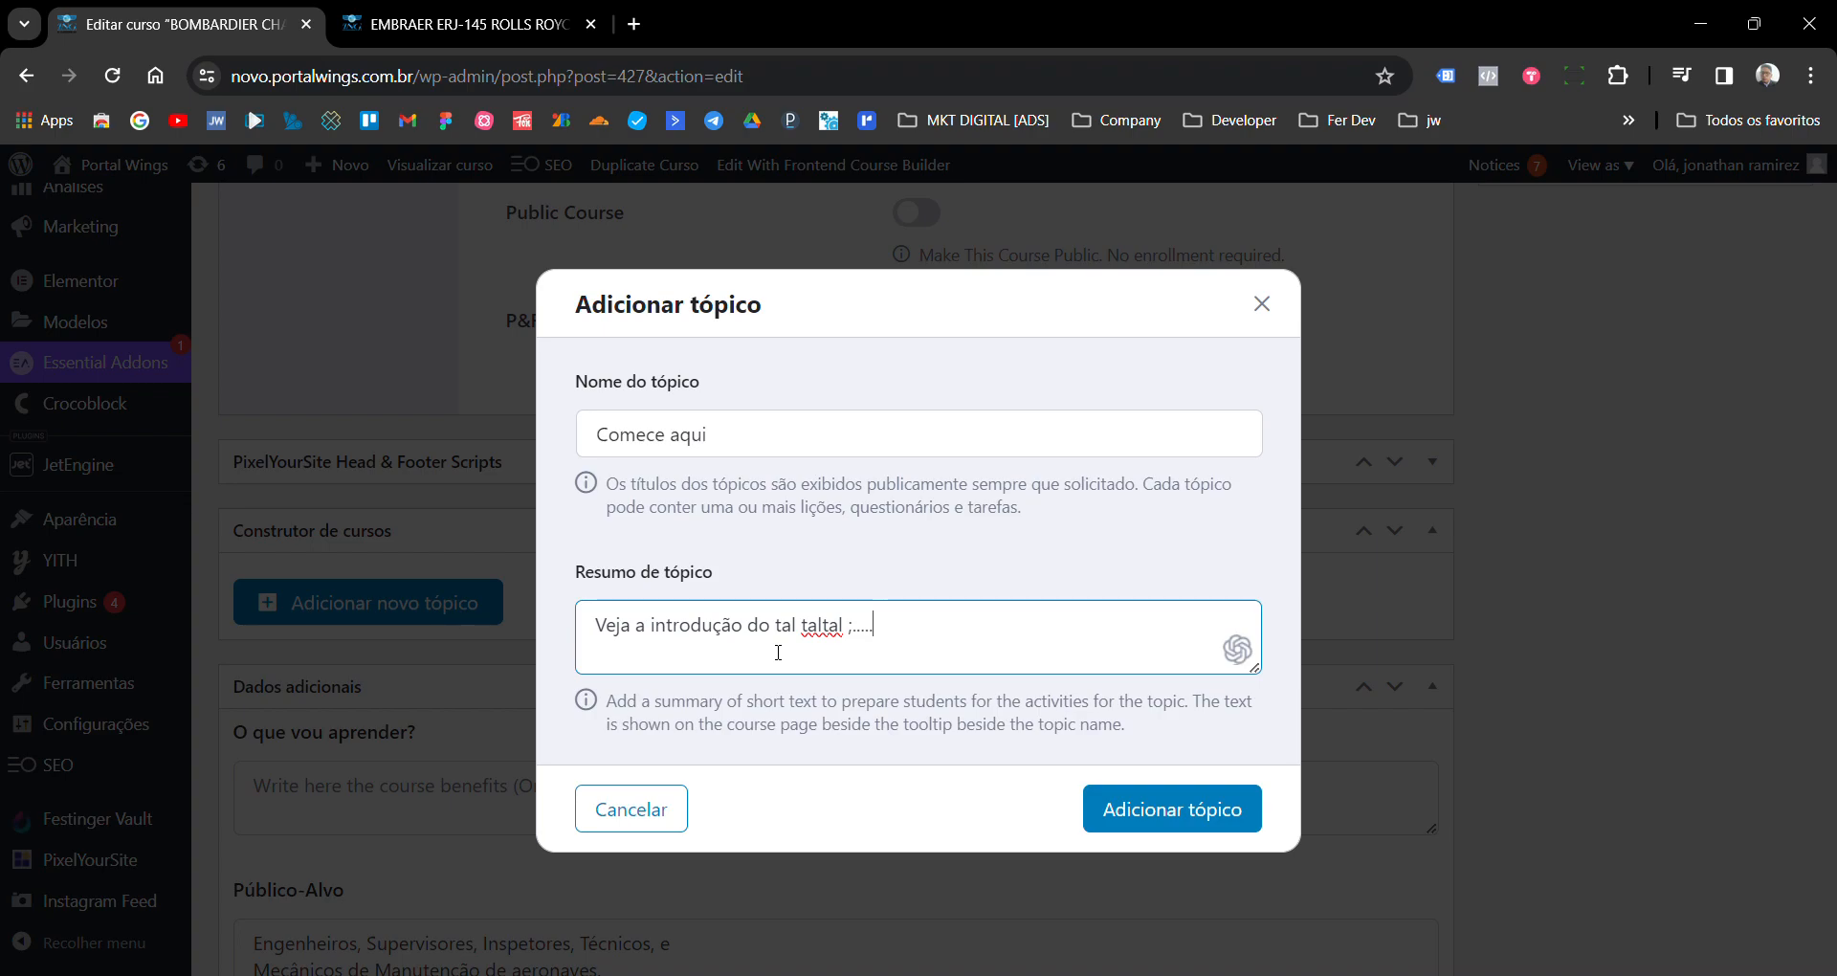
click(1089, 804)
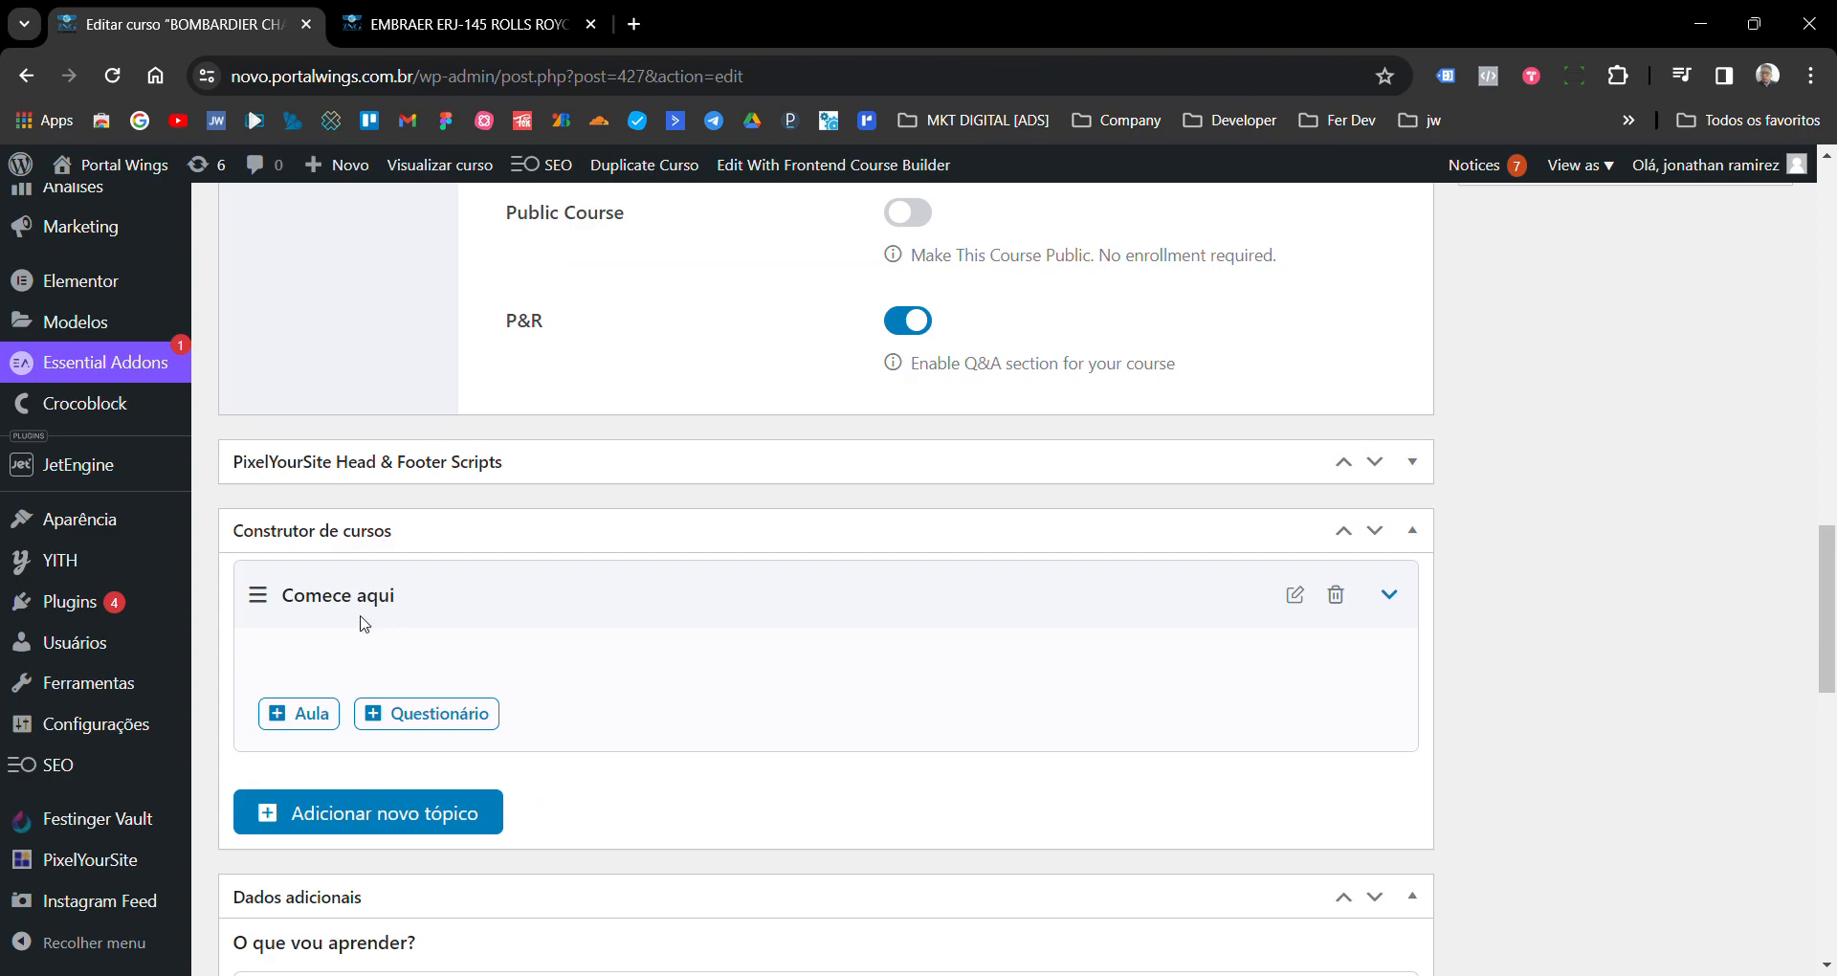
- Add a lesson named "Introdução" to the "Comece aqui" topic, with the content "asdfsadfsdasfdasfd"
click(313, 730)
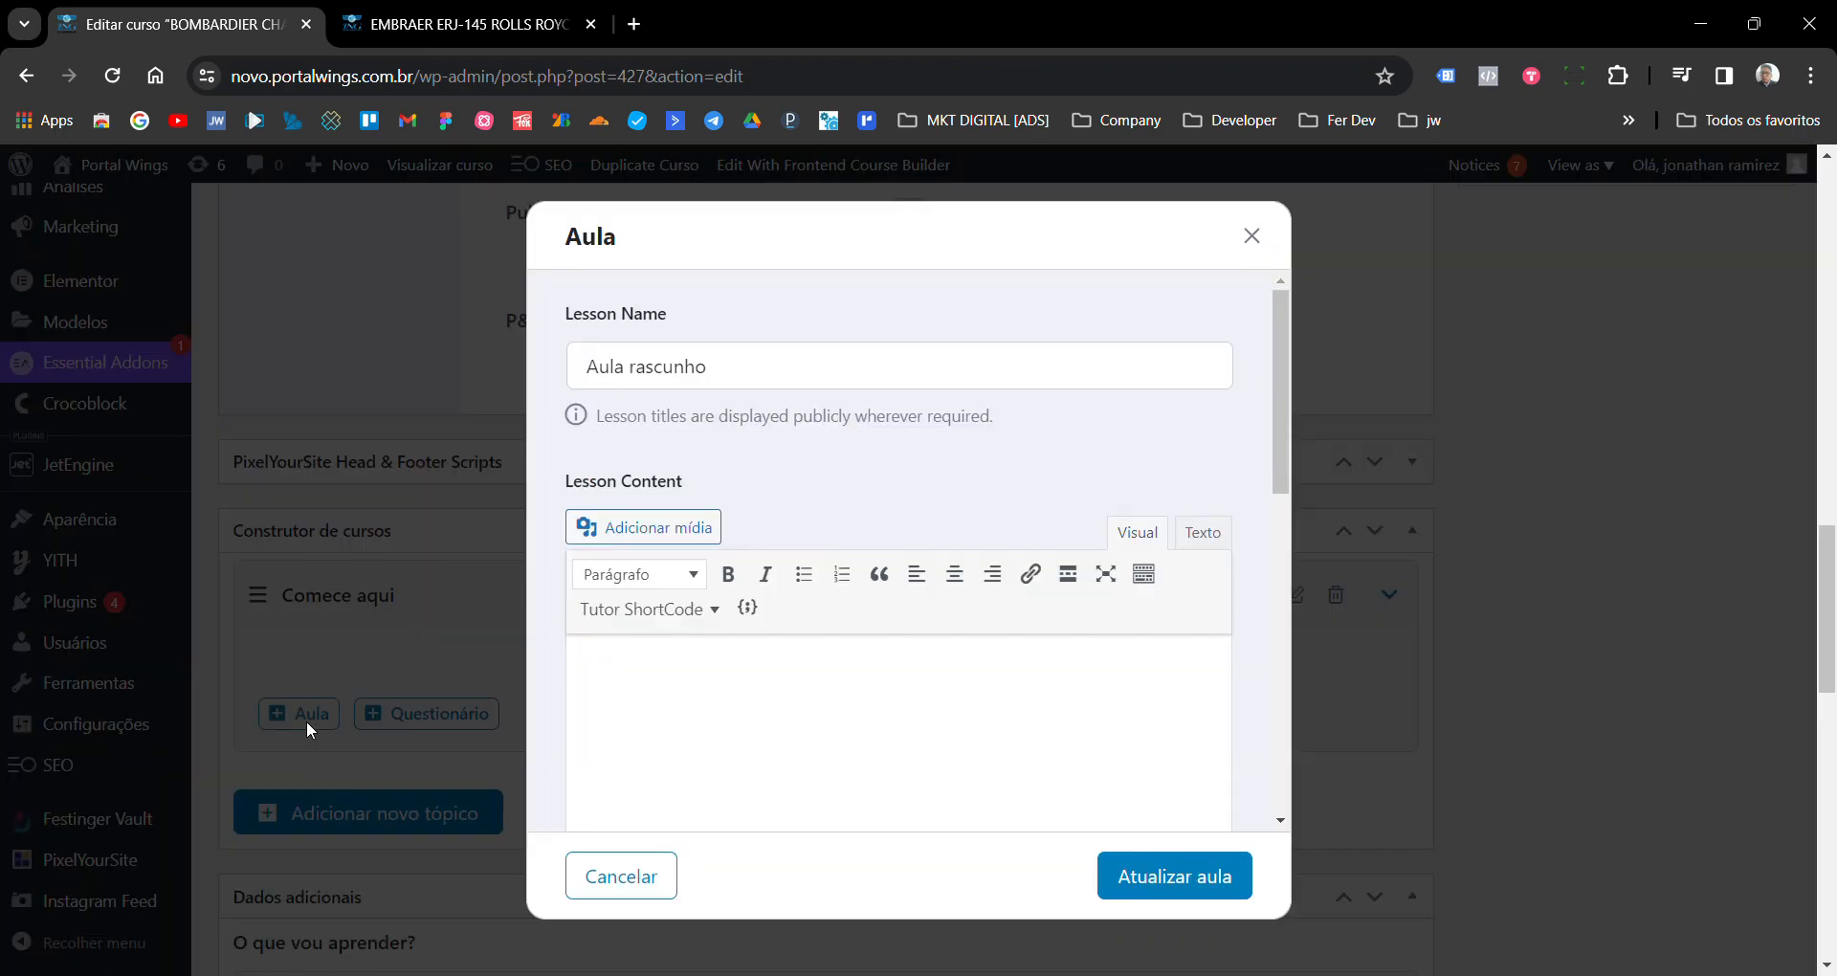
click(761, 367)
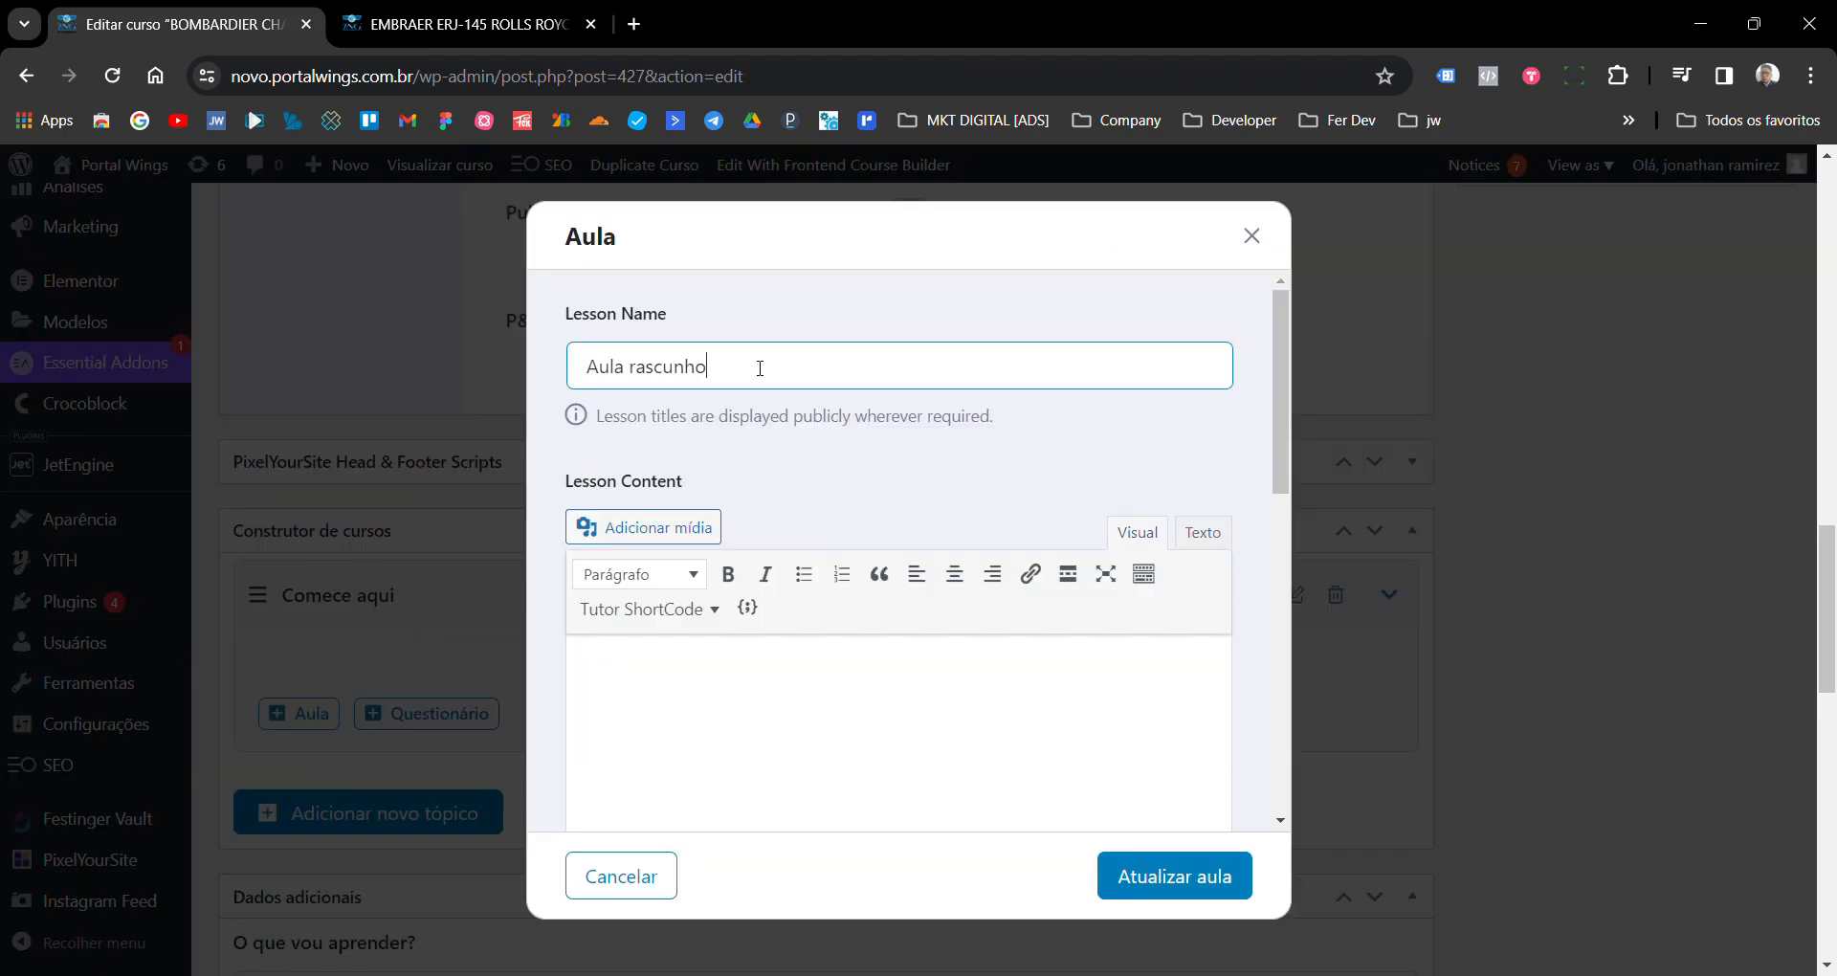
drag(752, 374, 580, 369)
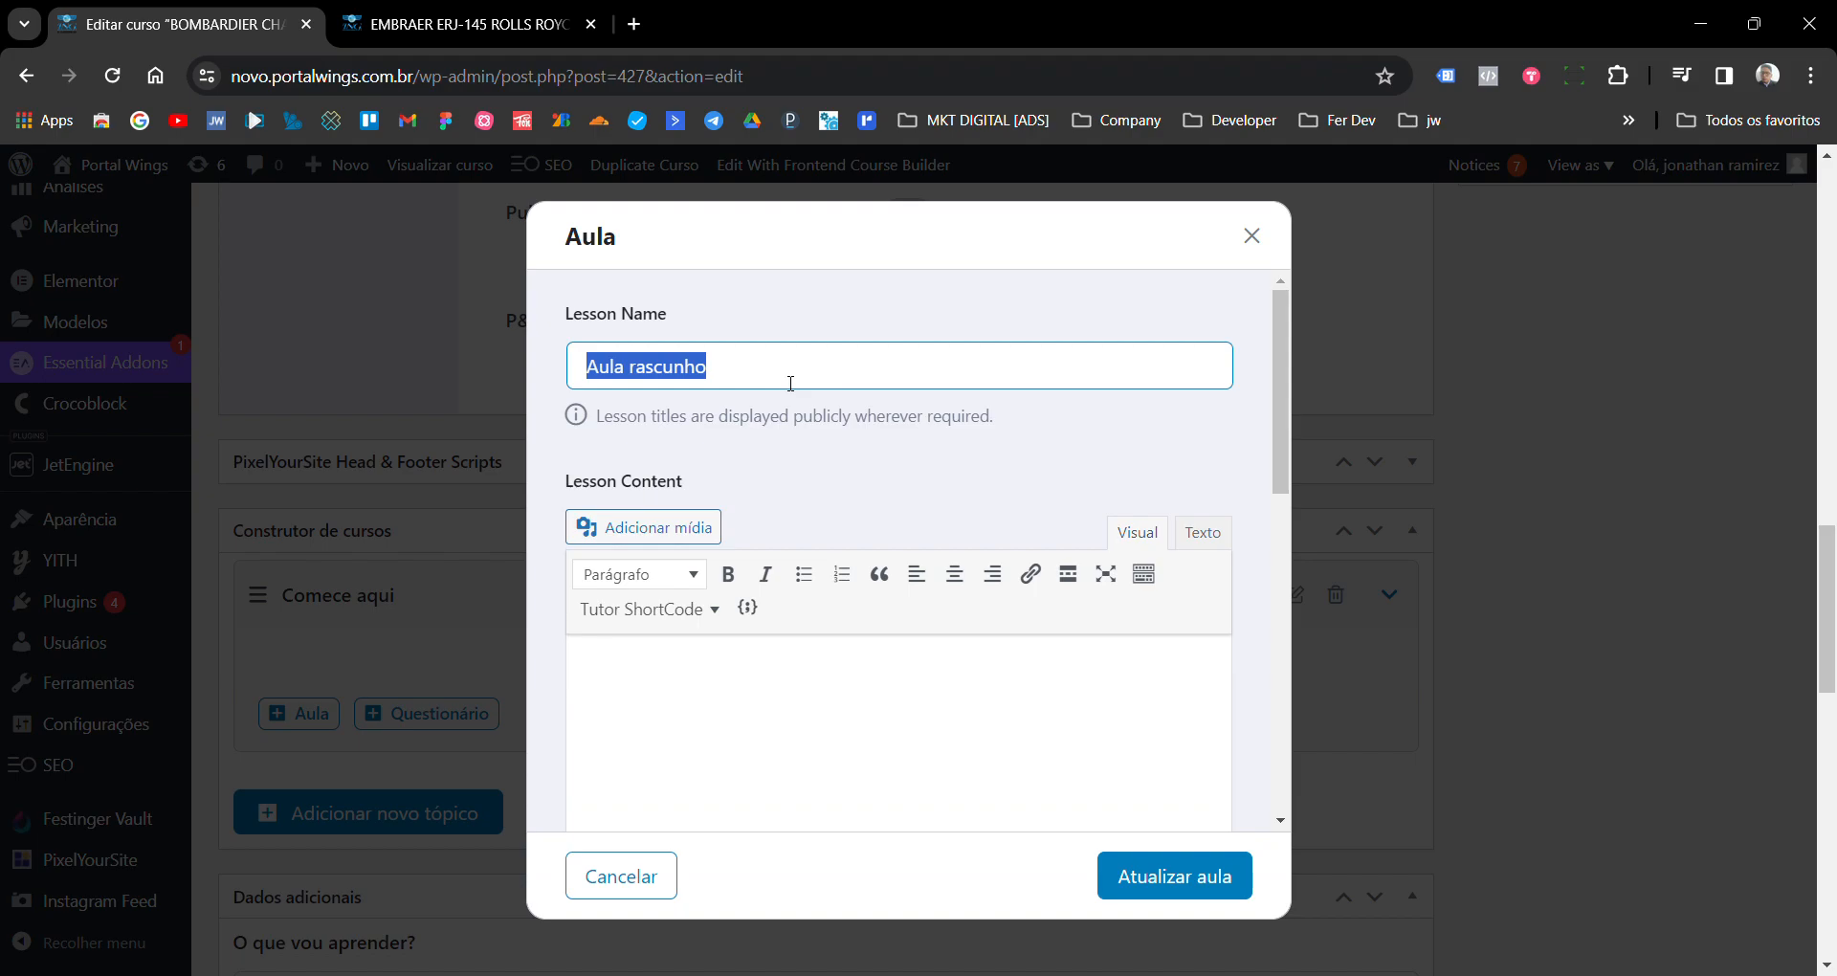
text(I)
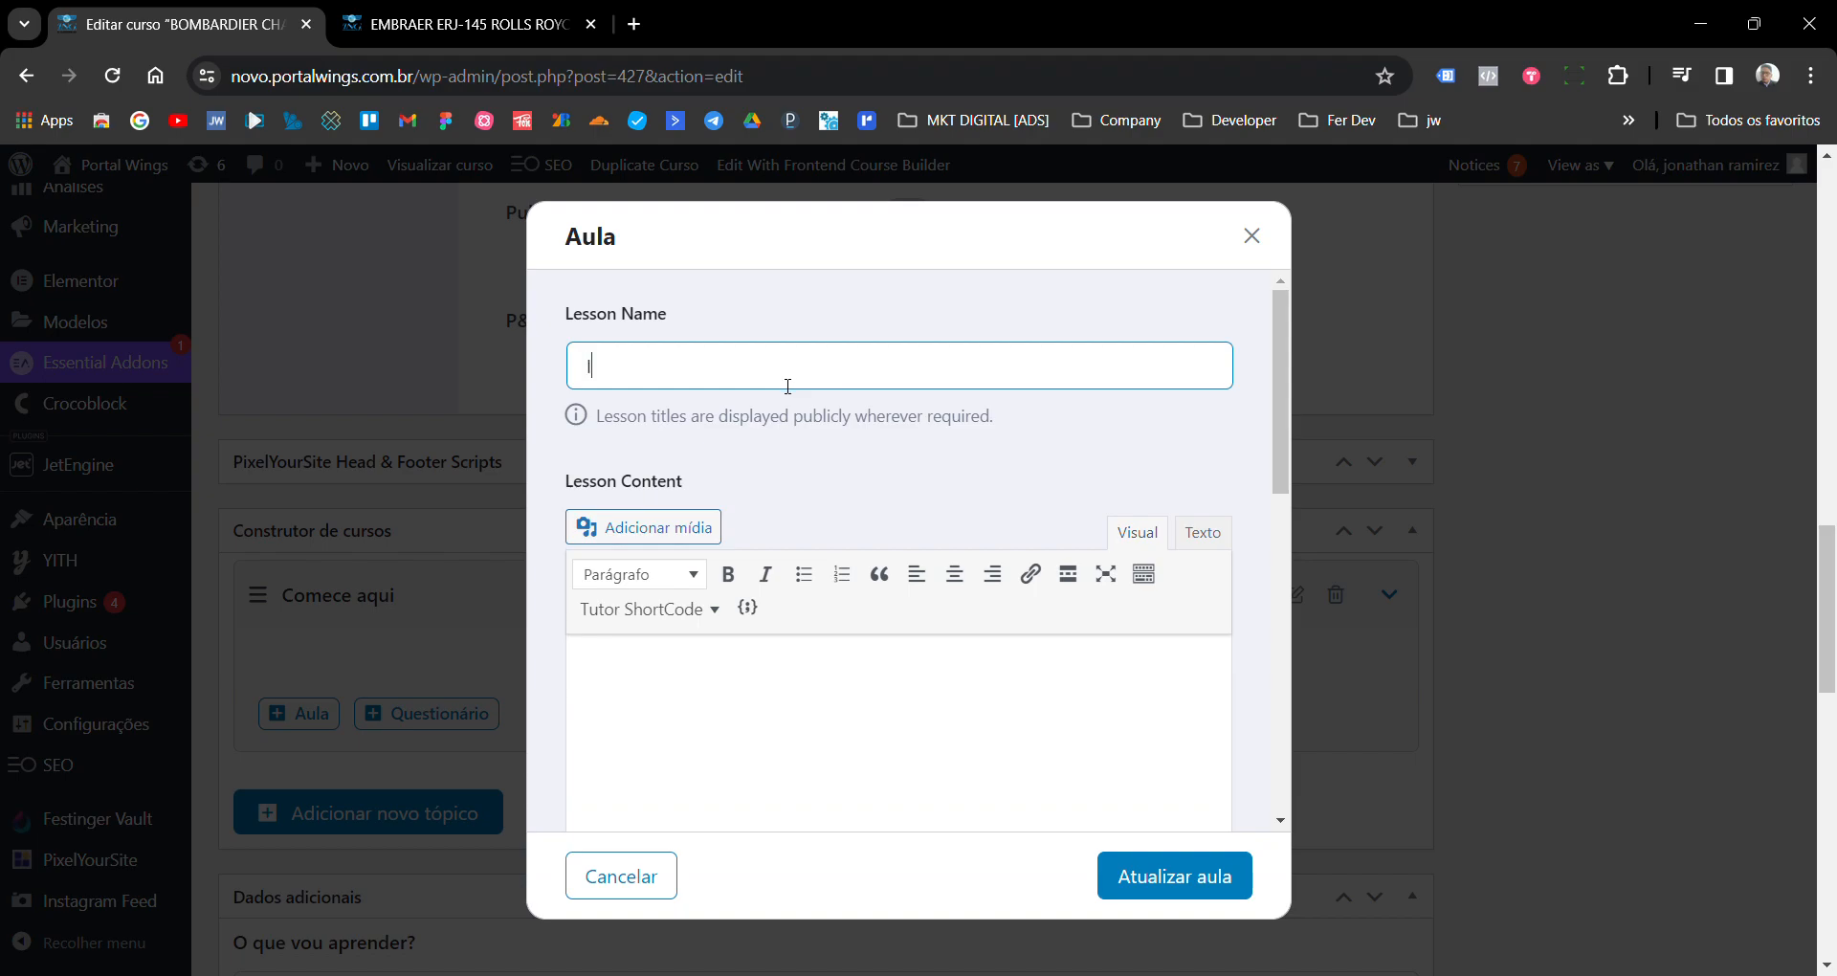
text(ntrodução)
scroll(778, 398, down, 1)
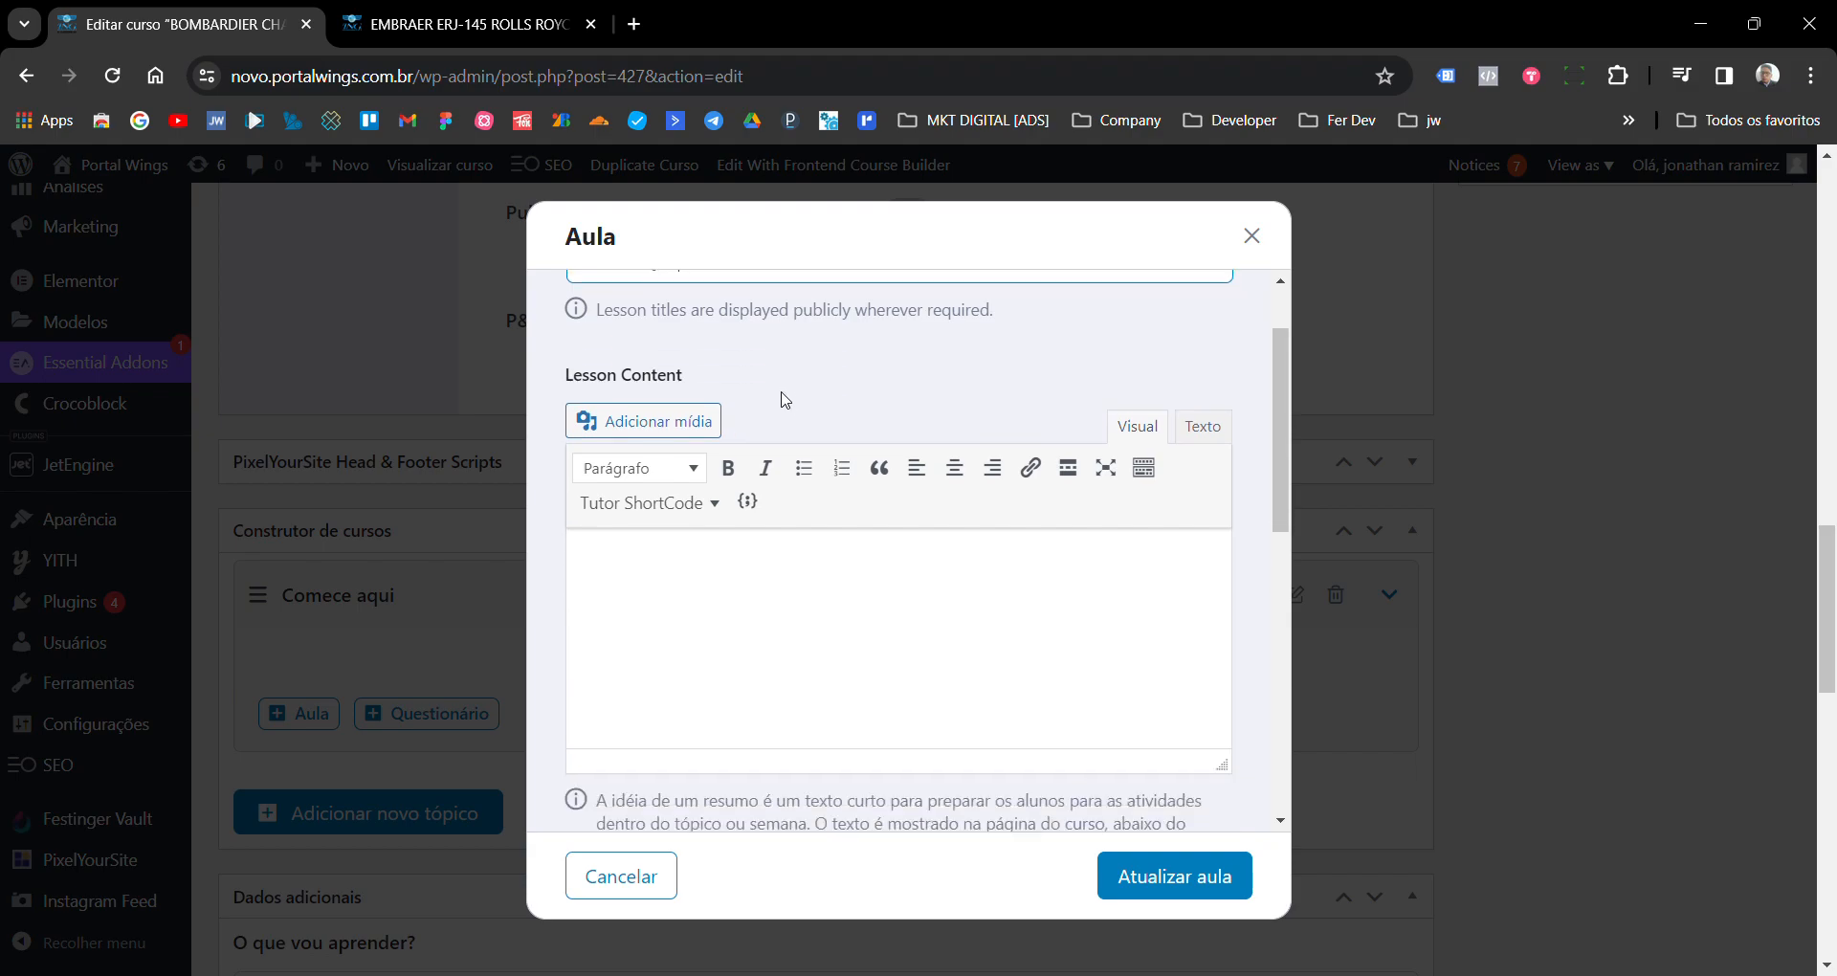
click(878, 590)
text(asdfsadfsdasfdasfd)
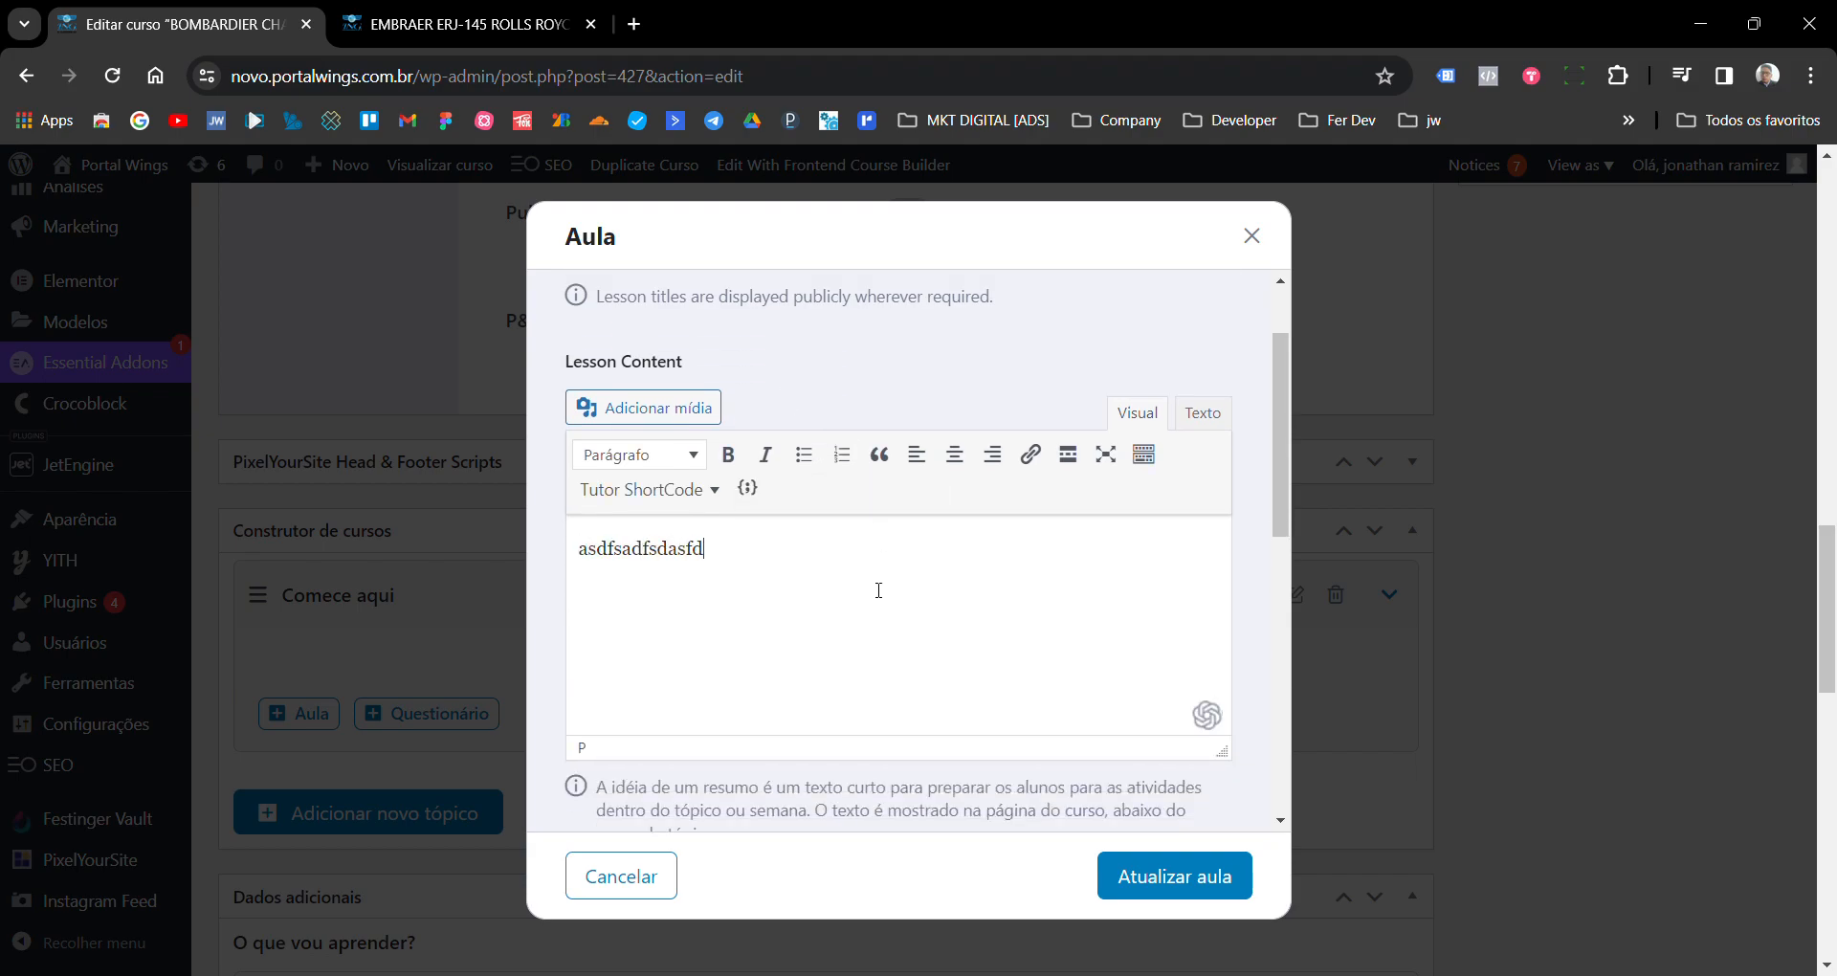
- Set the lesson's featured image to Capa.jpeg, the EMBRAER ERJ 145 cover, from the media library
scroll(884, 574, down, 1)
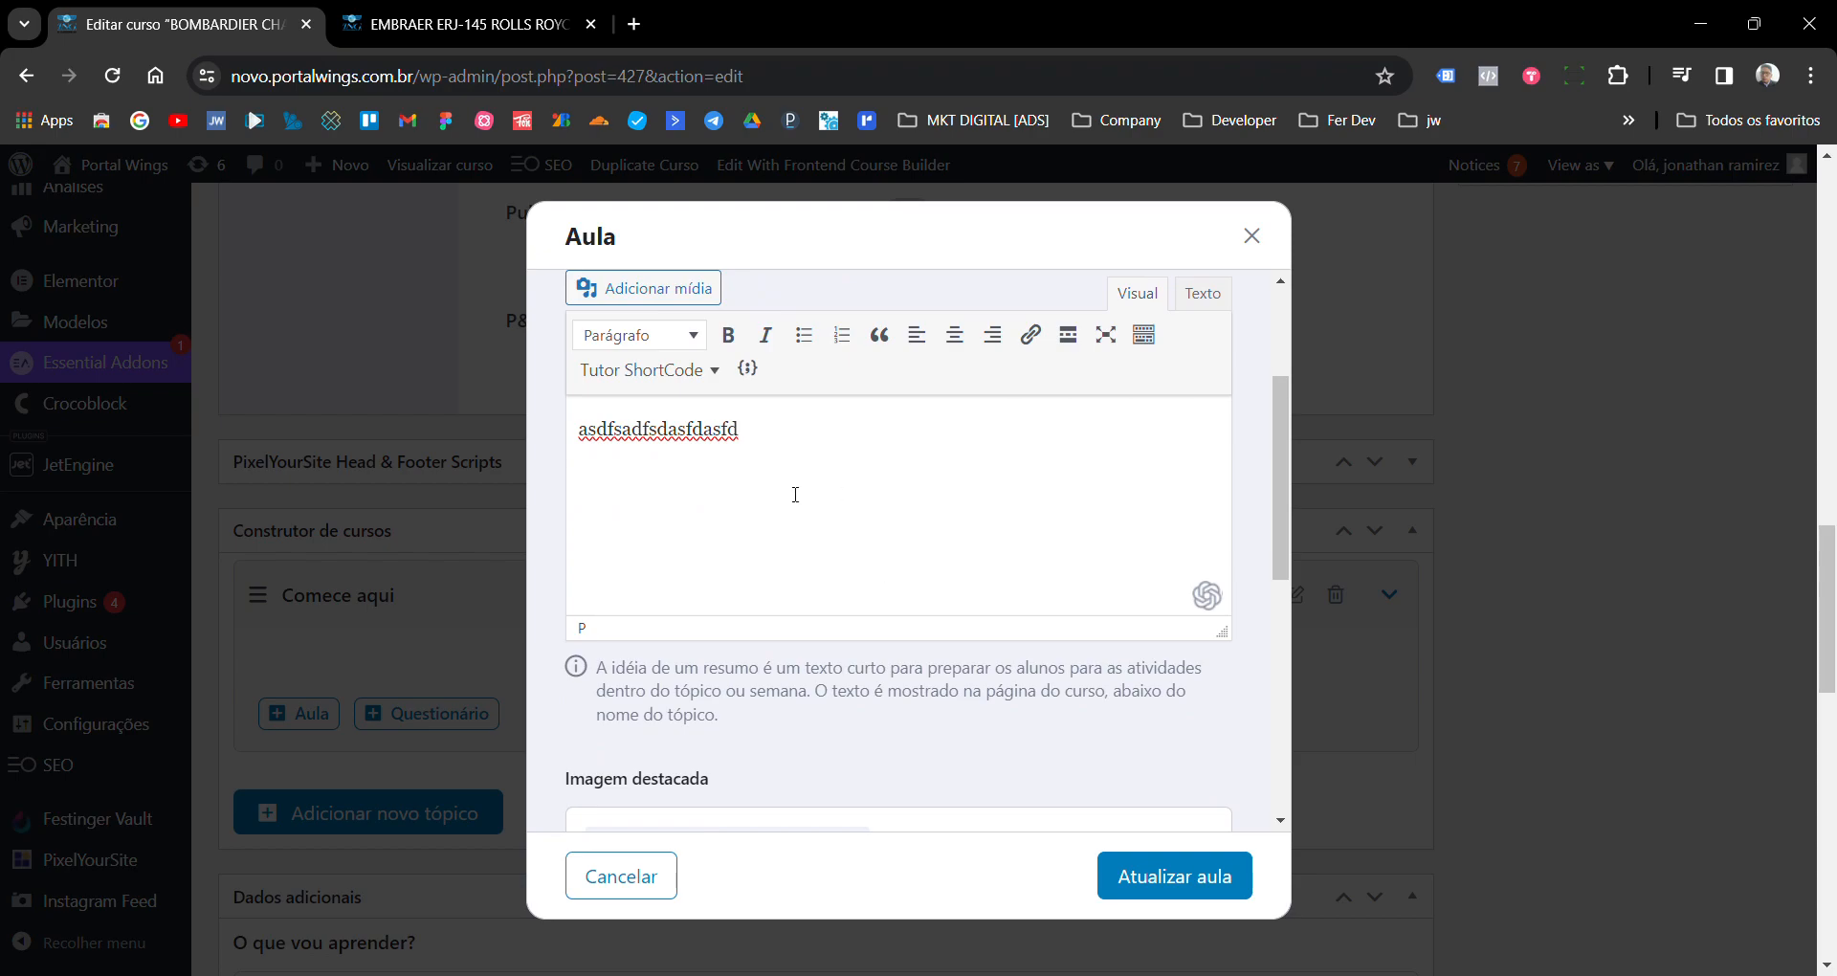
scroll(845, 494, down, 1)
scroll(818, 455, up, 1)
scroll(823, 459, down, 1)
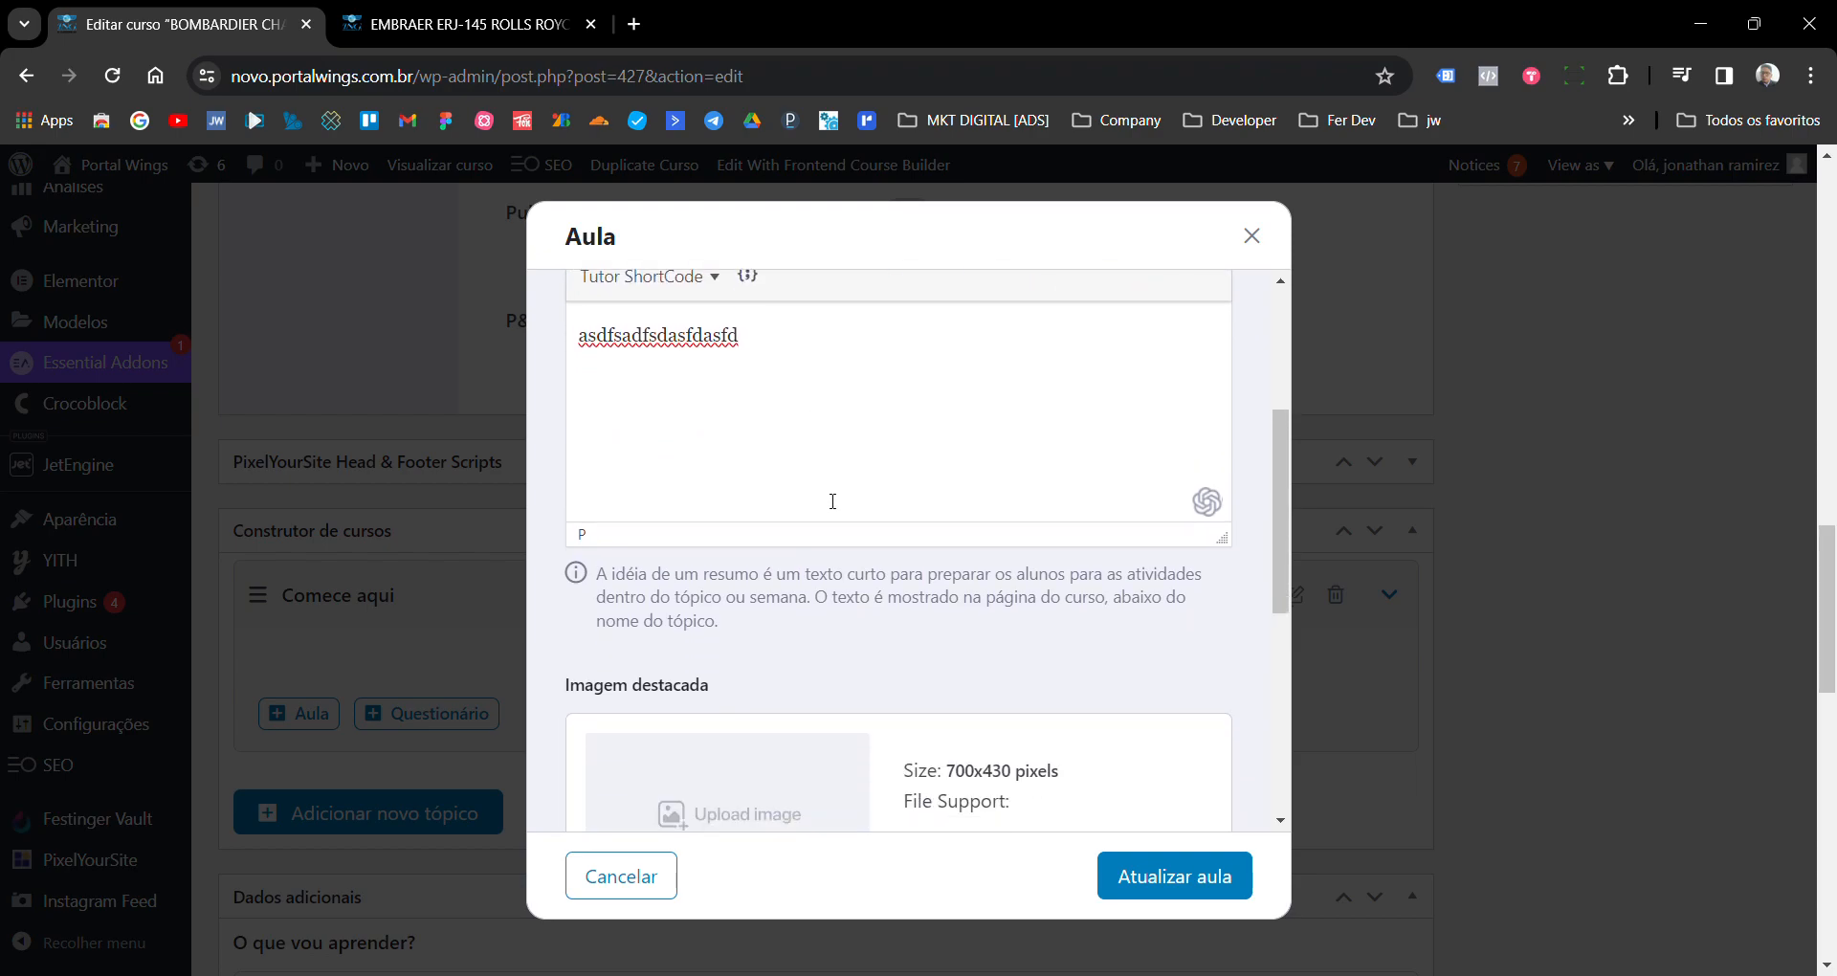
scroll(830, 507, down, 2)
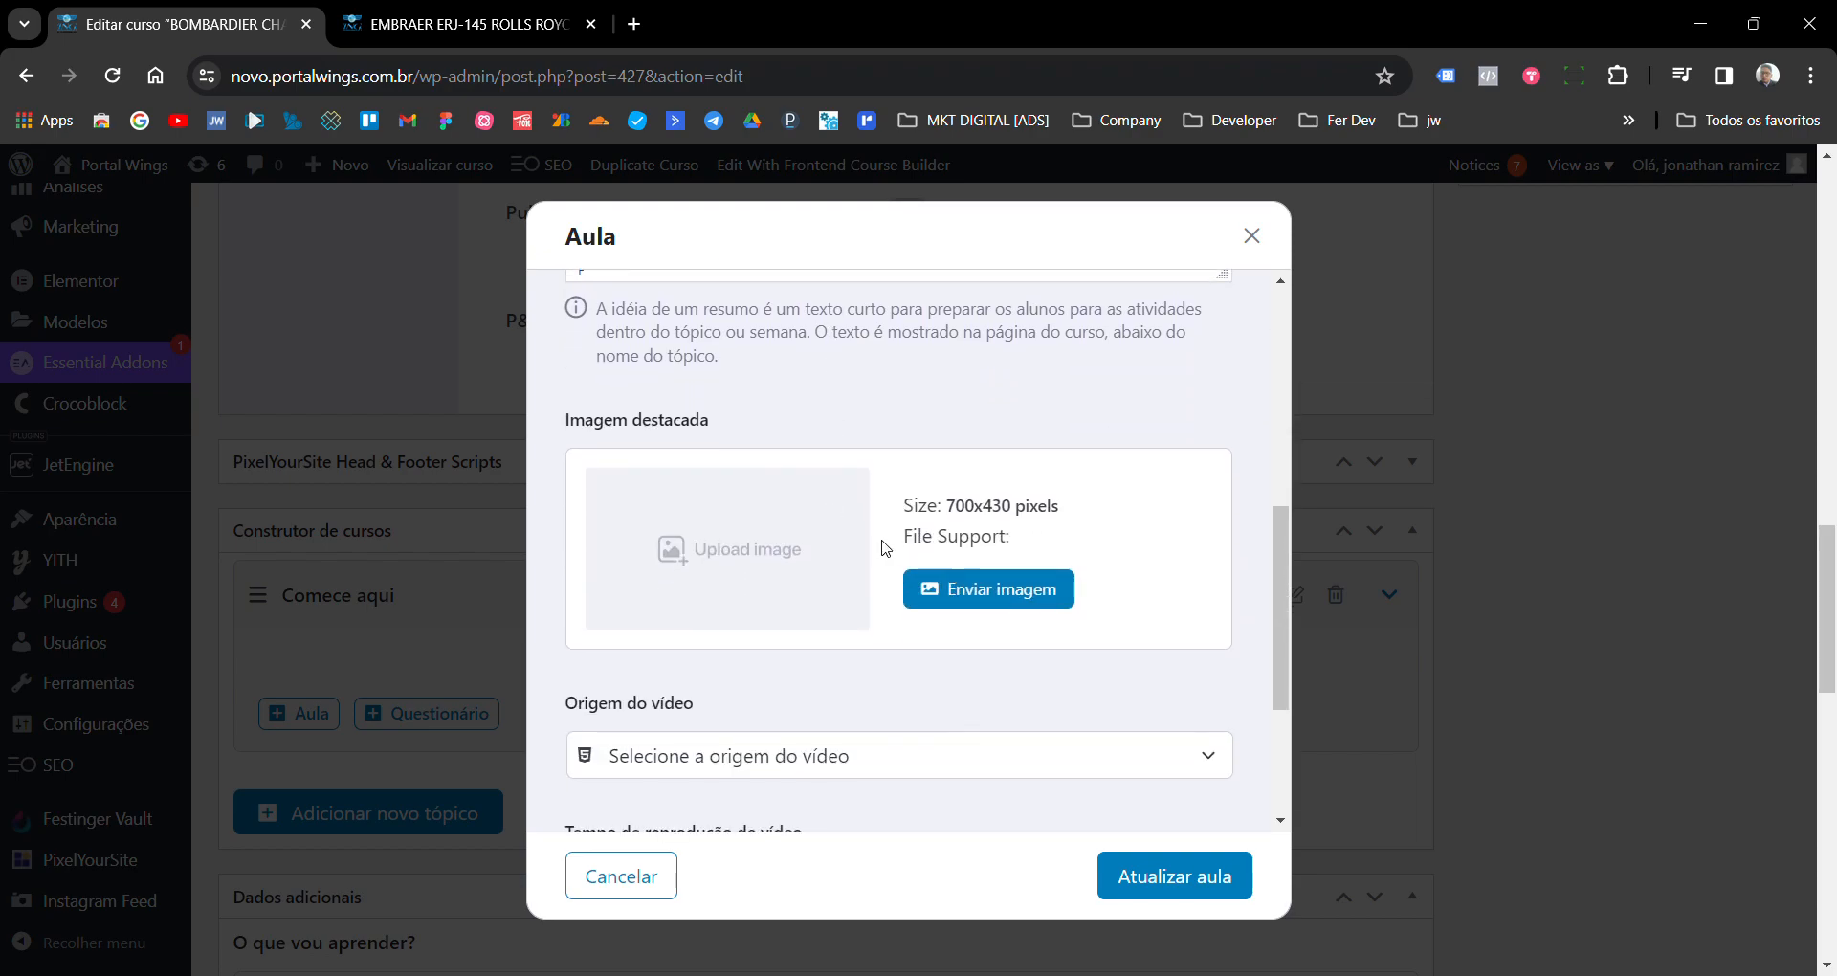
click(995, 600)
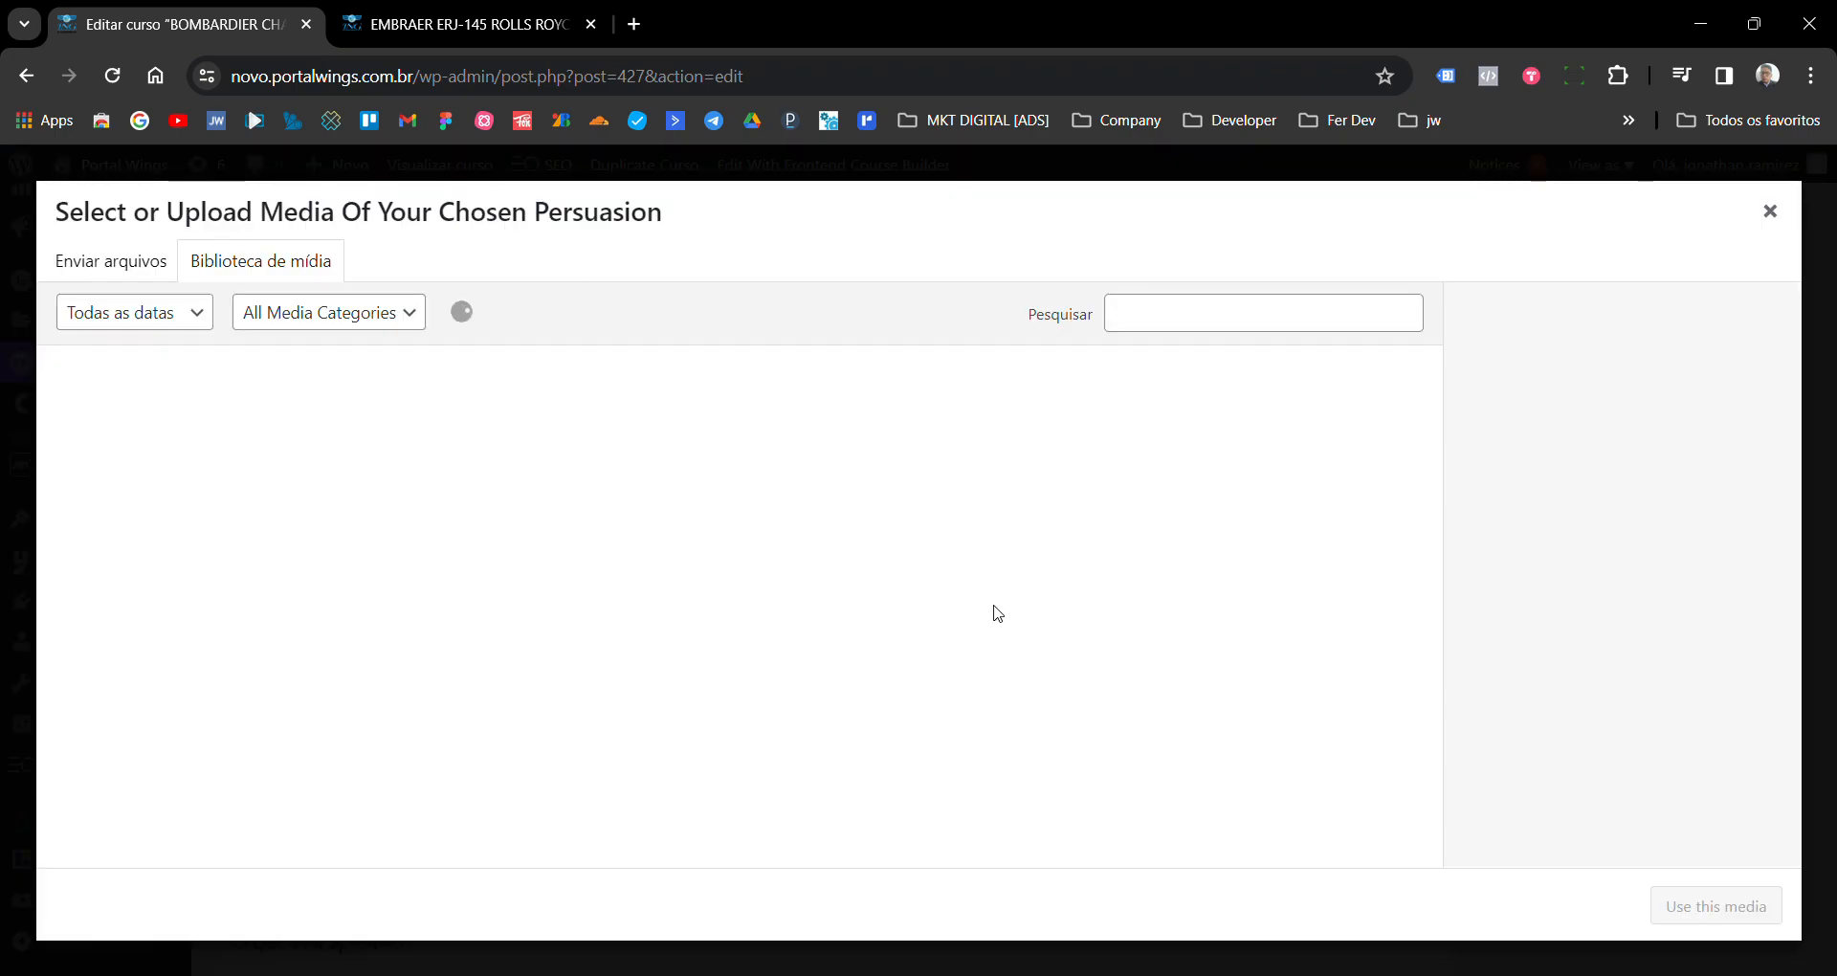
click(203, 504)
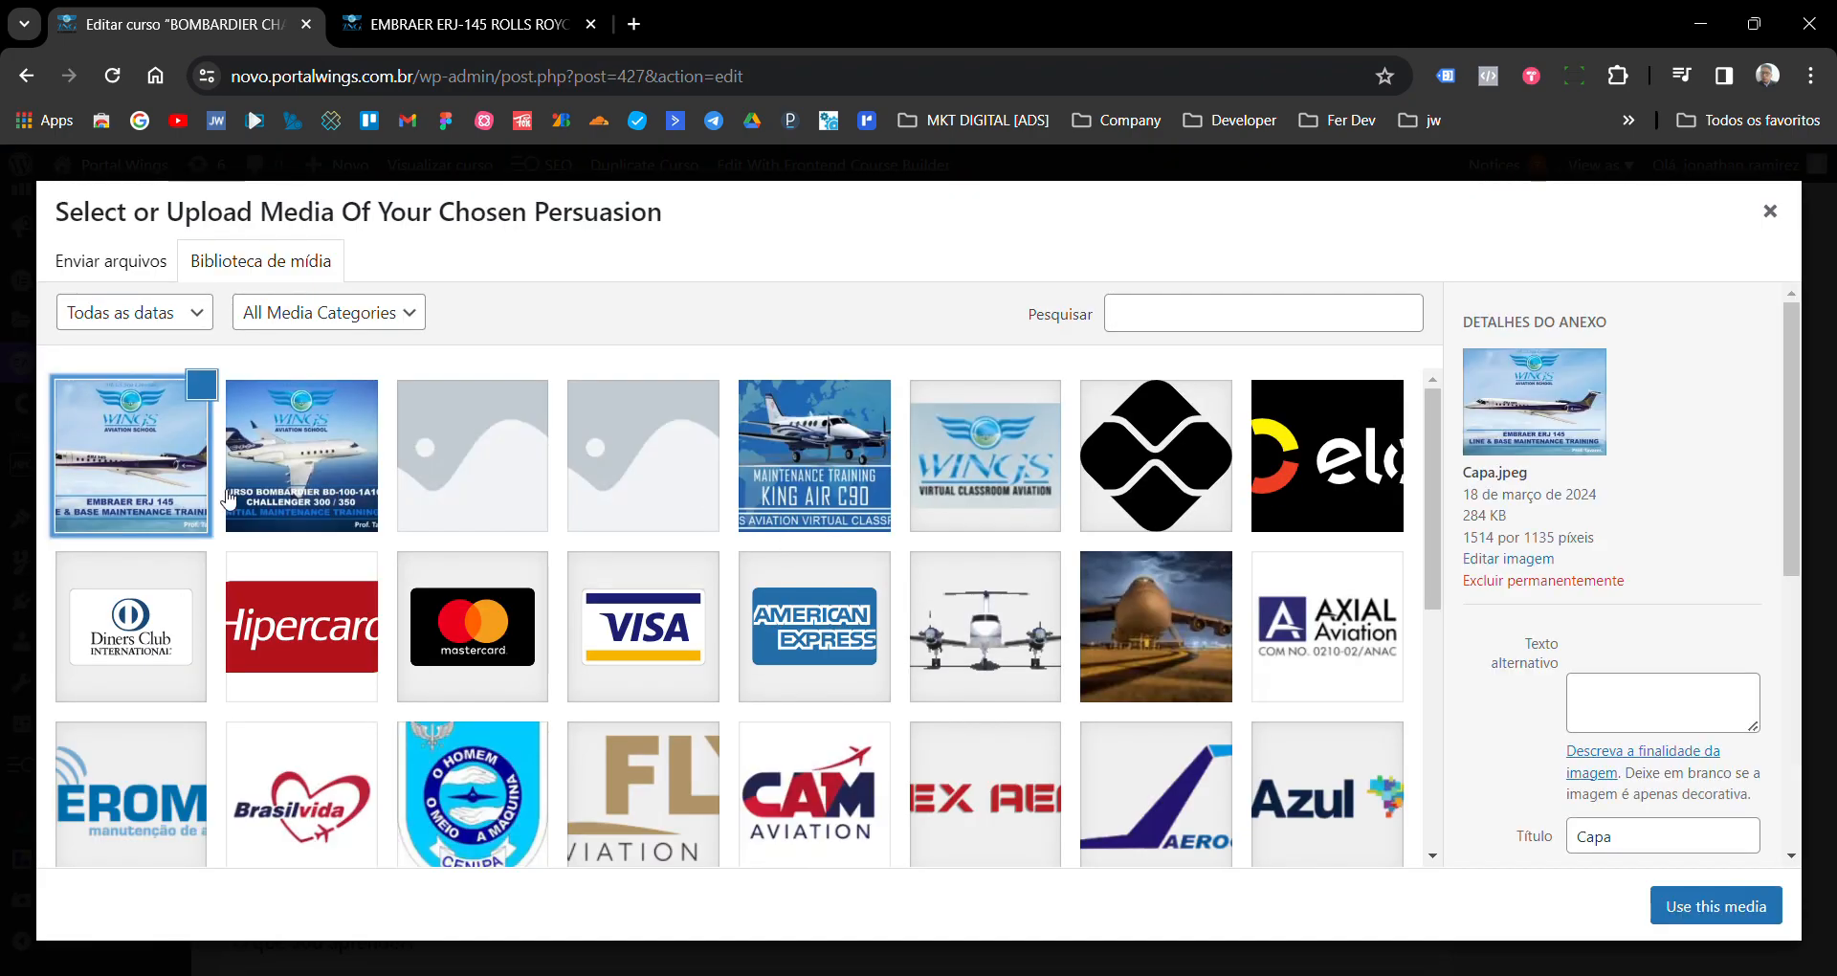
click(1715, 905)
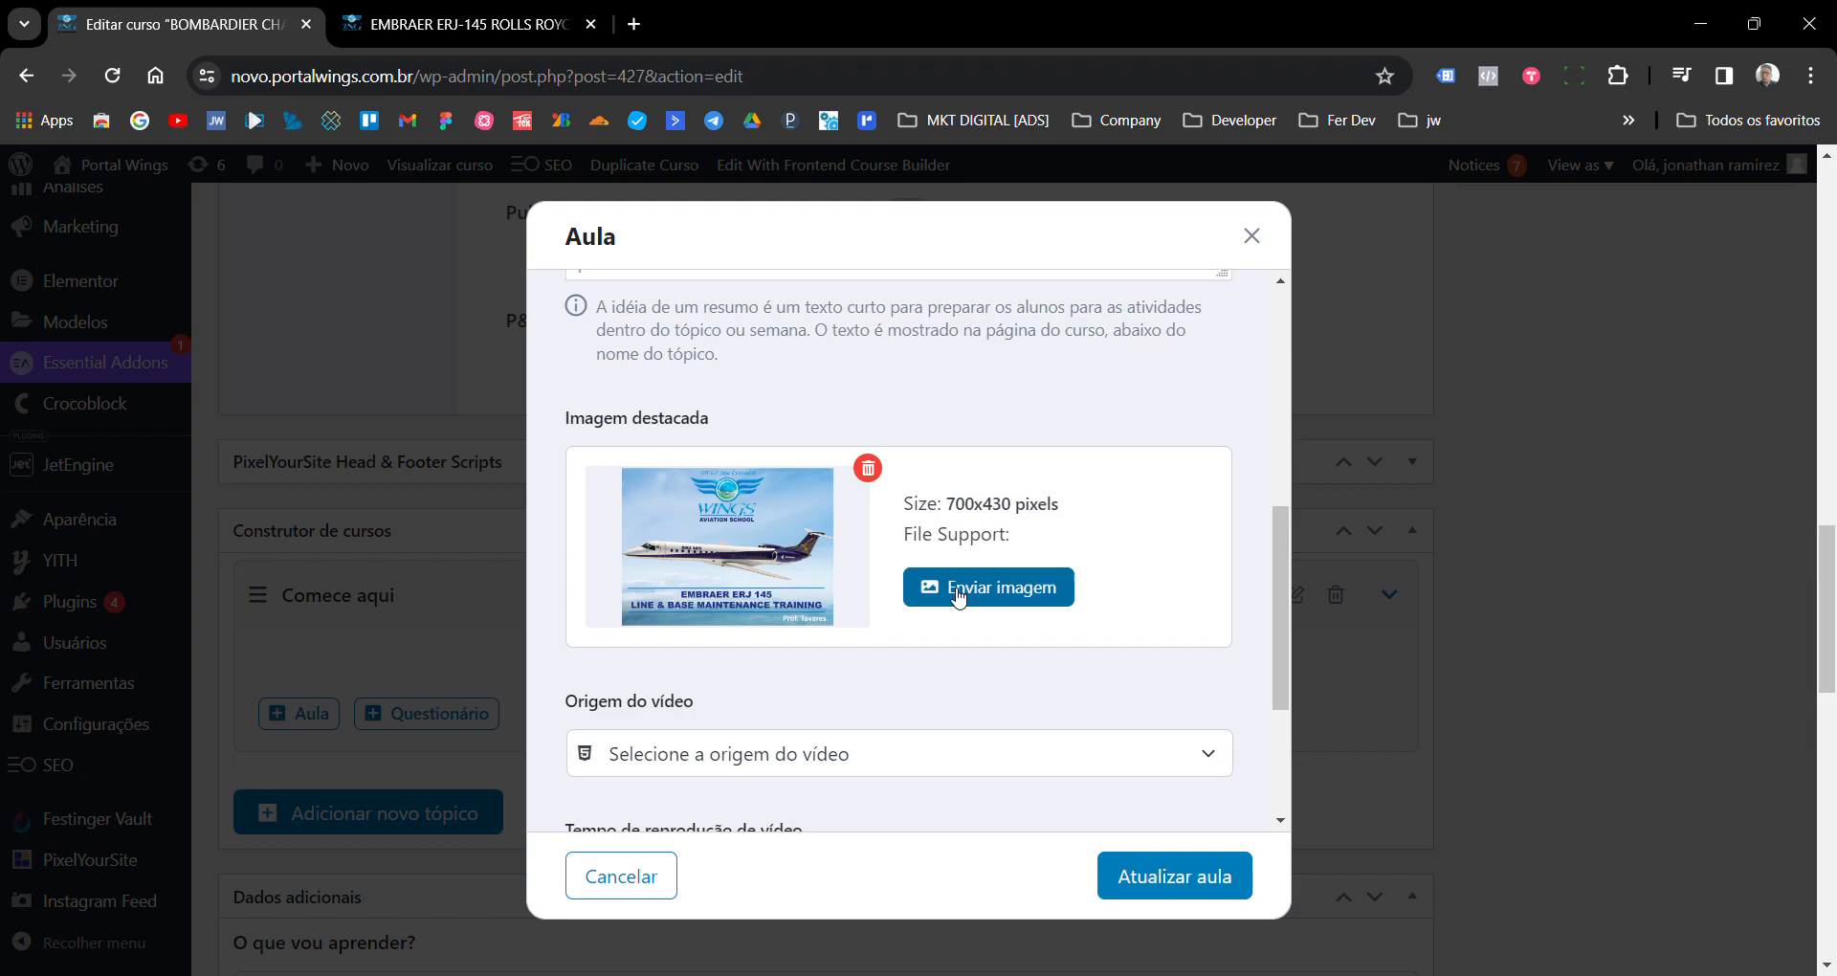
scroll(957, 600, down, 3)
click(790, 515)
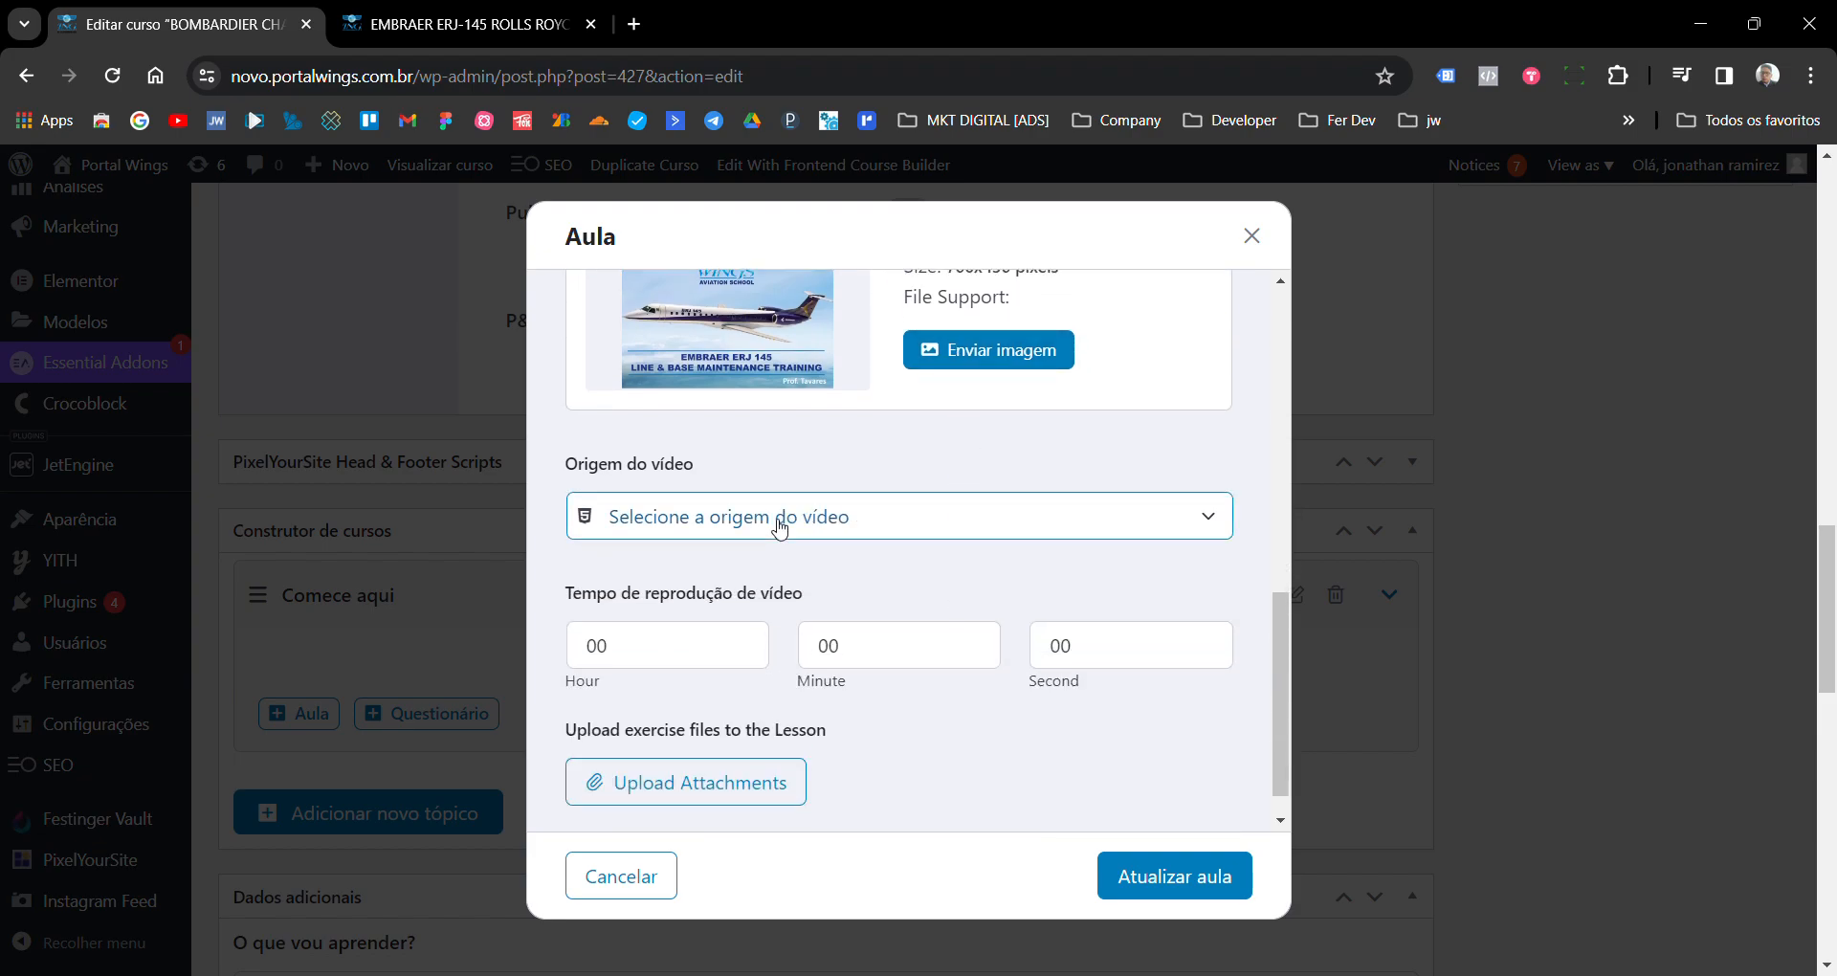
click(771, 605)
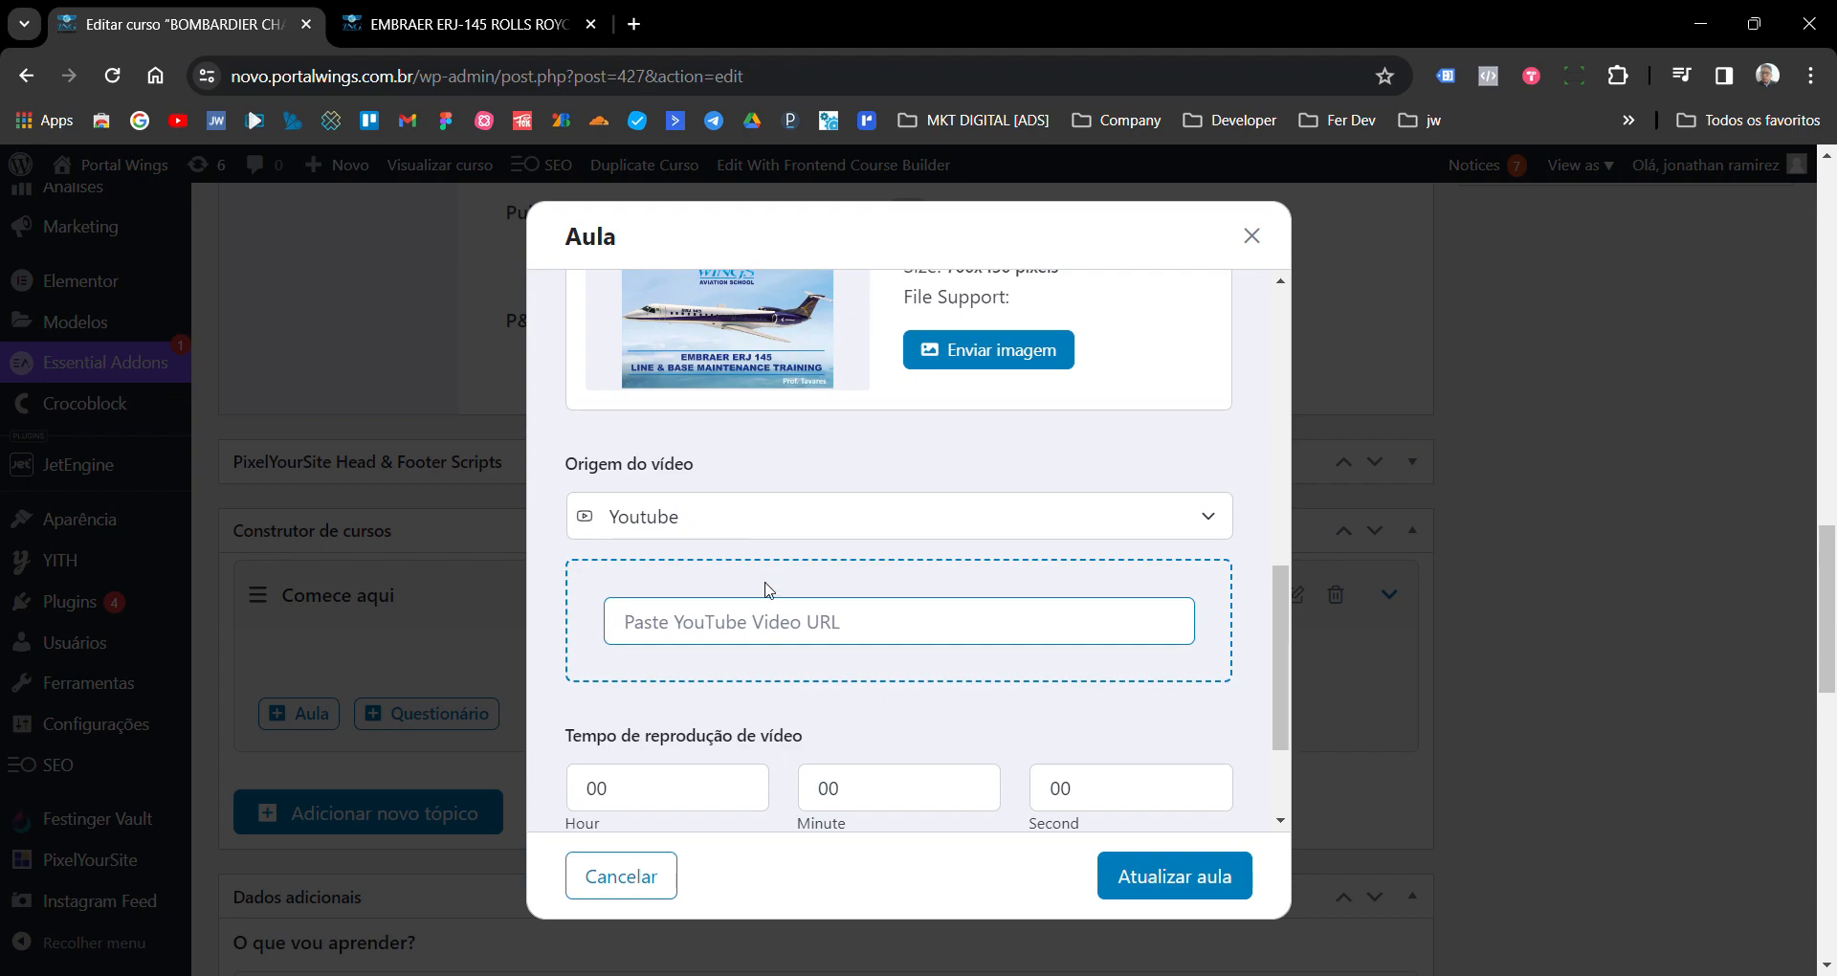
click(658, 517)
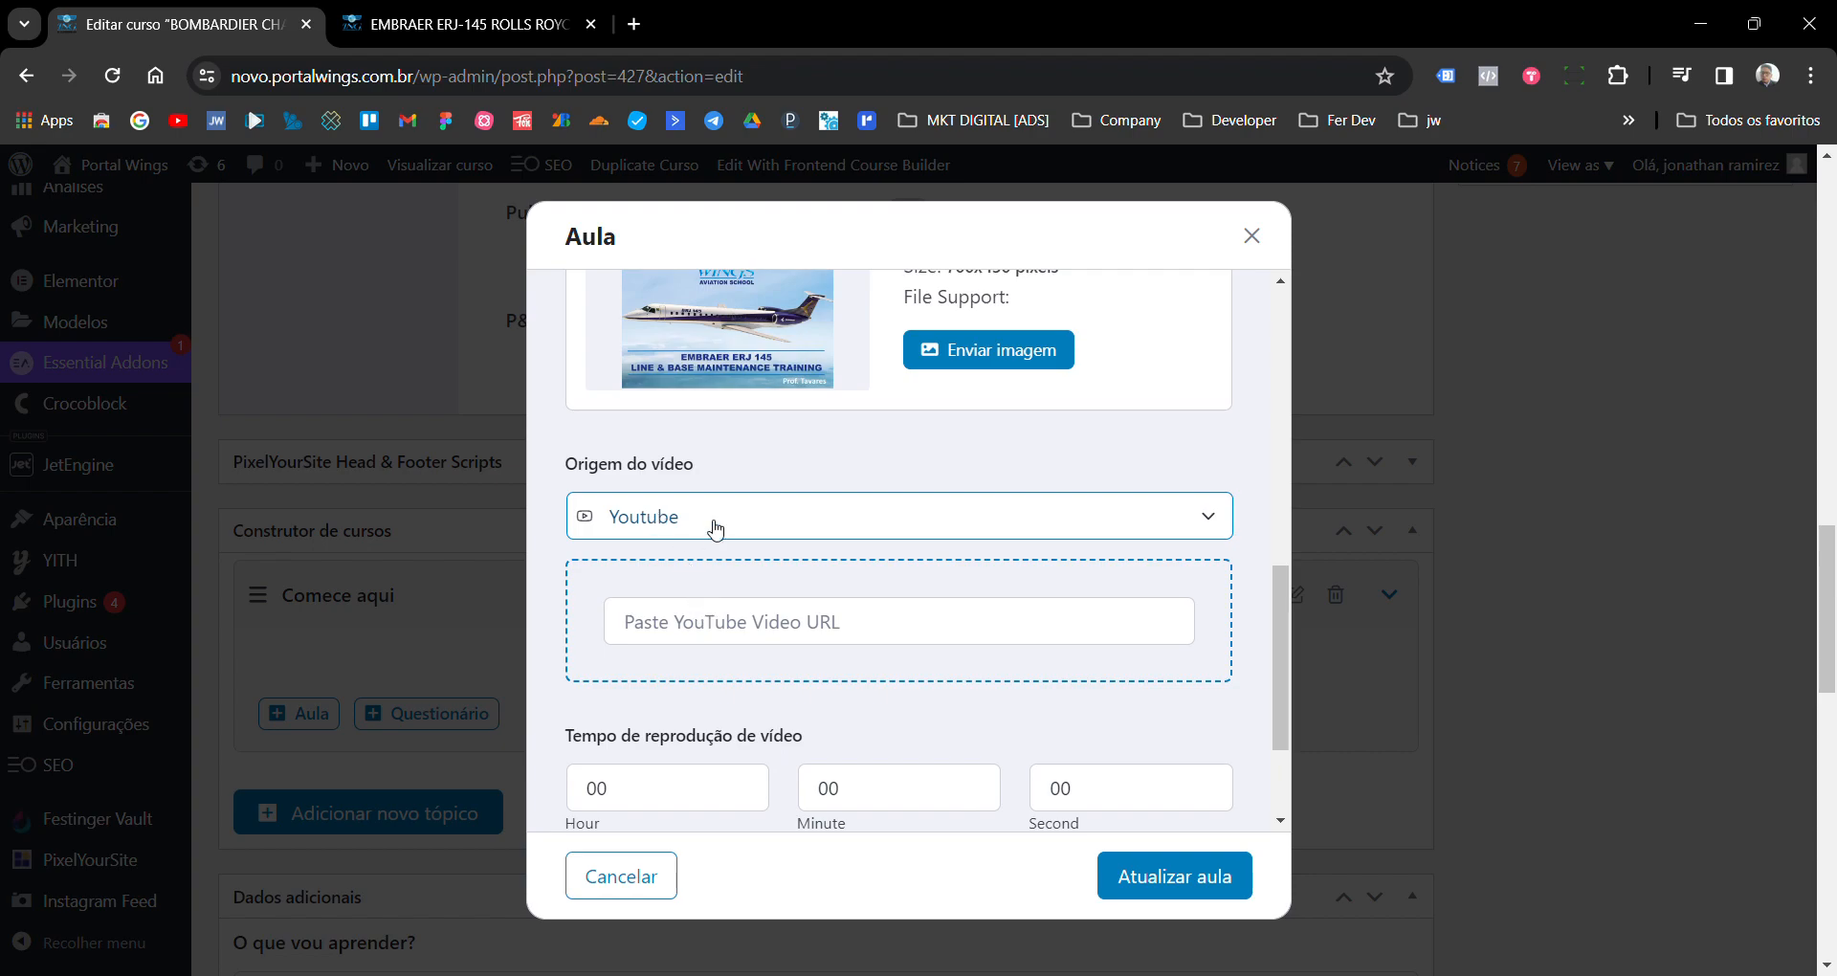
click(749, 620)
key(alt+Tab)
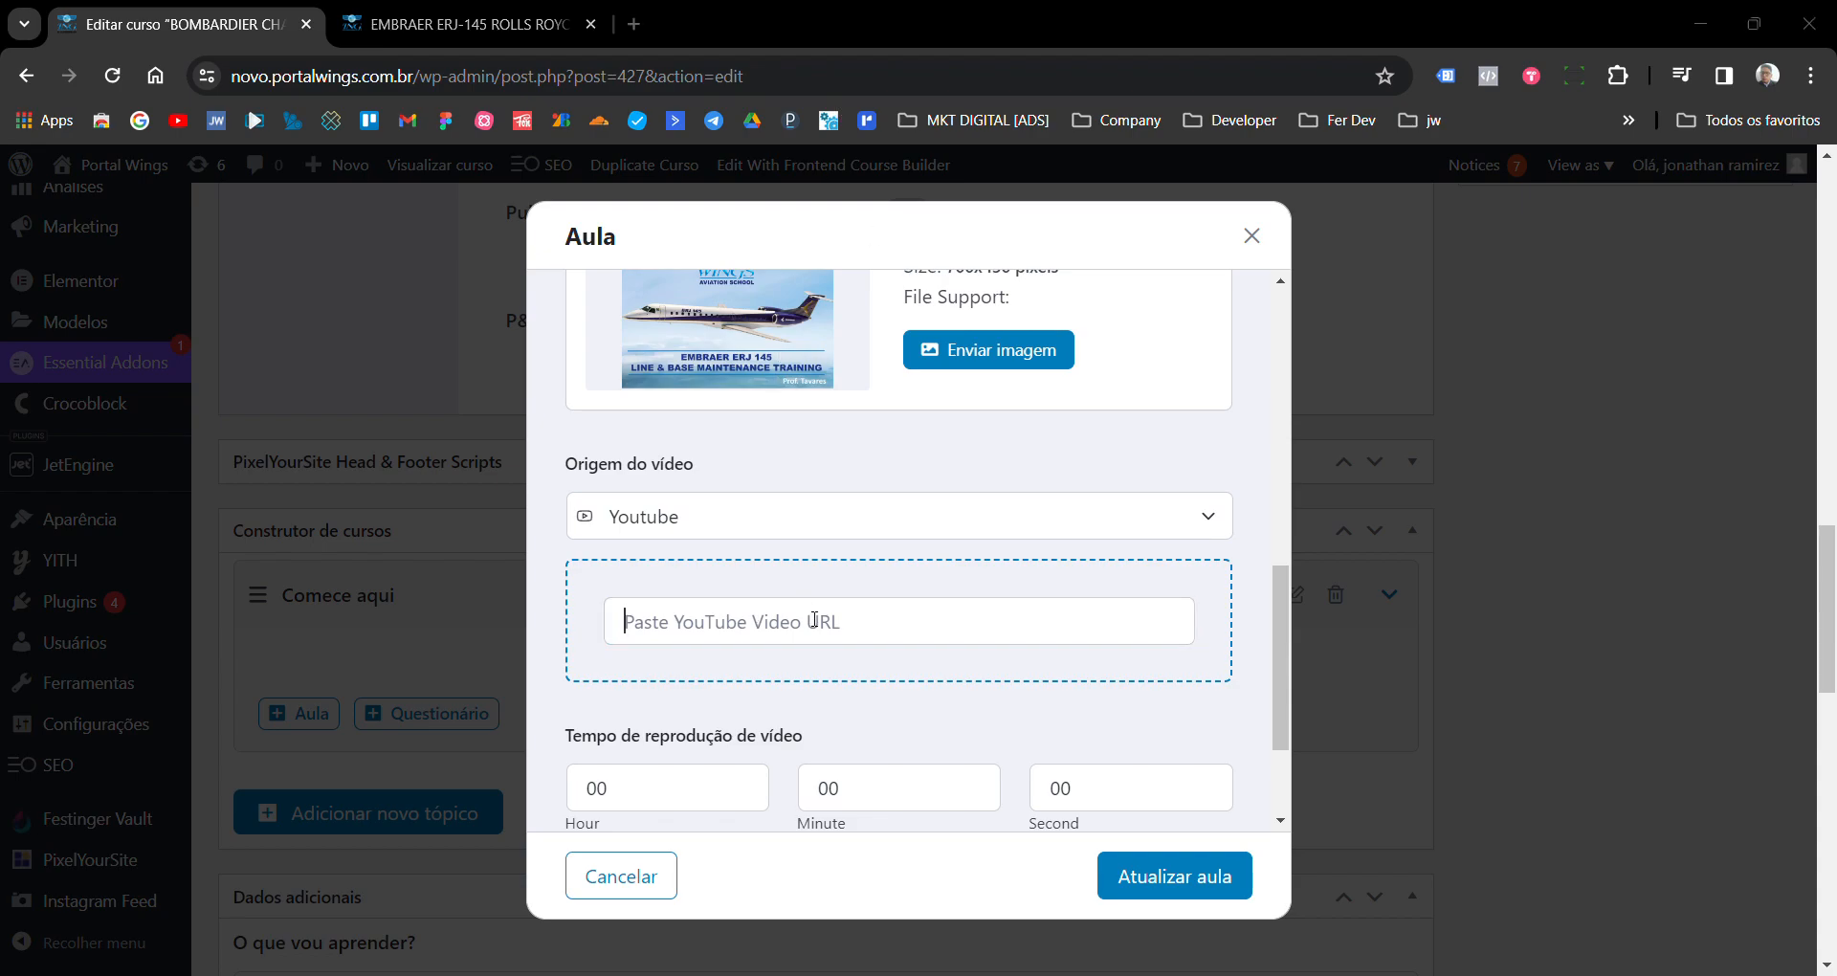
text(https://www.youtube.com/watch?v=7HWkmVwQhfc)
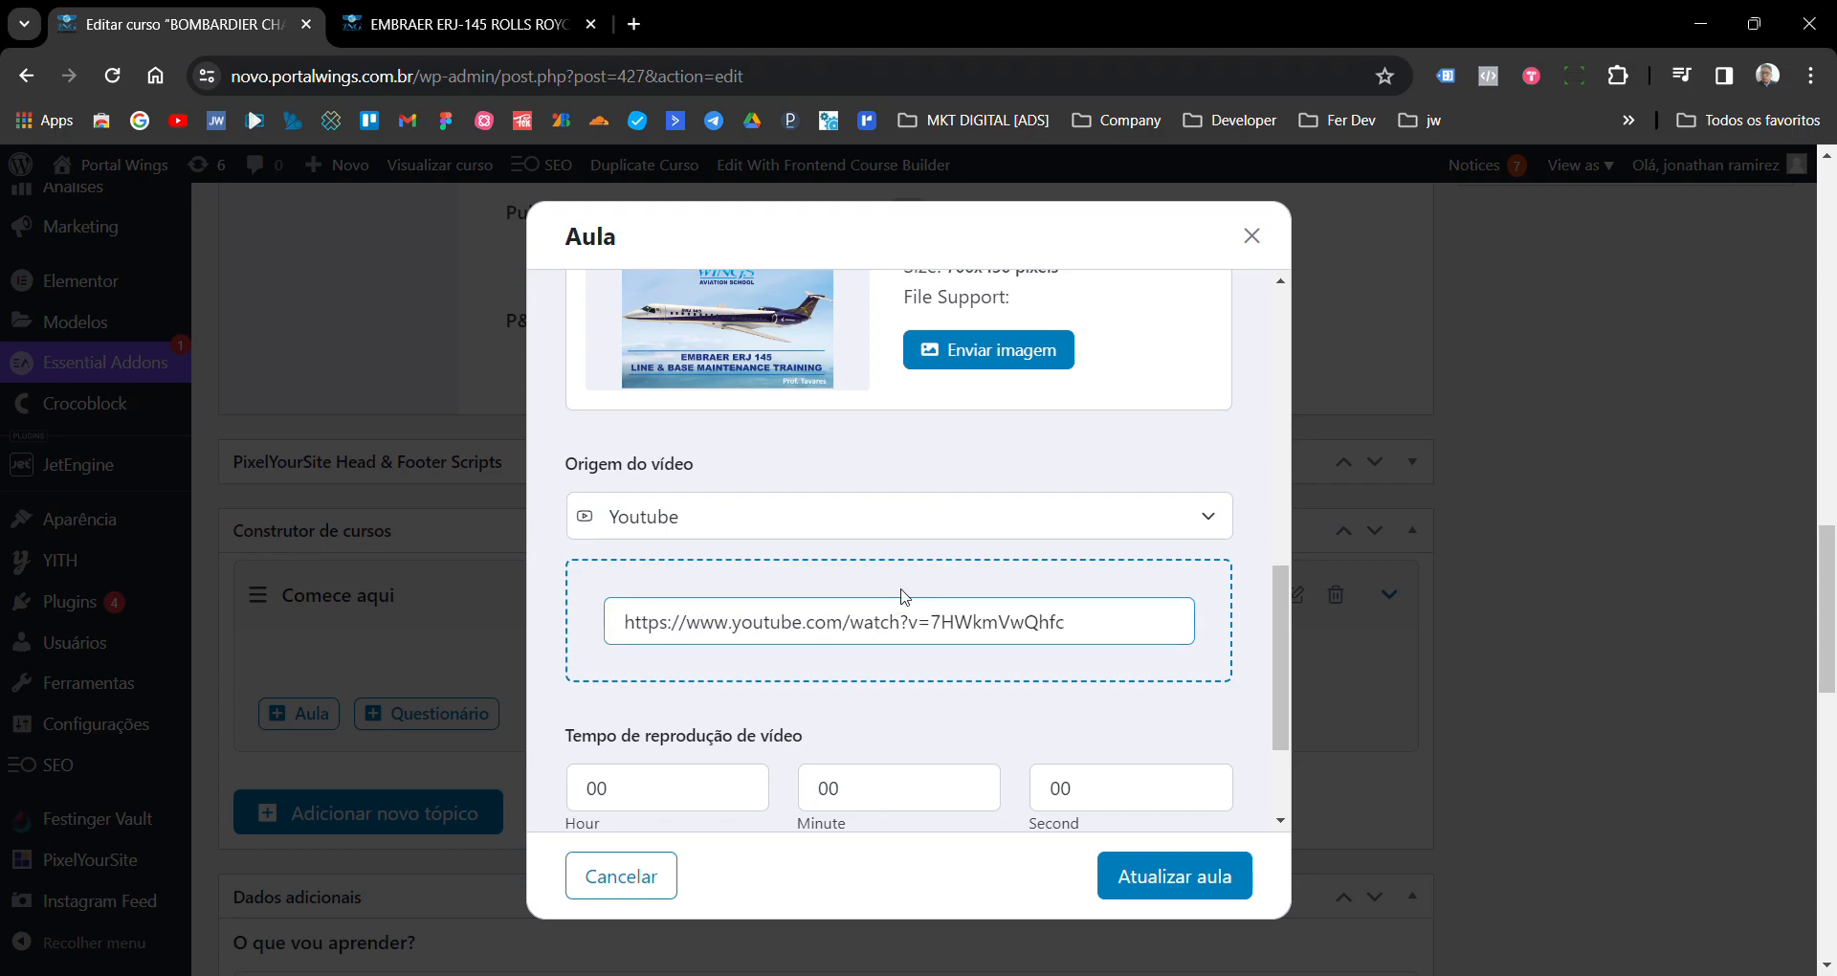
- Set the lesson's video playback time to 15 minutes
scroll(935, 602, down, 2)
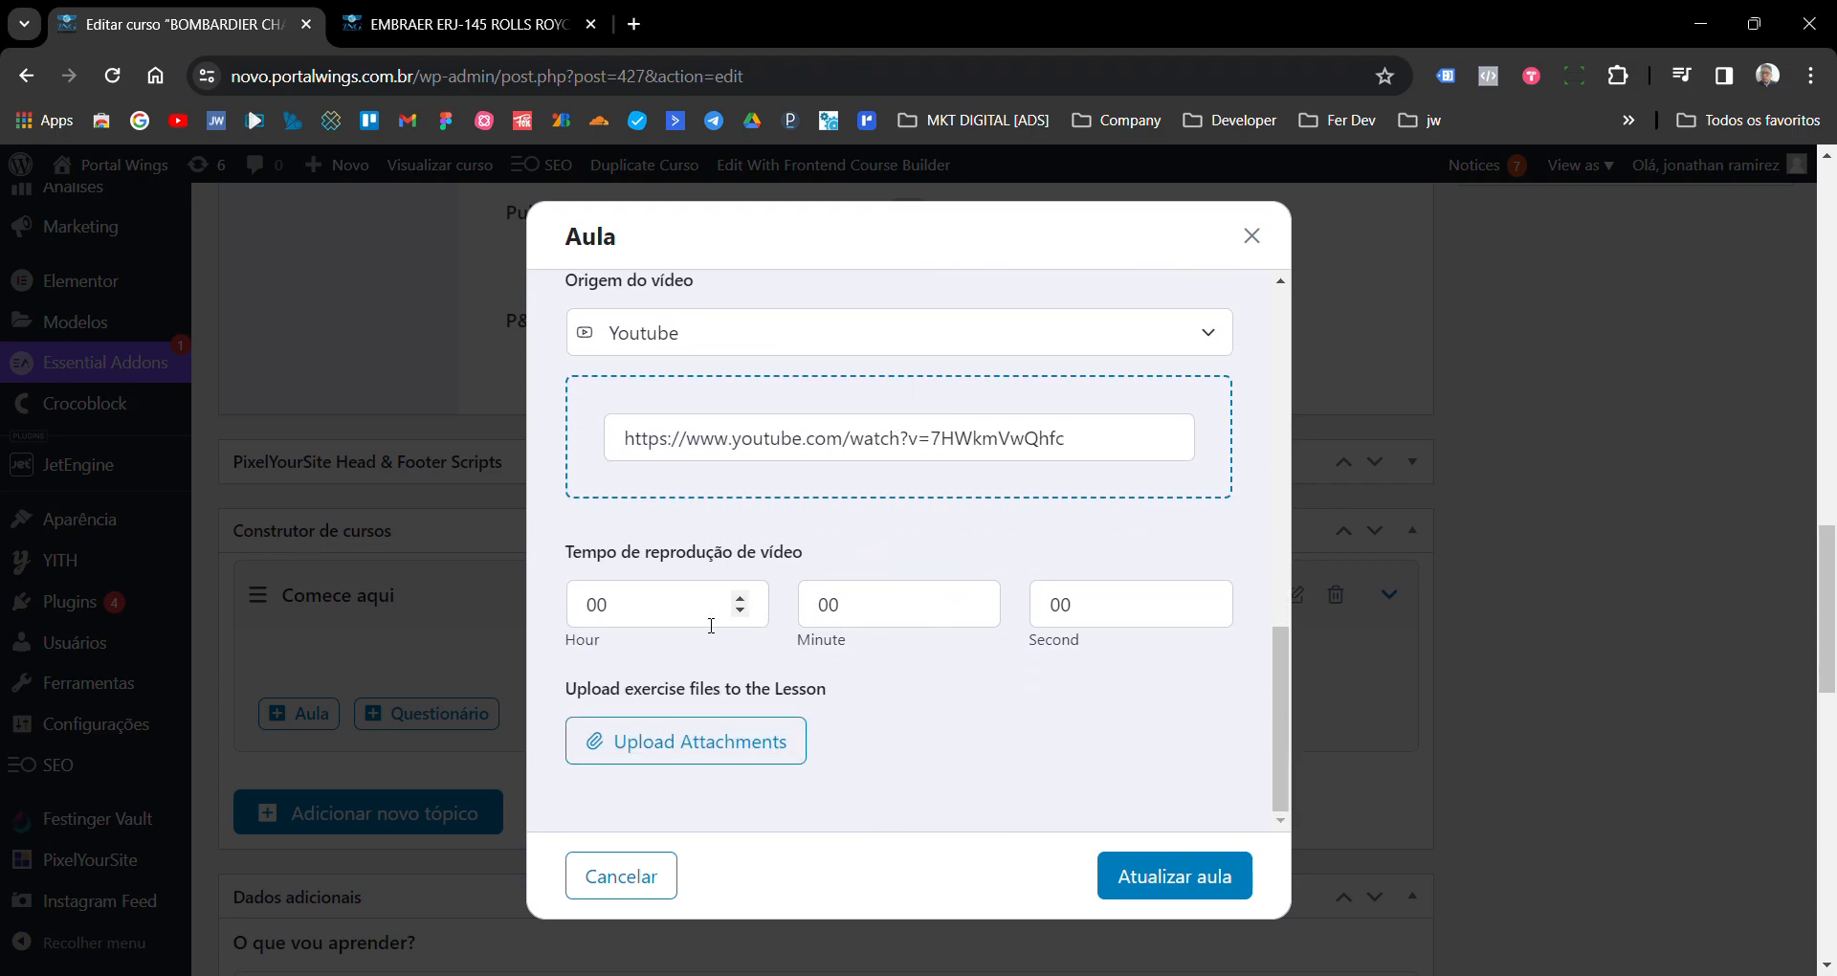
click(710, 622)
click(815, 619)
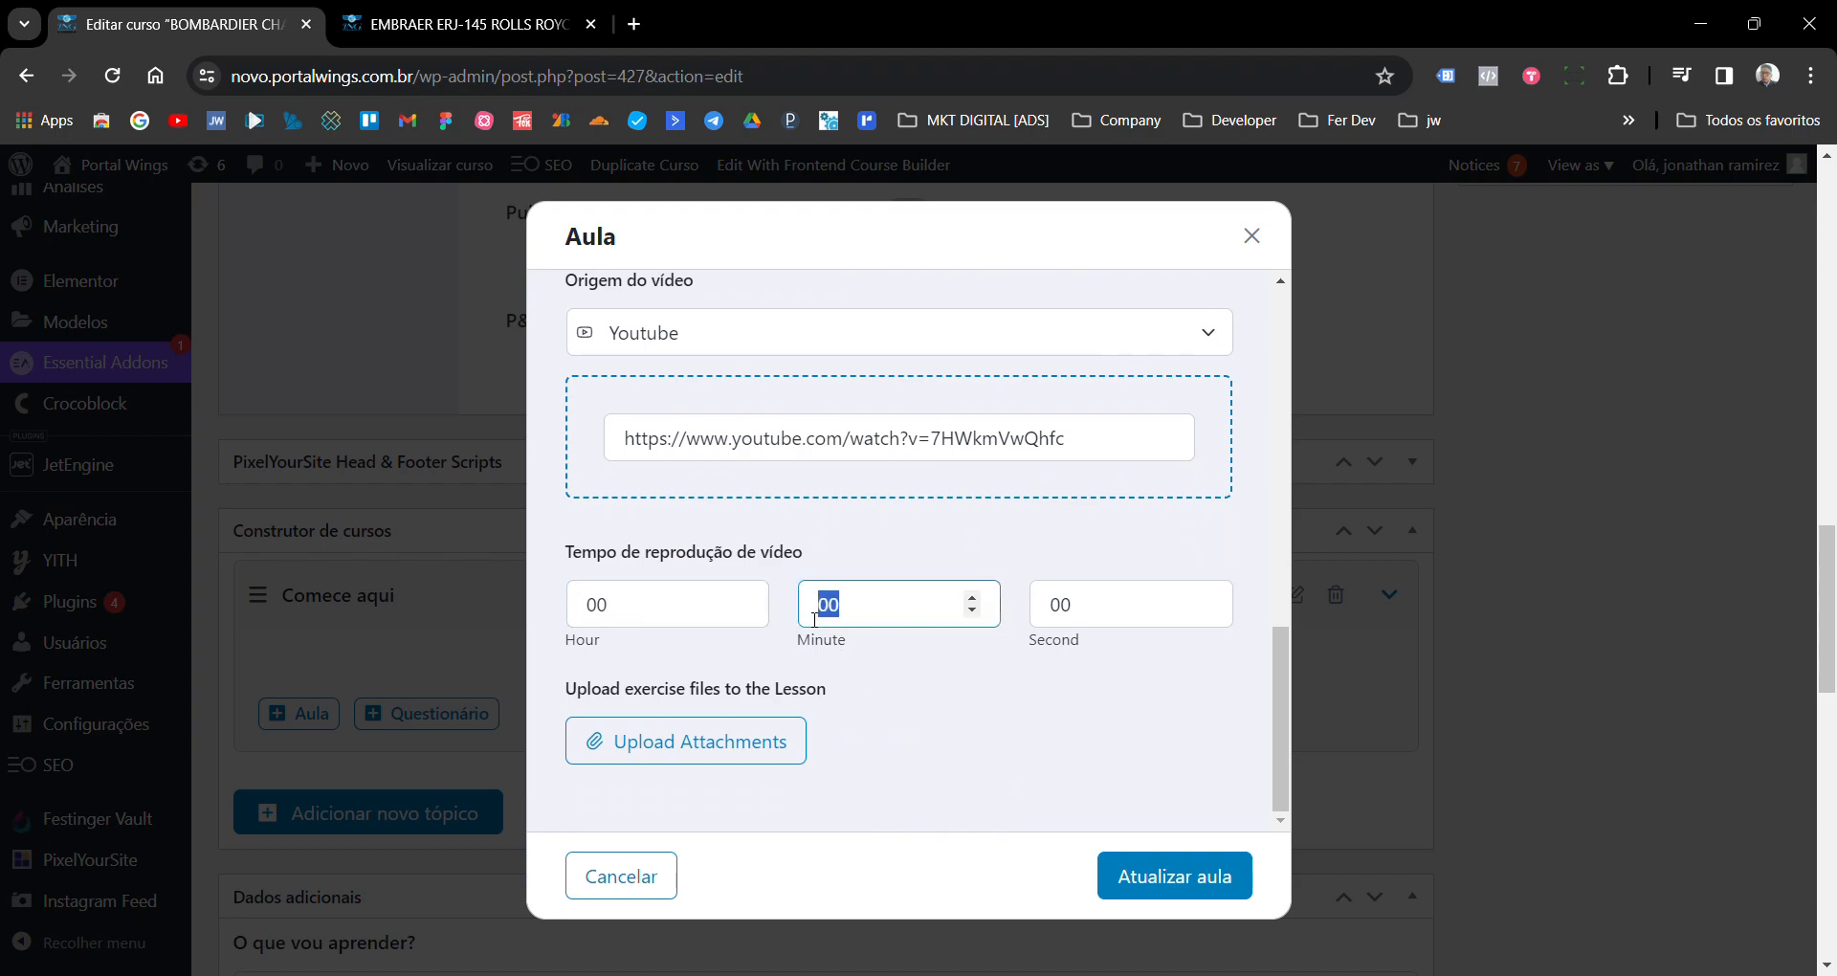
key(alt+Tab)
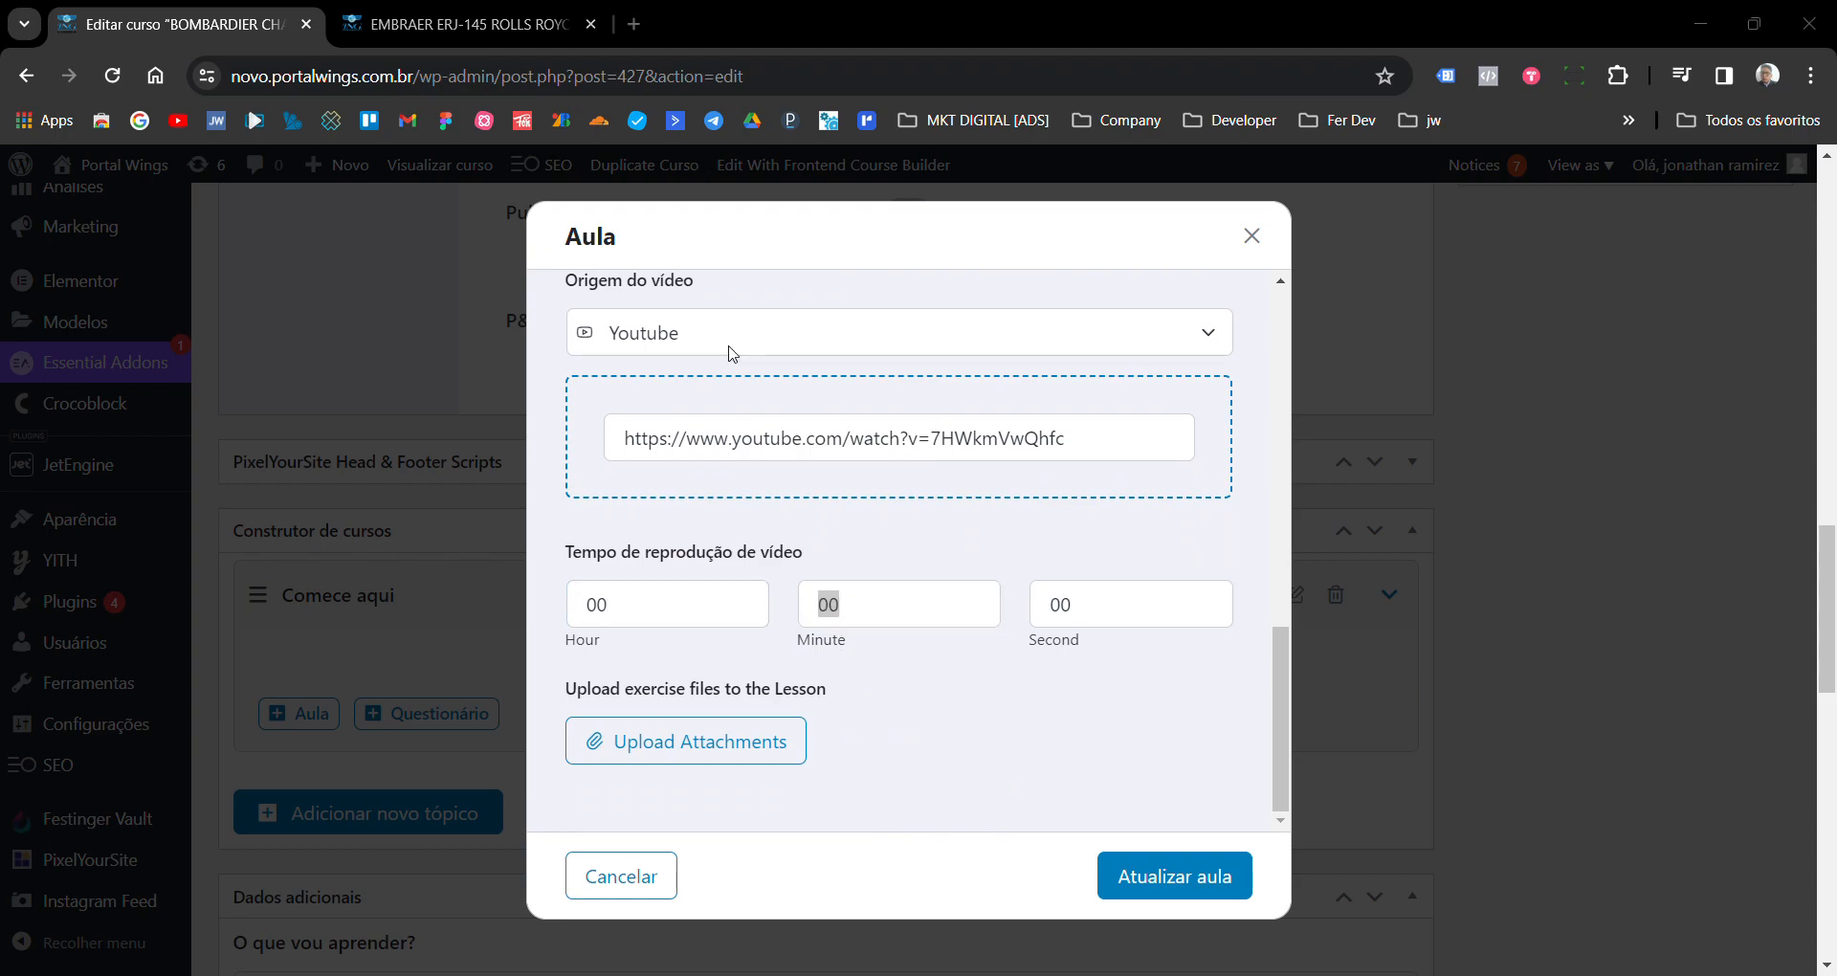
click(878, 621)
drag(877, 614, 824, 615)
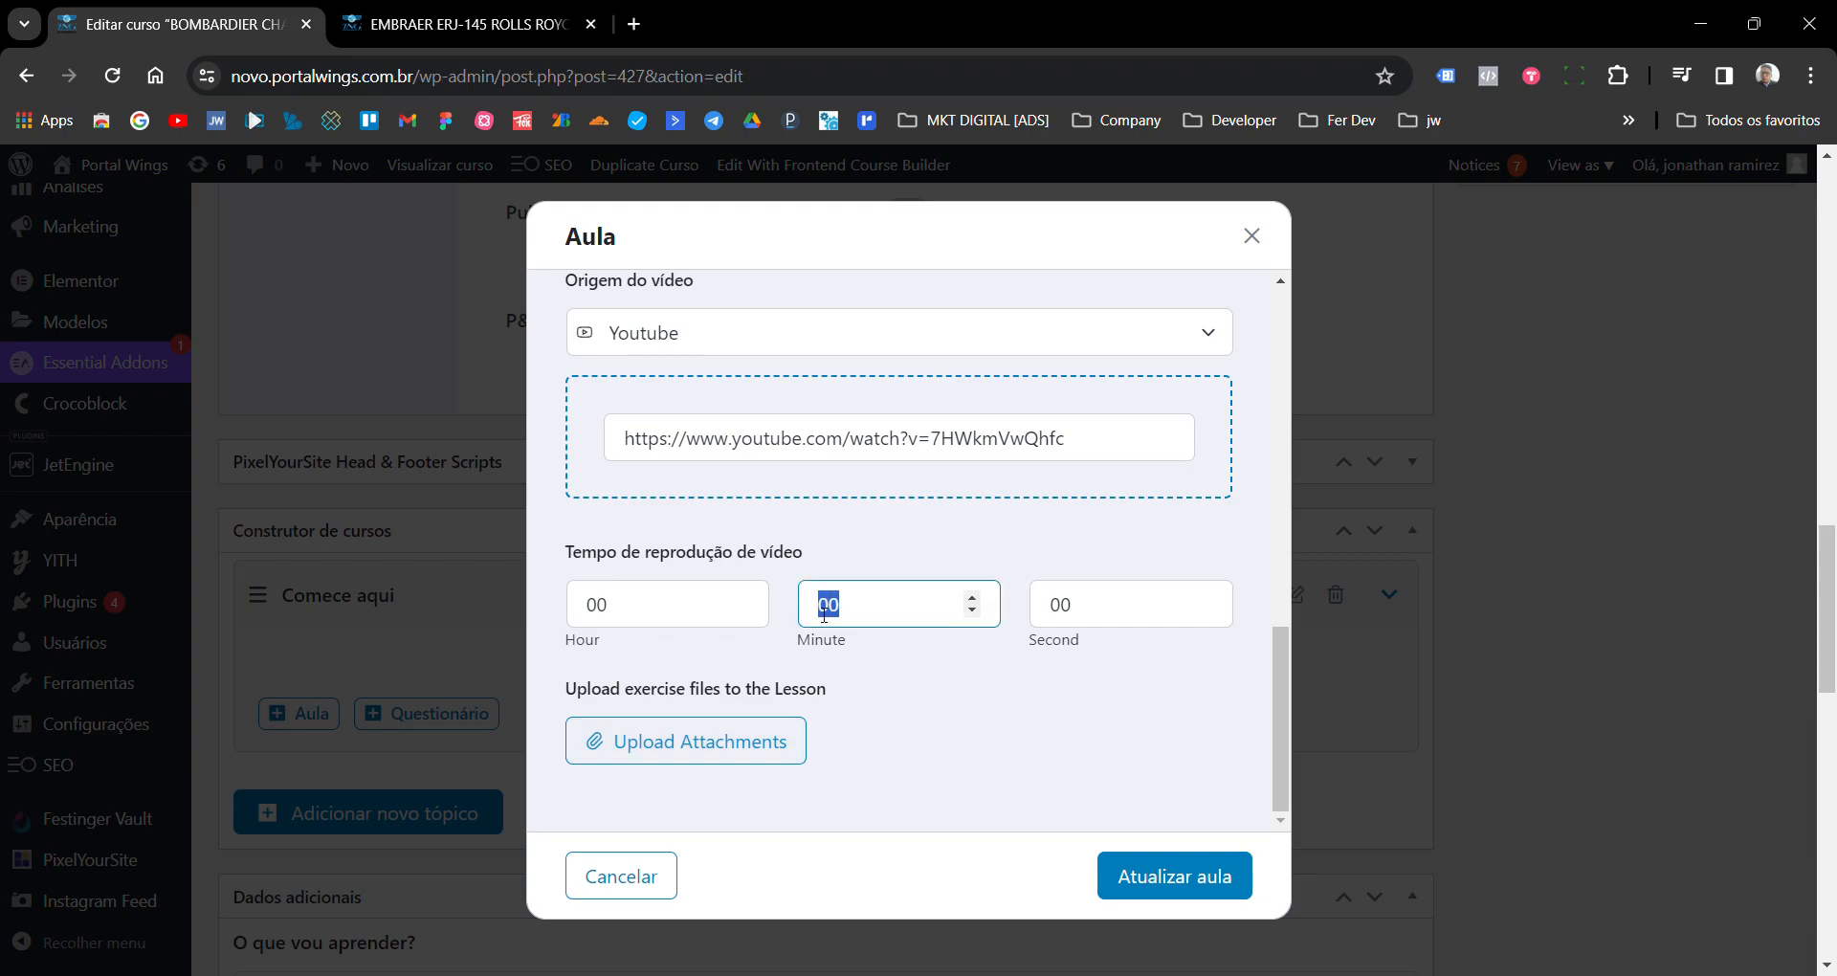
text(15)
click(928, 662)
- Attach Termos-de-uso-Bookplay.pdf from the media library as the lesson's exercise file
scroll(928, 662, down, 2)
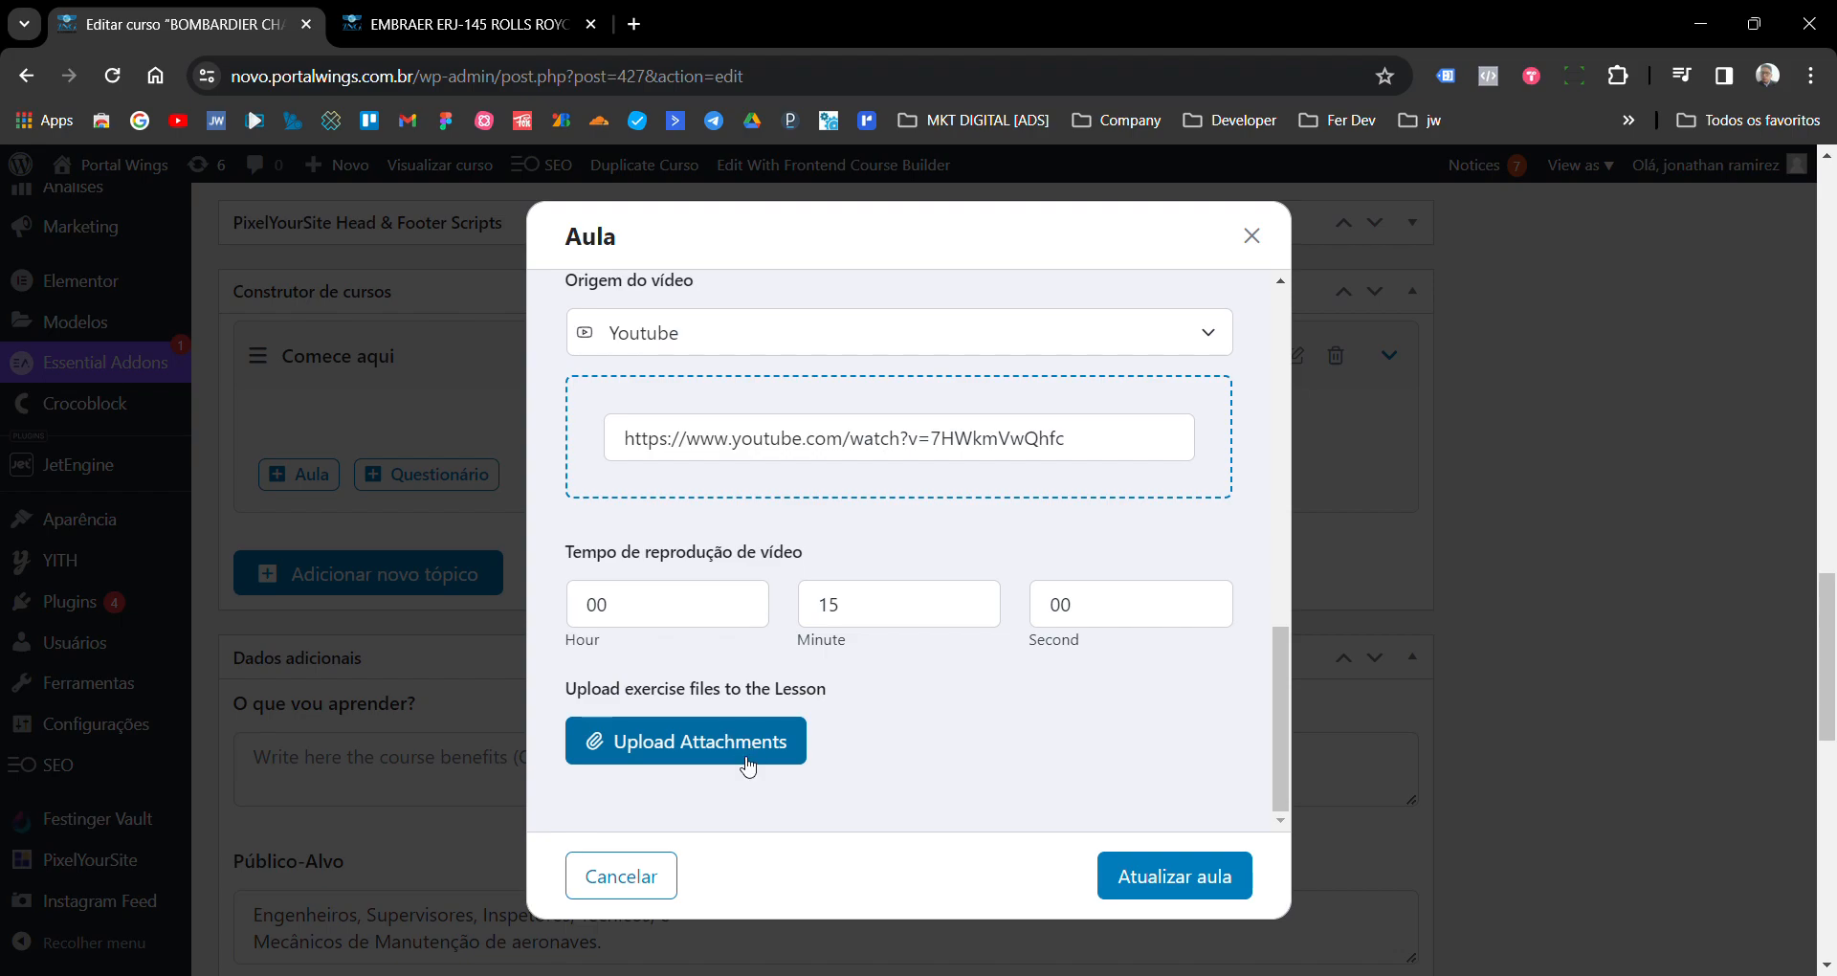
scroll(428, 442, up, 6)
scroll(428, 442, down, 4)
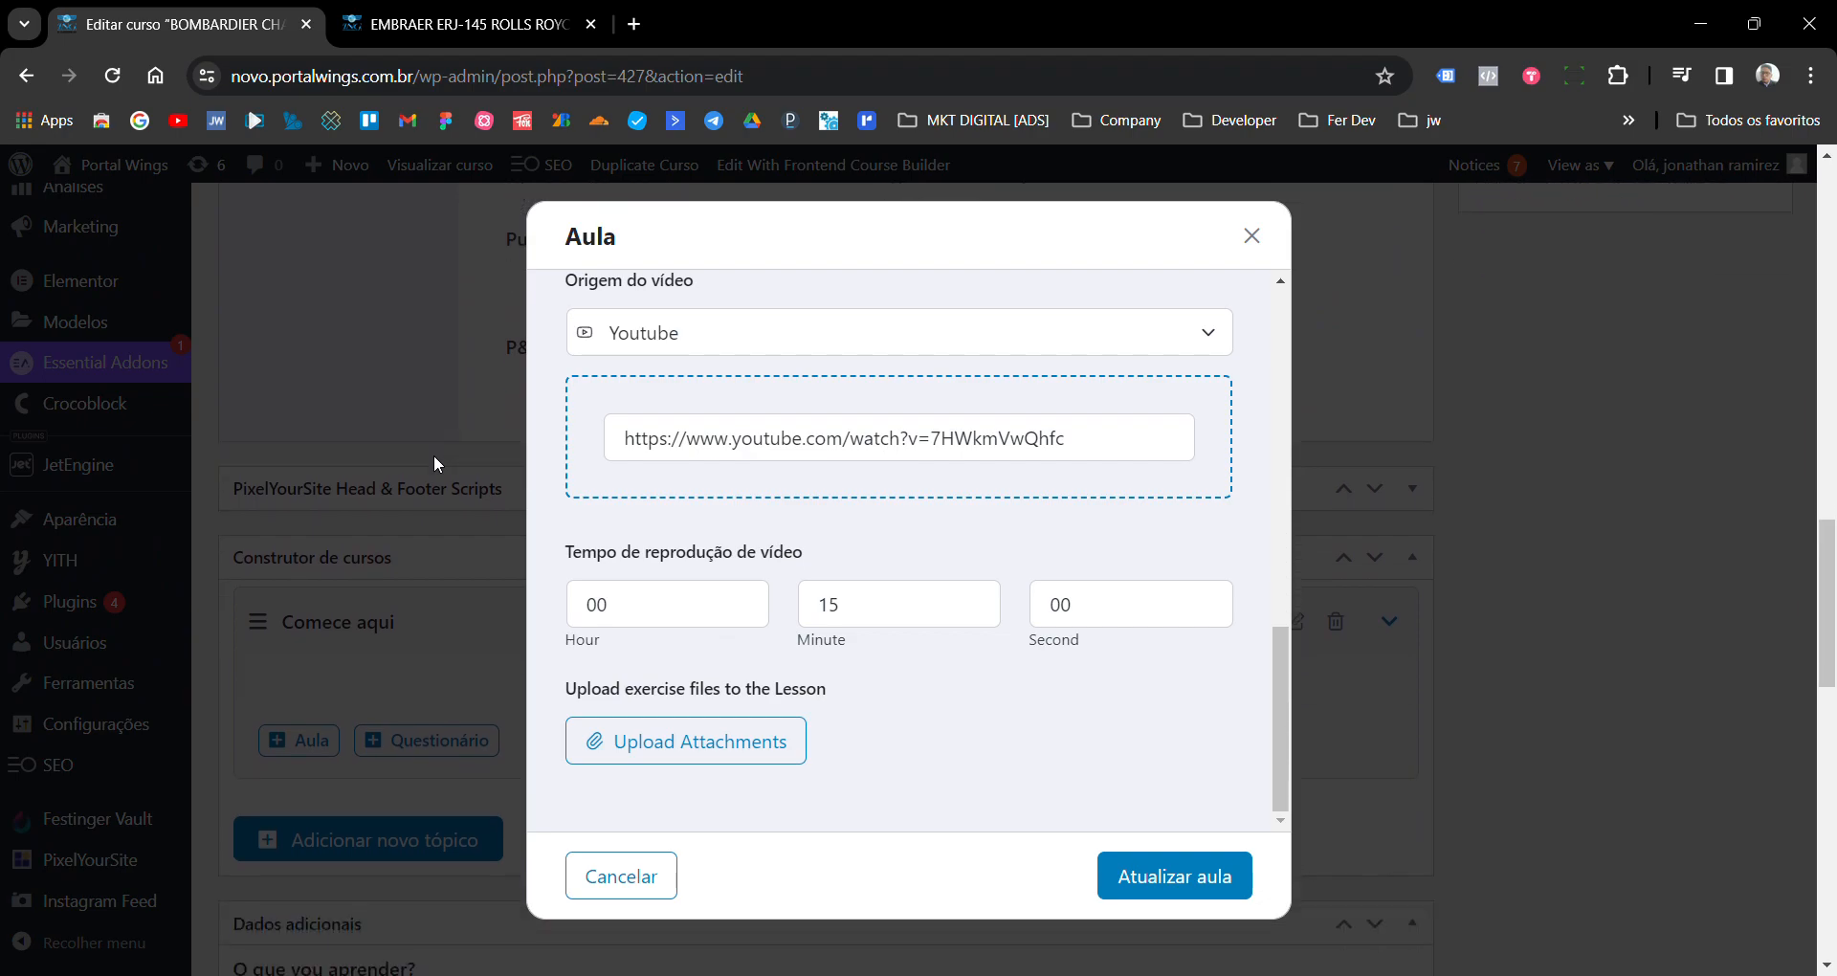
scroll(433, 455, down, 2)
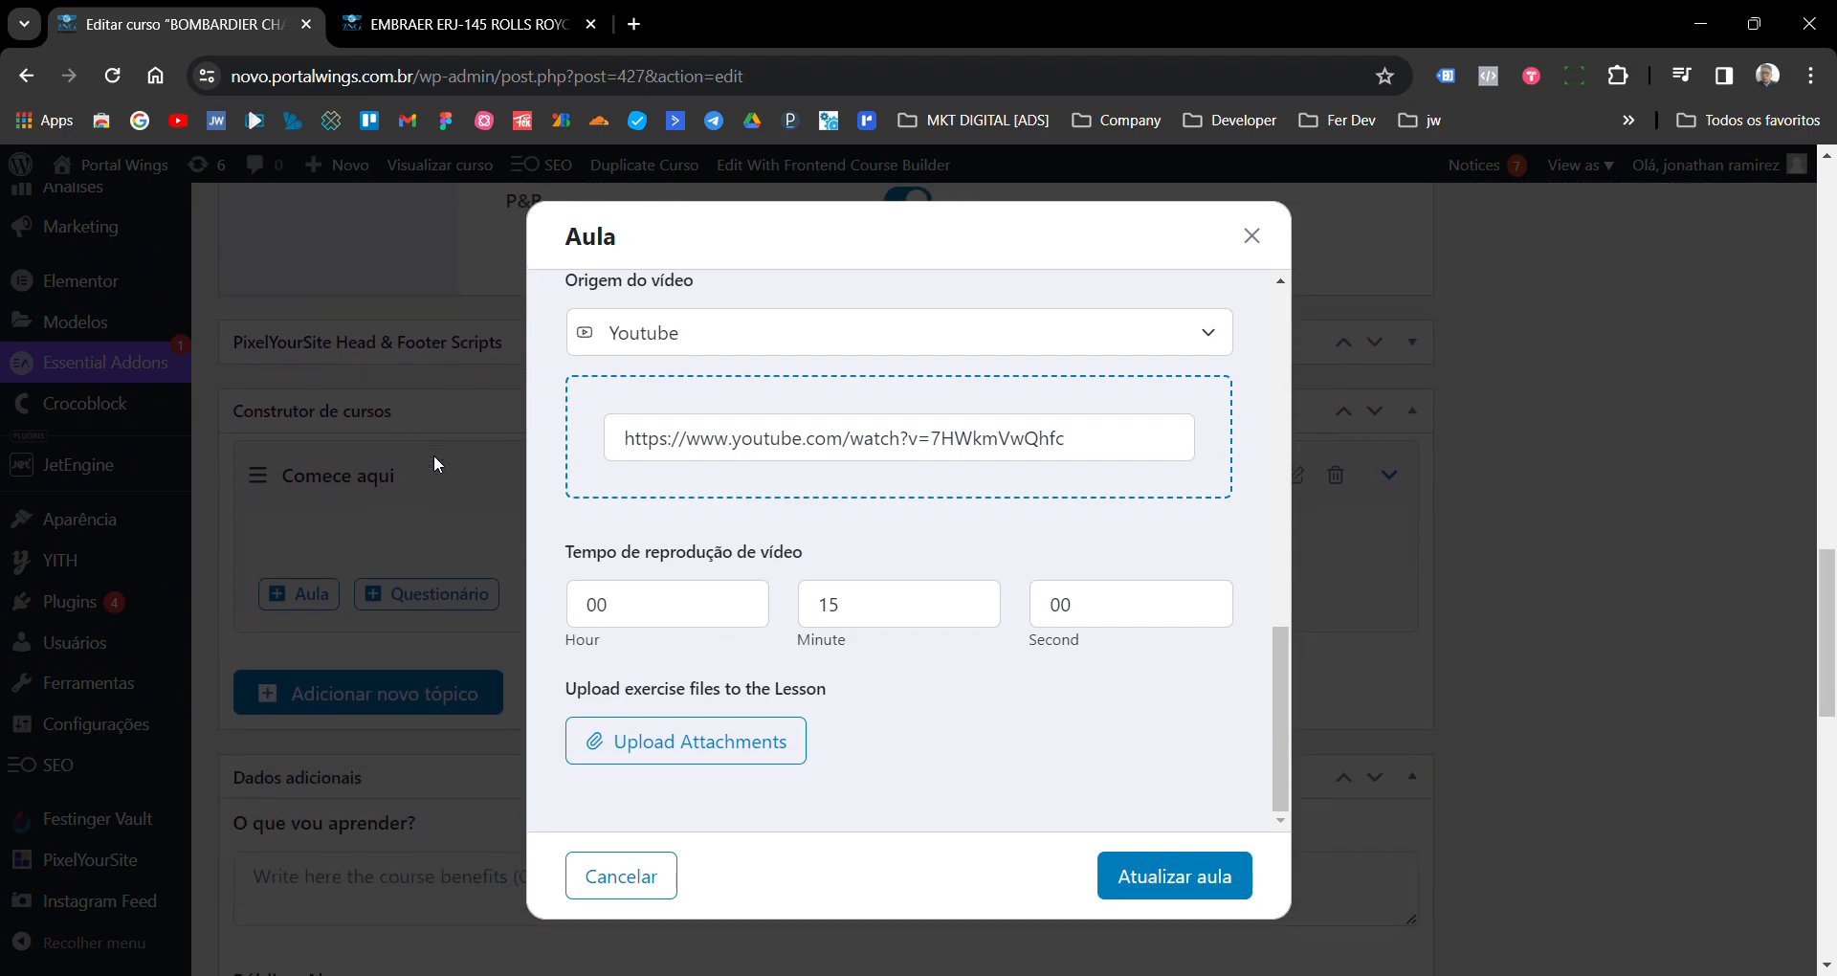
click(695, 761)
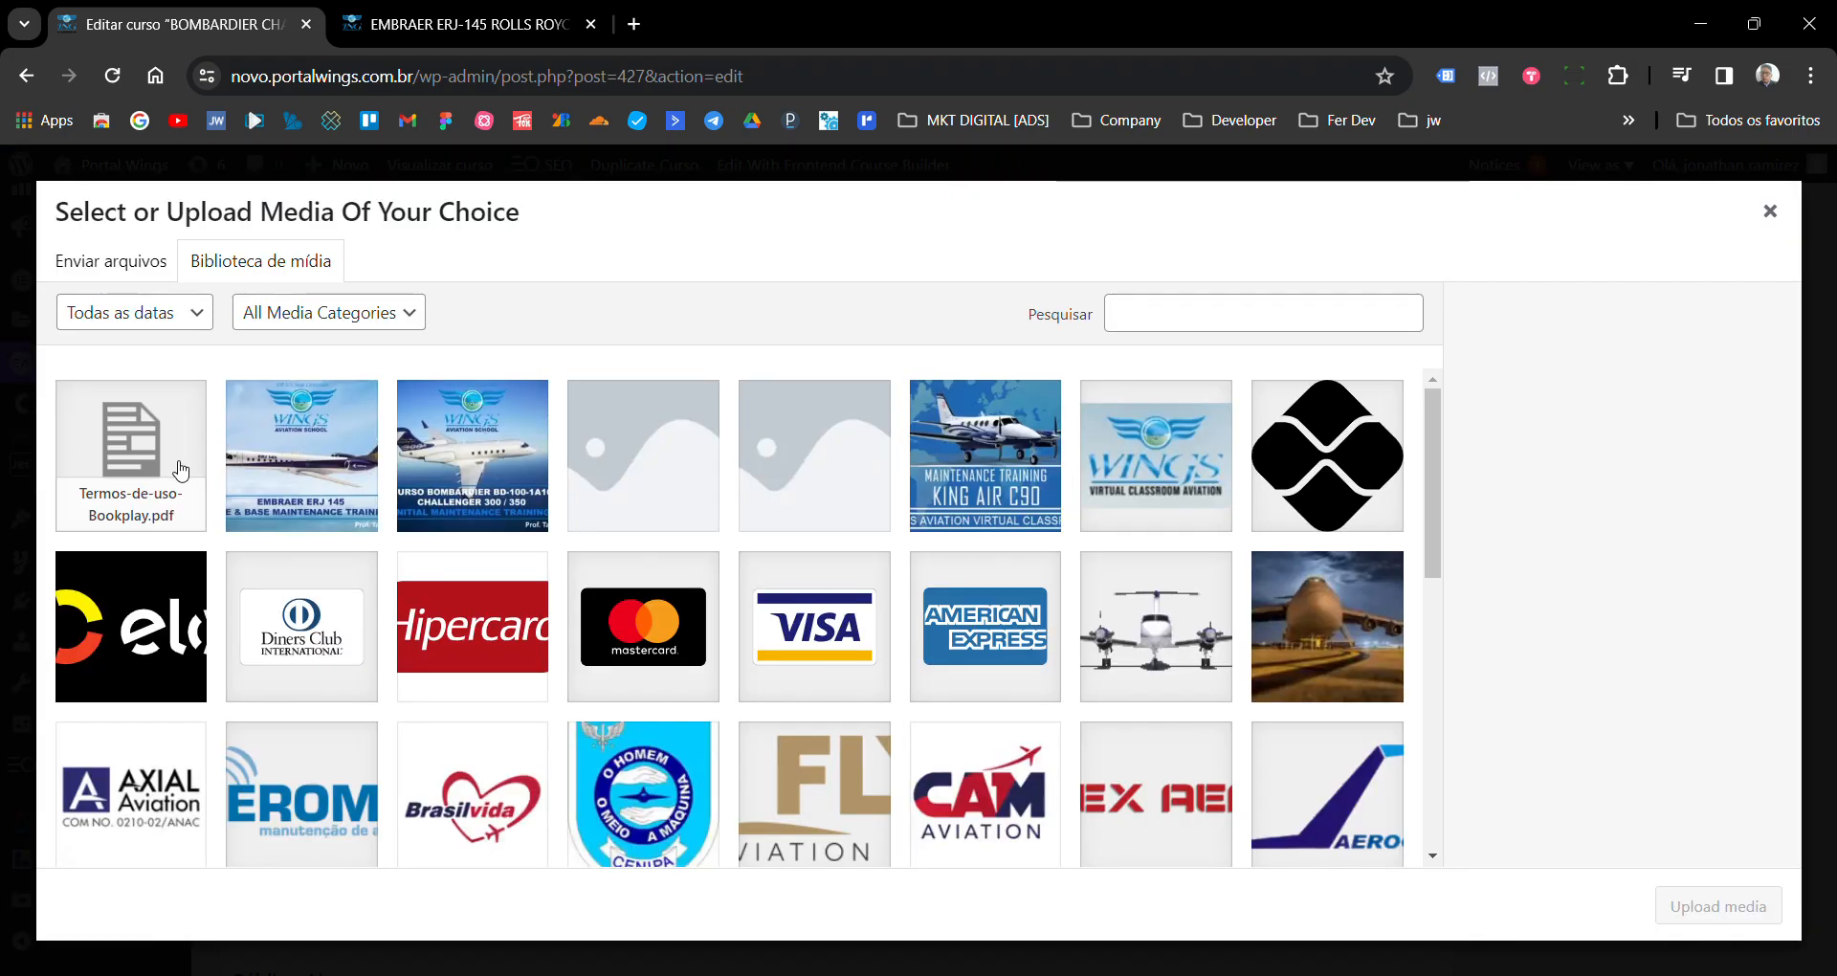
click(180, 471)
click(1683, 904)
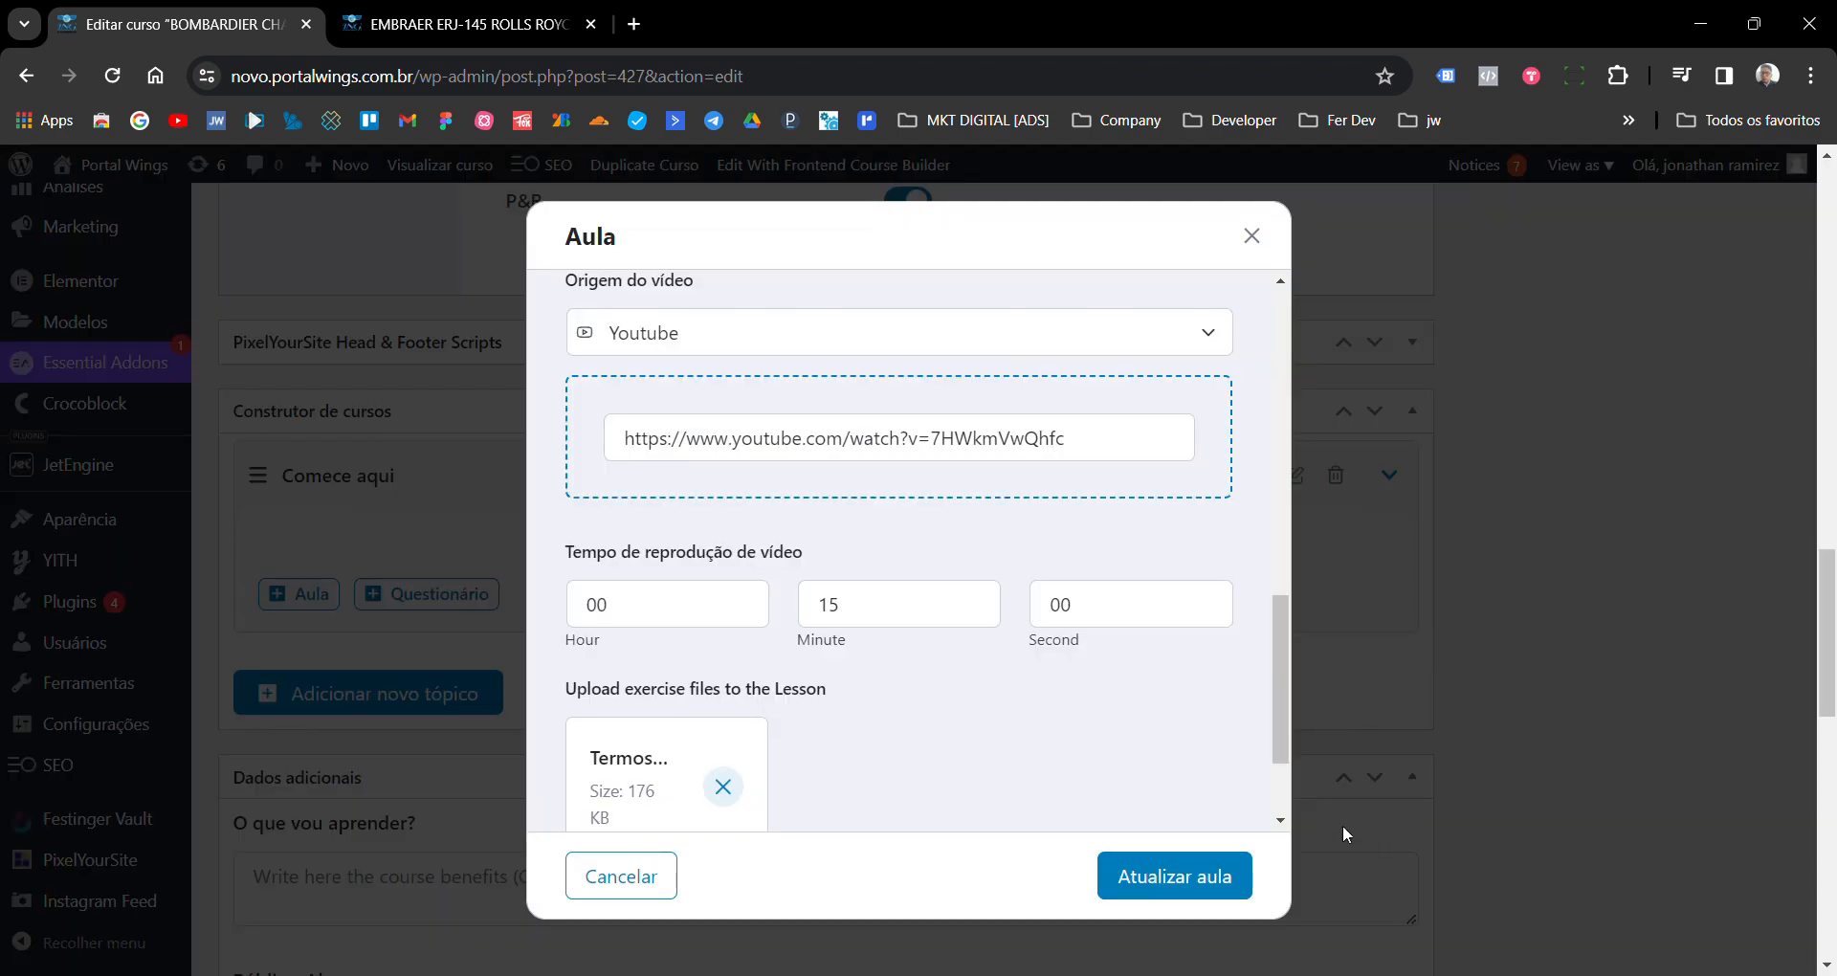
- Review the lesson's name, content, featured image, video source, playback time and attachment
scroll(914, 758, down, 1)
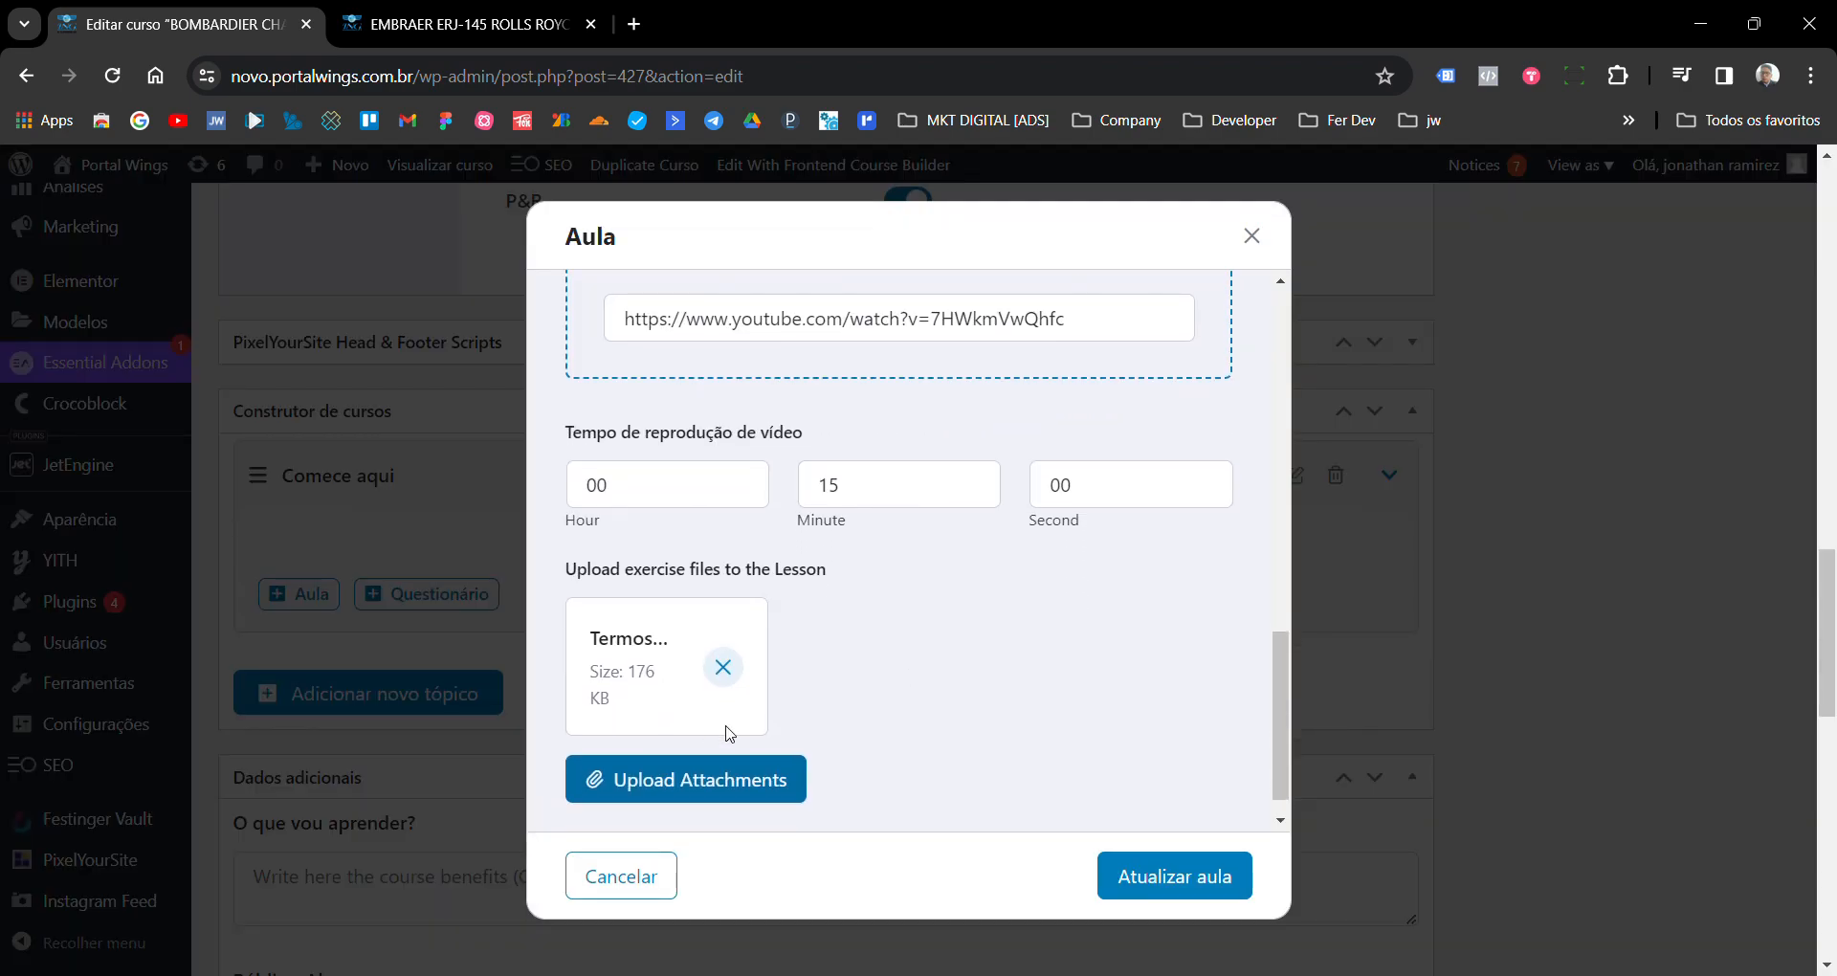
scroll(881, 712, up, 2)
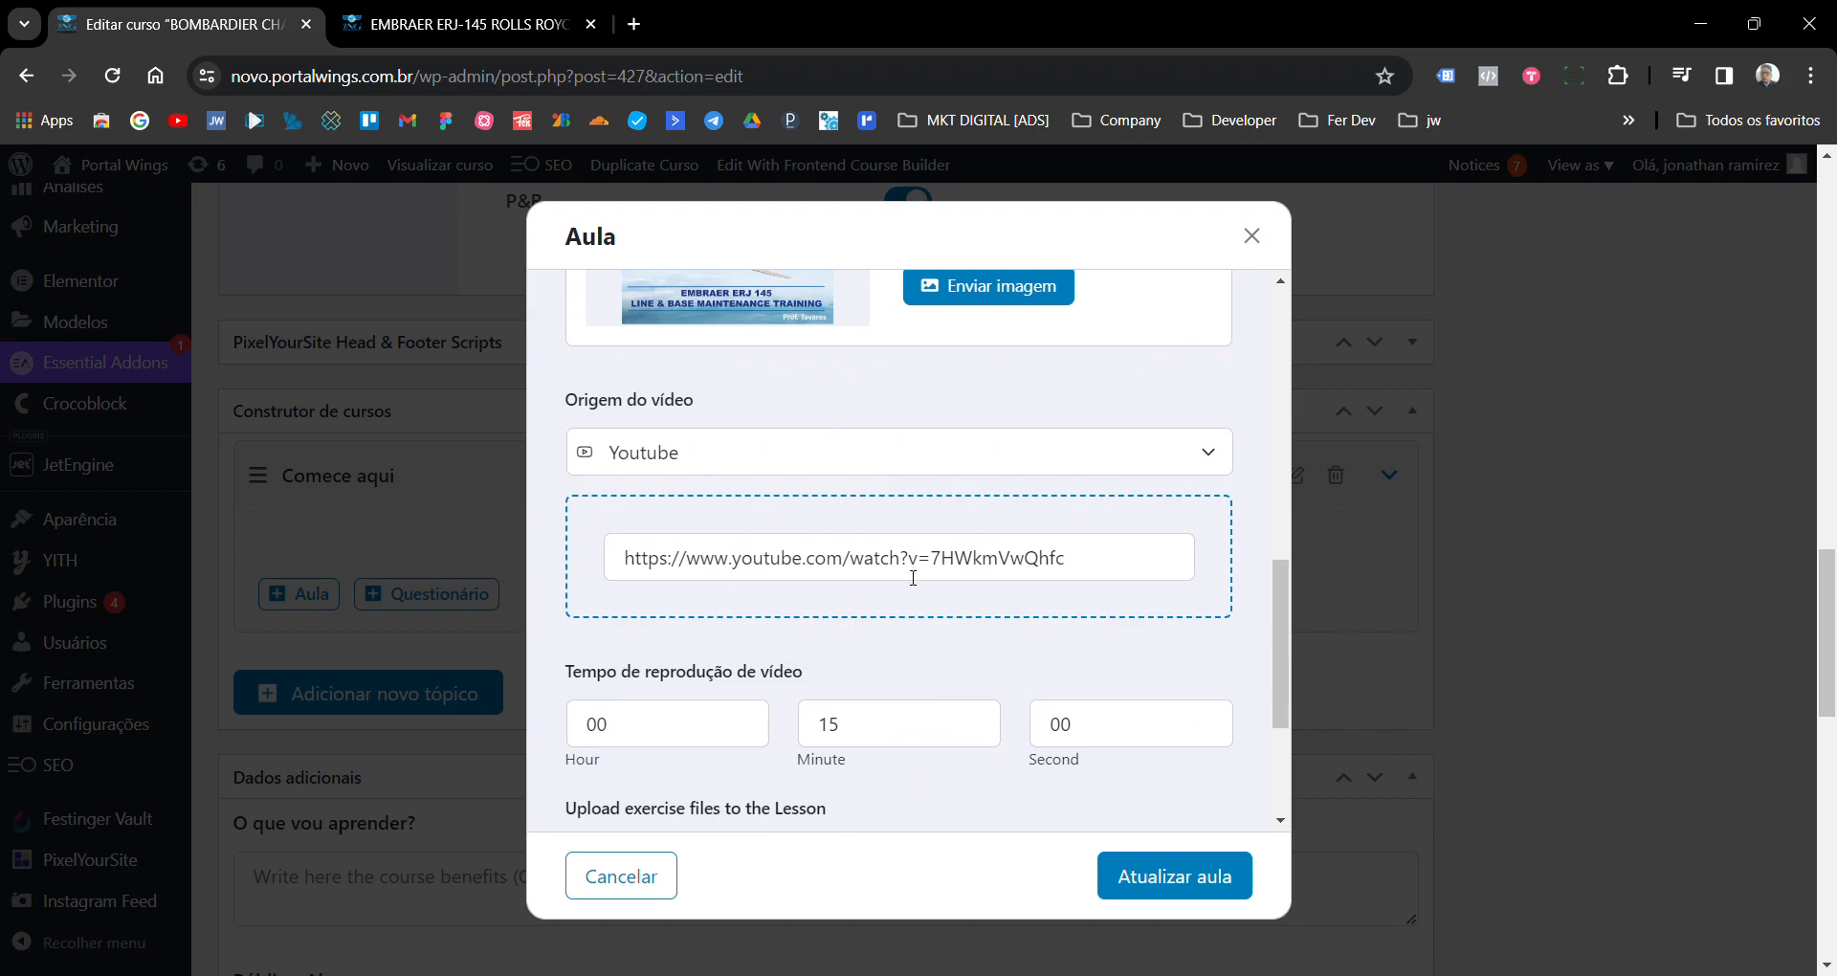
scroll(912, 575, down, 3)
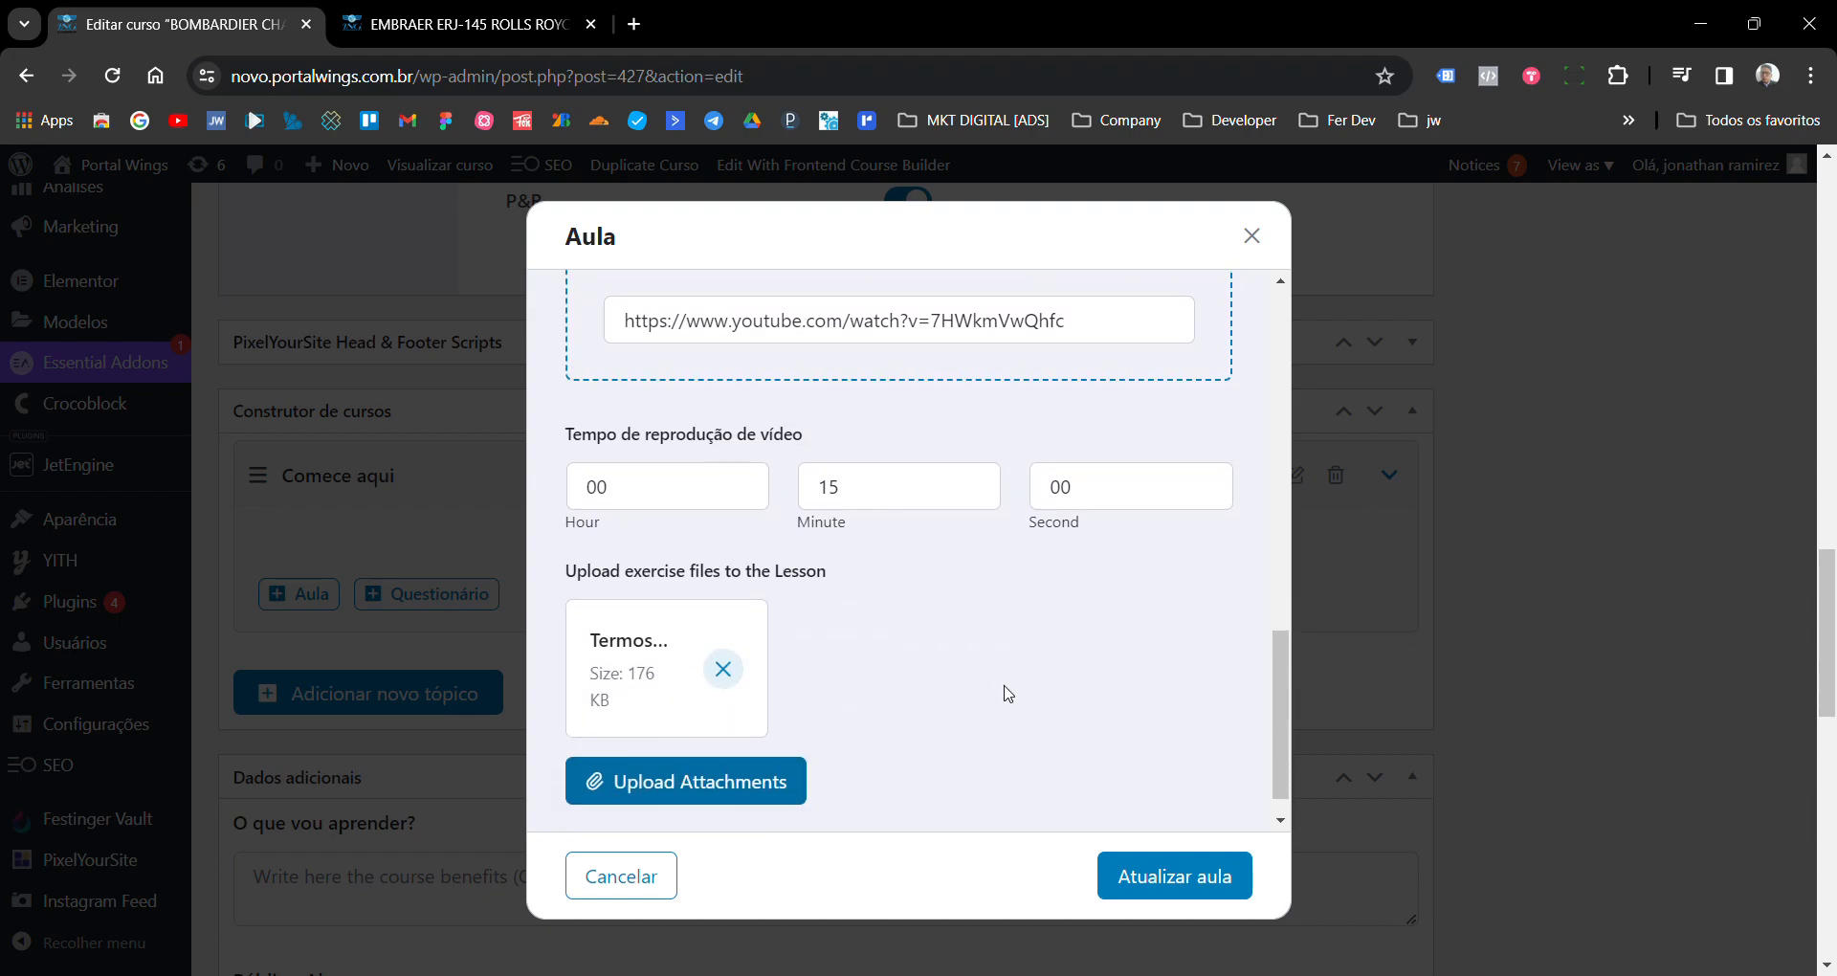
scroll(1007, 691, up, 10)
scroll(1007, 691, up, 2)
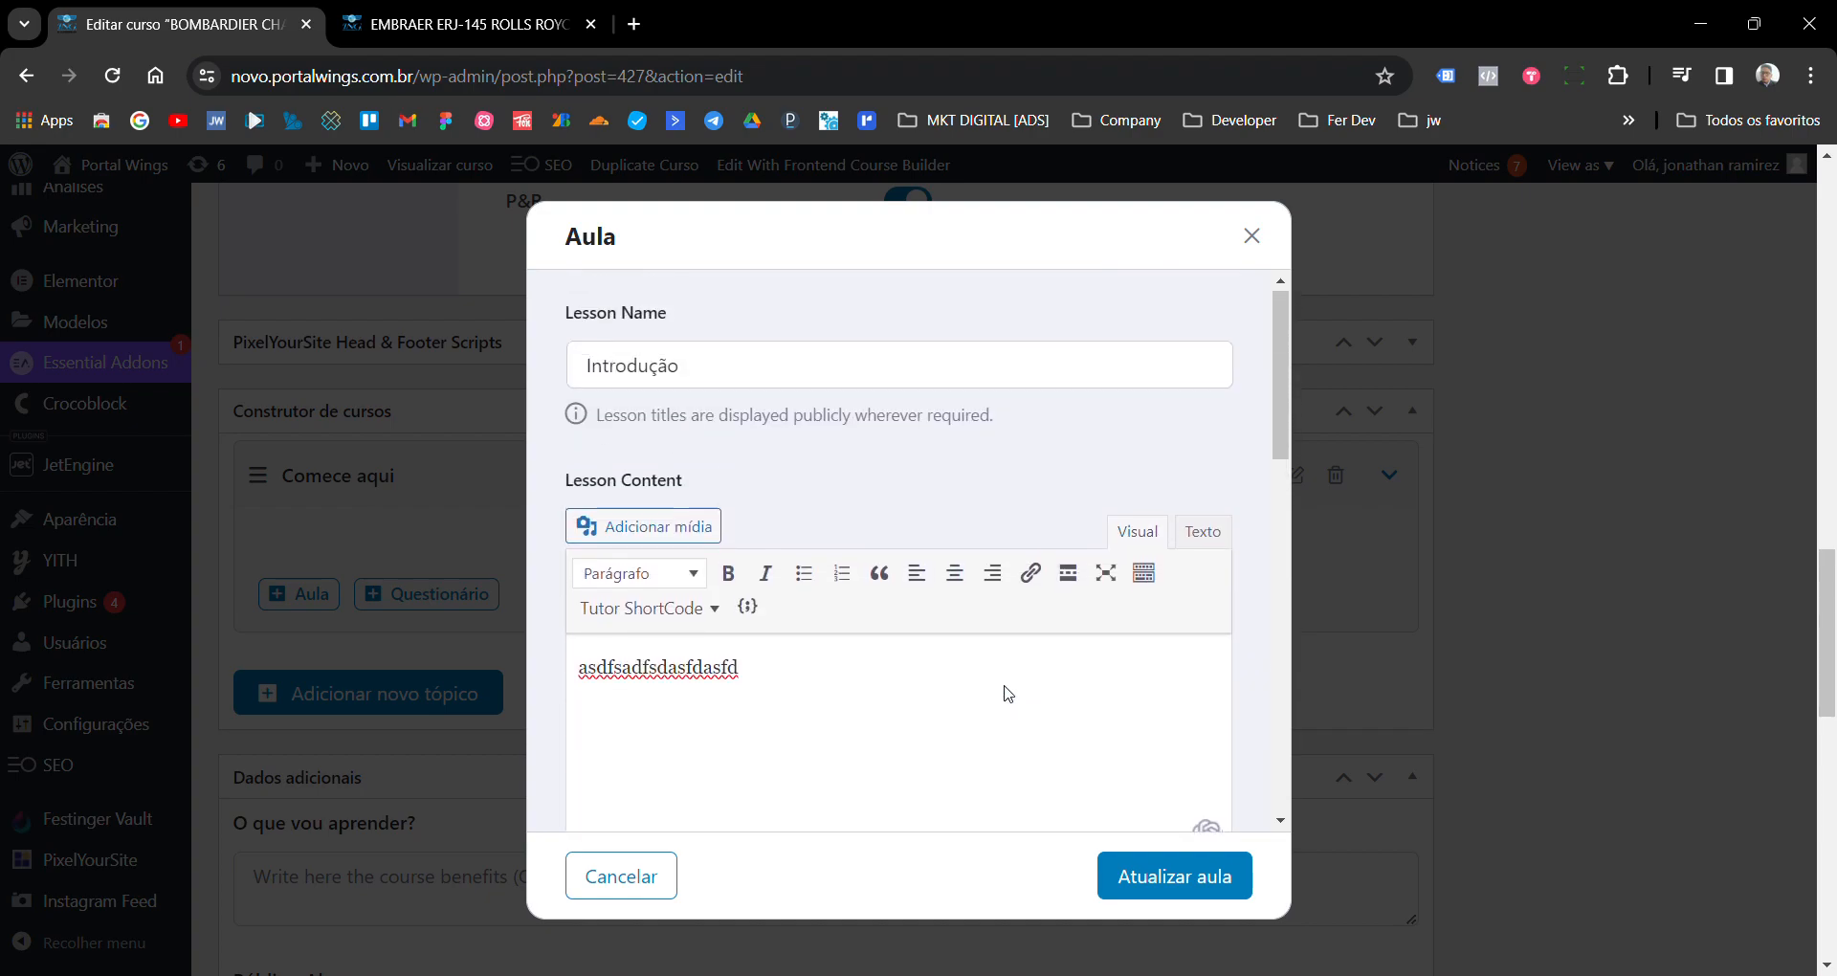
scroll(915, 554, down, 5)
scroll(923, 564, down, 1)
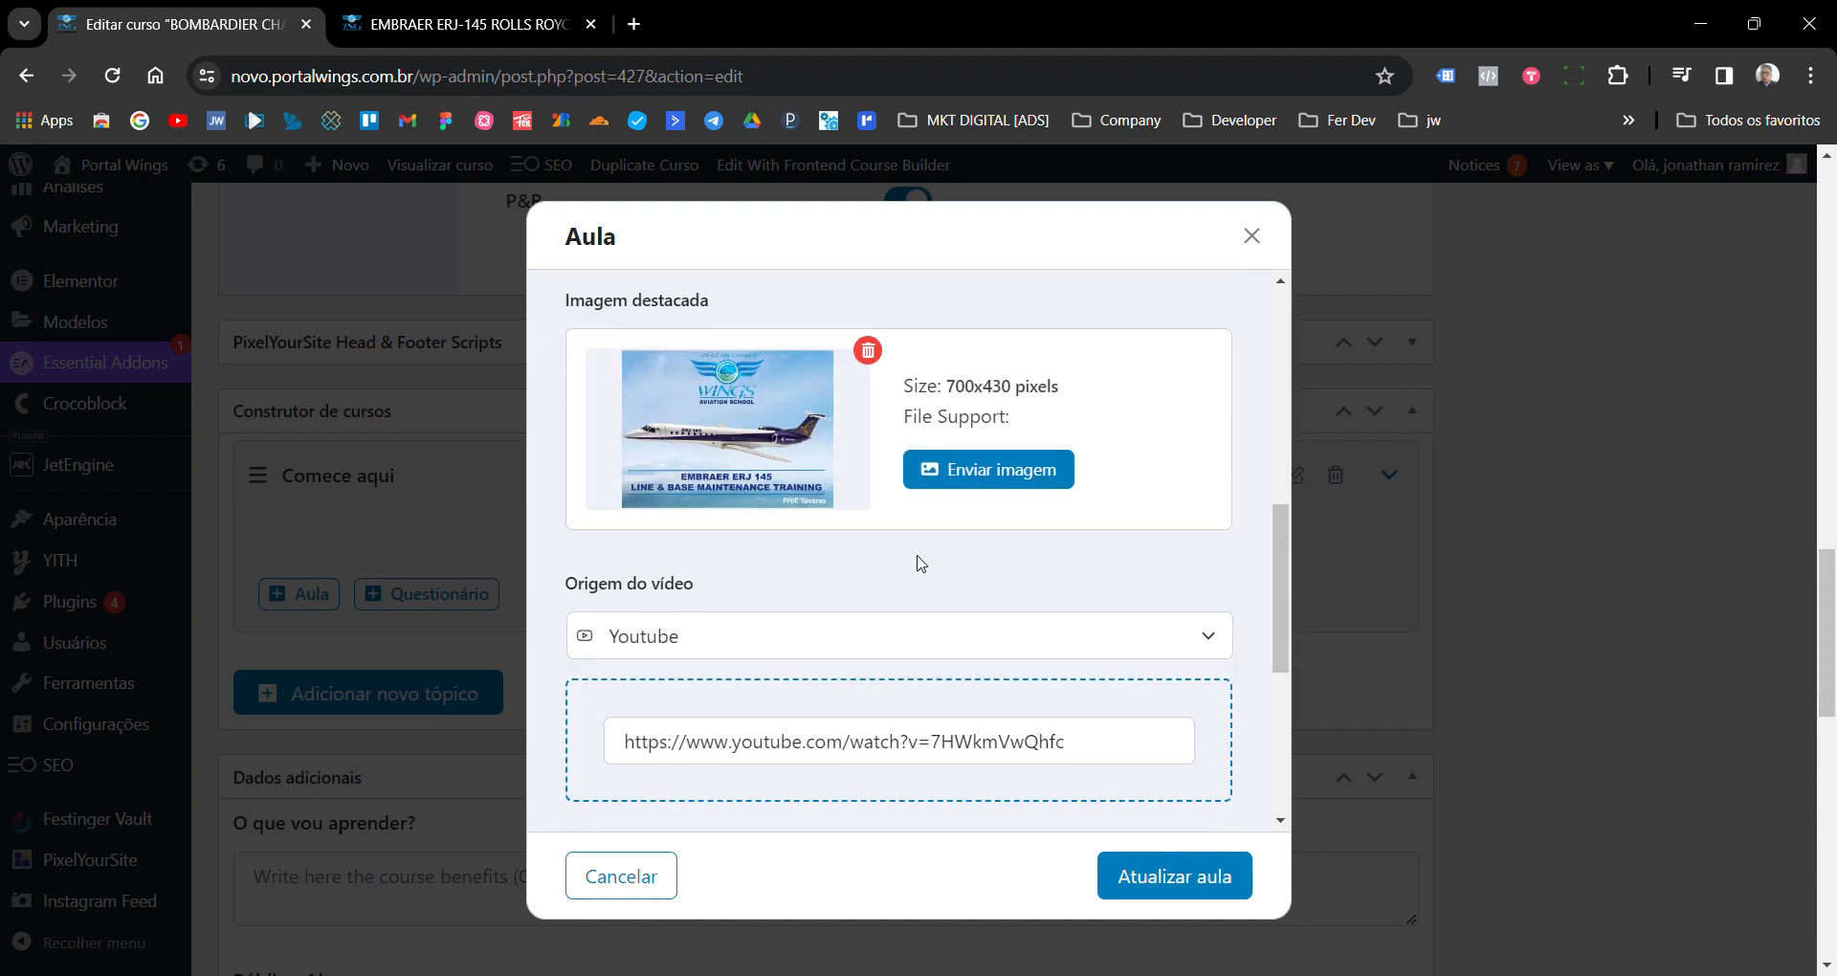
scroll(975, 610, down, 5)
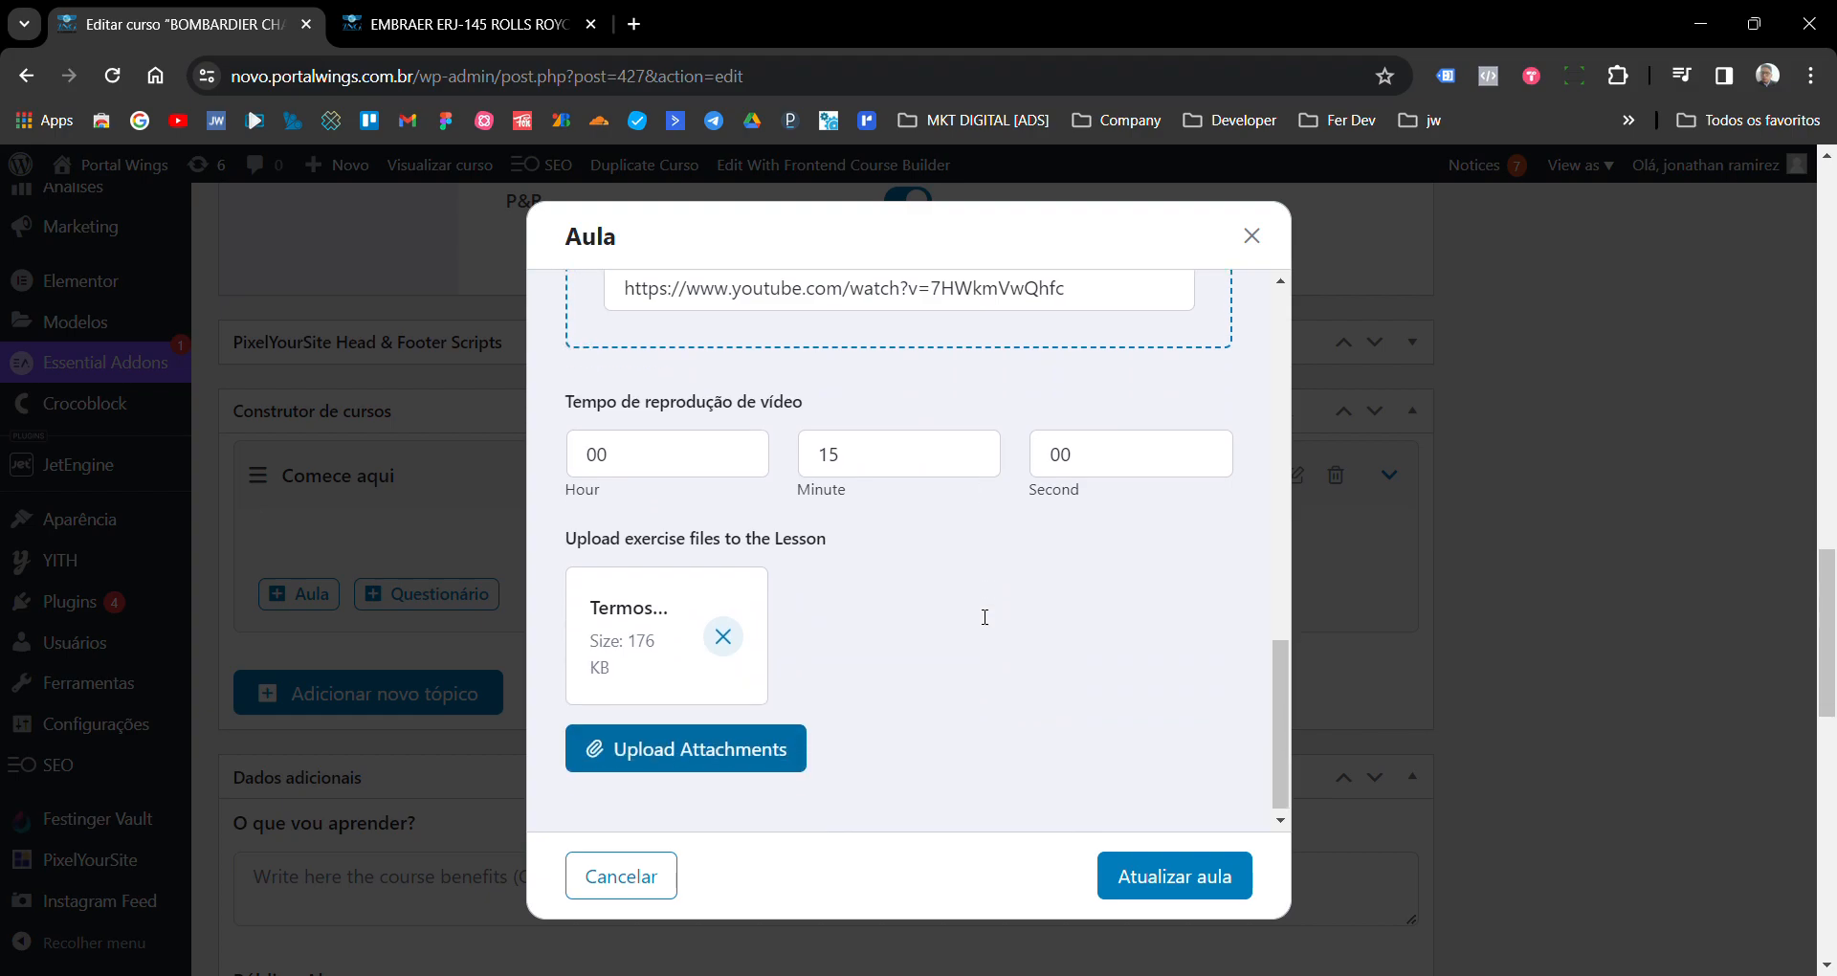
- Save the "Introdução" lesson and check its entry under the "Comece aqui" topic in the course builder
click(1161, 887)
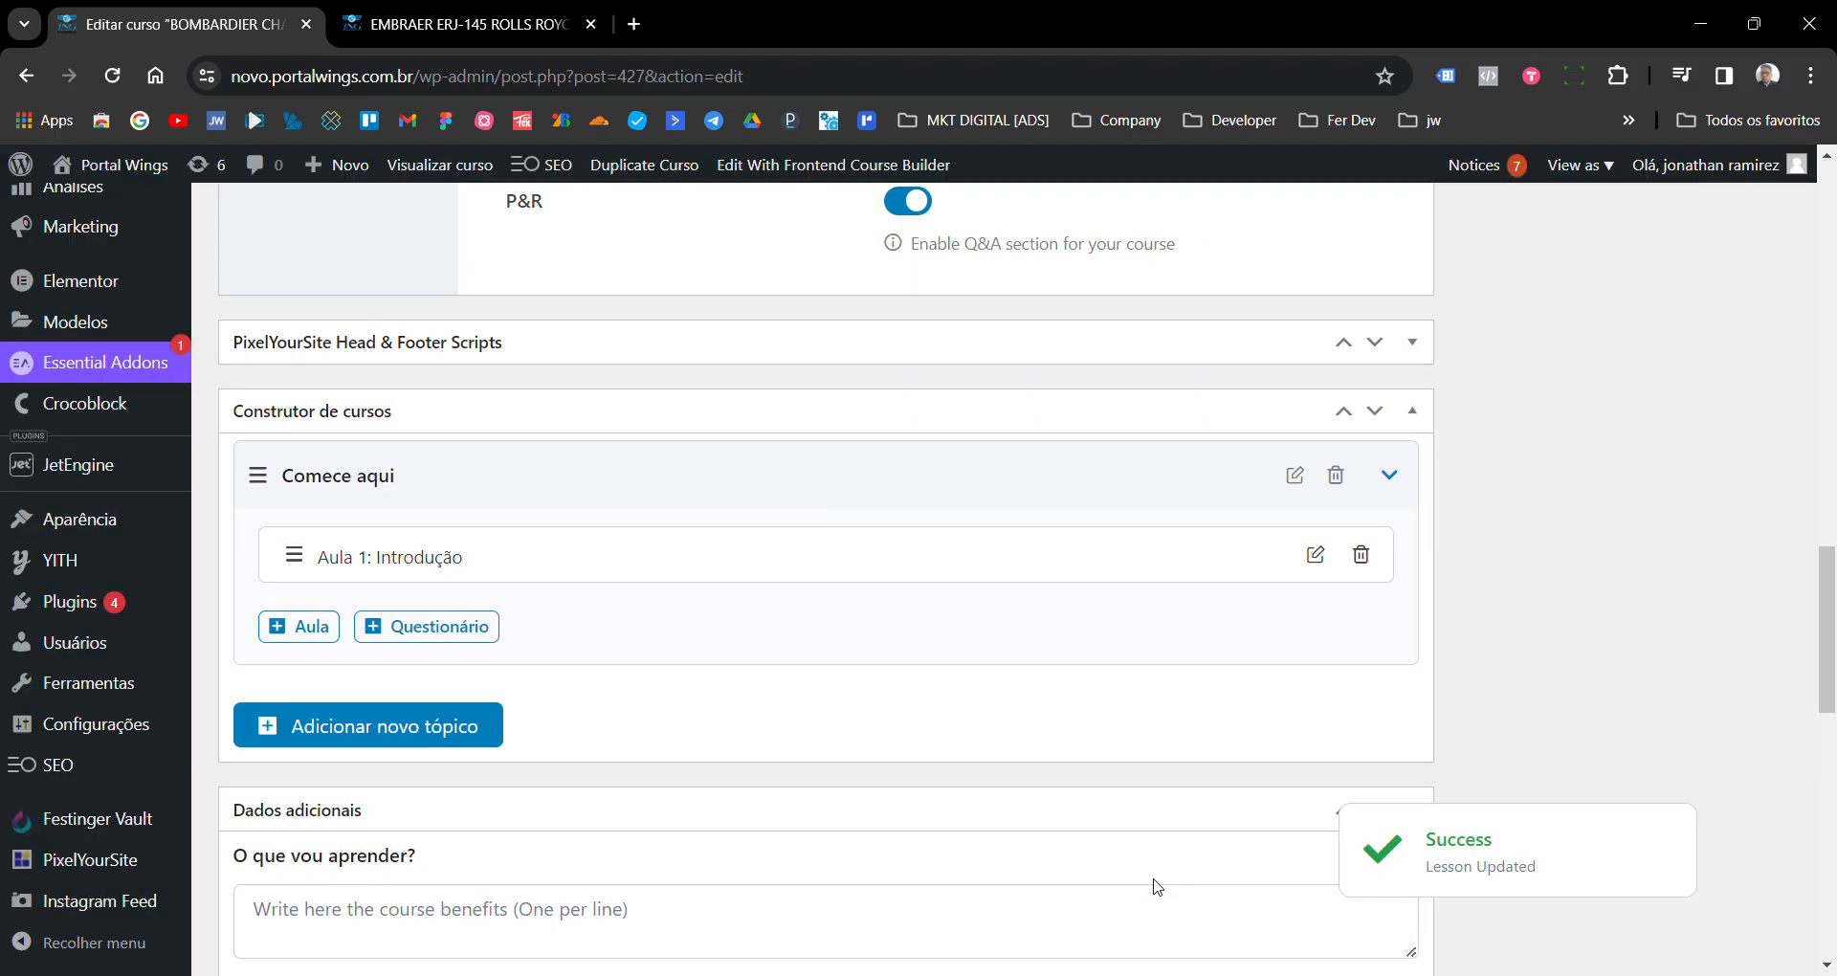
scroll(898, 612, up, 5)
scroll(905, 624, down, 3)
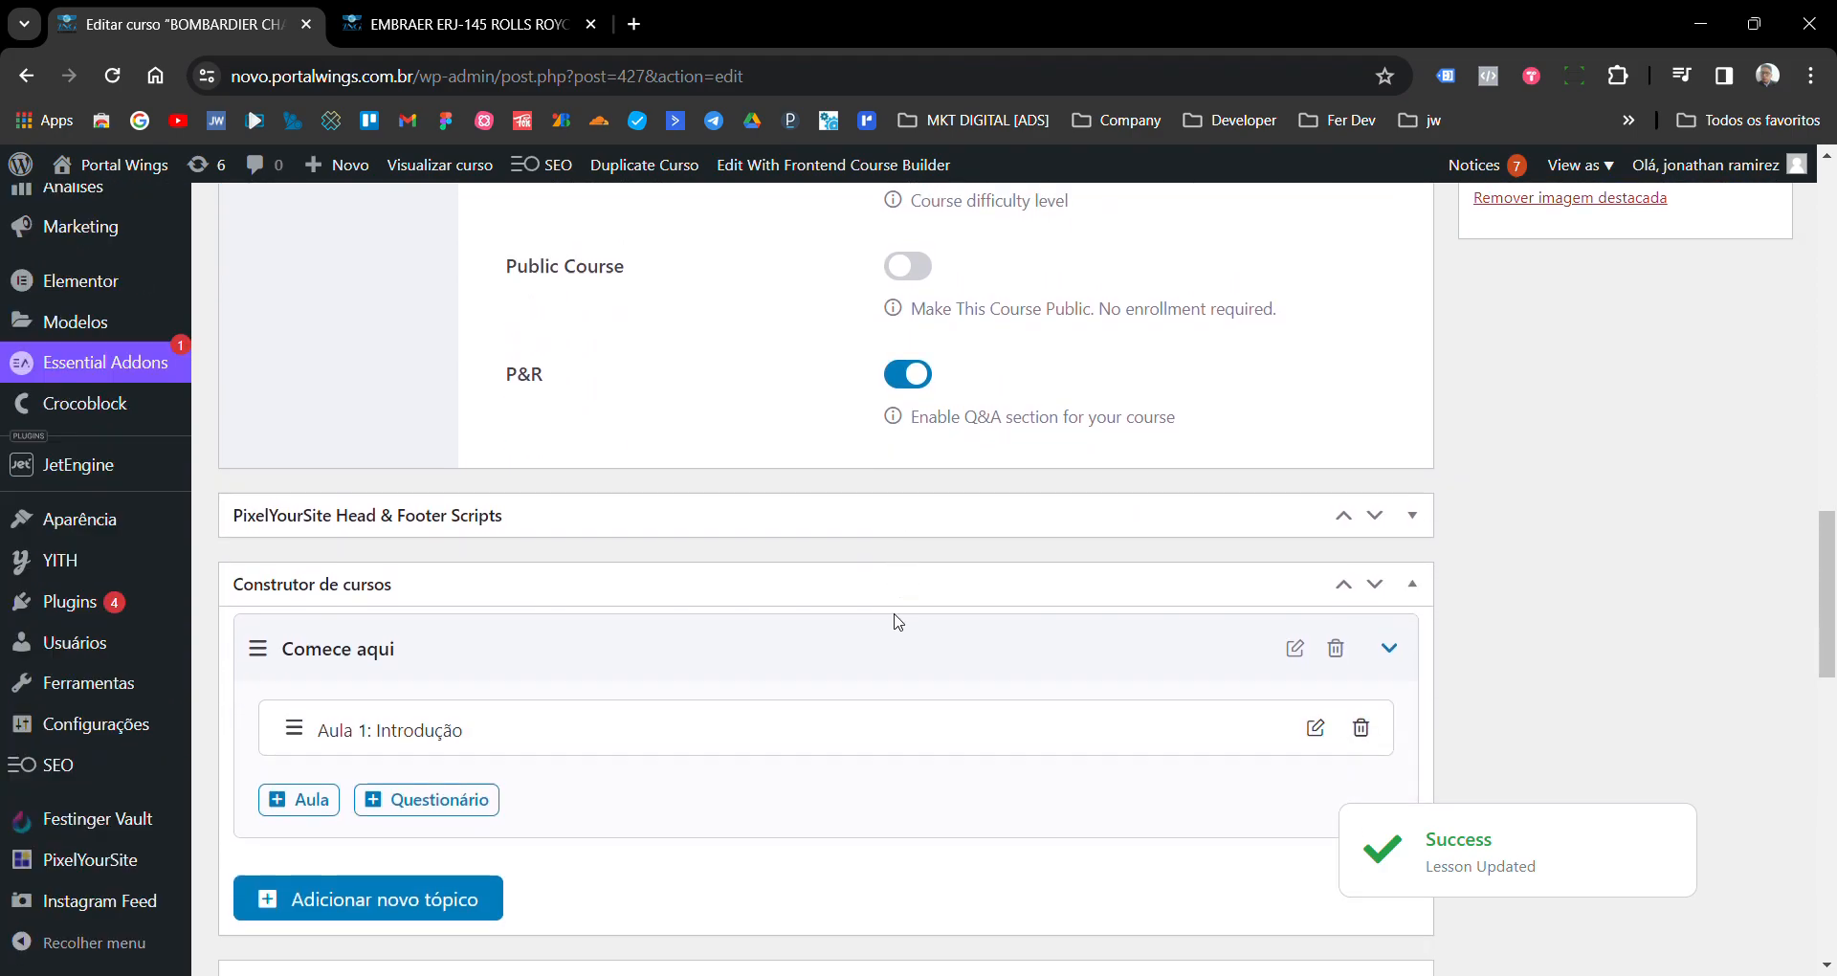
scroll(905, 624, down, 2)
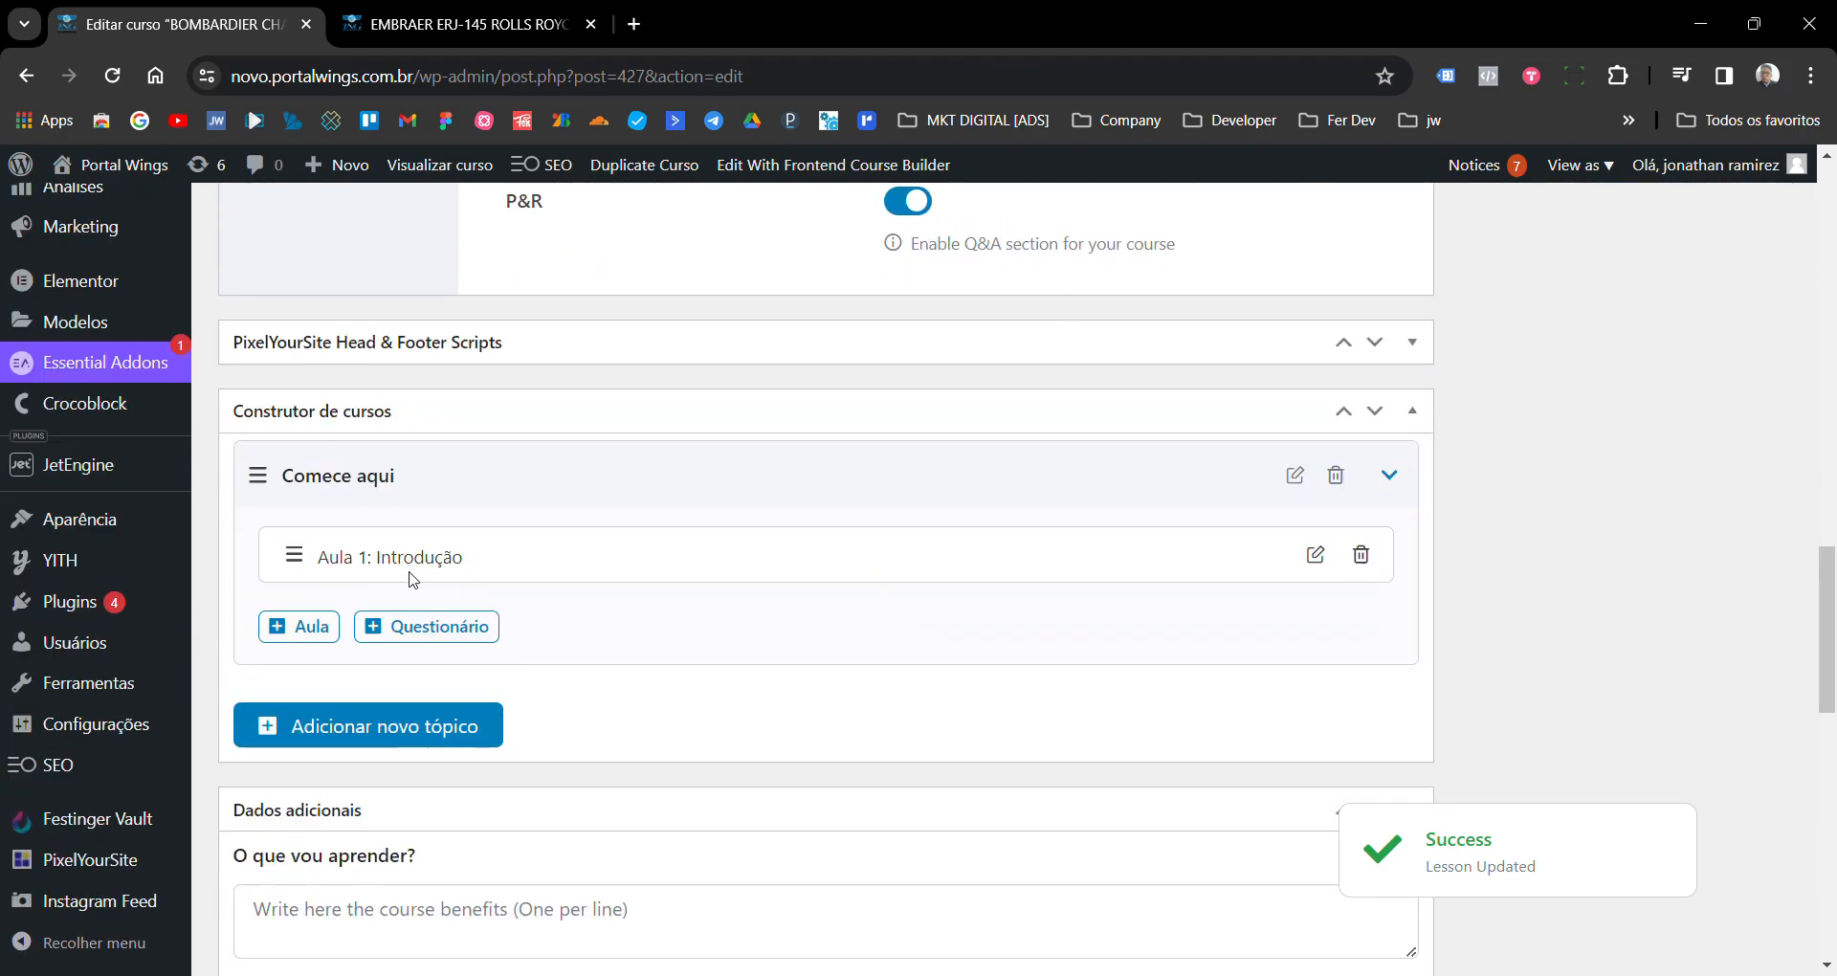
- Look through the blank form for another lesson under the "Comece aqui" topic and close it without saving
click(319, 639)
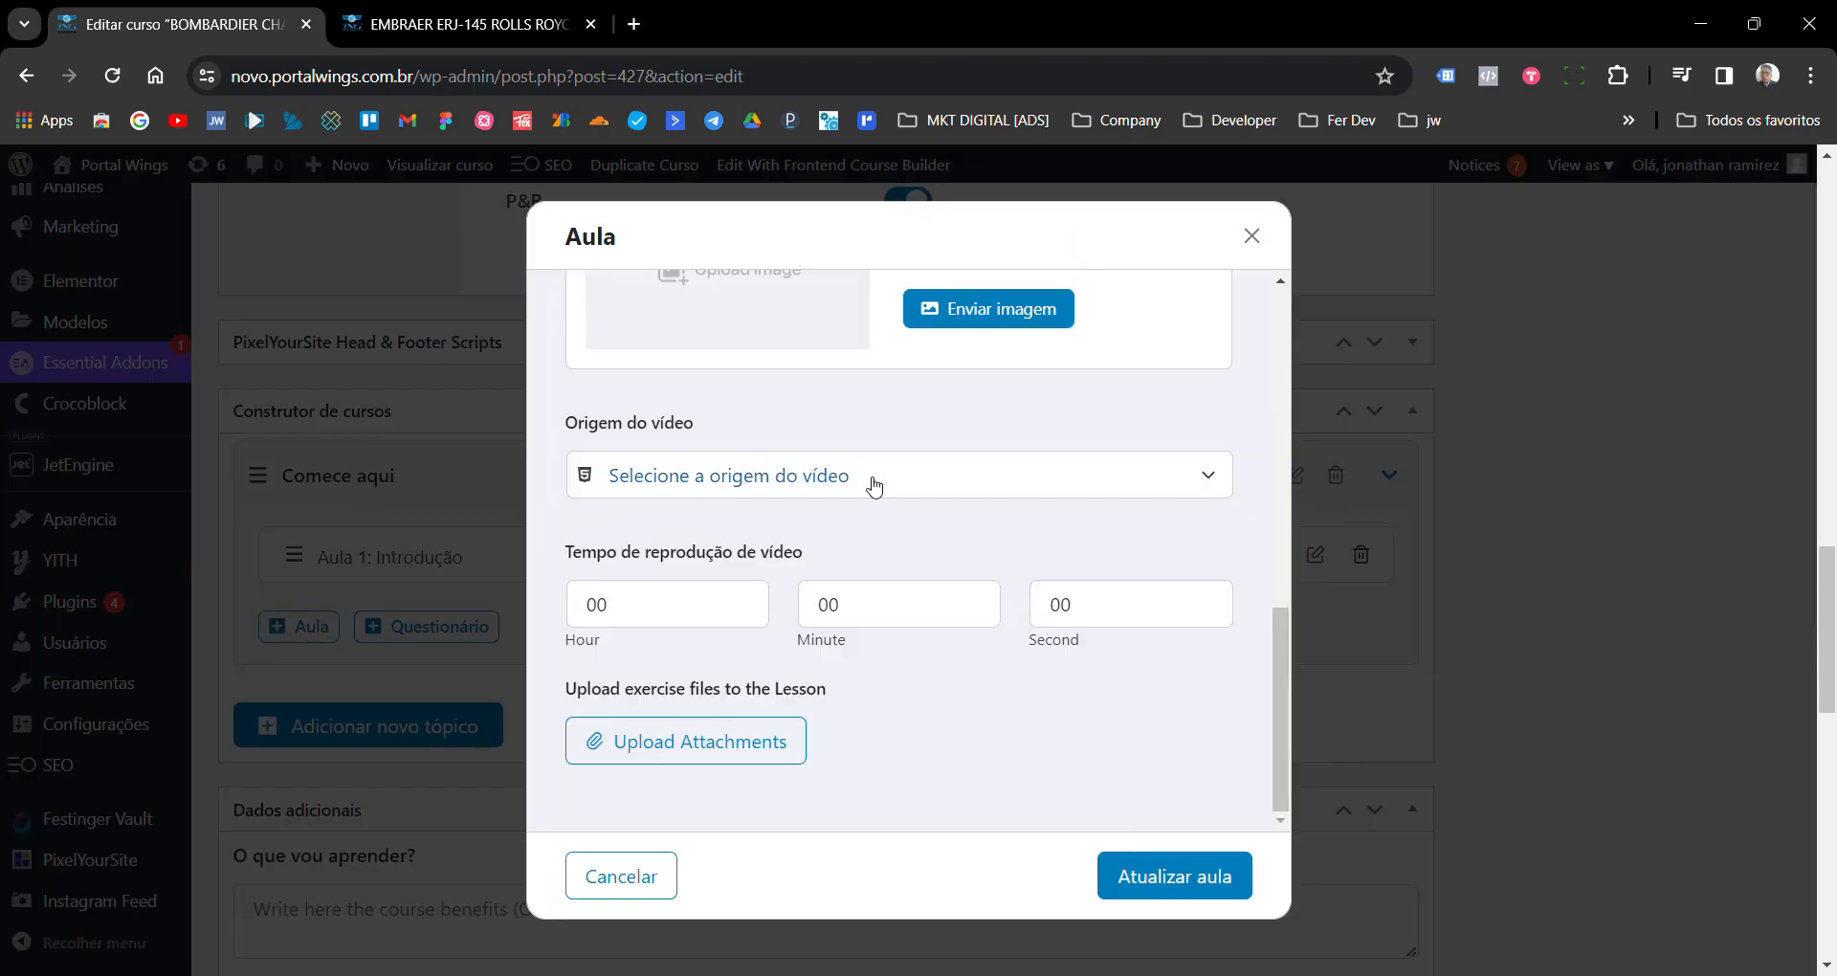
scroll(865, 492, up, 10)
triple_click(733, 343)
scroll(885, 541, down, 1)
scroll(887, 553, down, 8)
click(1251, 239)
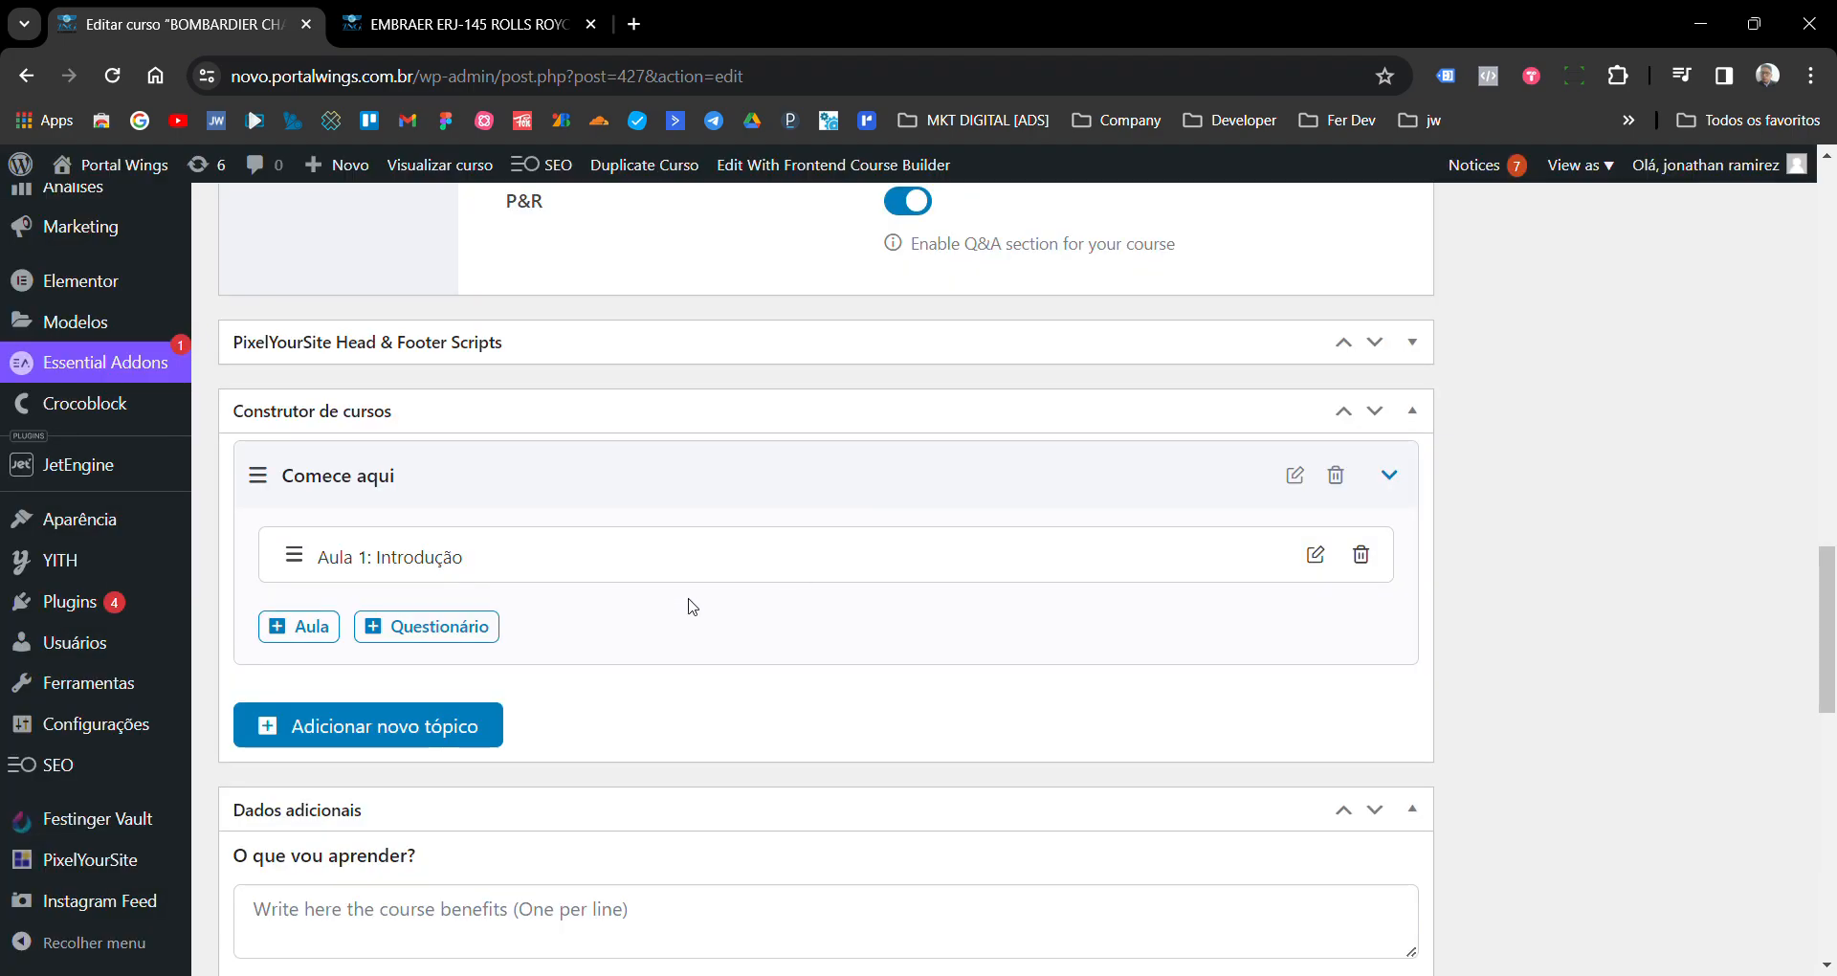
- View the blank form for adding a new course topic and dismiss it without creating one
click(387, 732)
click(714, 447)
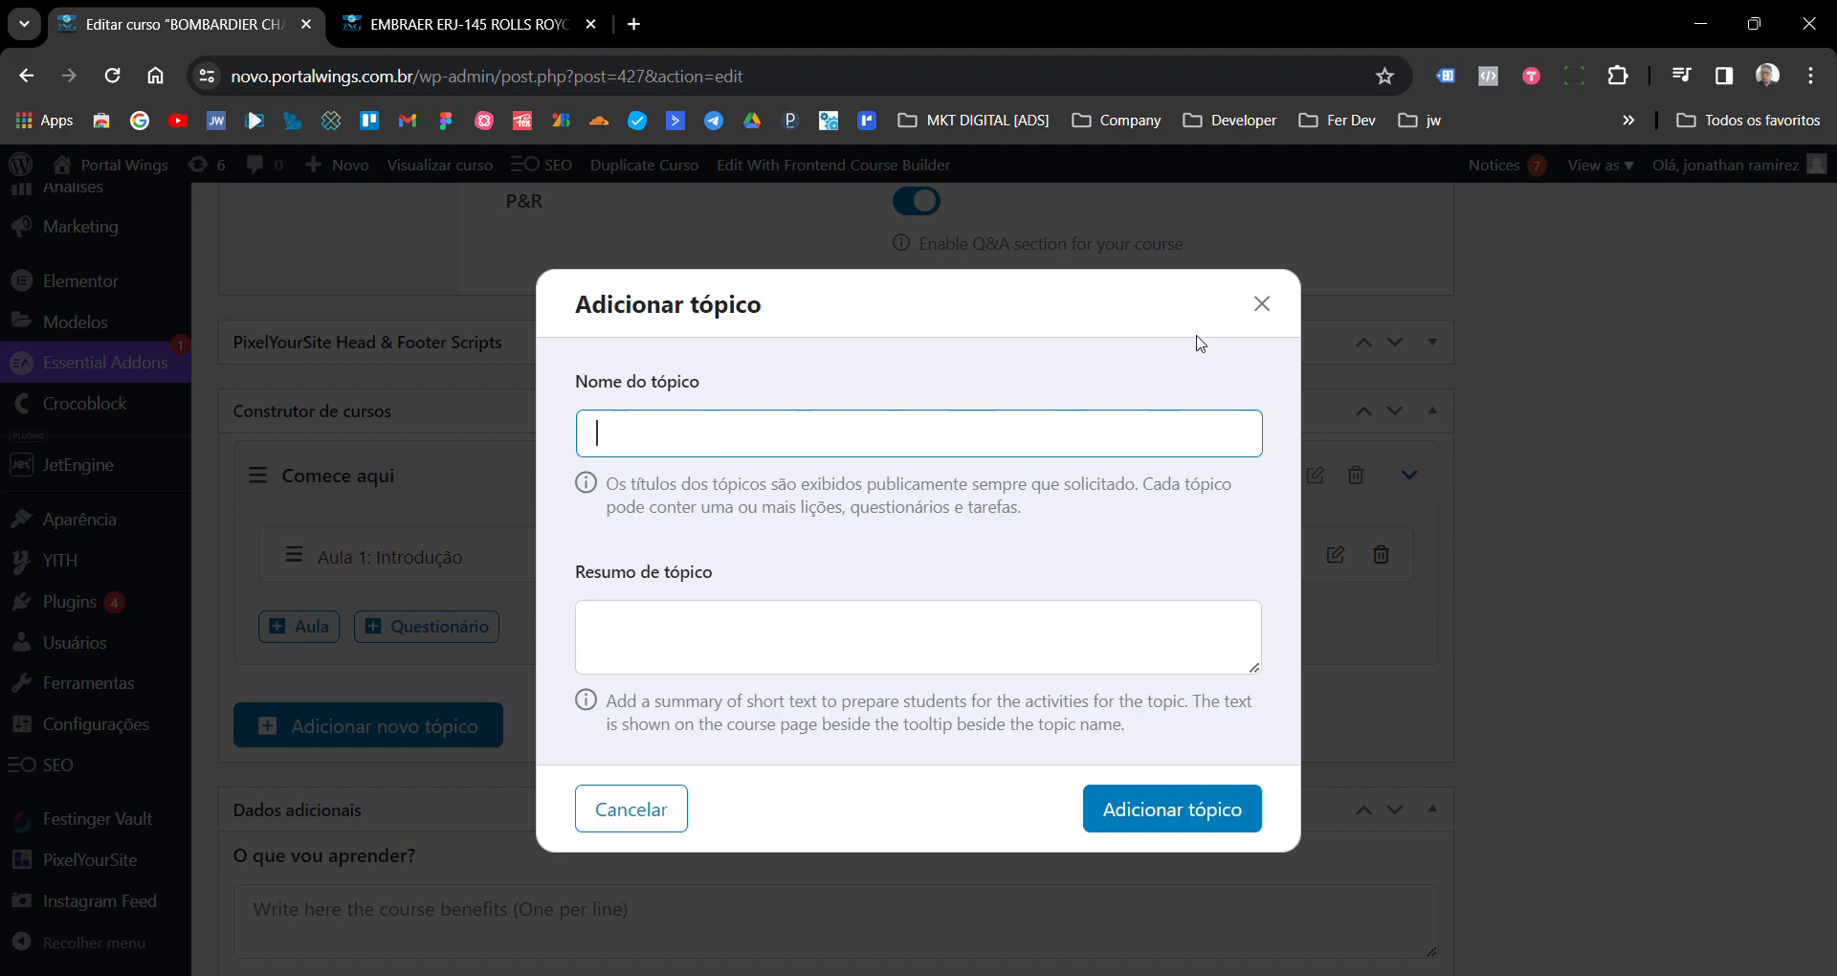
click(1262, 303)
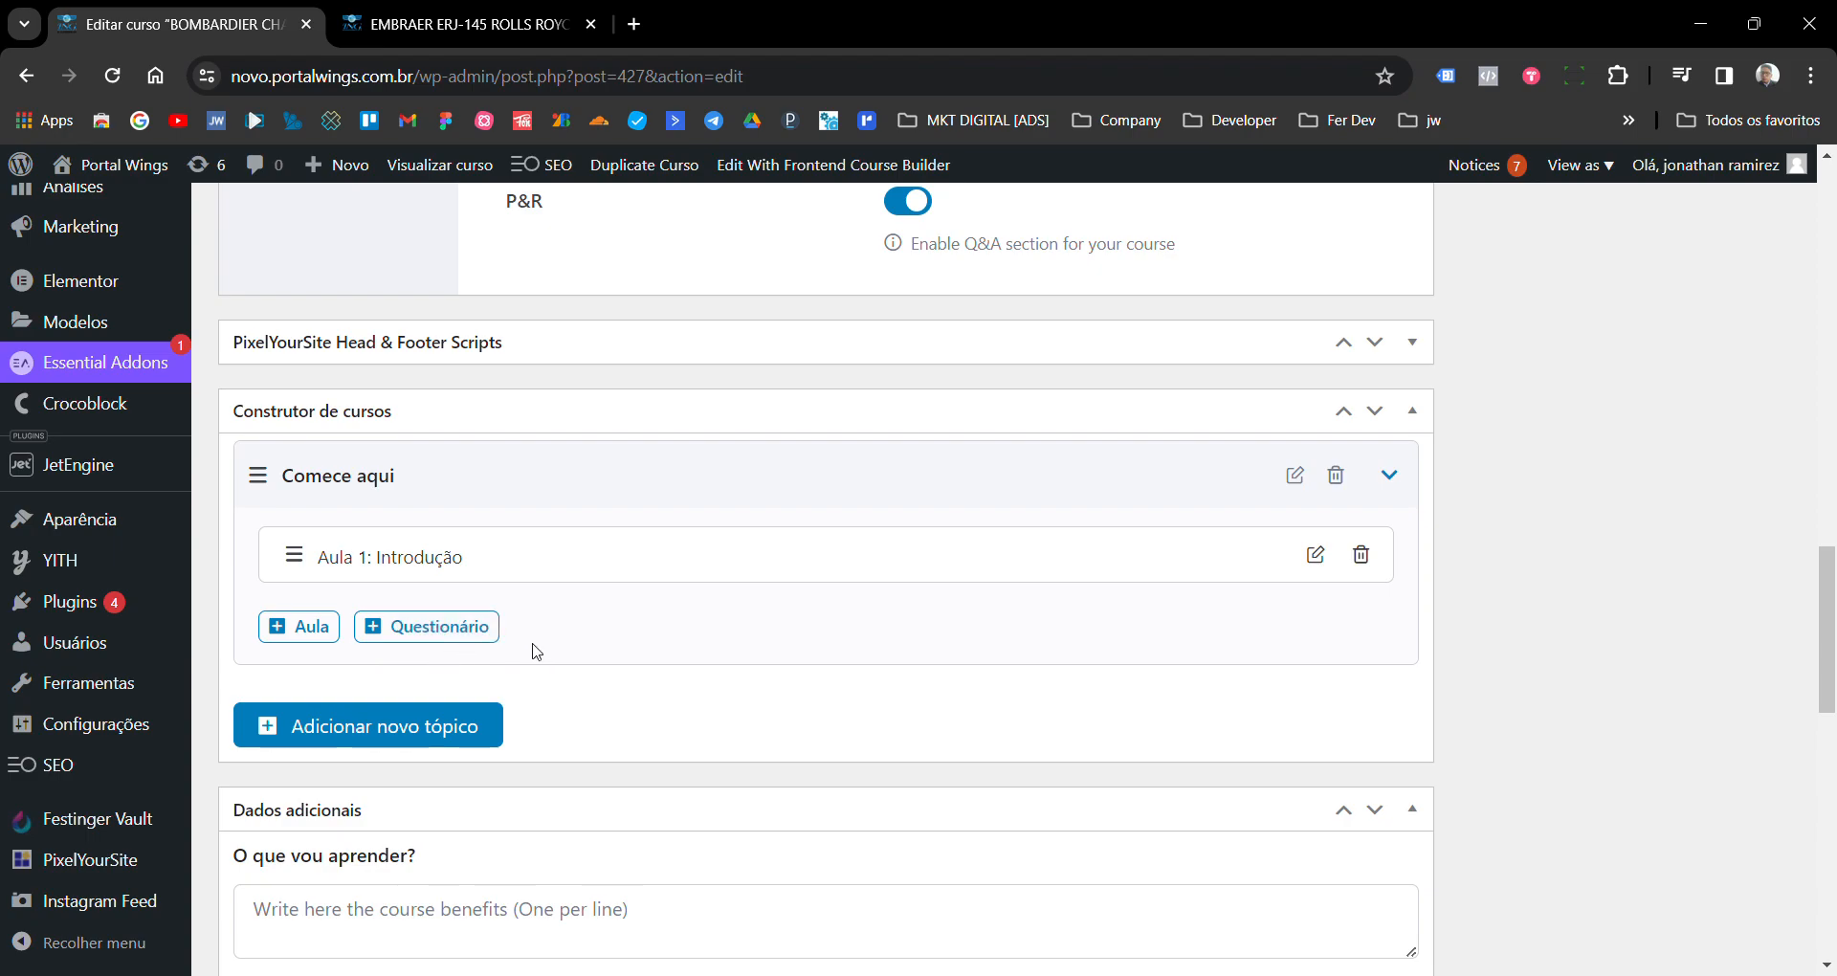
- Create a quiz titled "Perguntas" with the summary "asdfsdaasfdafsdafsd" under the "Comece aqui" topic and save its information
click(435, 643)
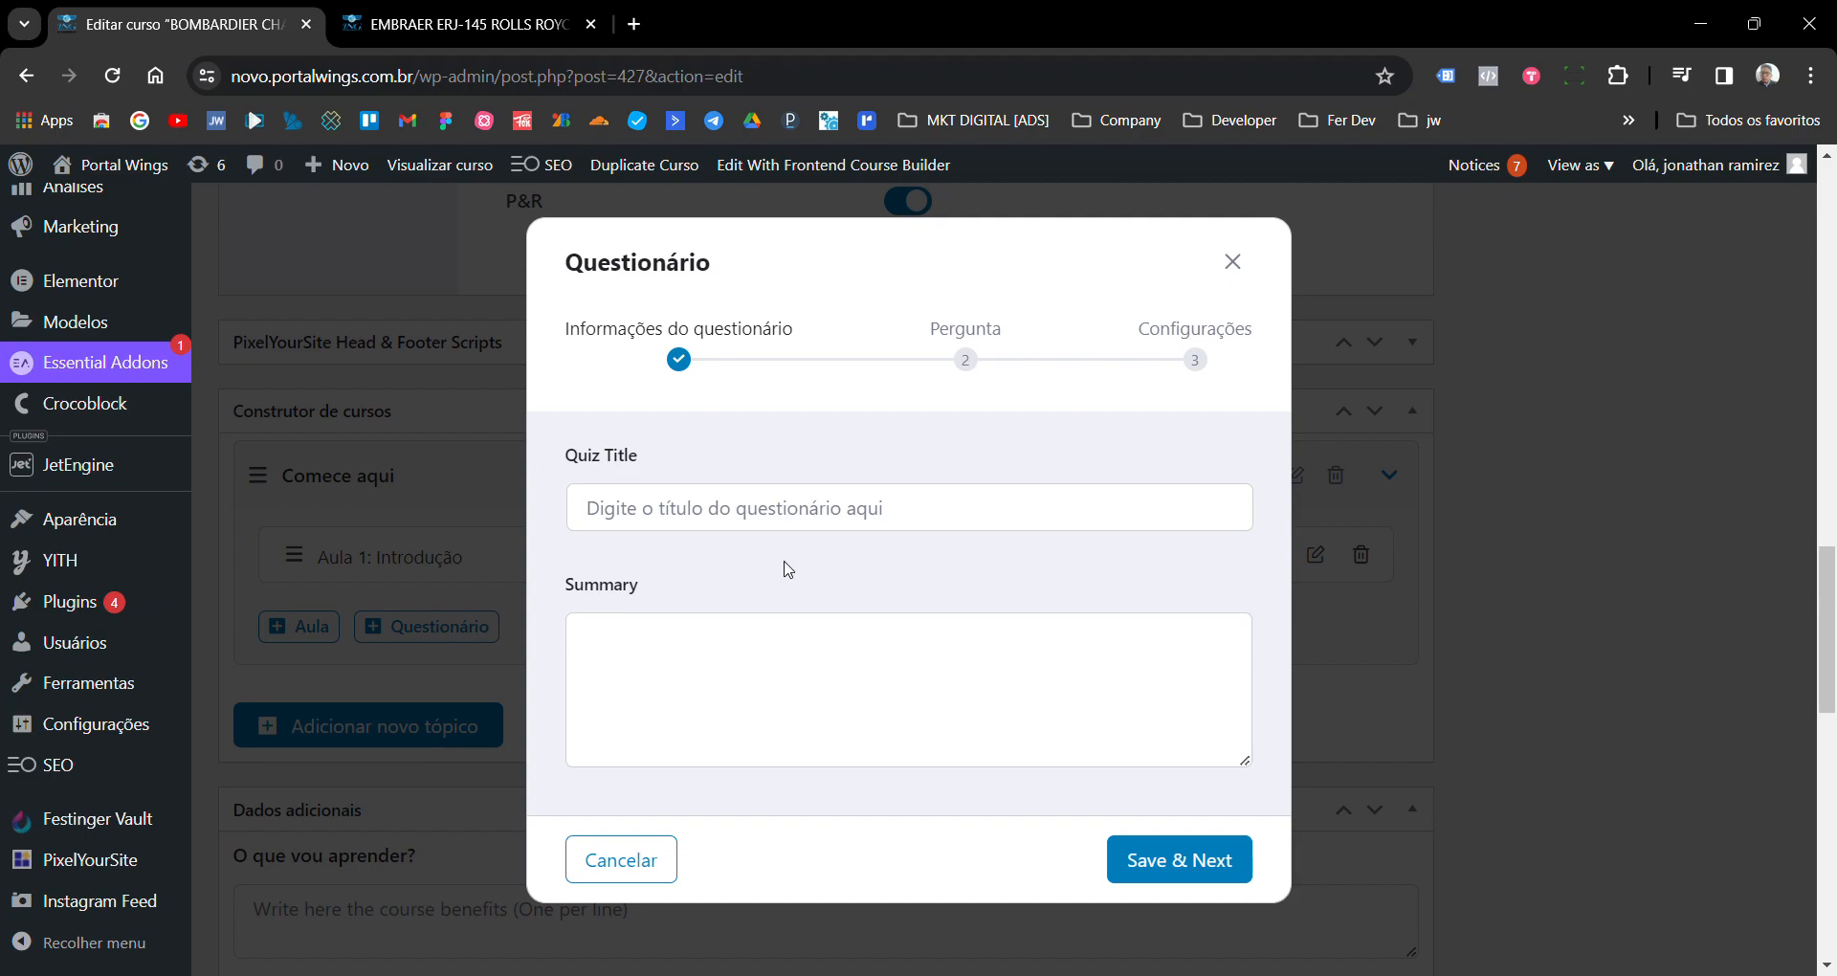
click(852, 525)
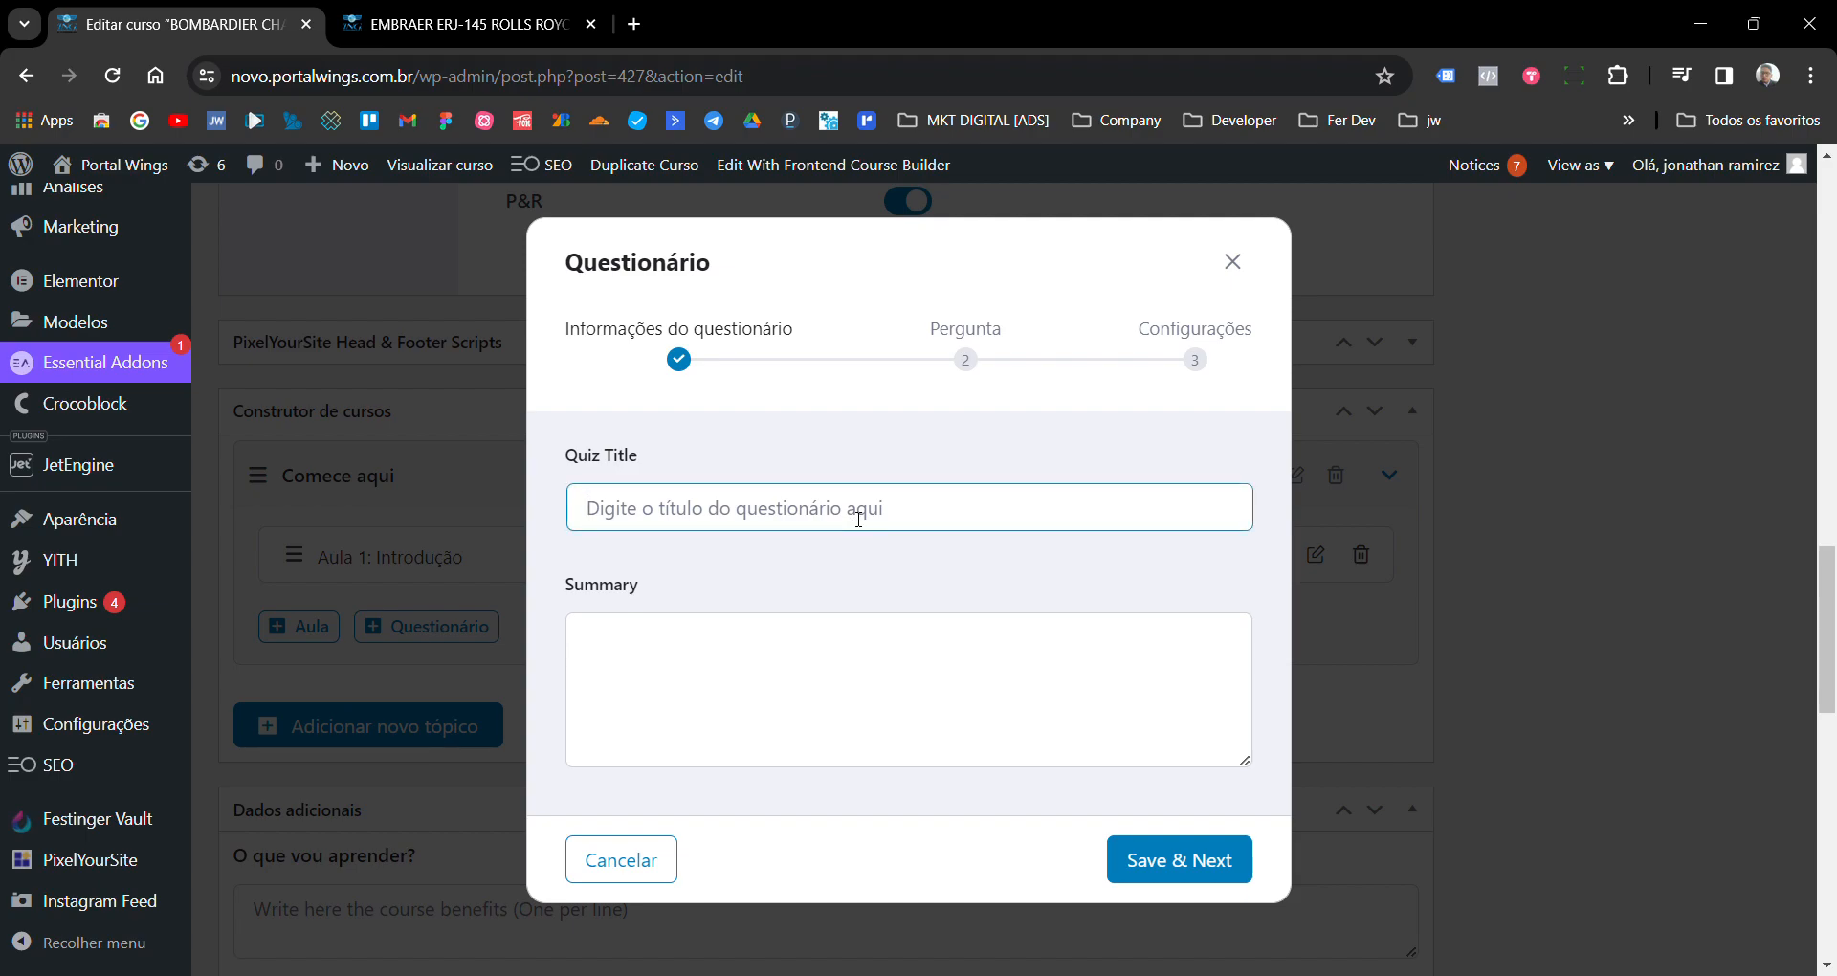
text(Perguntas)
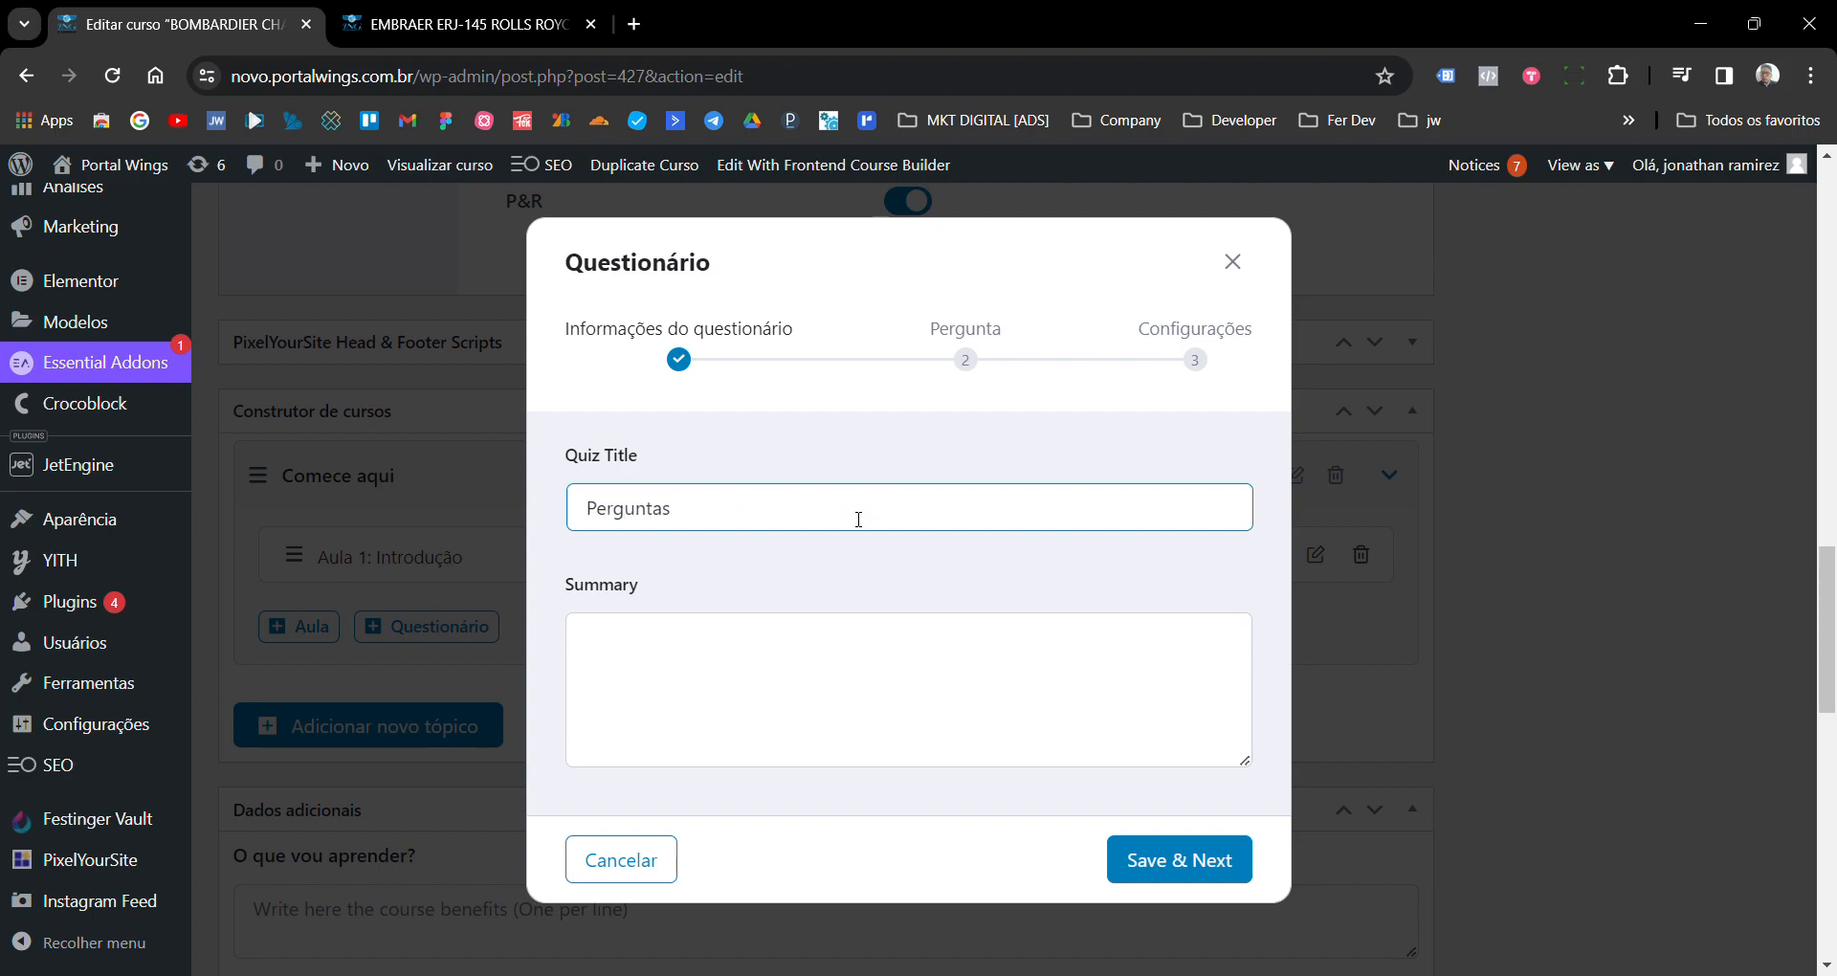
click(832, 674)
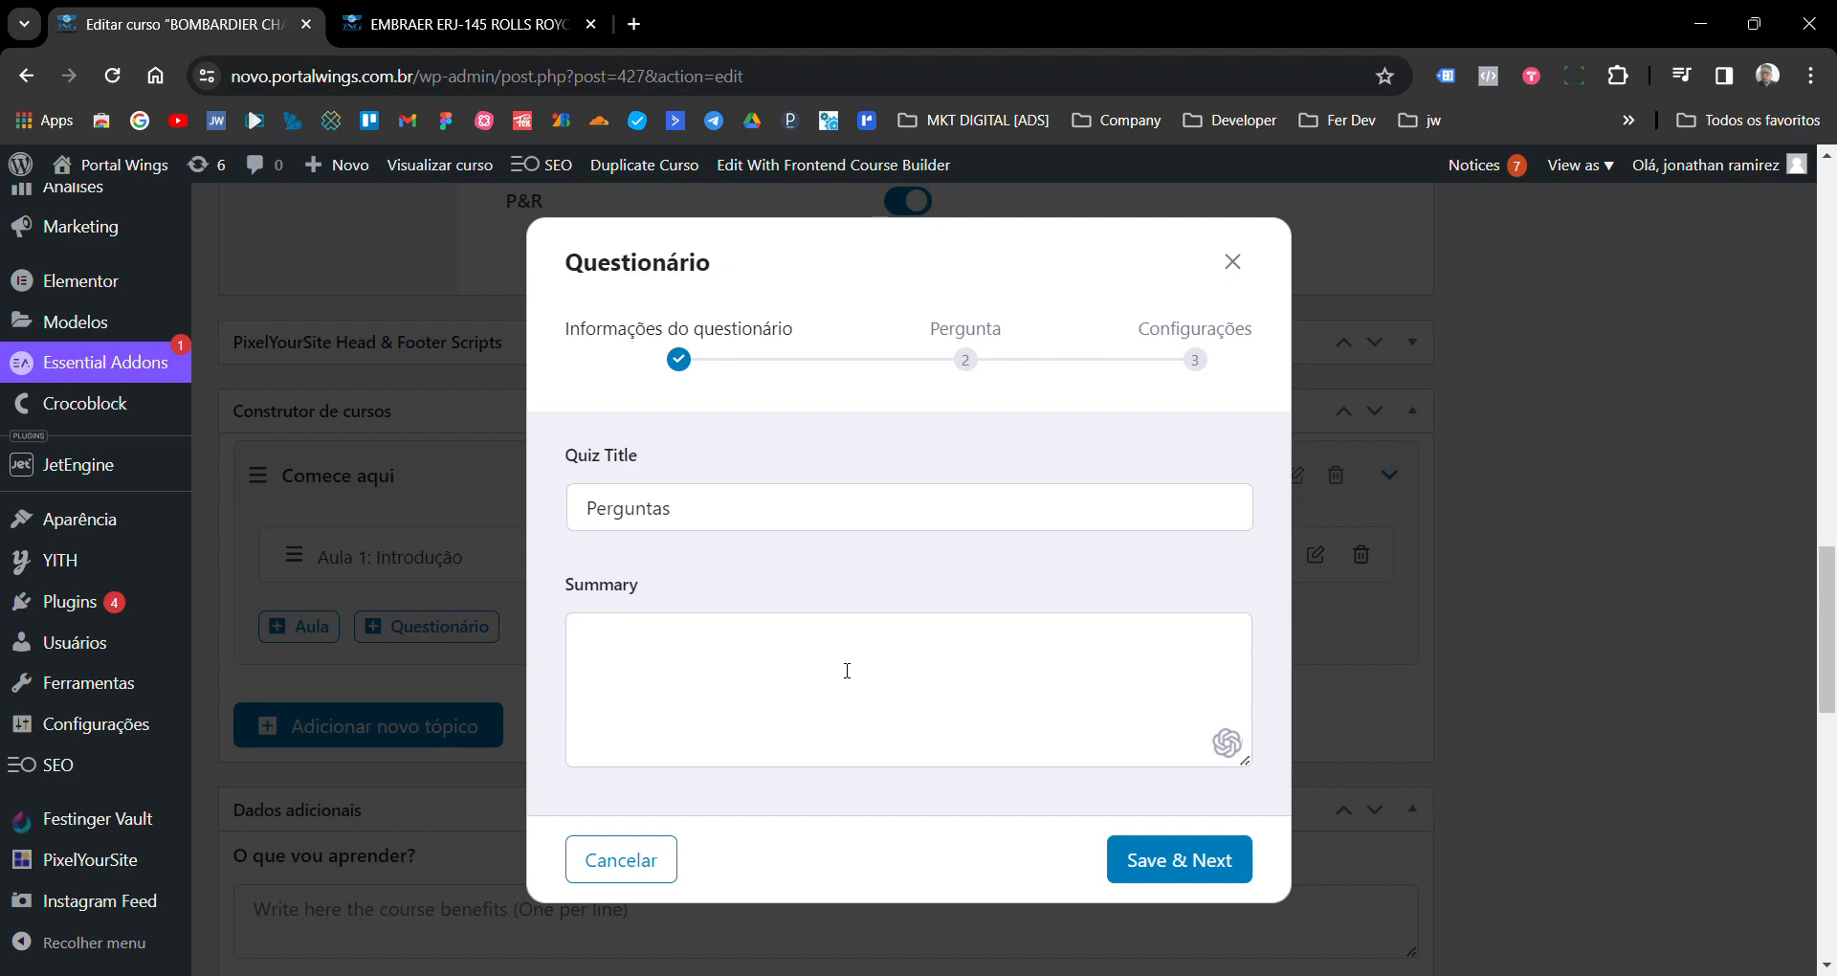
click(847, 672)
text(asdfsdaasfdafsdafsd)
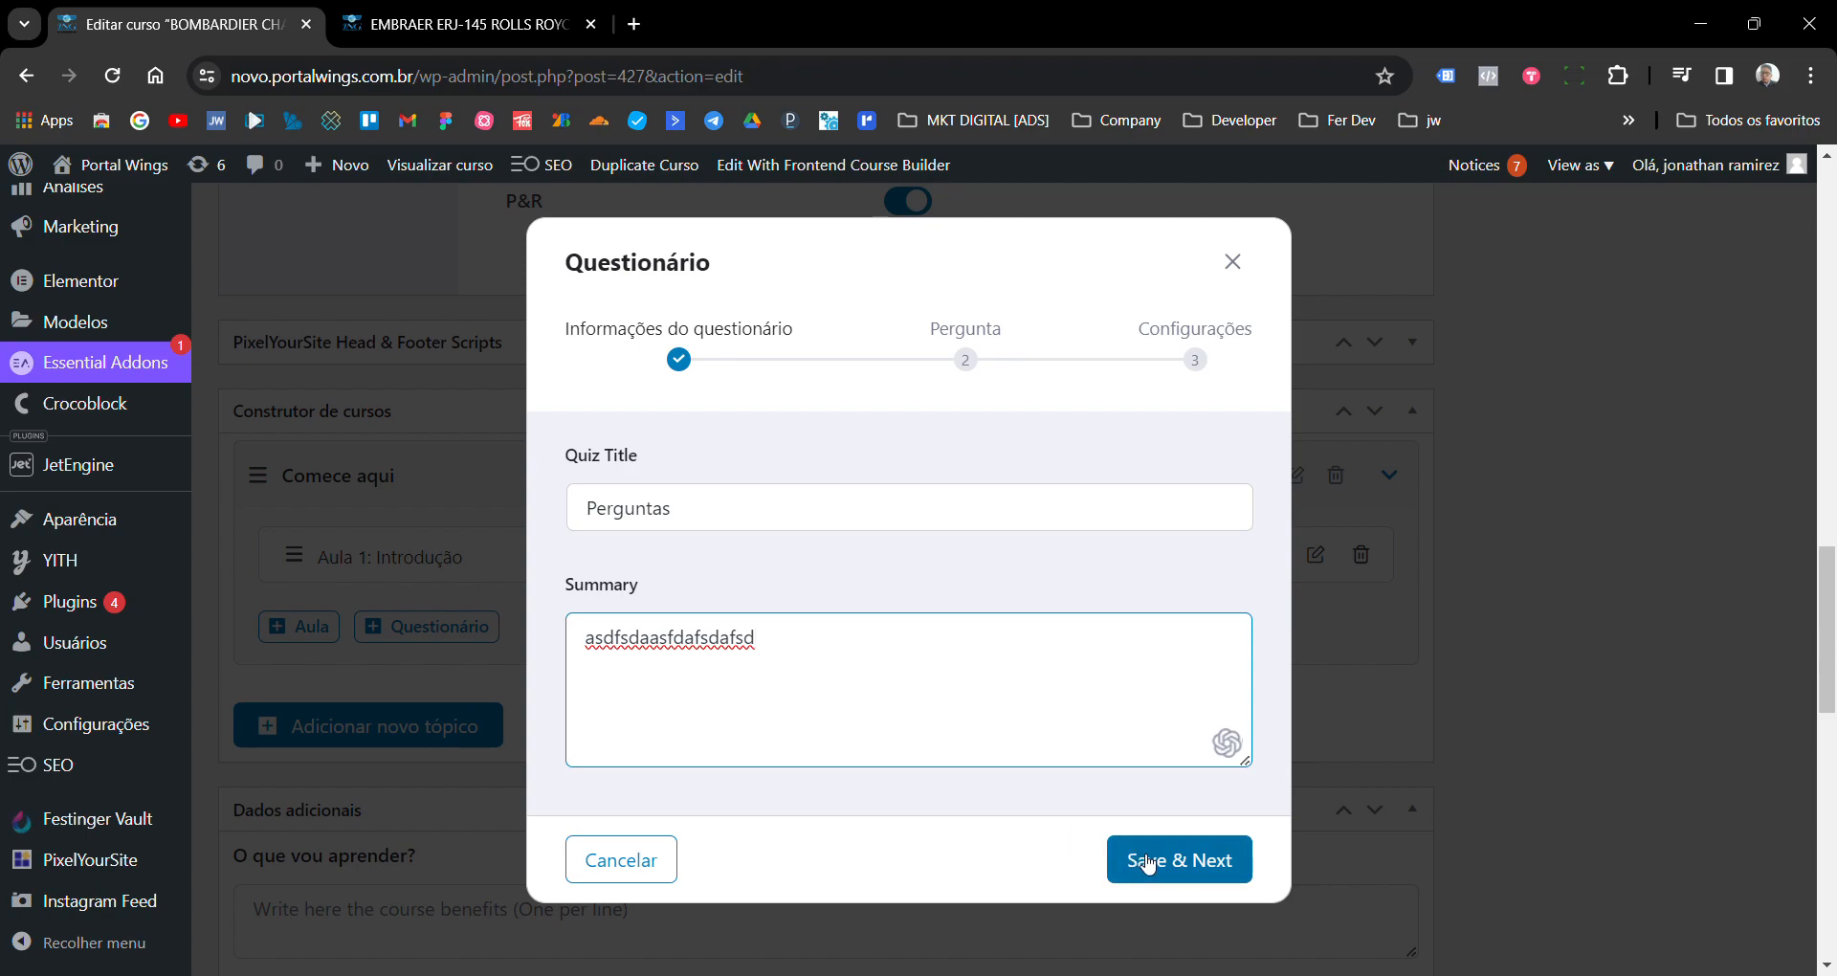
click(1148, 864)
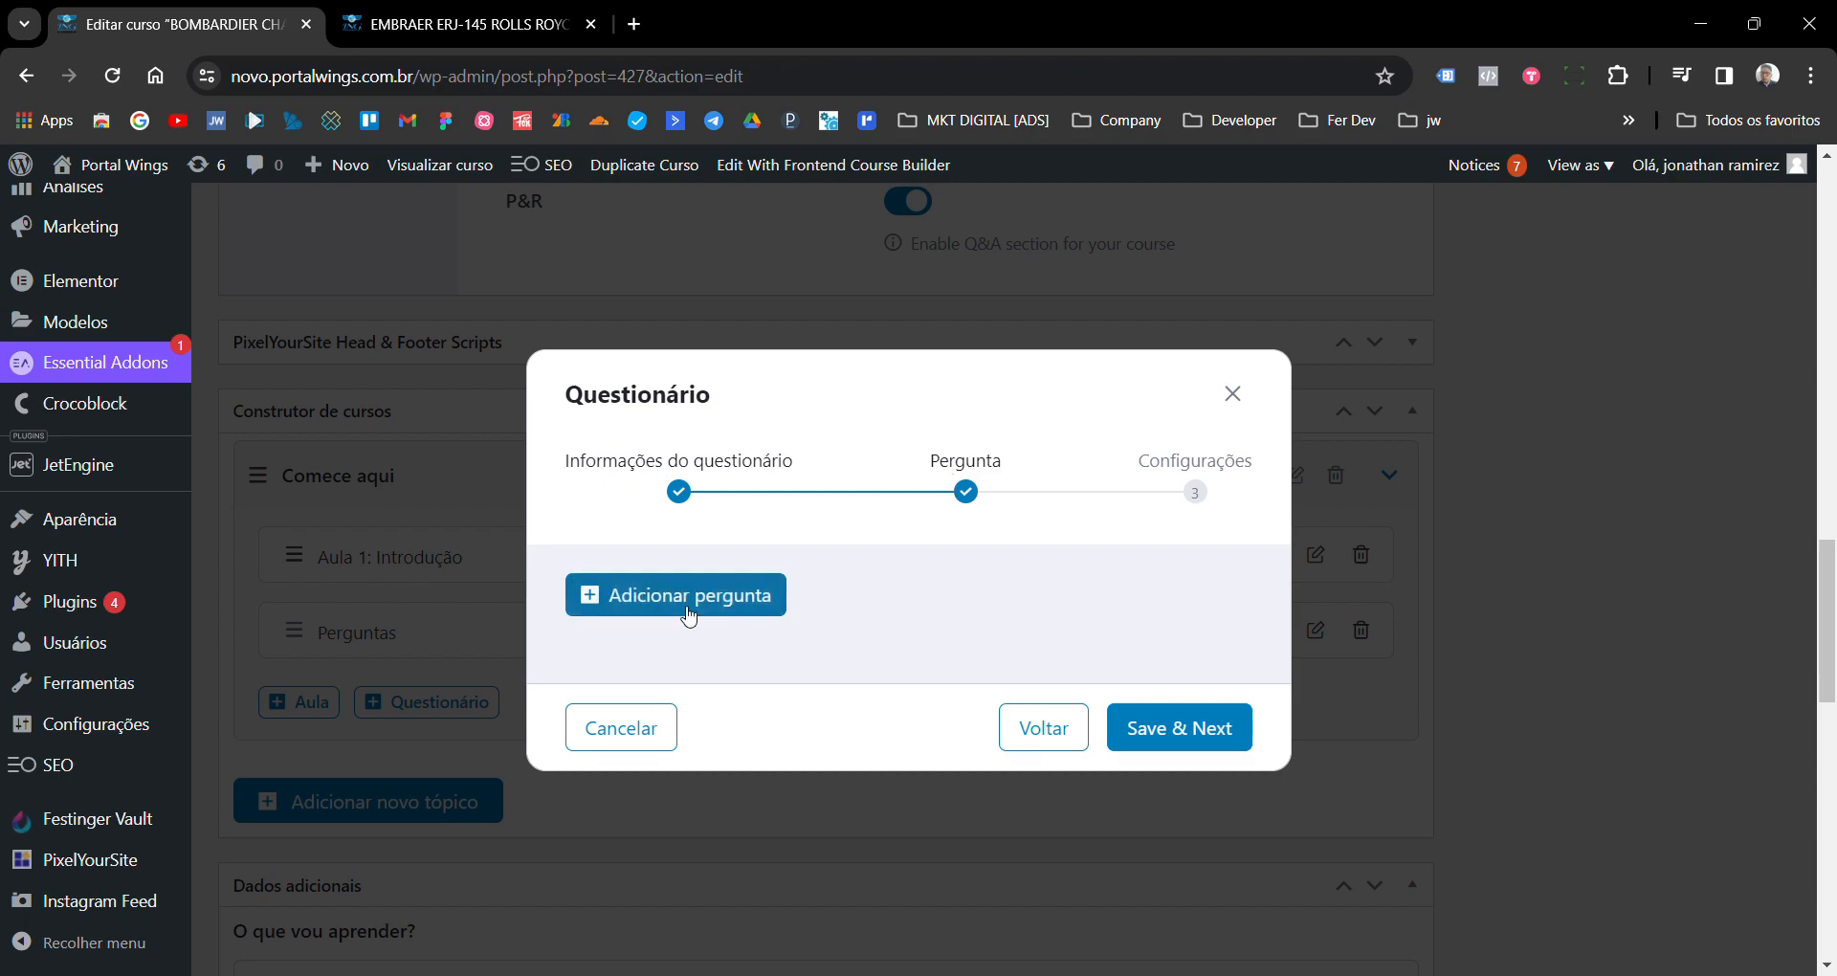
- Start a new question in the "Perguntas" quiz and word it as "Quanto é 1 + 1 ??"
click(736, 614)
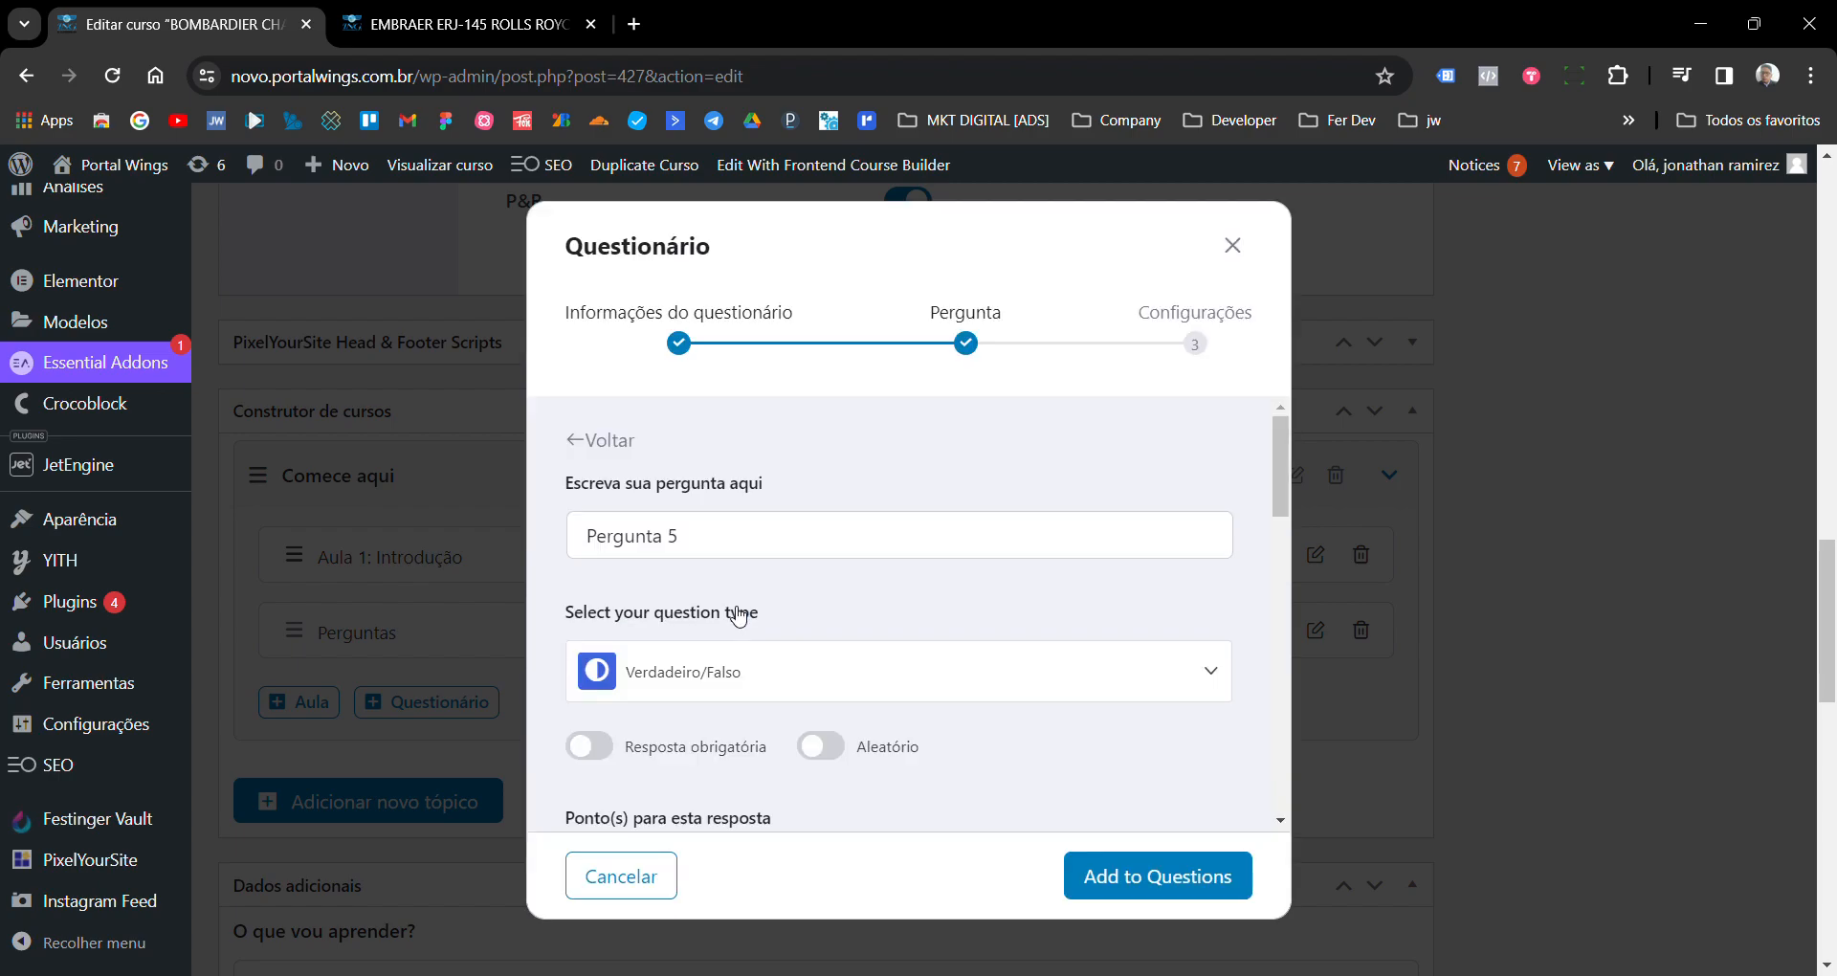
click(709, 551)
drag(675, 545, 593, 543)
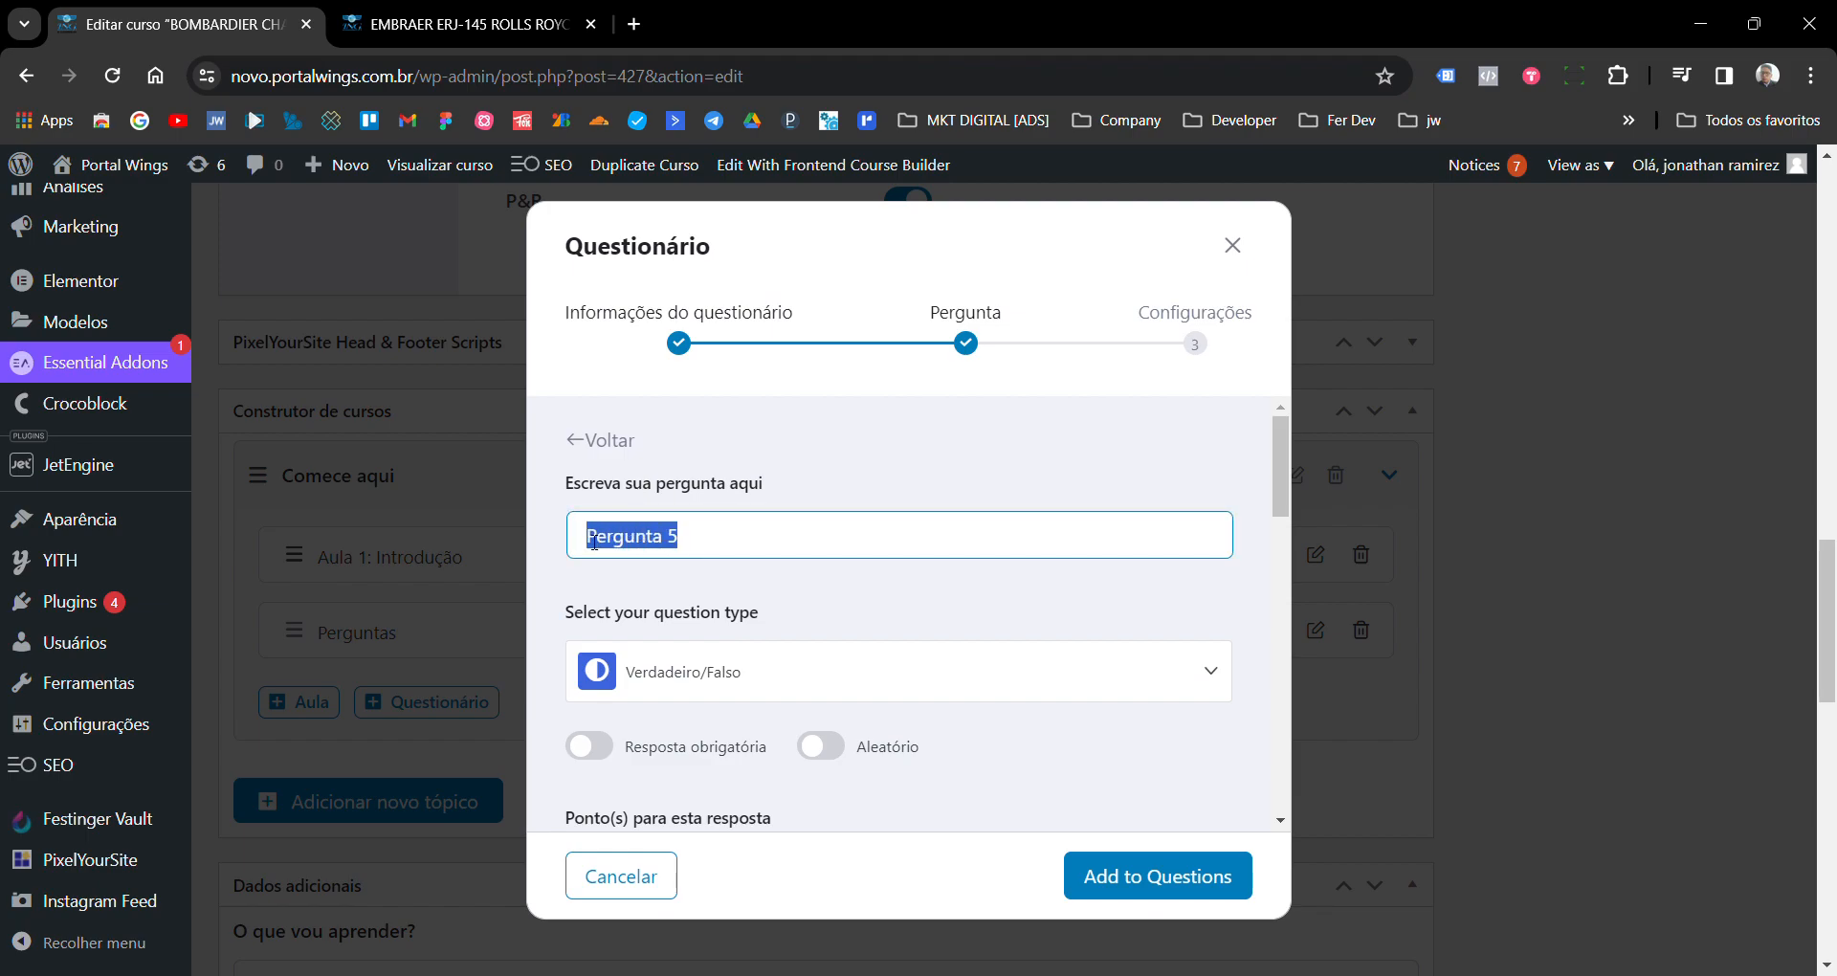
text(Quanto é 1 + 1 ??)
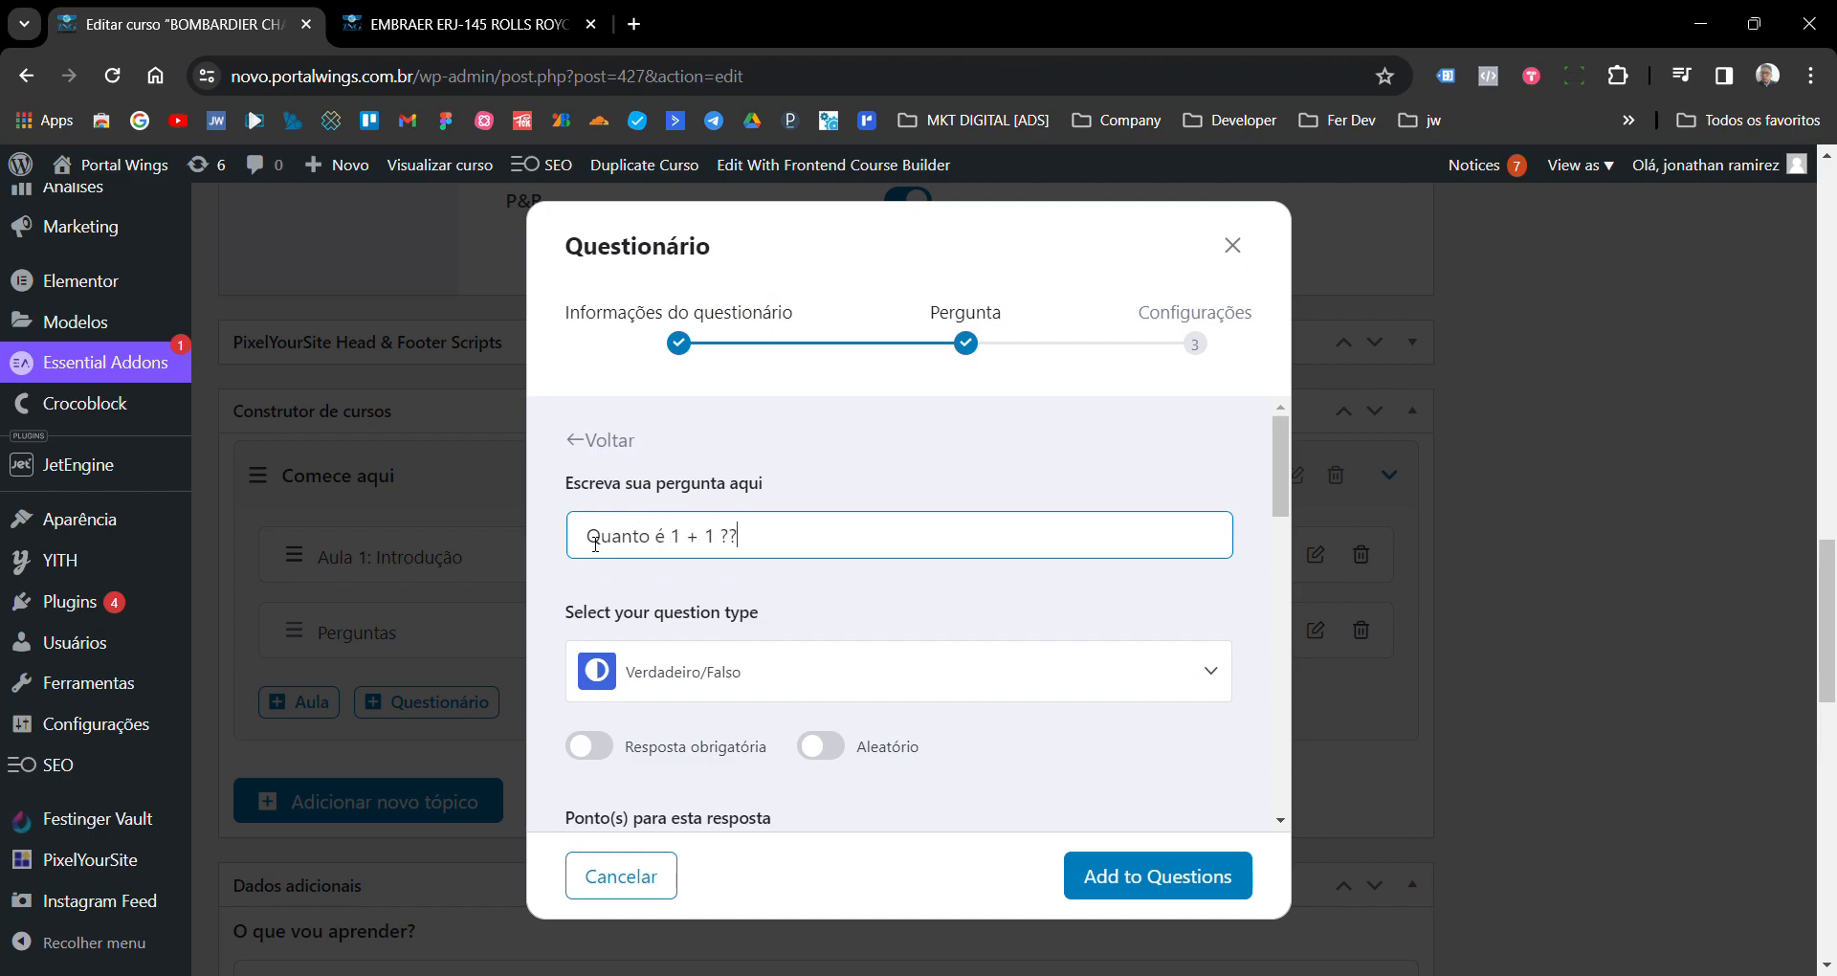
click(801, 579)
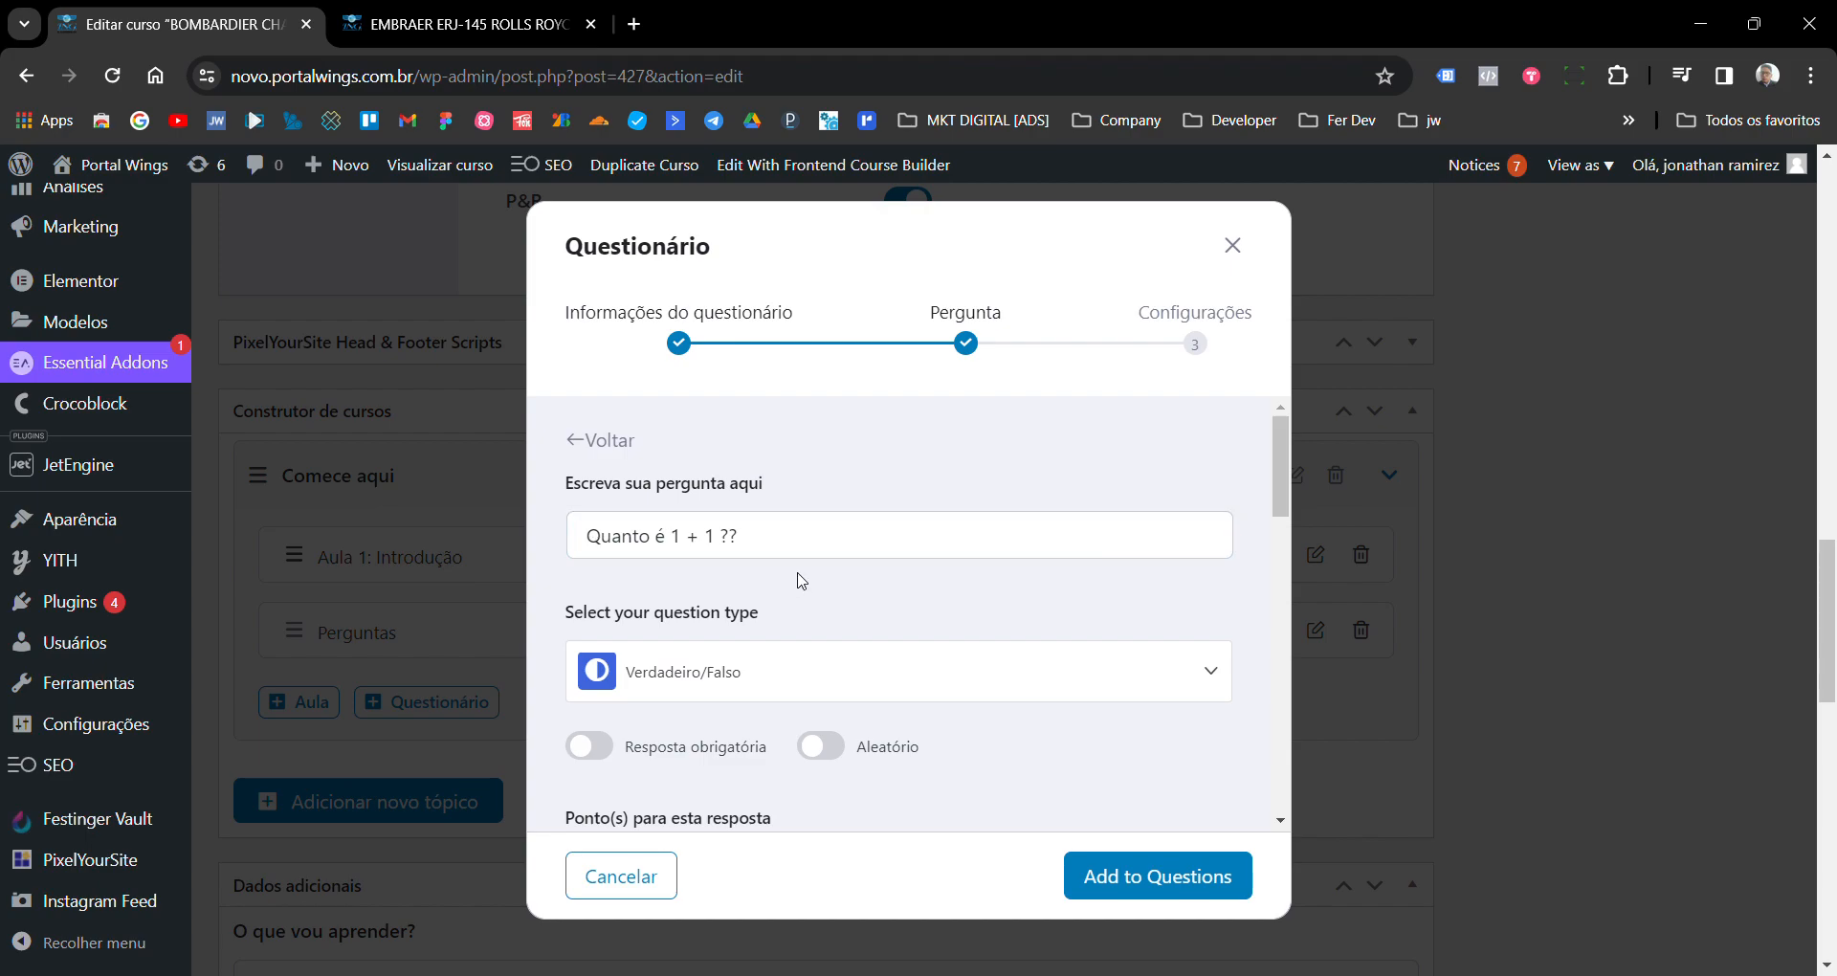
scroll(800, 575, down, 3)
scroll(801, 579, up, 3)
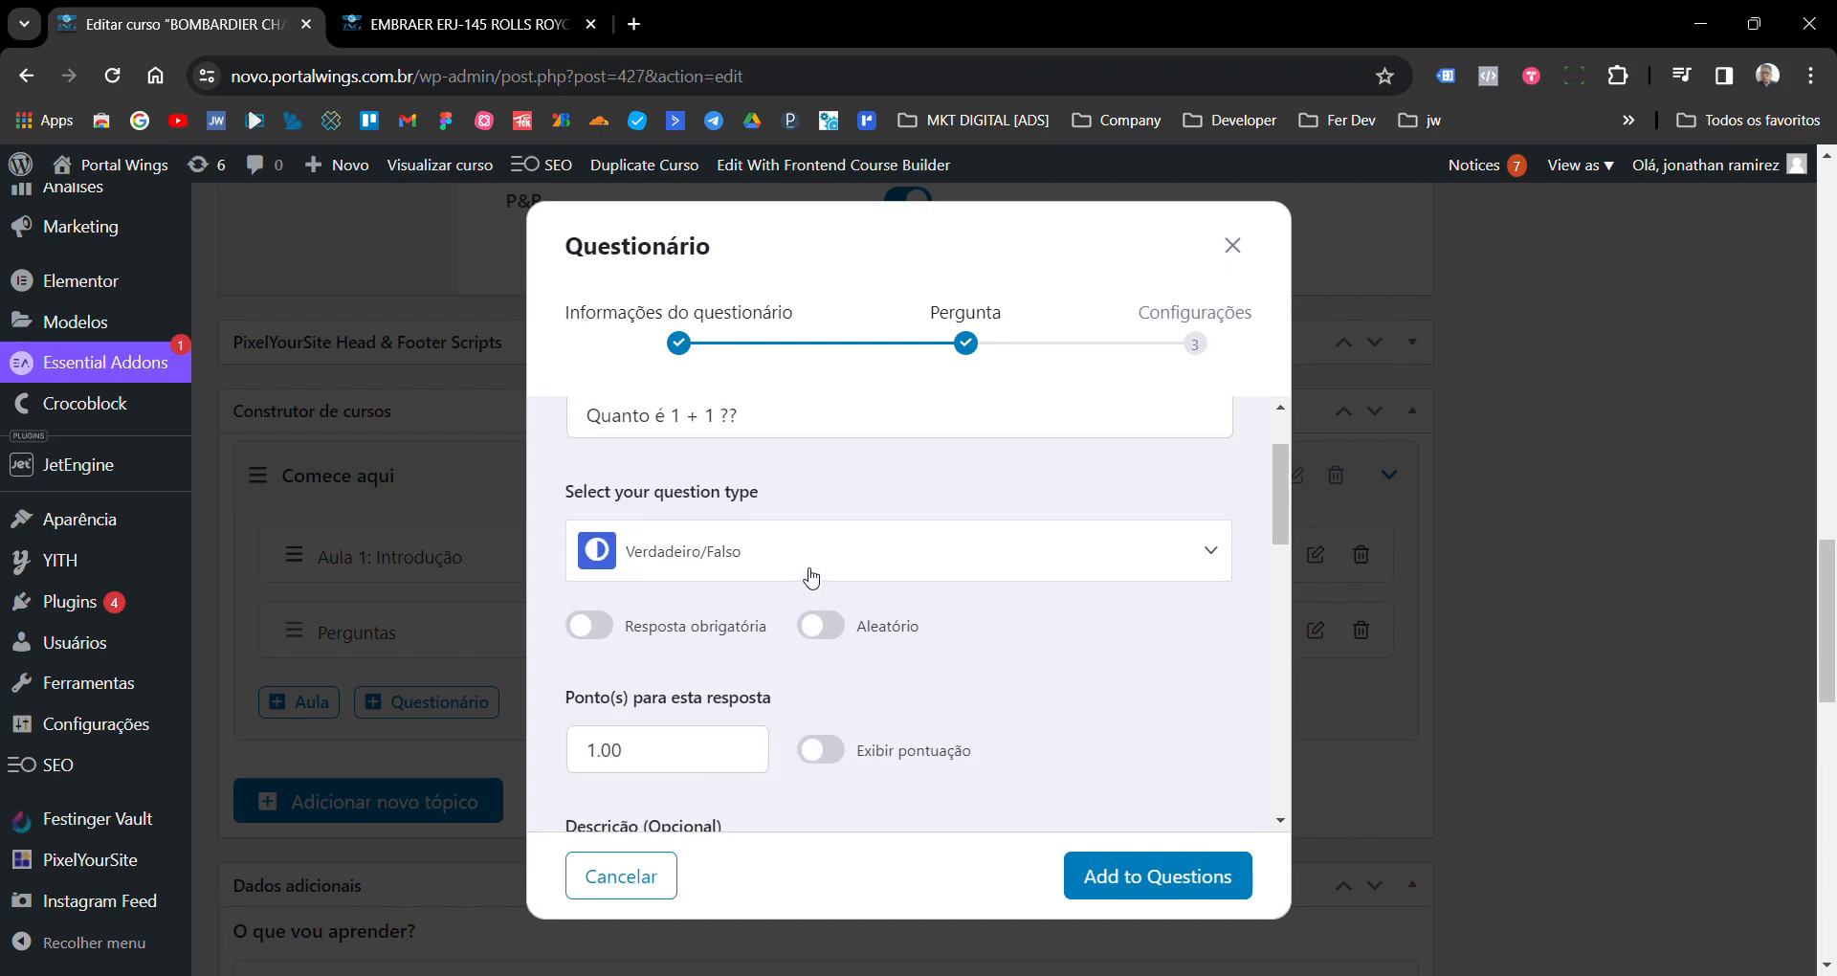
scroll(801, 578, up, 1)
drag(747, 519, 601, 564)
click(671, 608)
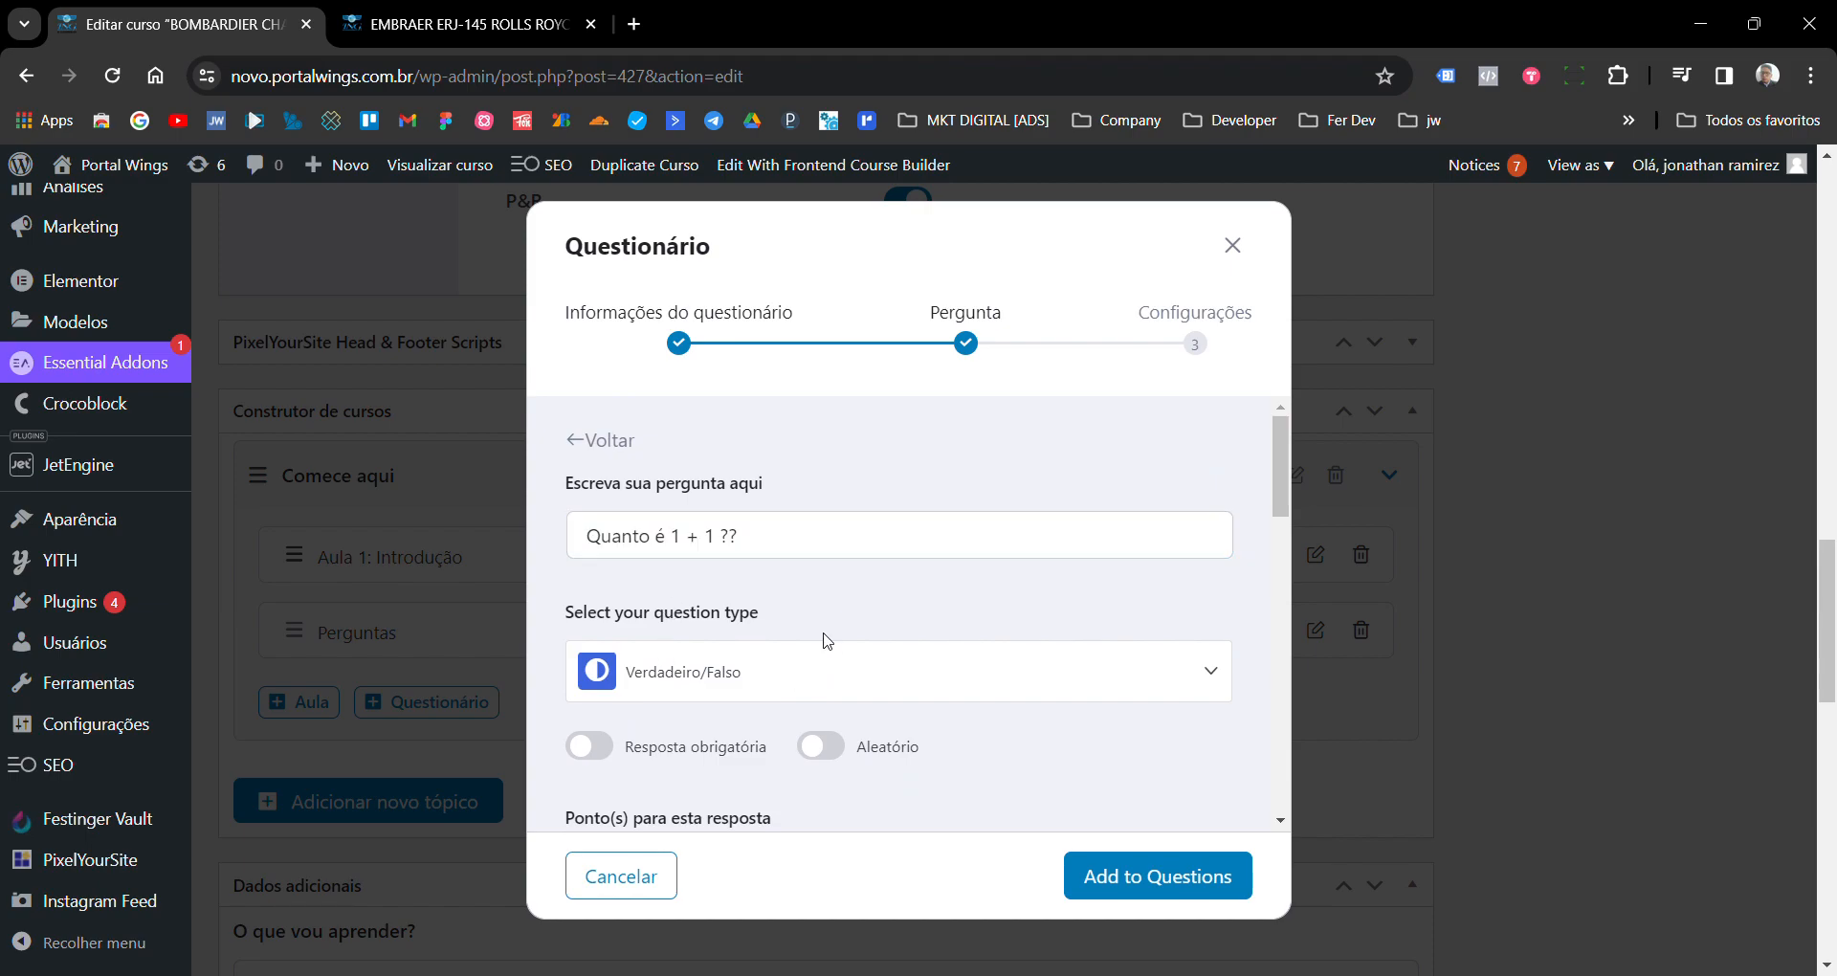
- Set the question type of "Quanto é 1 + 1 ??" to Resposta curta
scroll(824, 646, down, 1)
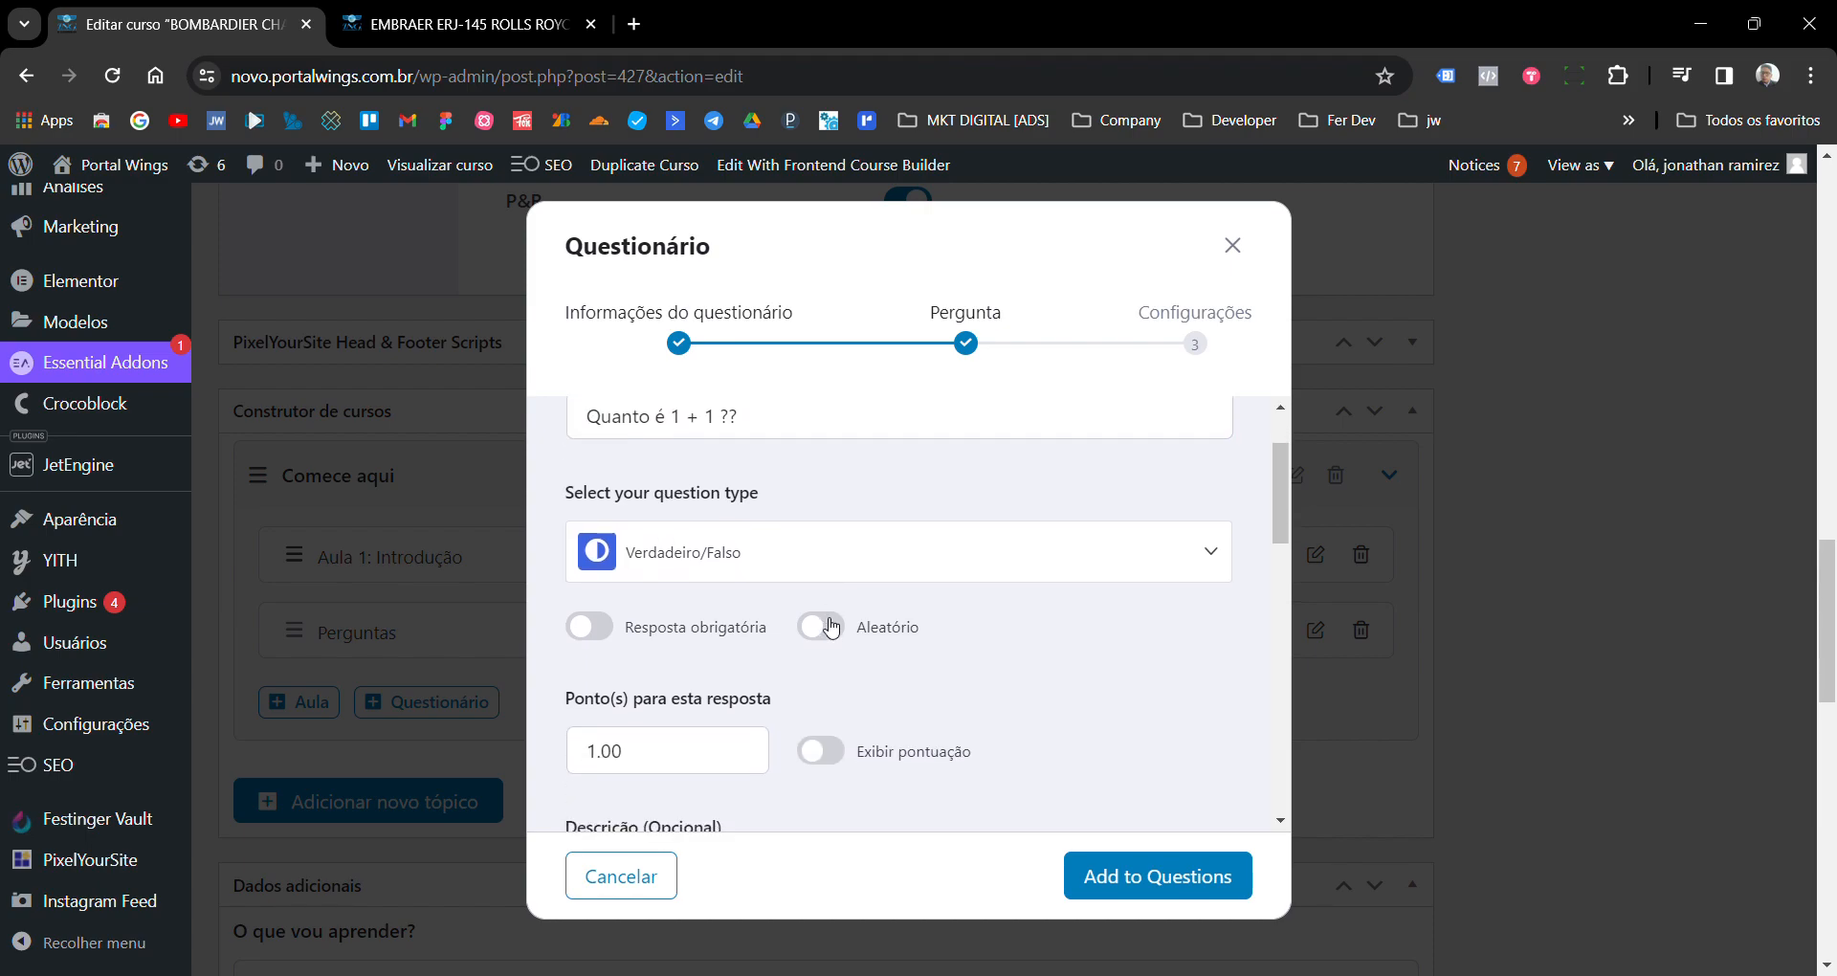
click(753, 560)
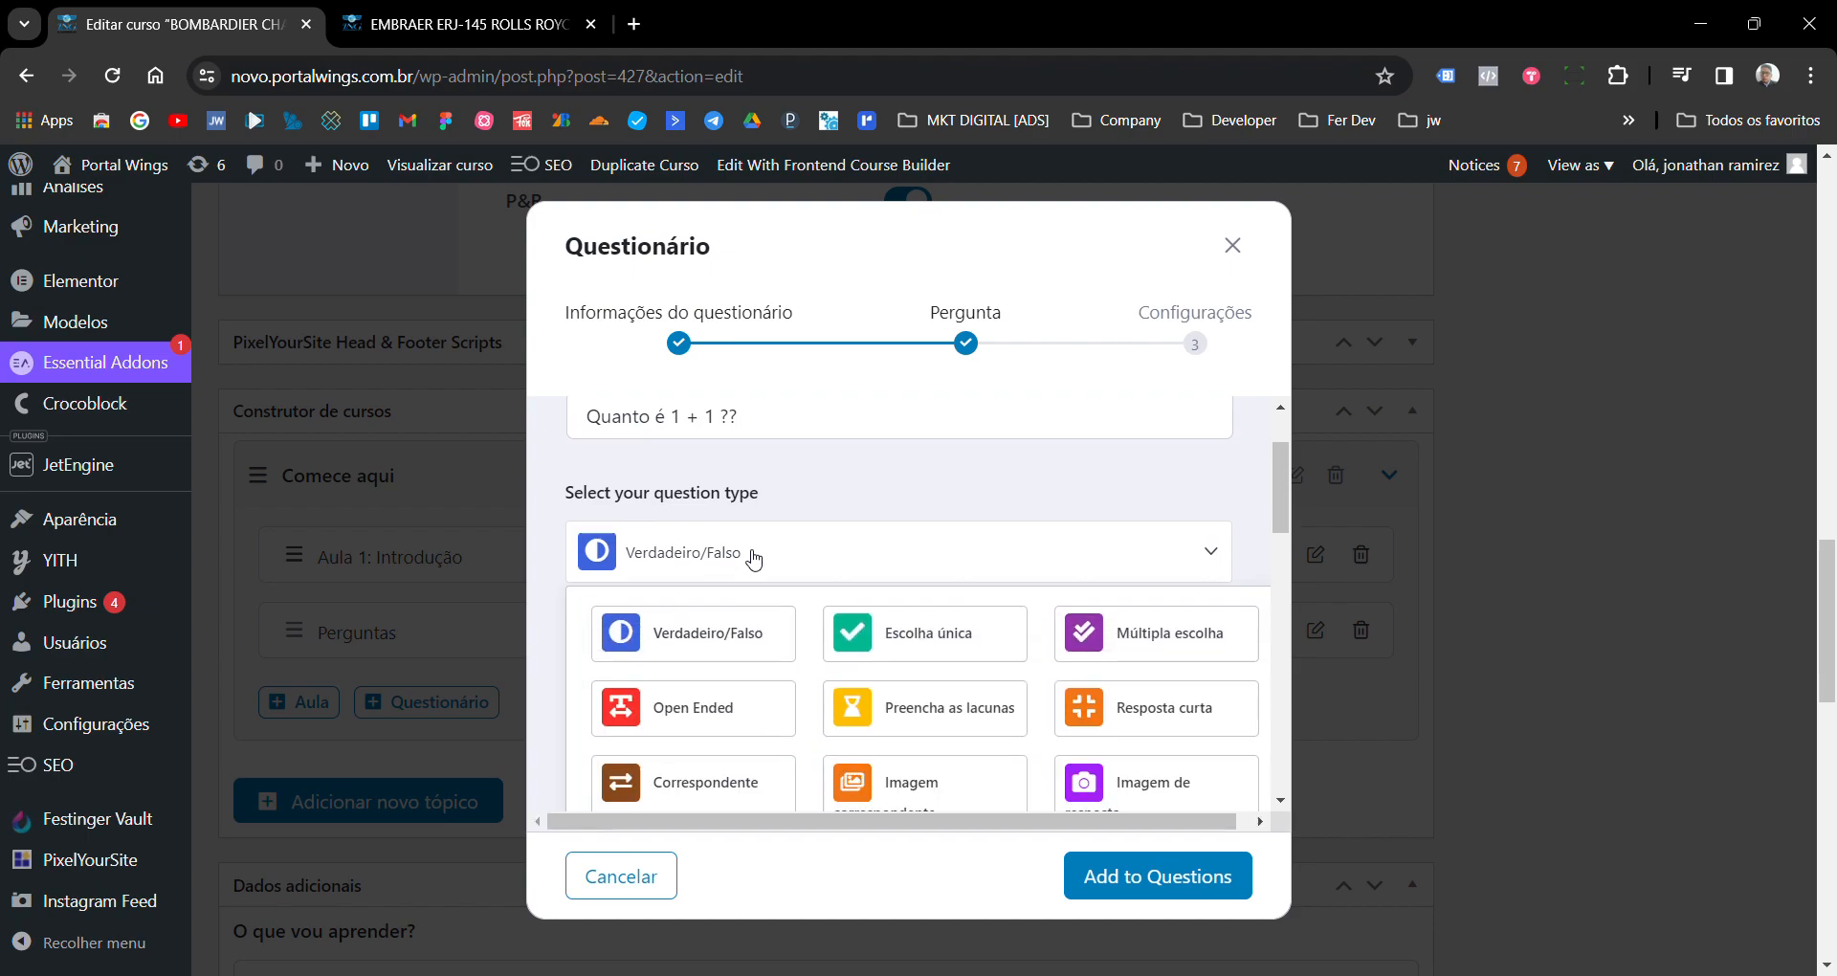
scroll(934, 521, down, 1)
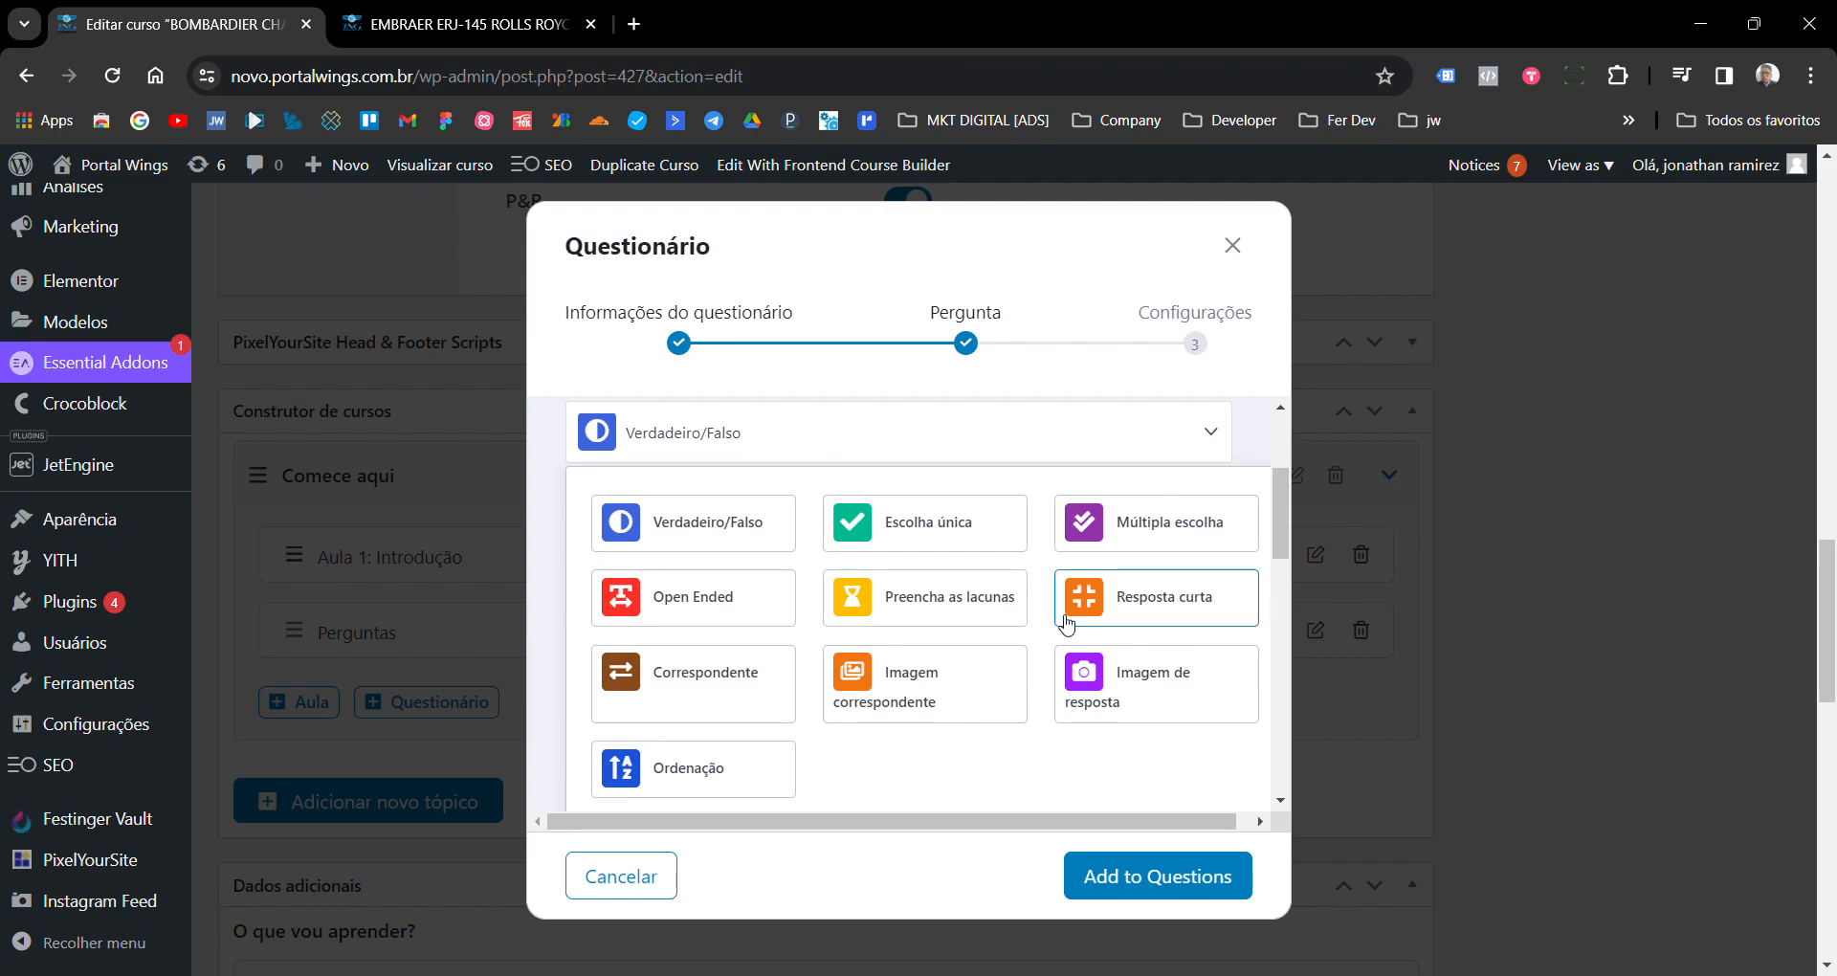
click(1186, 613)
scroll(1119, 633, down, 5)
scroll(1115, 632, up, 8)
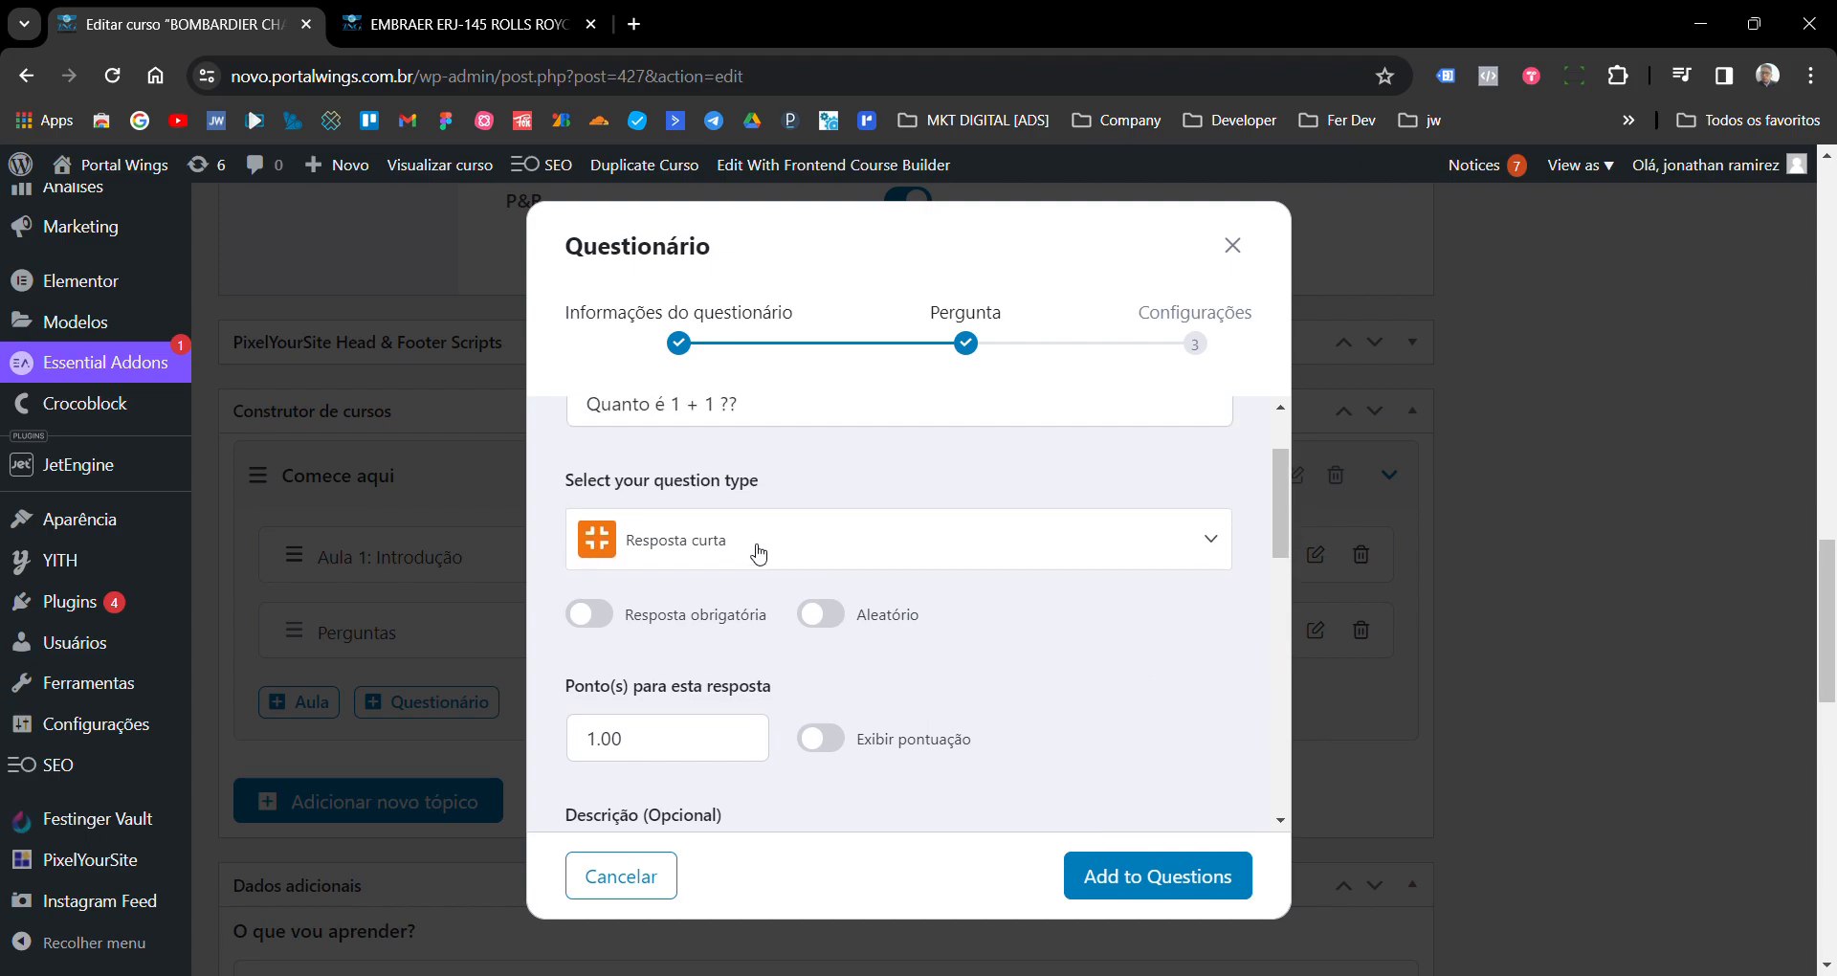
click(729, 552)
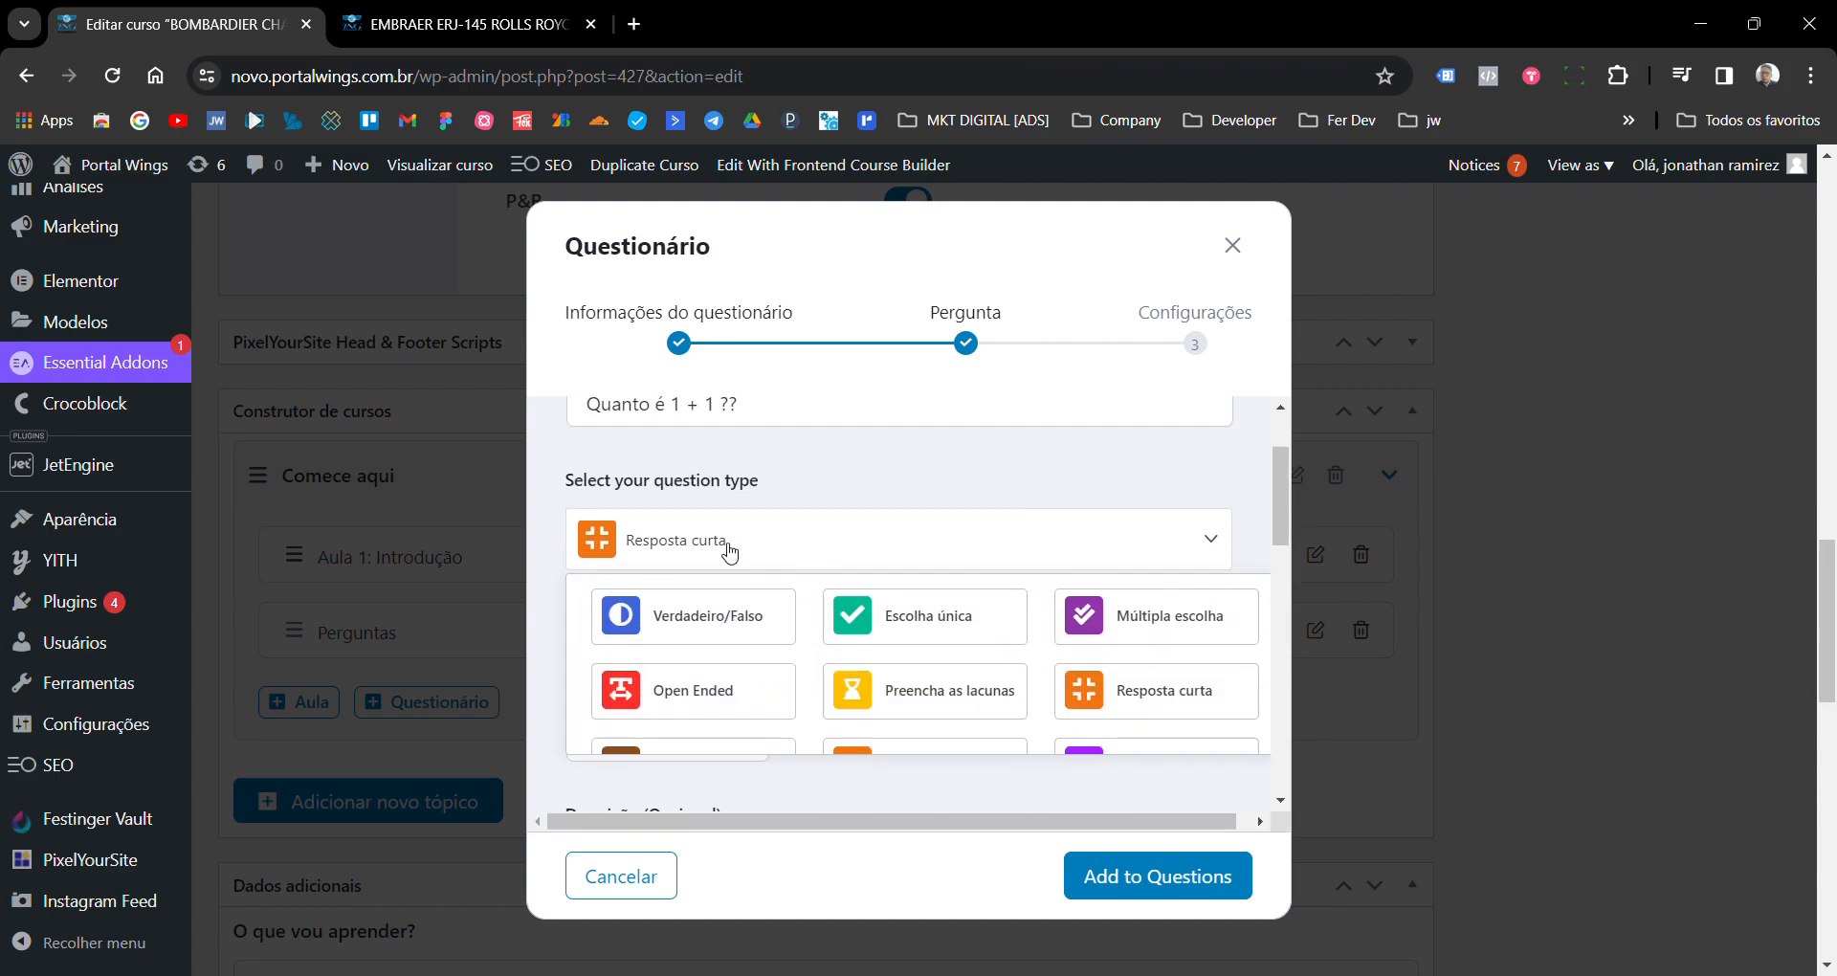
click(735, 543)
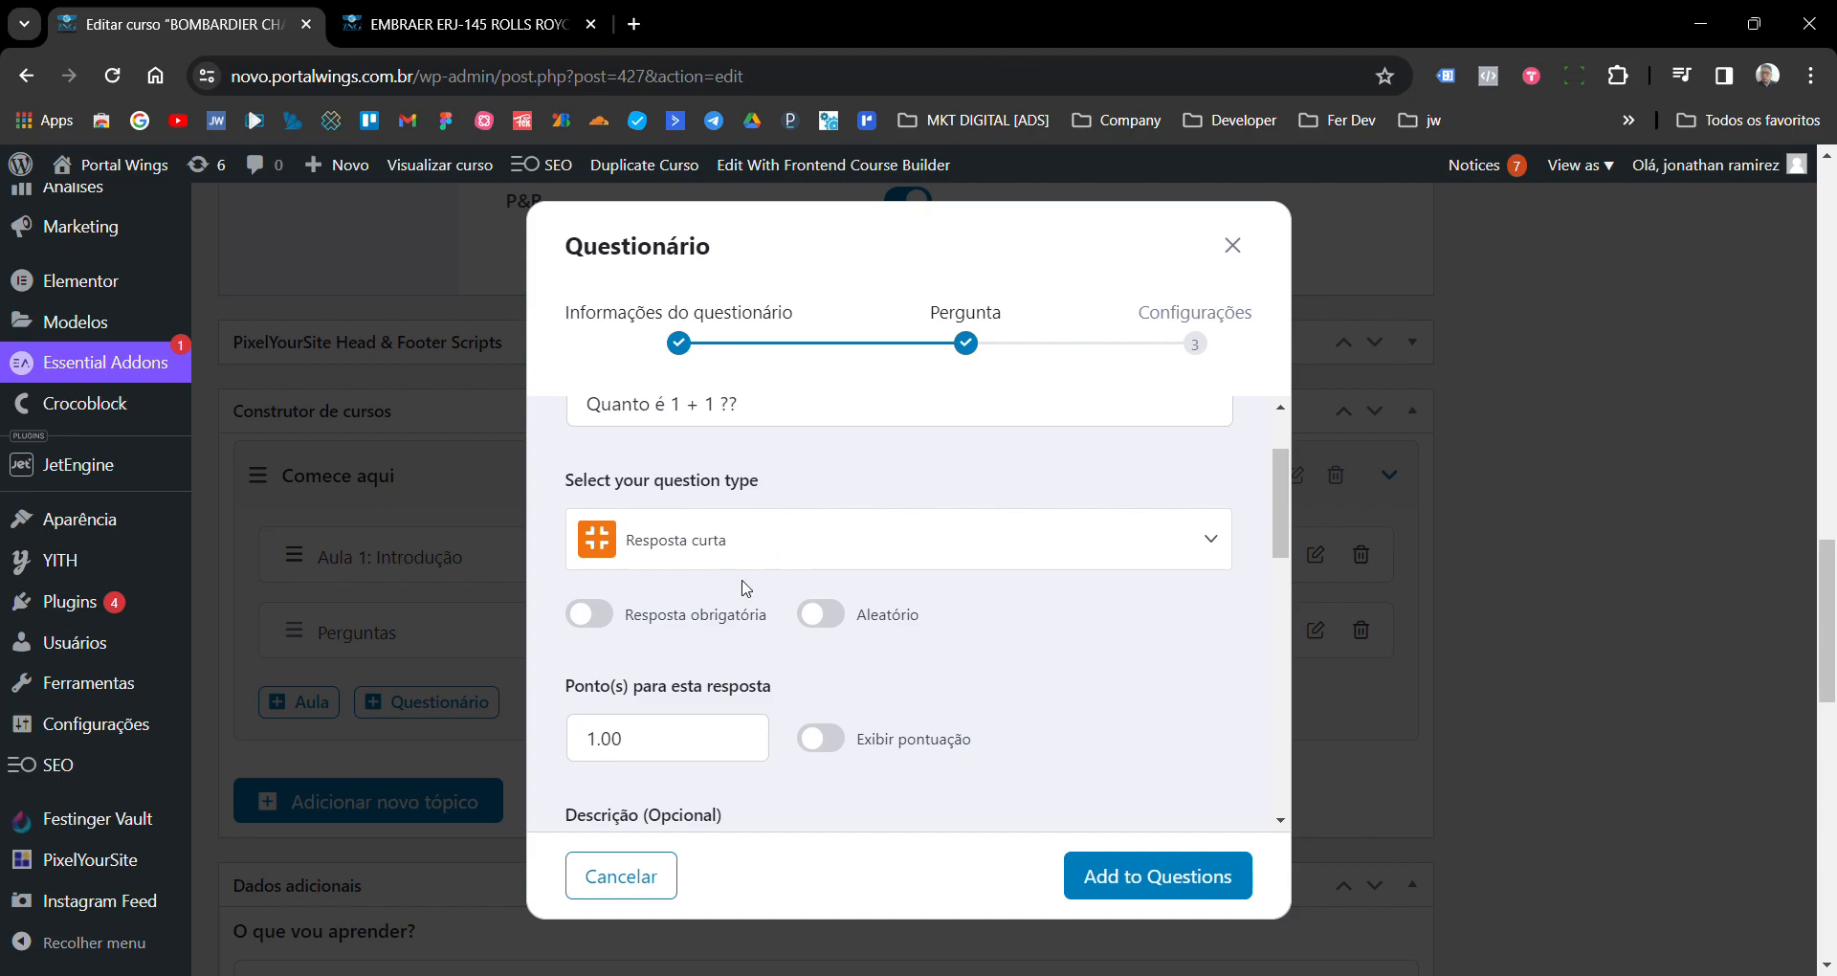
- Make answering the question mandatory by enabling Resposta obrigatória
click(613, 620)
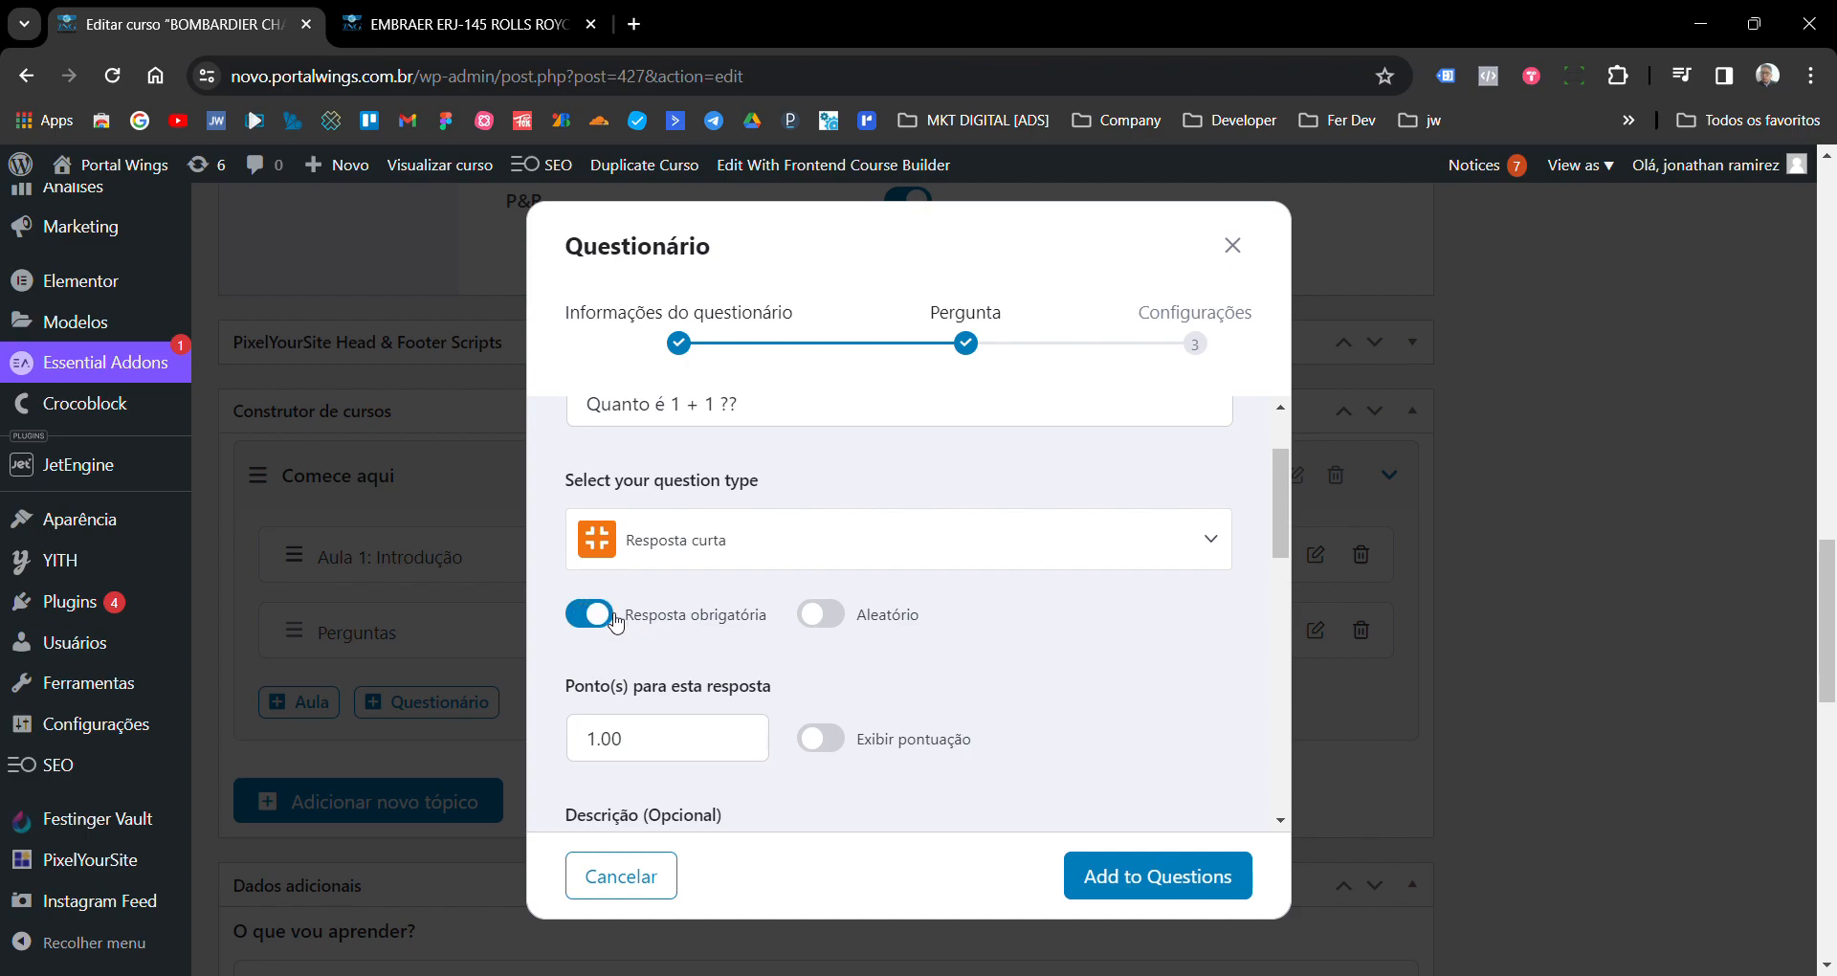
click(605, 622)
click(599, 622)
scroll(995, 650, down, 2)
scroll(989, 636, up, 1)
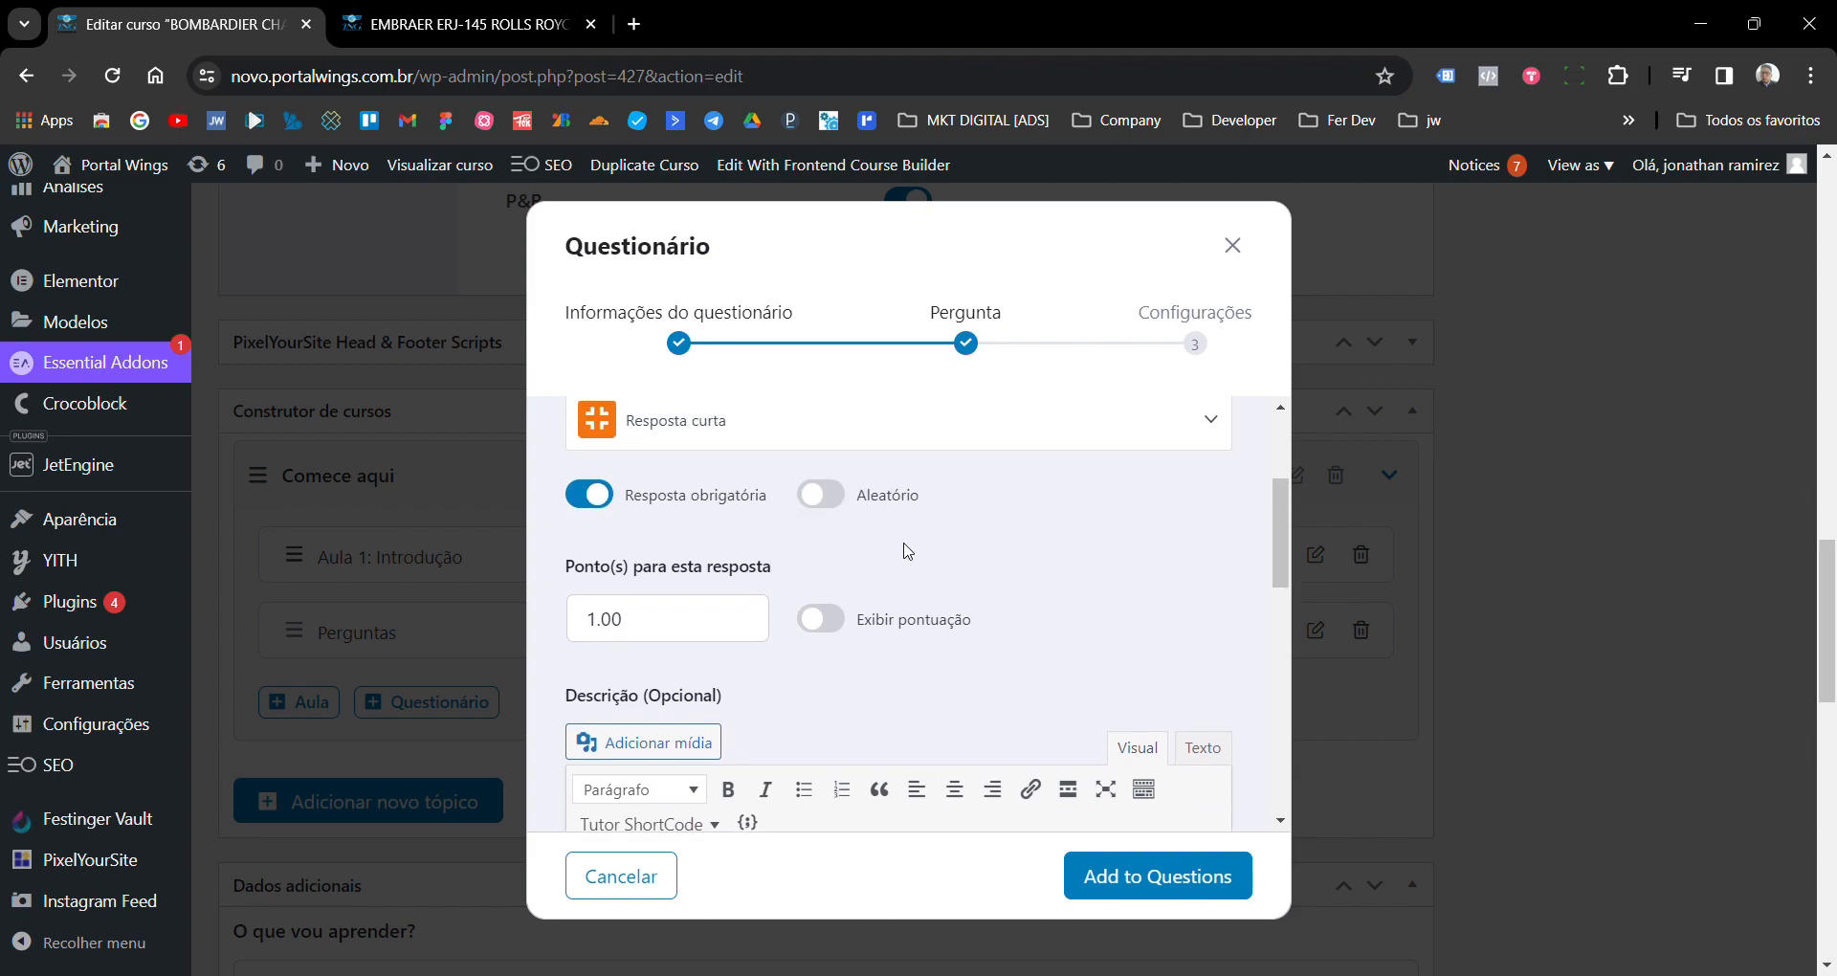
- Keep the question's points unchanged and enable Exibir pontuação so the score is displayed
click(673, 627)
drag(656, 626, 594, 619)
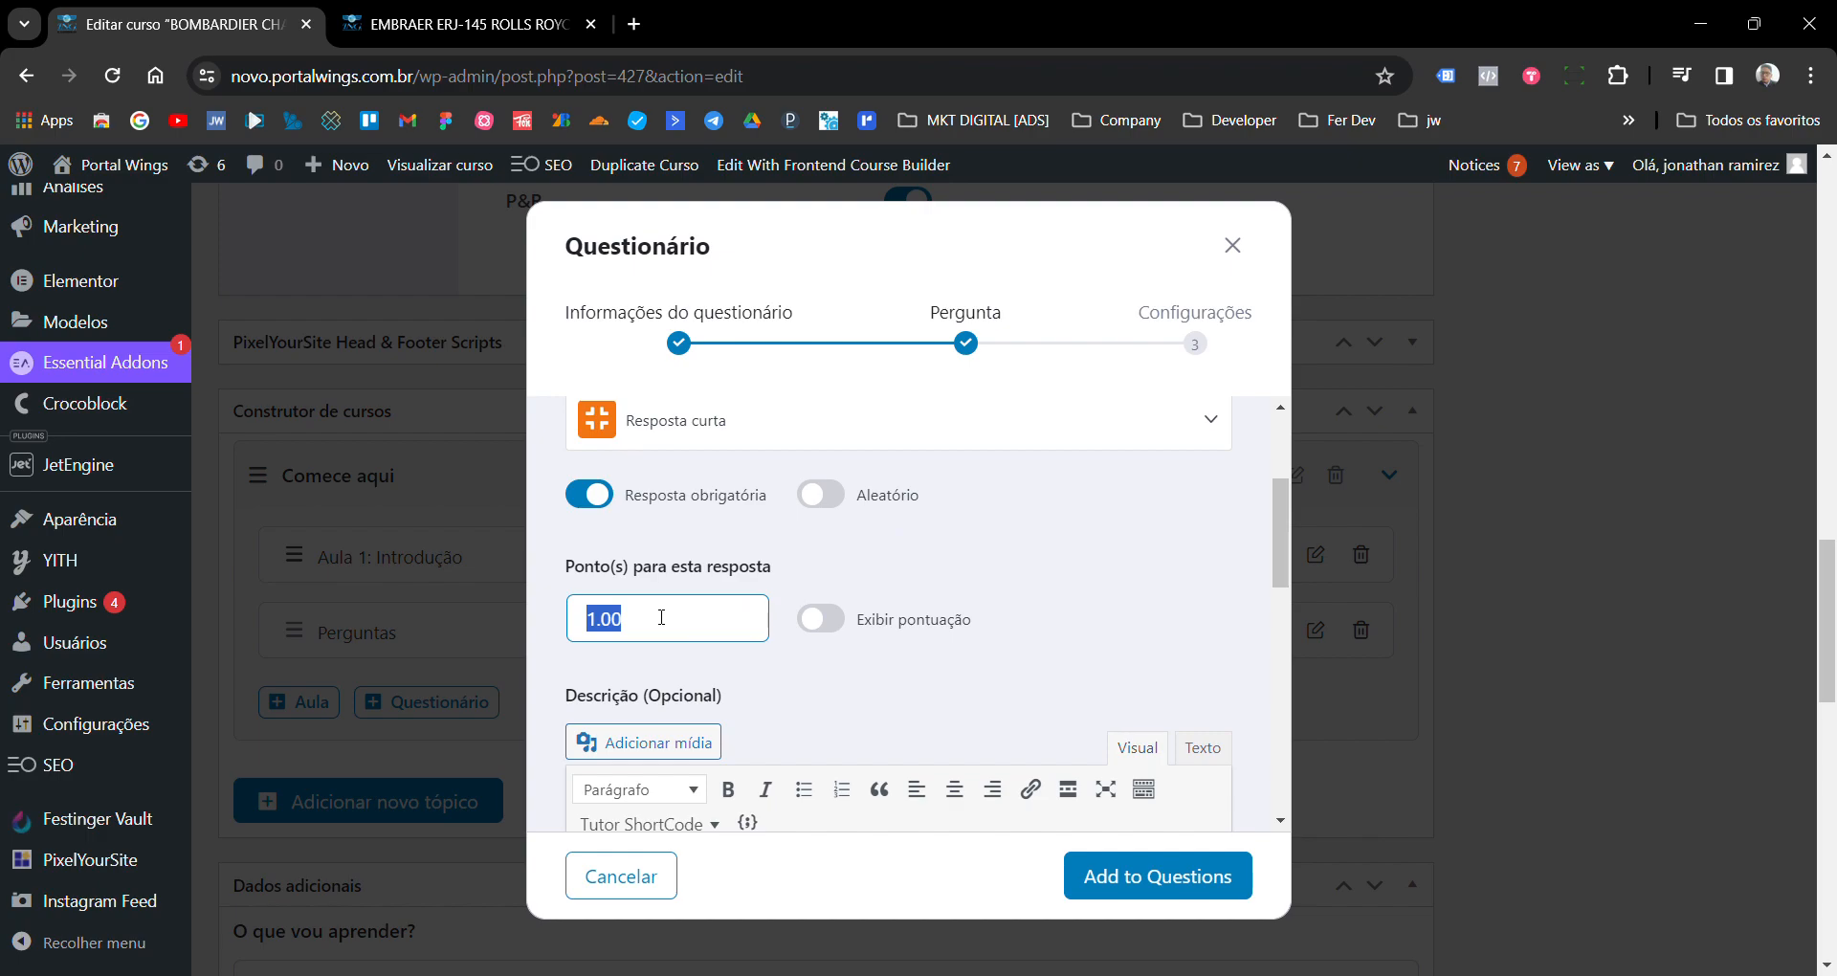
click(661, 617)
click(931, 660)
click(840, 626)
click(843, 629)
click(842, 629)
- Enter "asmfdklasmkdfklsaf" as the question's description and "descrever" as its answer explanation
scroll(955, 563, down, 3)
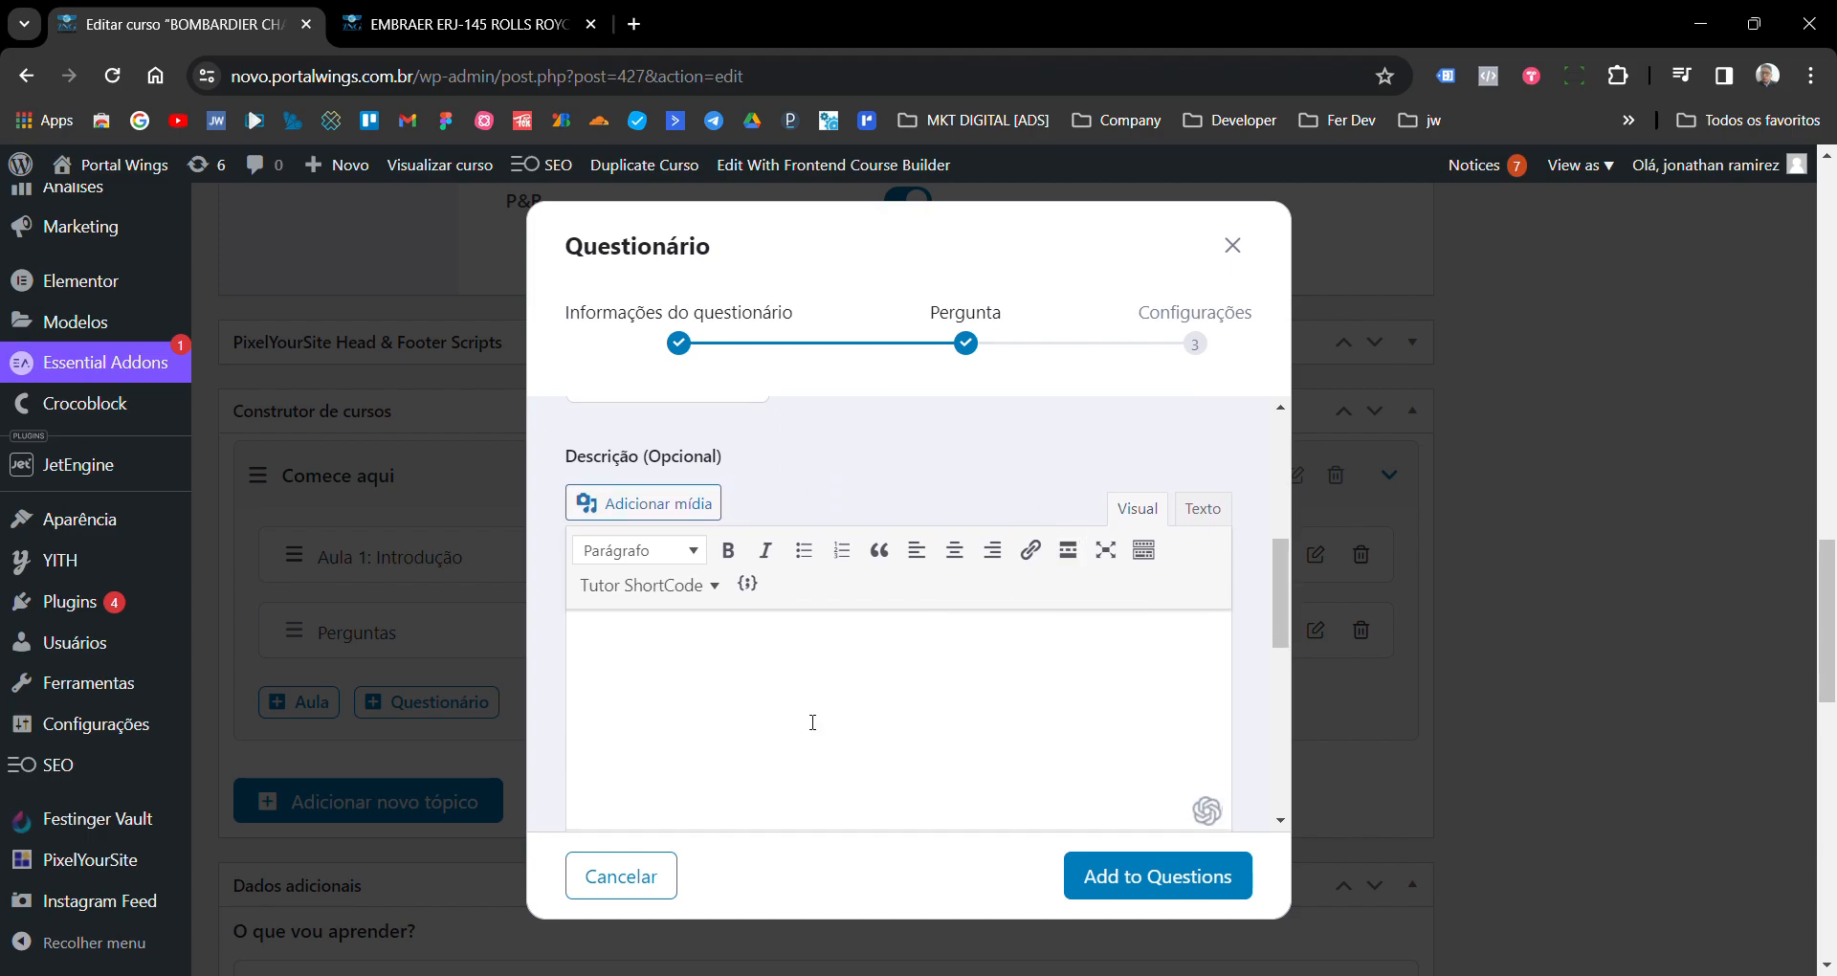
text(asmfdklasmkdfklsaf)
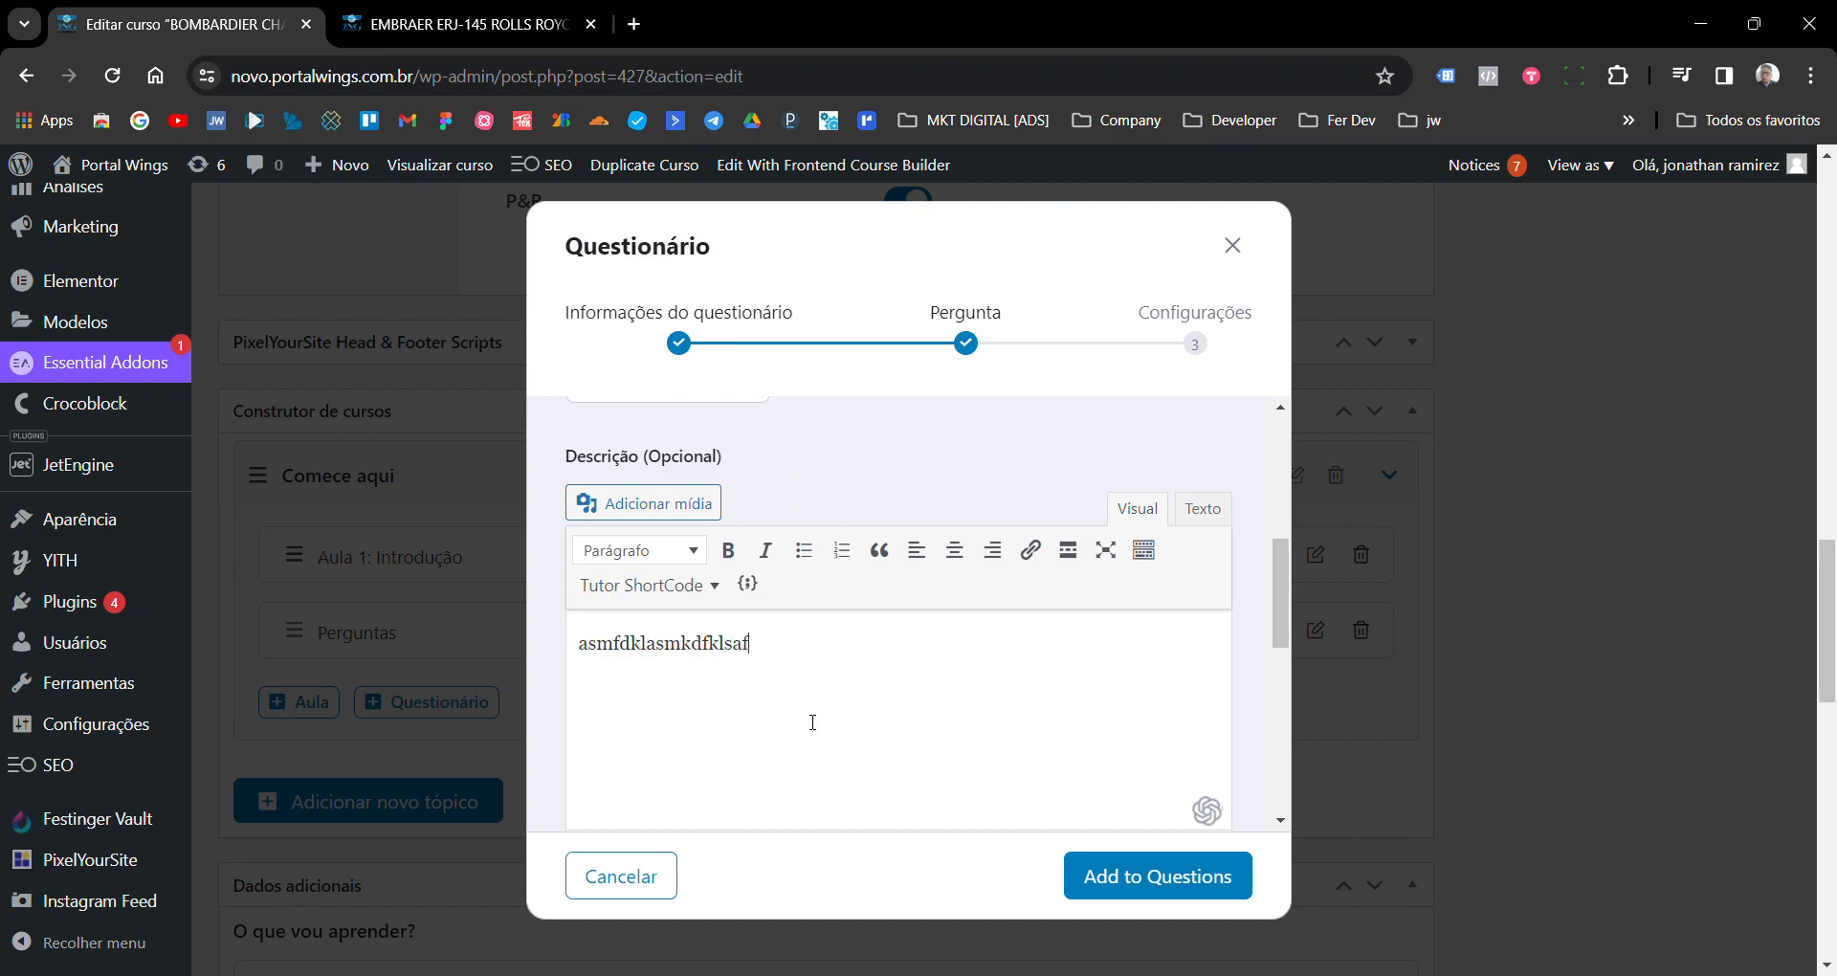
scroll(812, 723, down, 5)
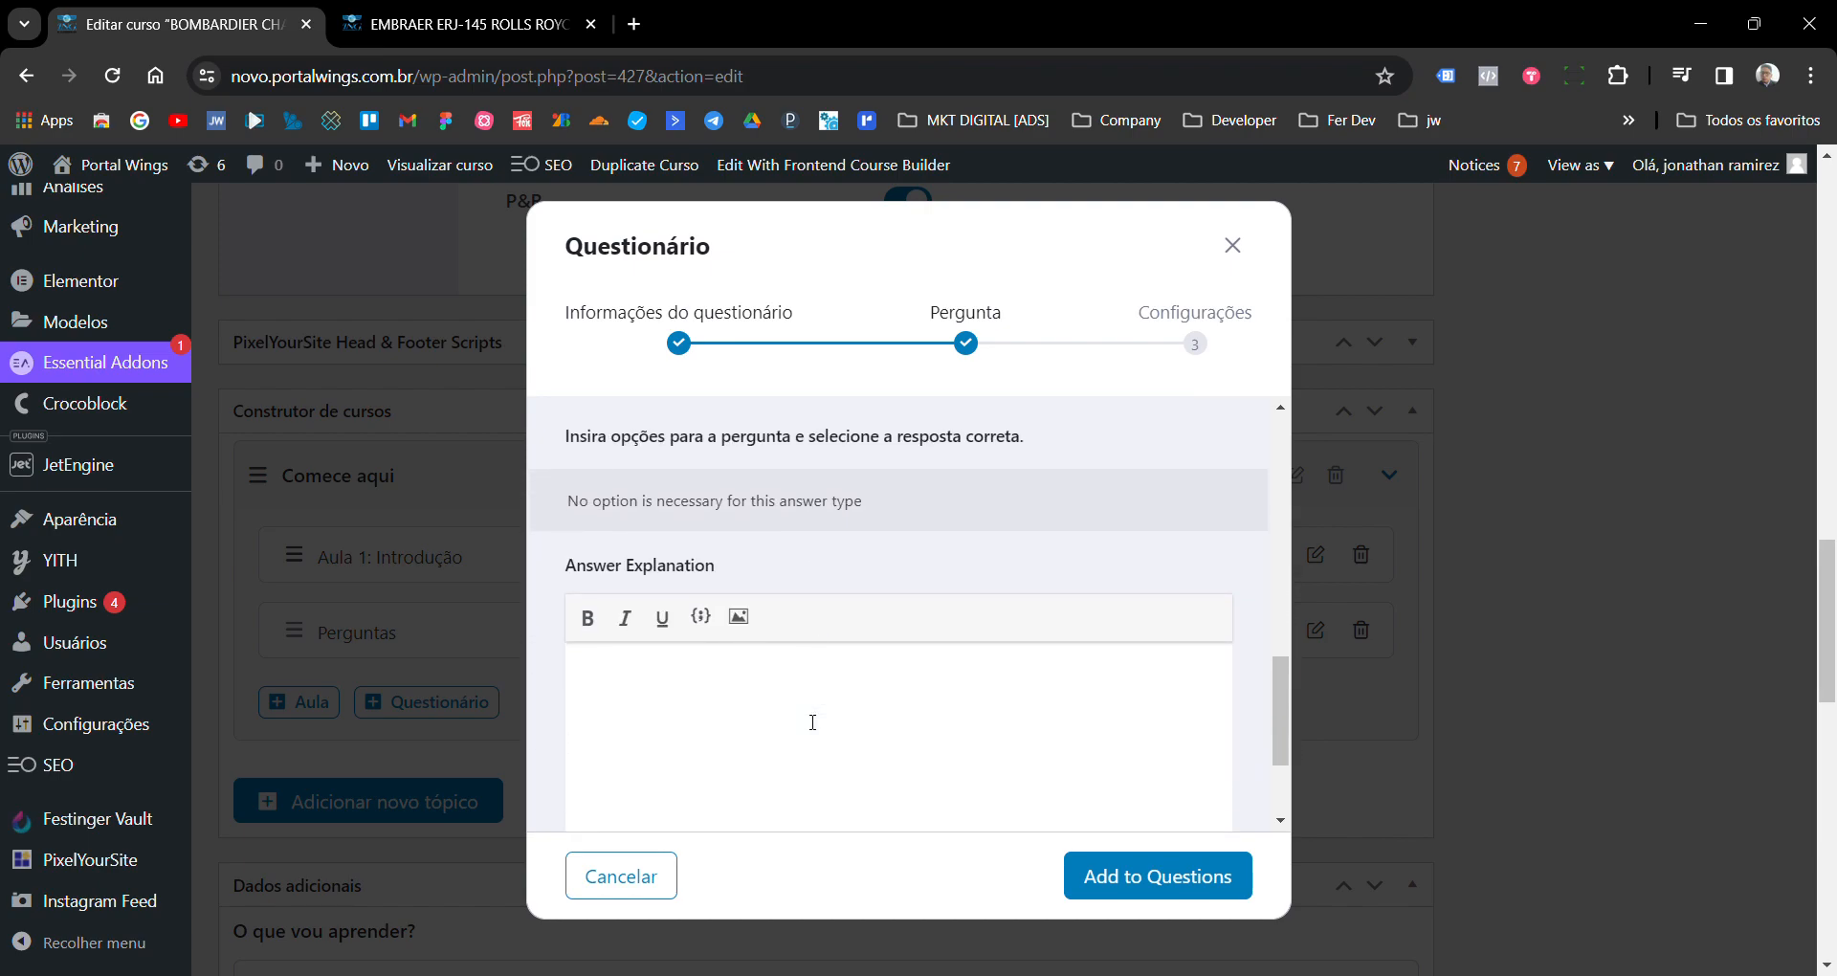
scroll(813, 722, up, 1)
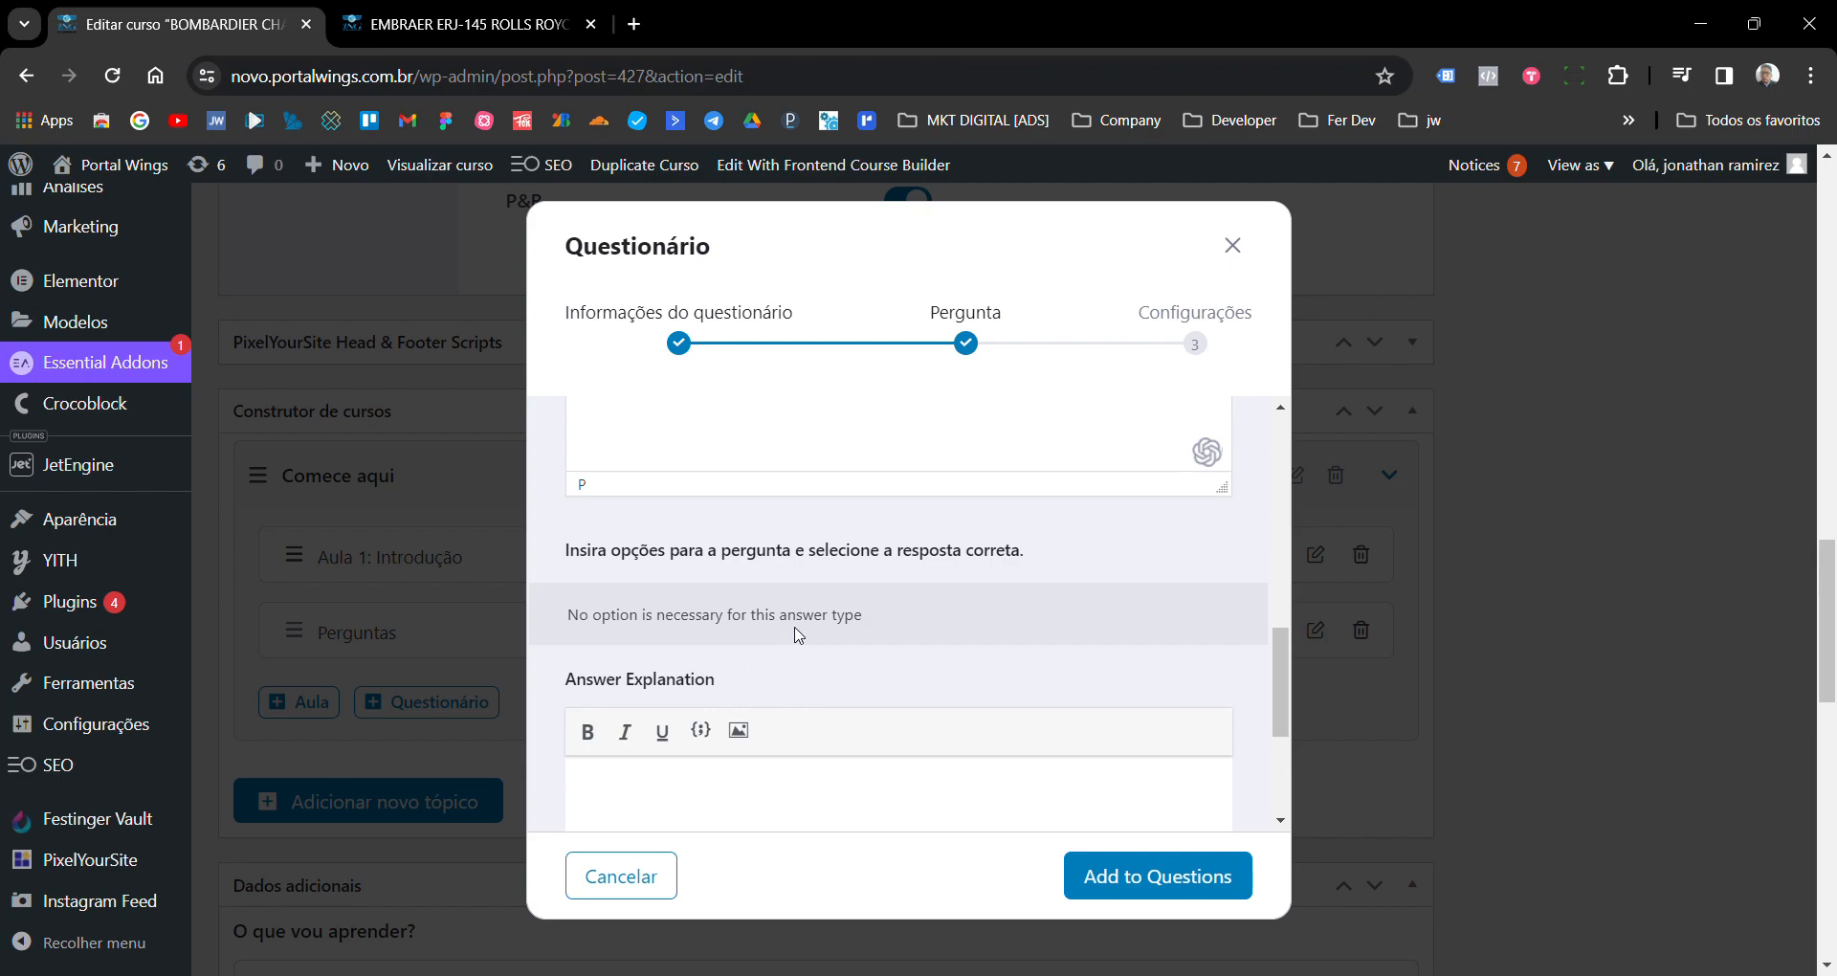
scroll(899, 650, down, 3)
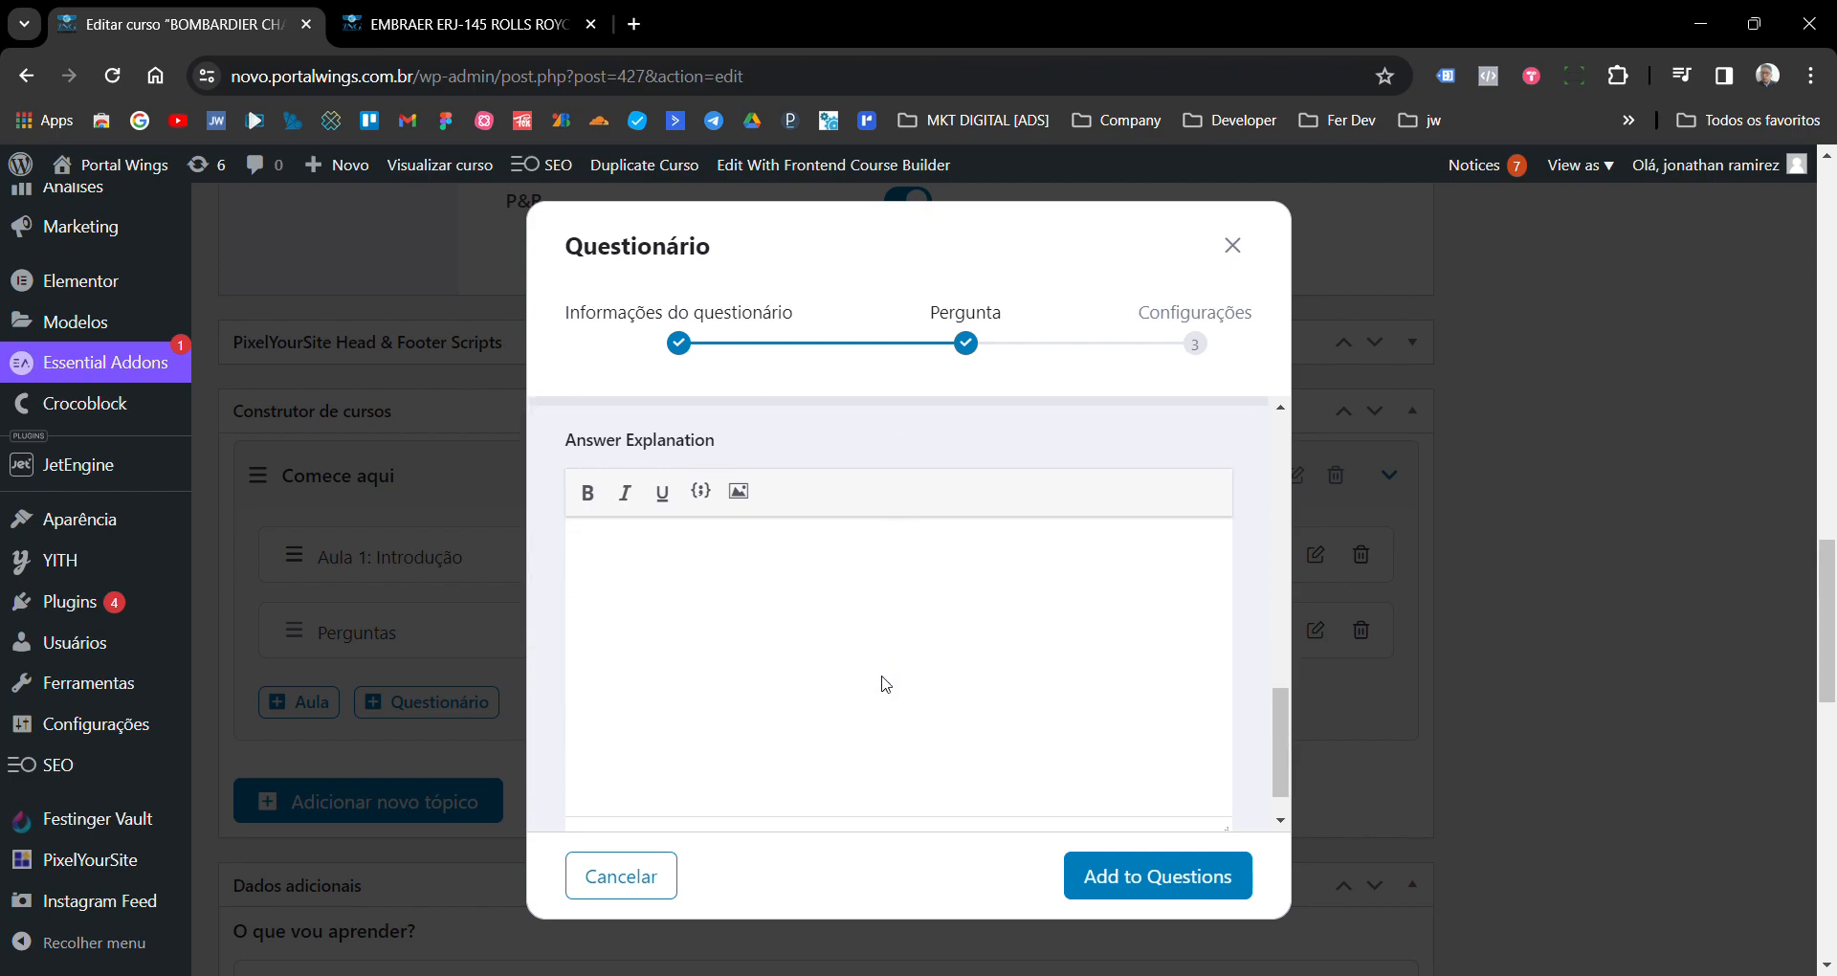
text(descrever)
- Switch the question type of "Quanto é 1 + 1 ??" to Múltipla escolha
scroll(846, 648, up, 3)
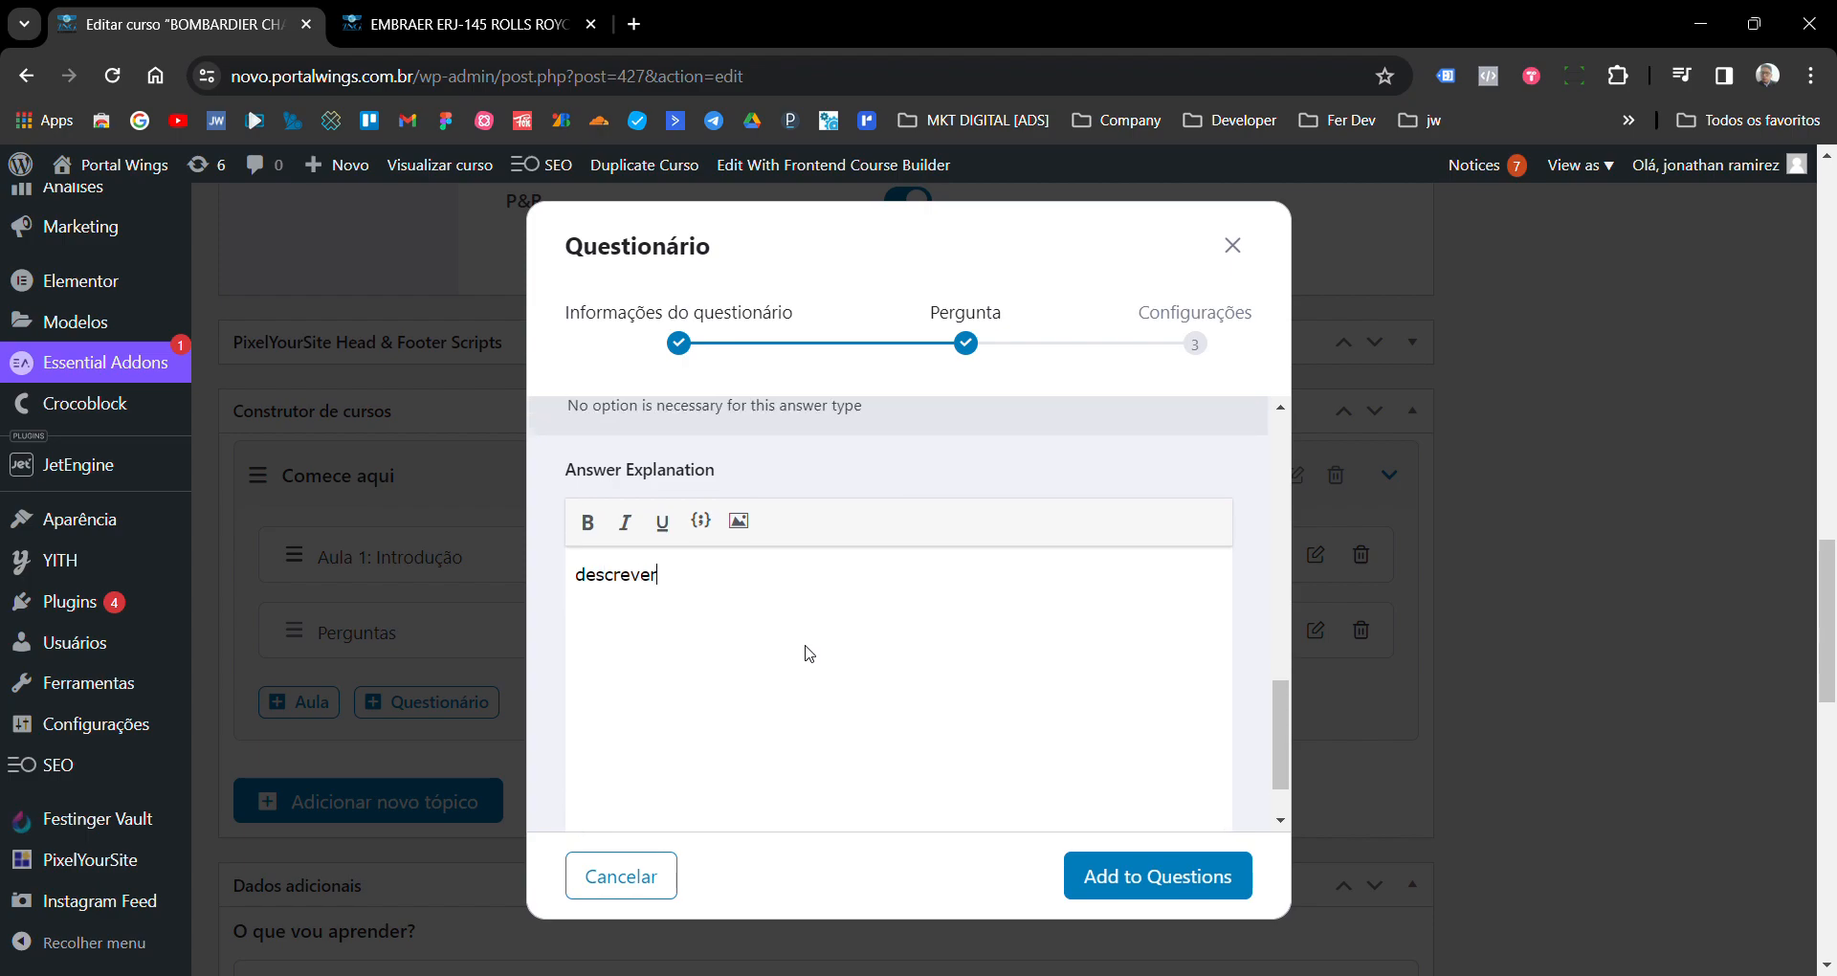
triple_click(784, 628)
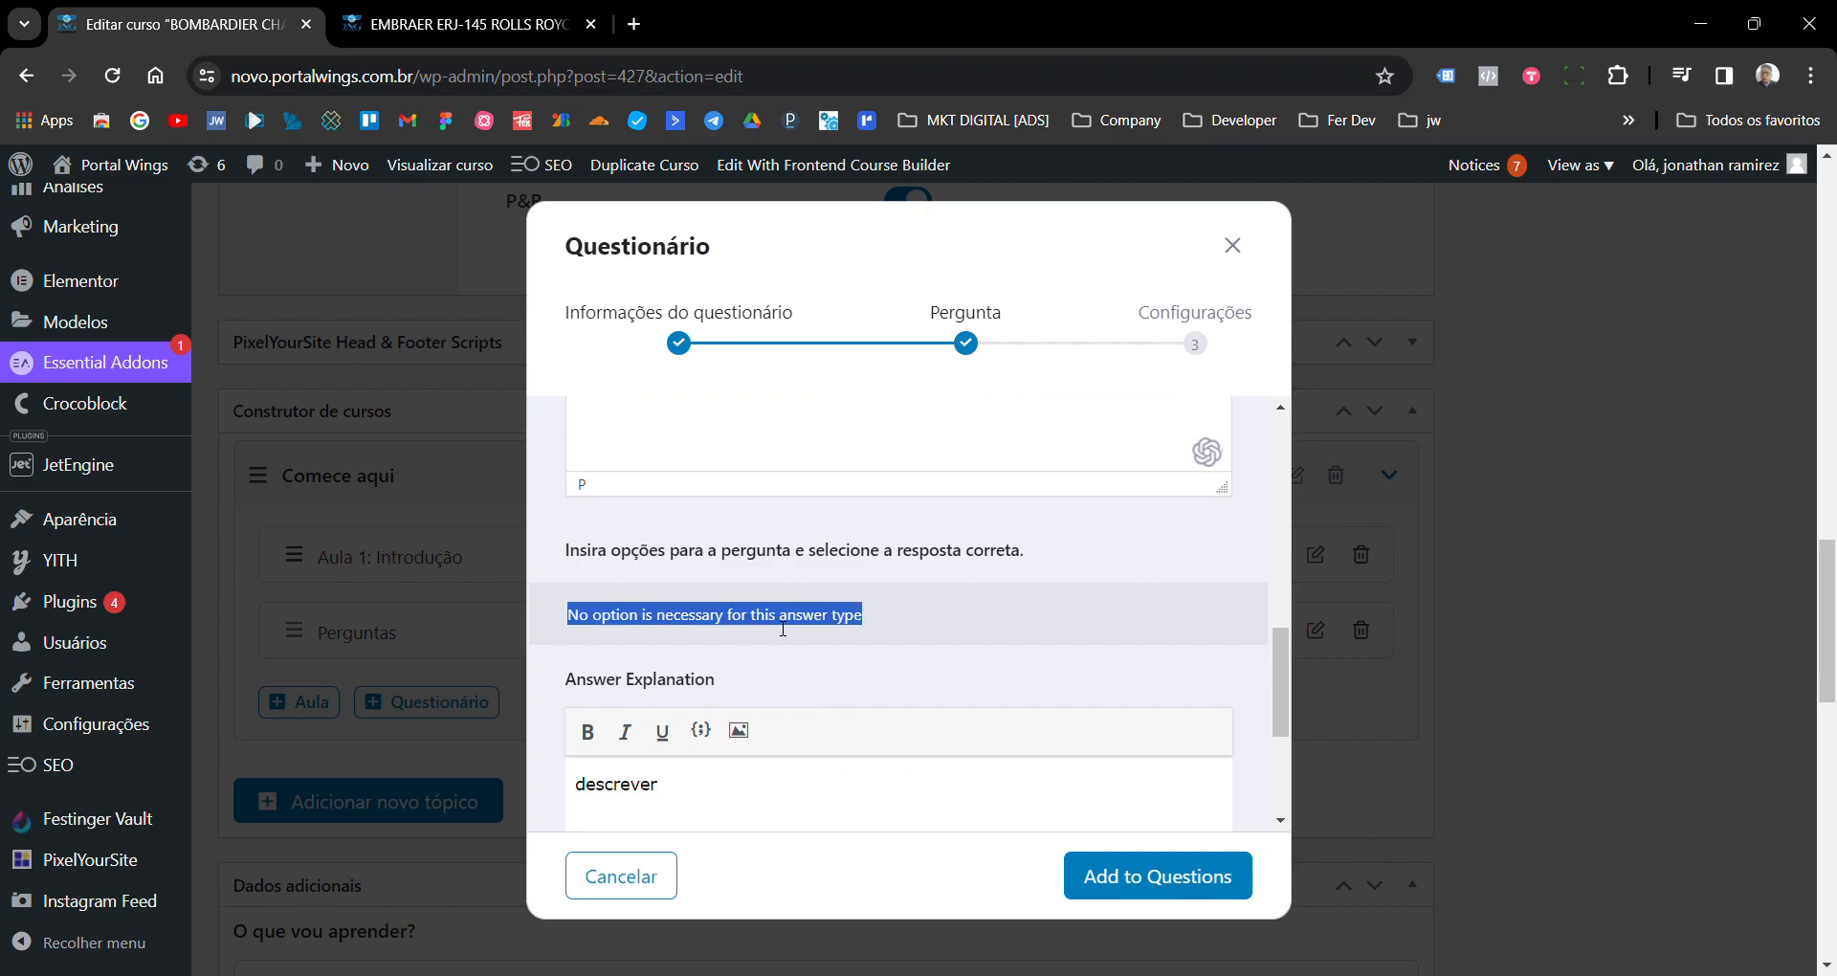
scroll(783, 628, up, 6)
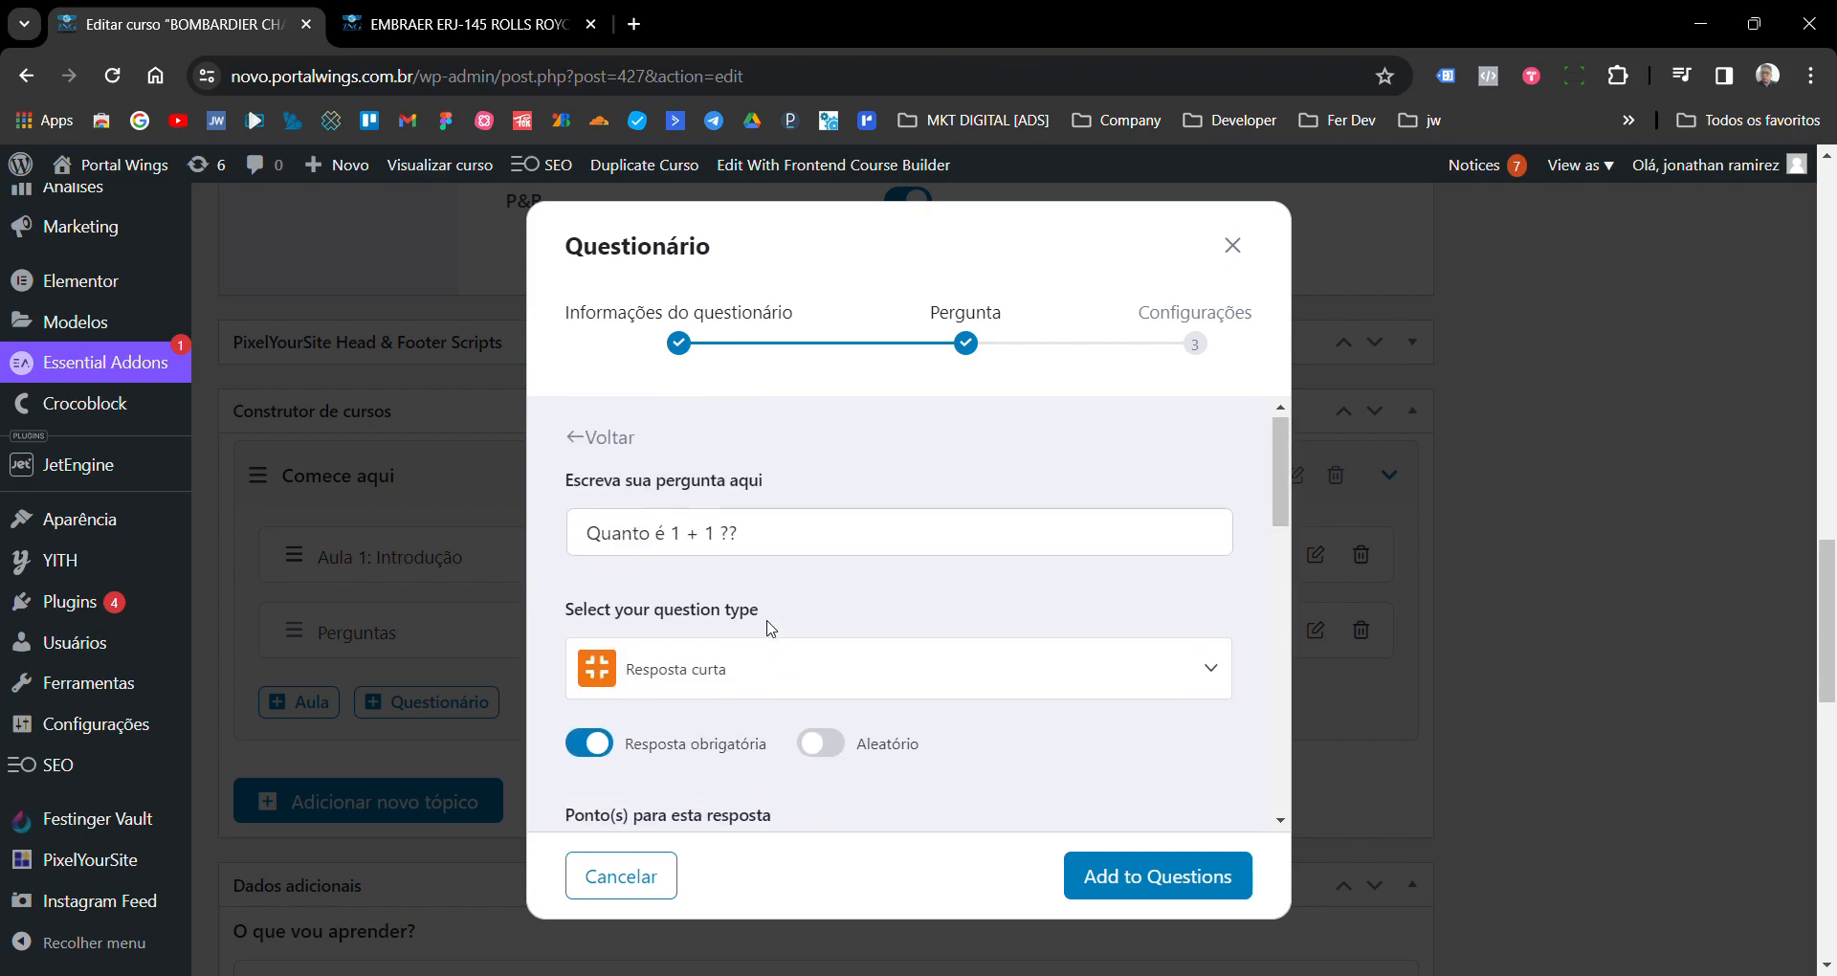
scroll(772, 631, down, 4)
scroll(773, 631, up, 3)
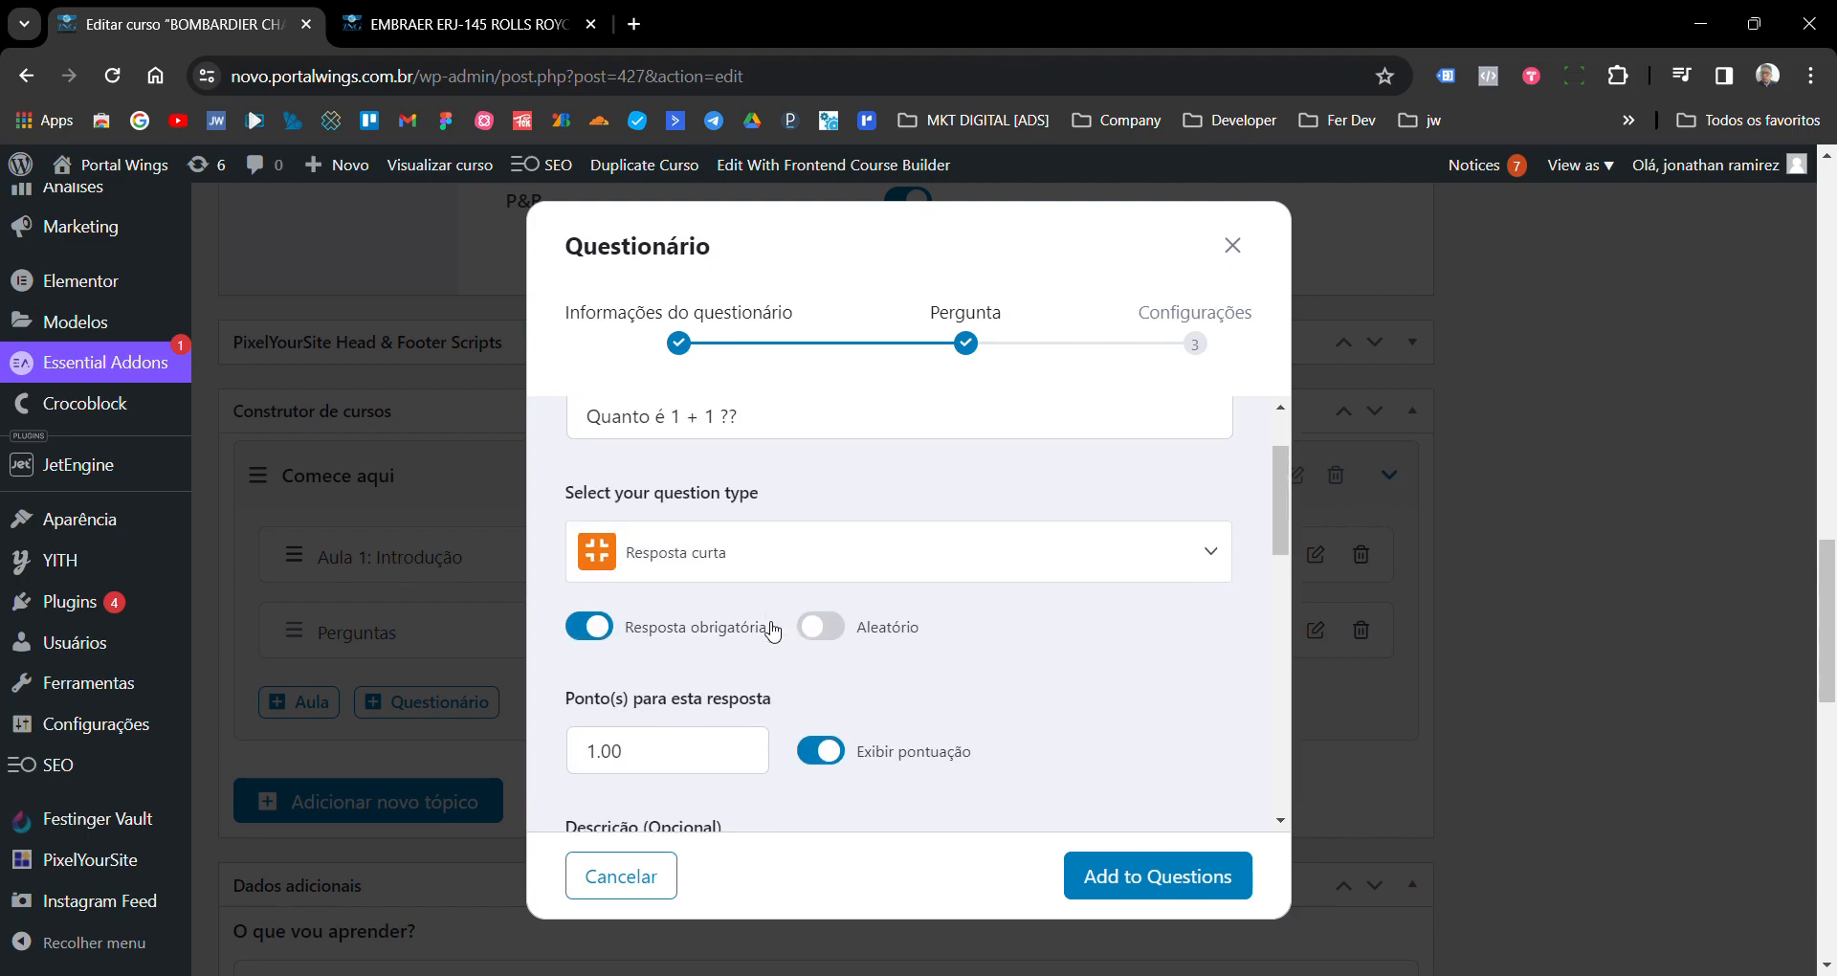
click(759, 560)
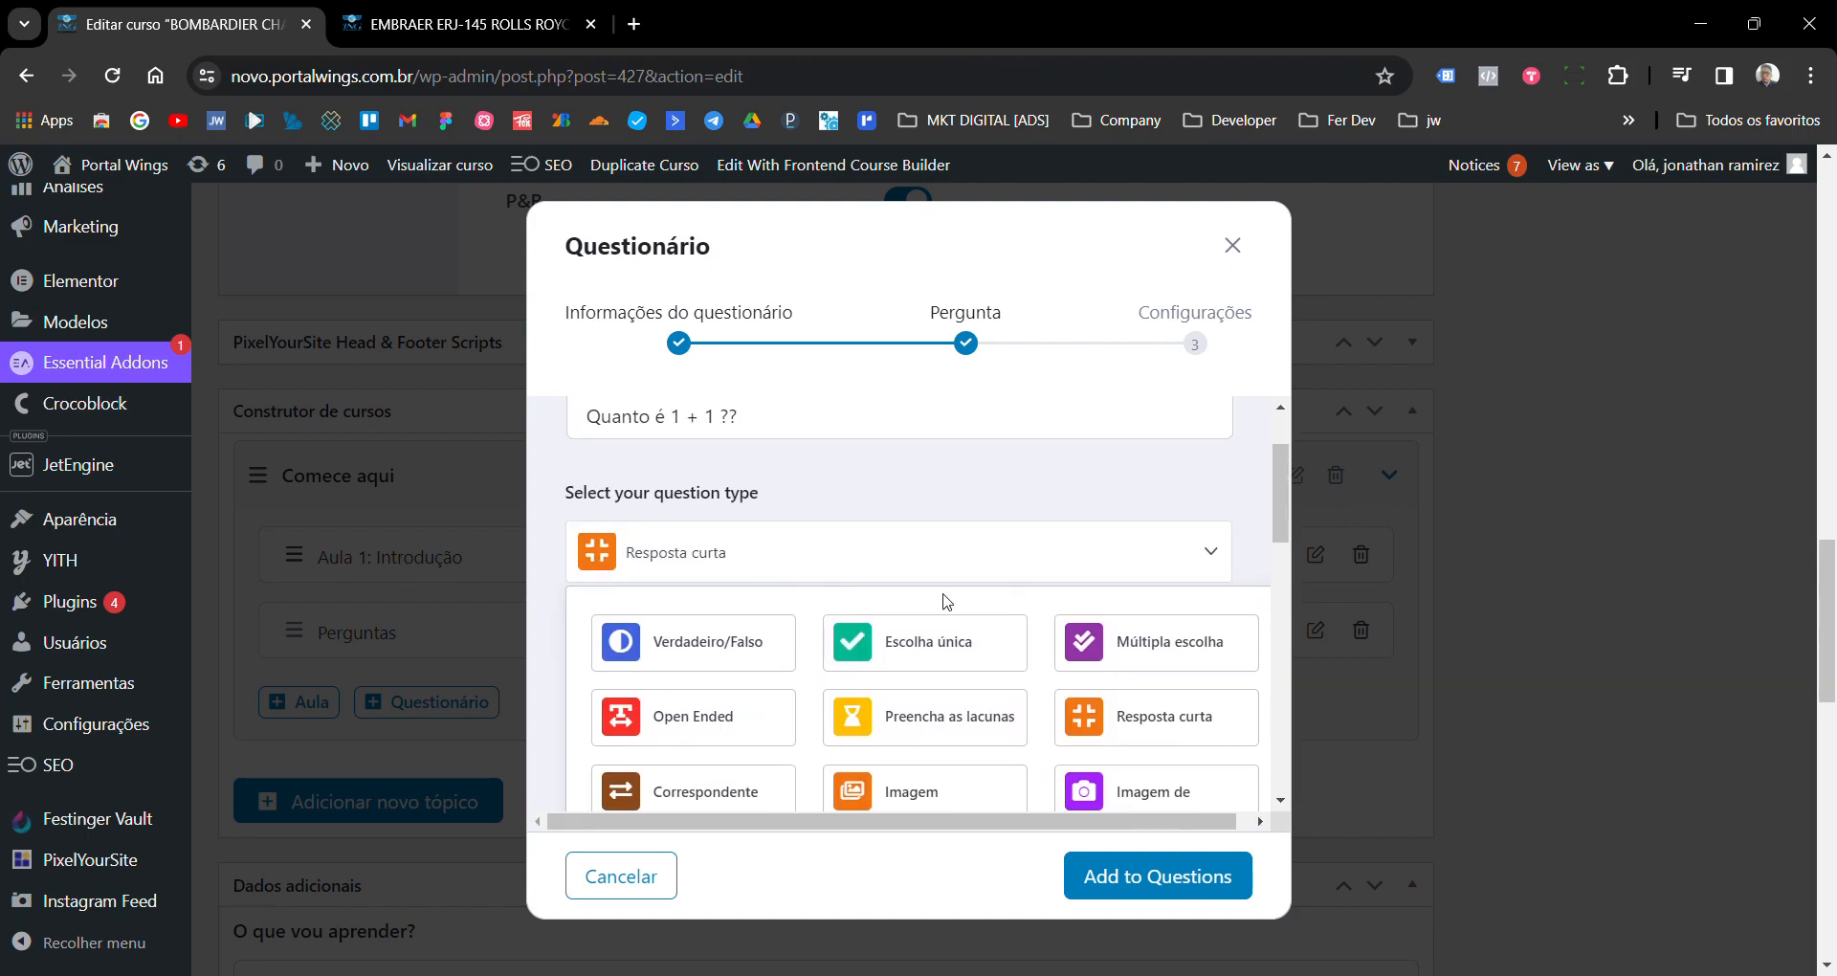
click(1148, 636)
scroll(1143, 637, down, 5)
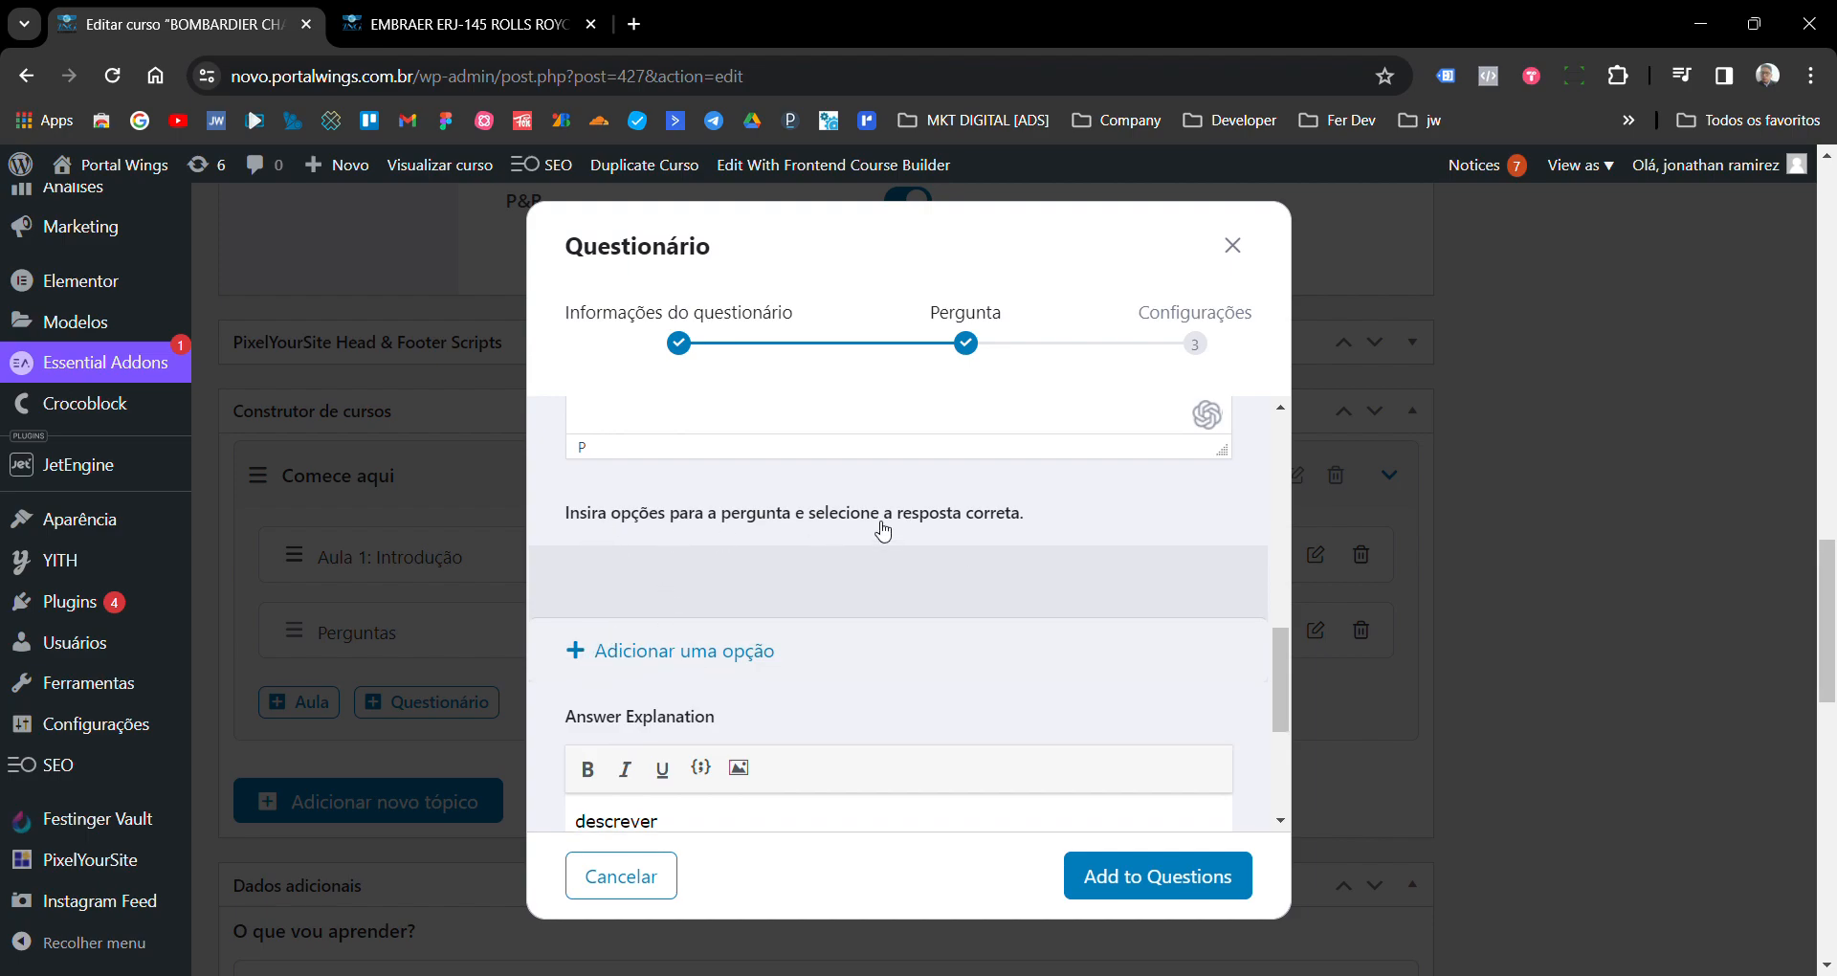
- Add an answer option titled "teste" to the multiple-choice question, displayed as Somente texto
click(667, 656)
click(674, 657)
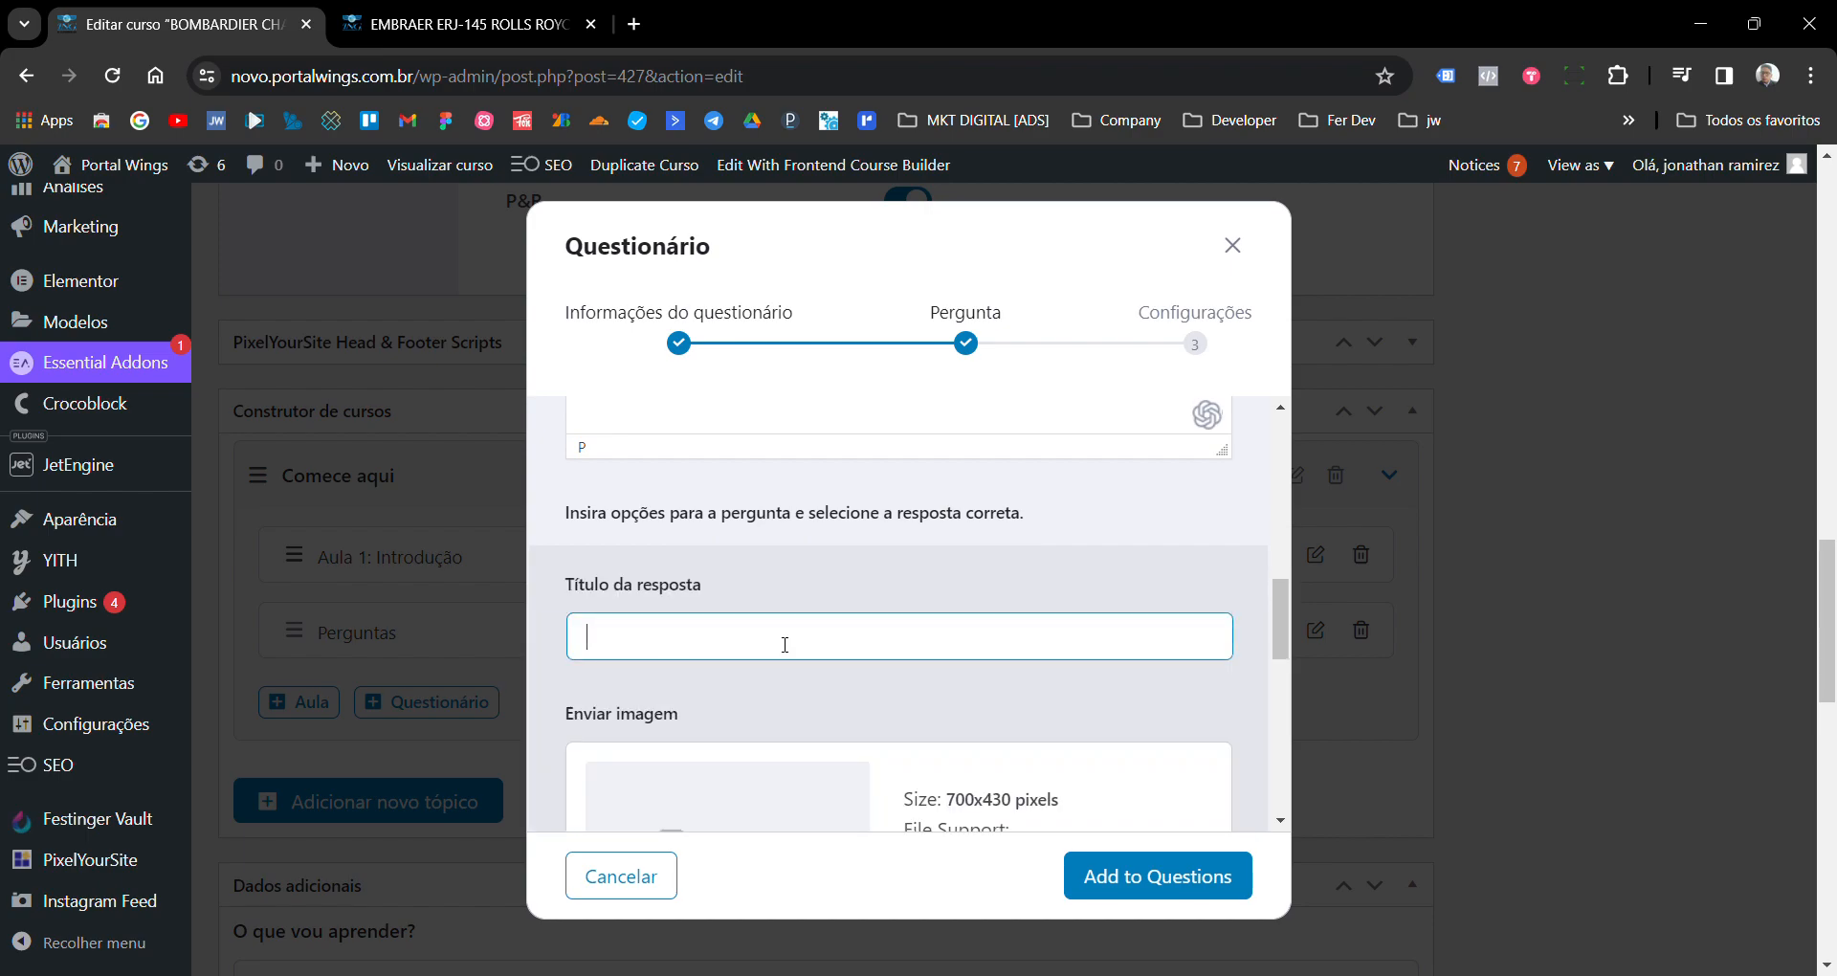
scroll(784, 639, down, 1)
text(test)
scroll(875, 574, down, 3)
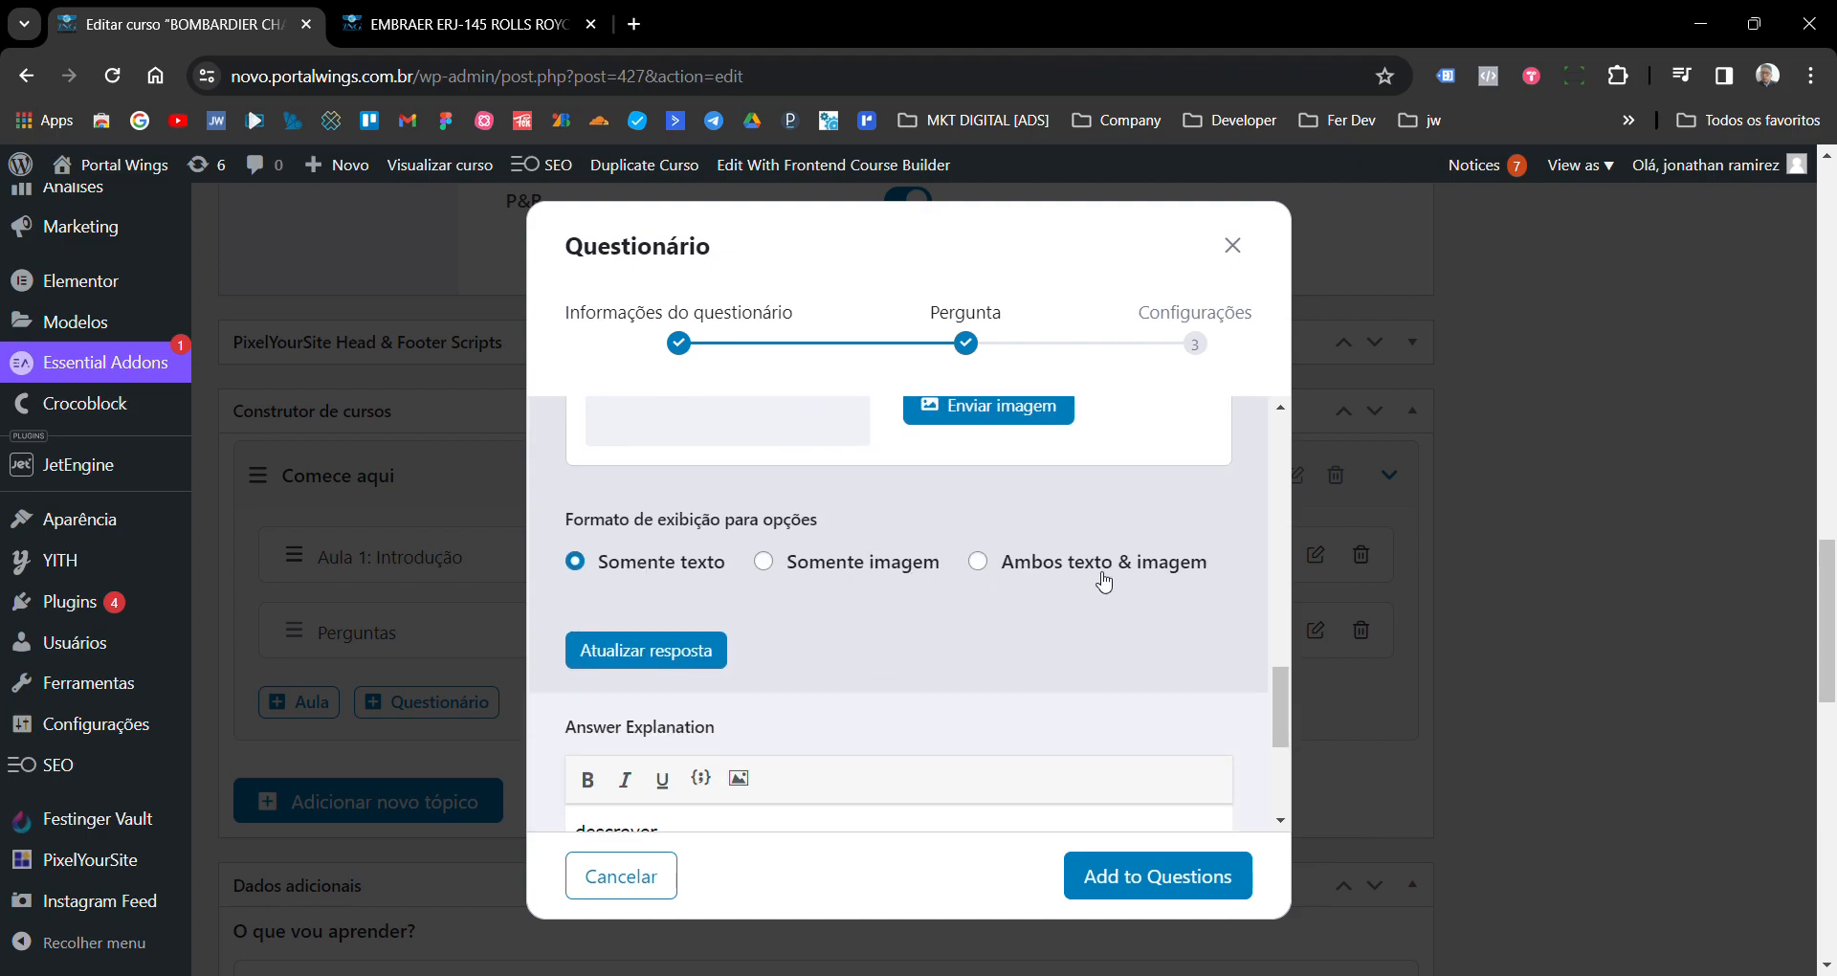
click(696, 658)
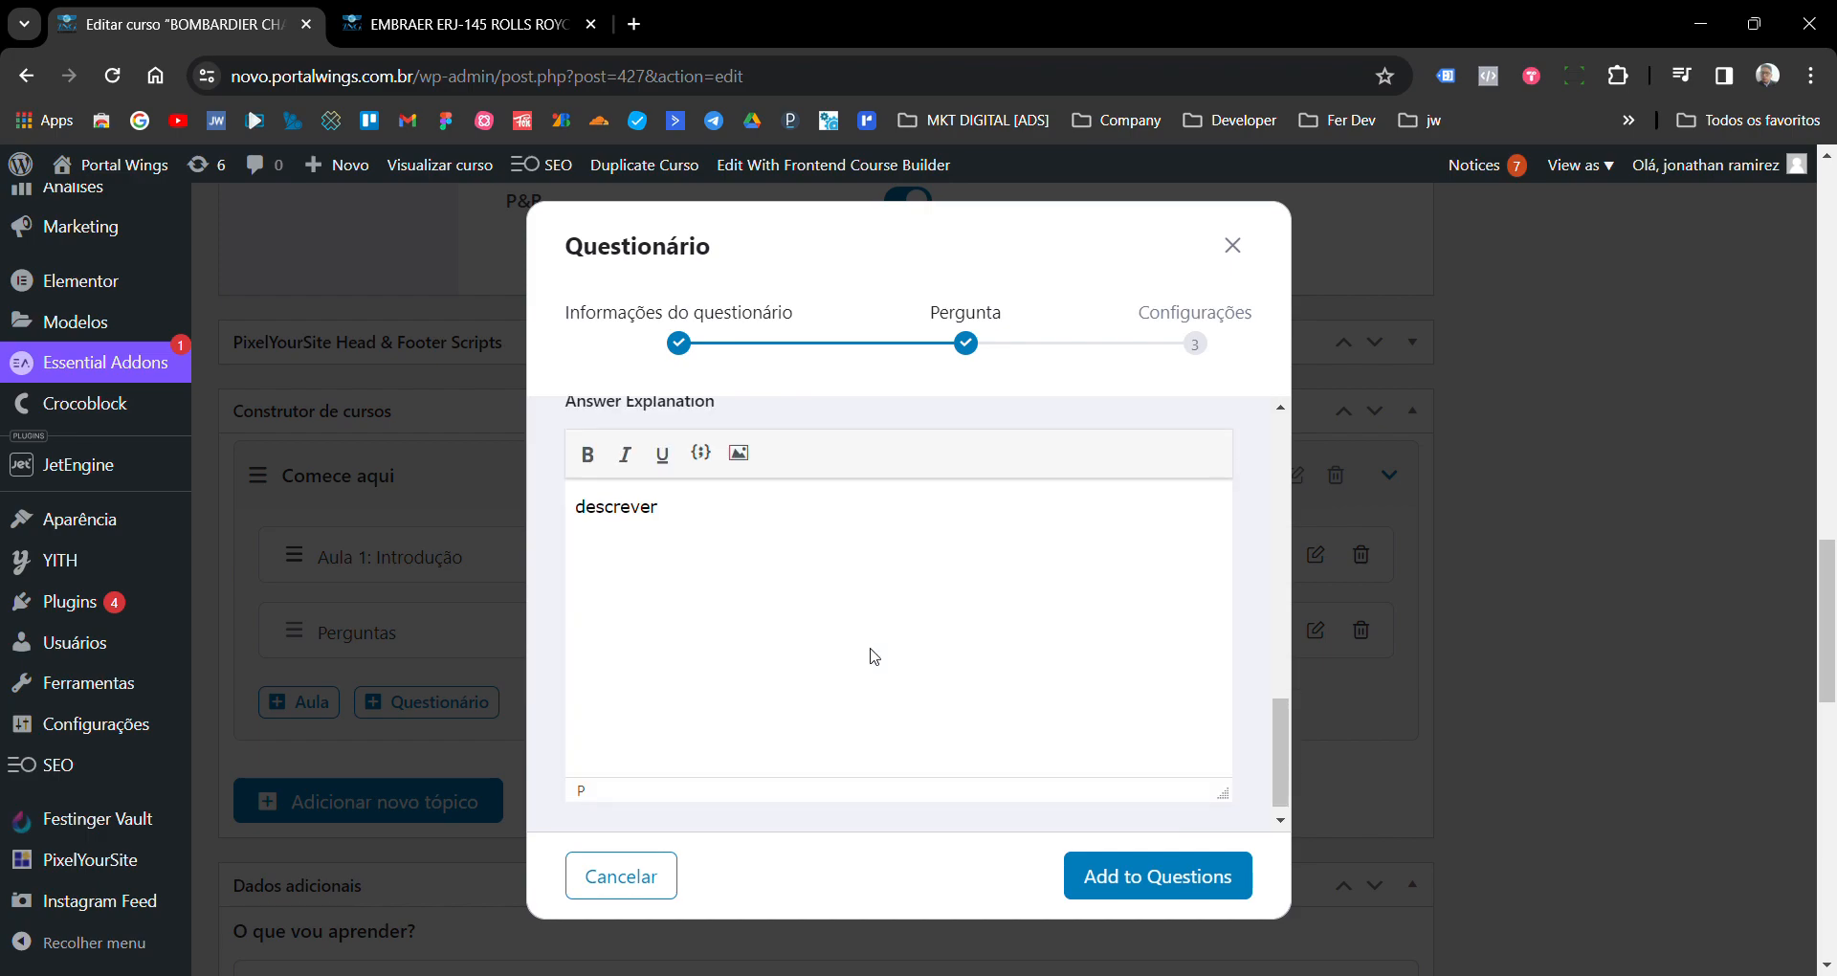
- Add a second answer option titled "teste 2" to the multiple-choice question
scroll(875, 656, up, 3)
scroll(874, 656, down, 2)
click(741, 601)
drag(729, 572, 747, 533)
click(747, 536)
text(teste 2)
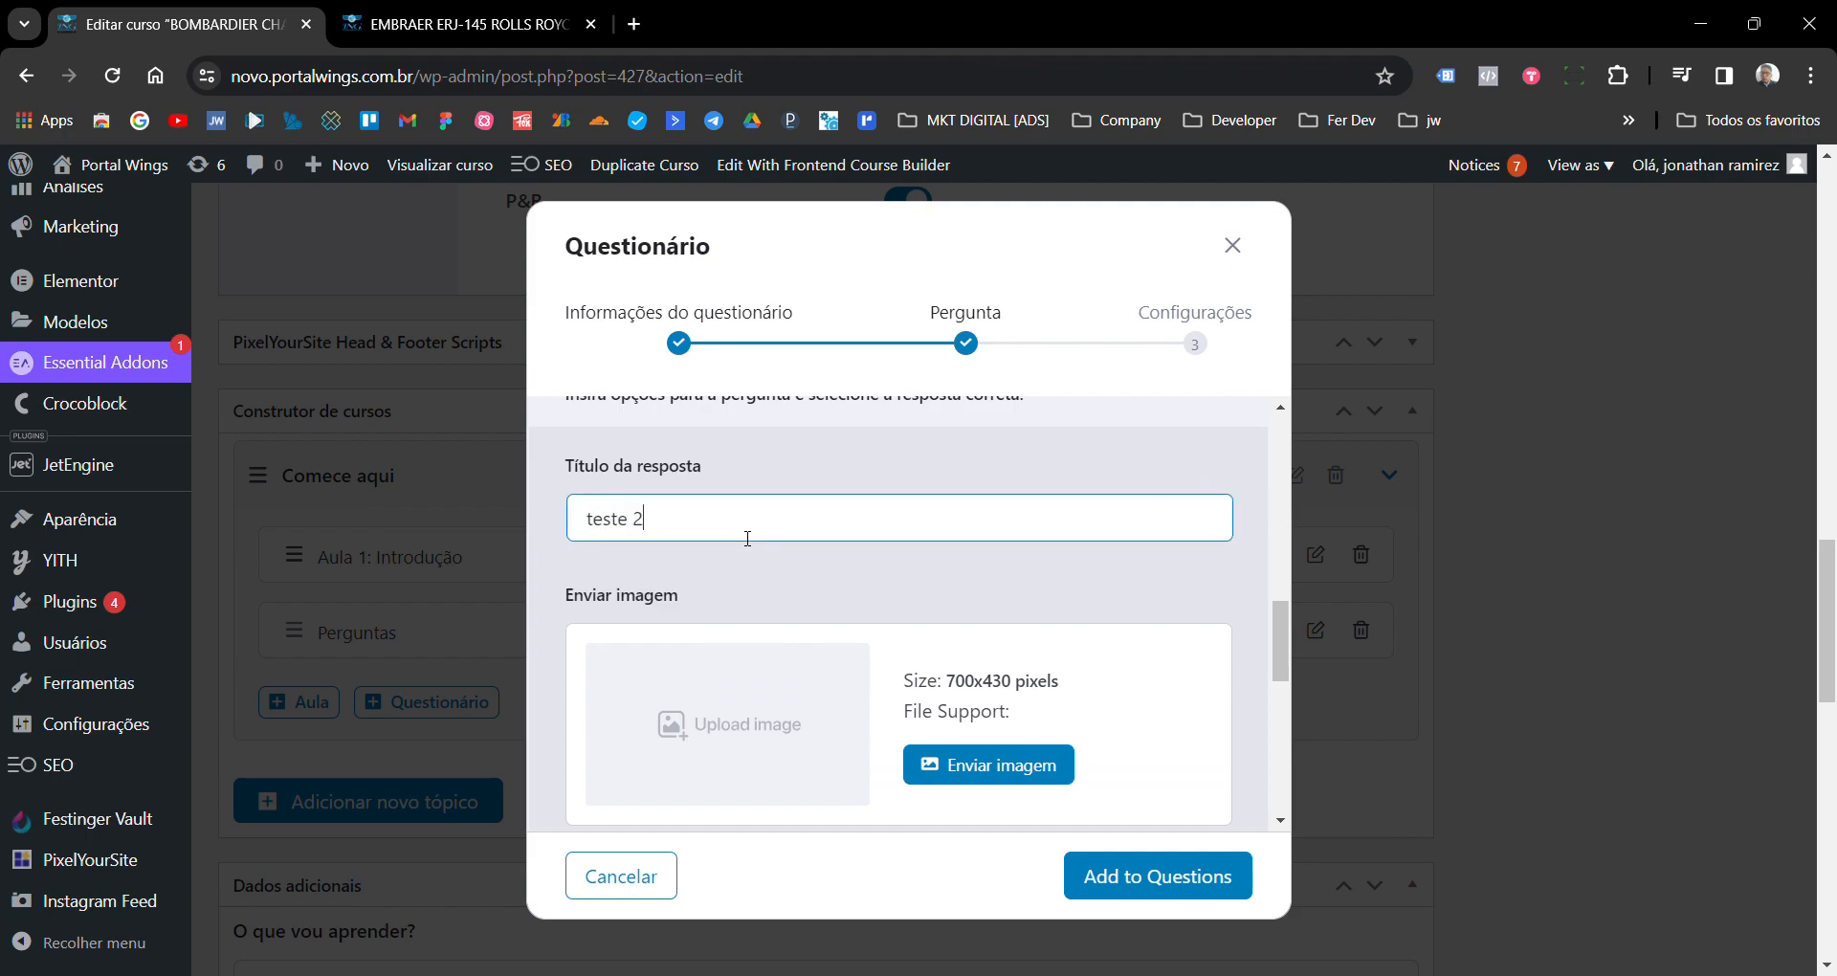
scroll(747, 538, down, 5)
click(705, 533)
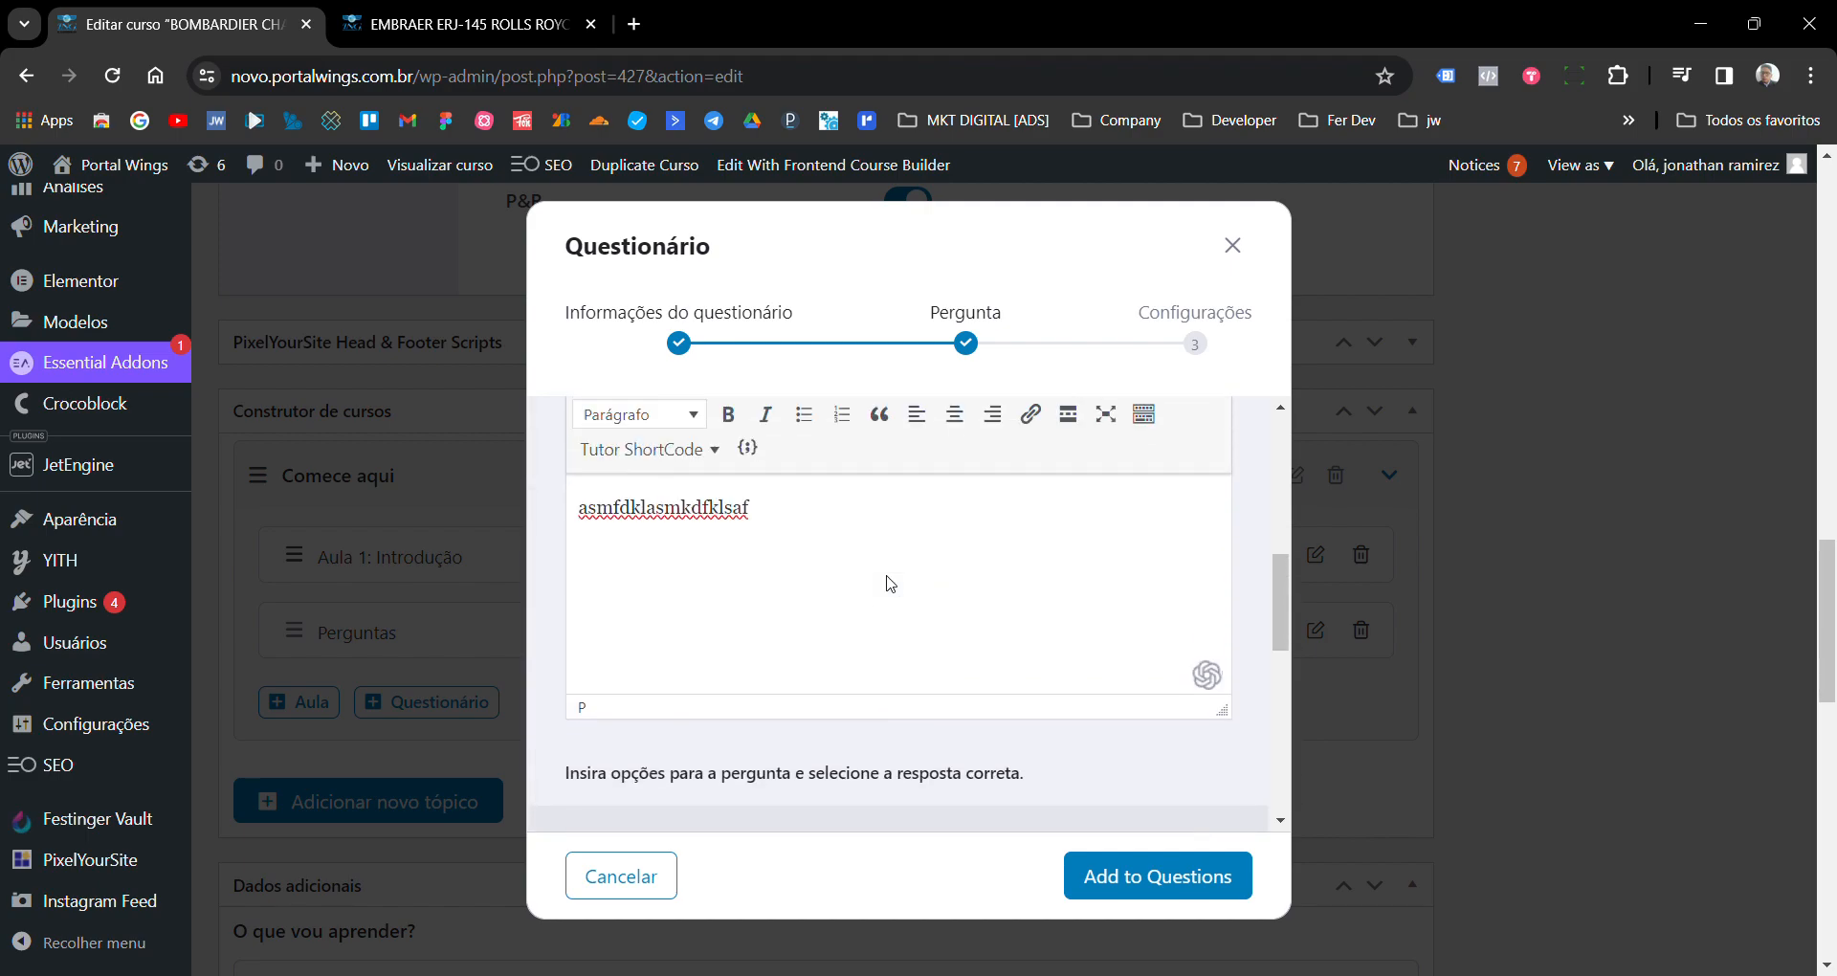
- Try marking both answer options as correct, leaving only "teste 2" selected
click(1093, 523)
click(1095, 597)
click(1093, 521)
click(1092, 597)
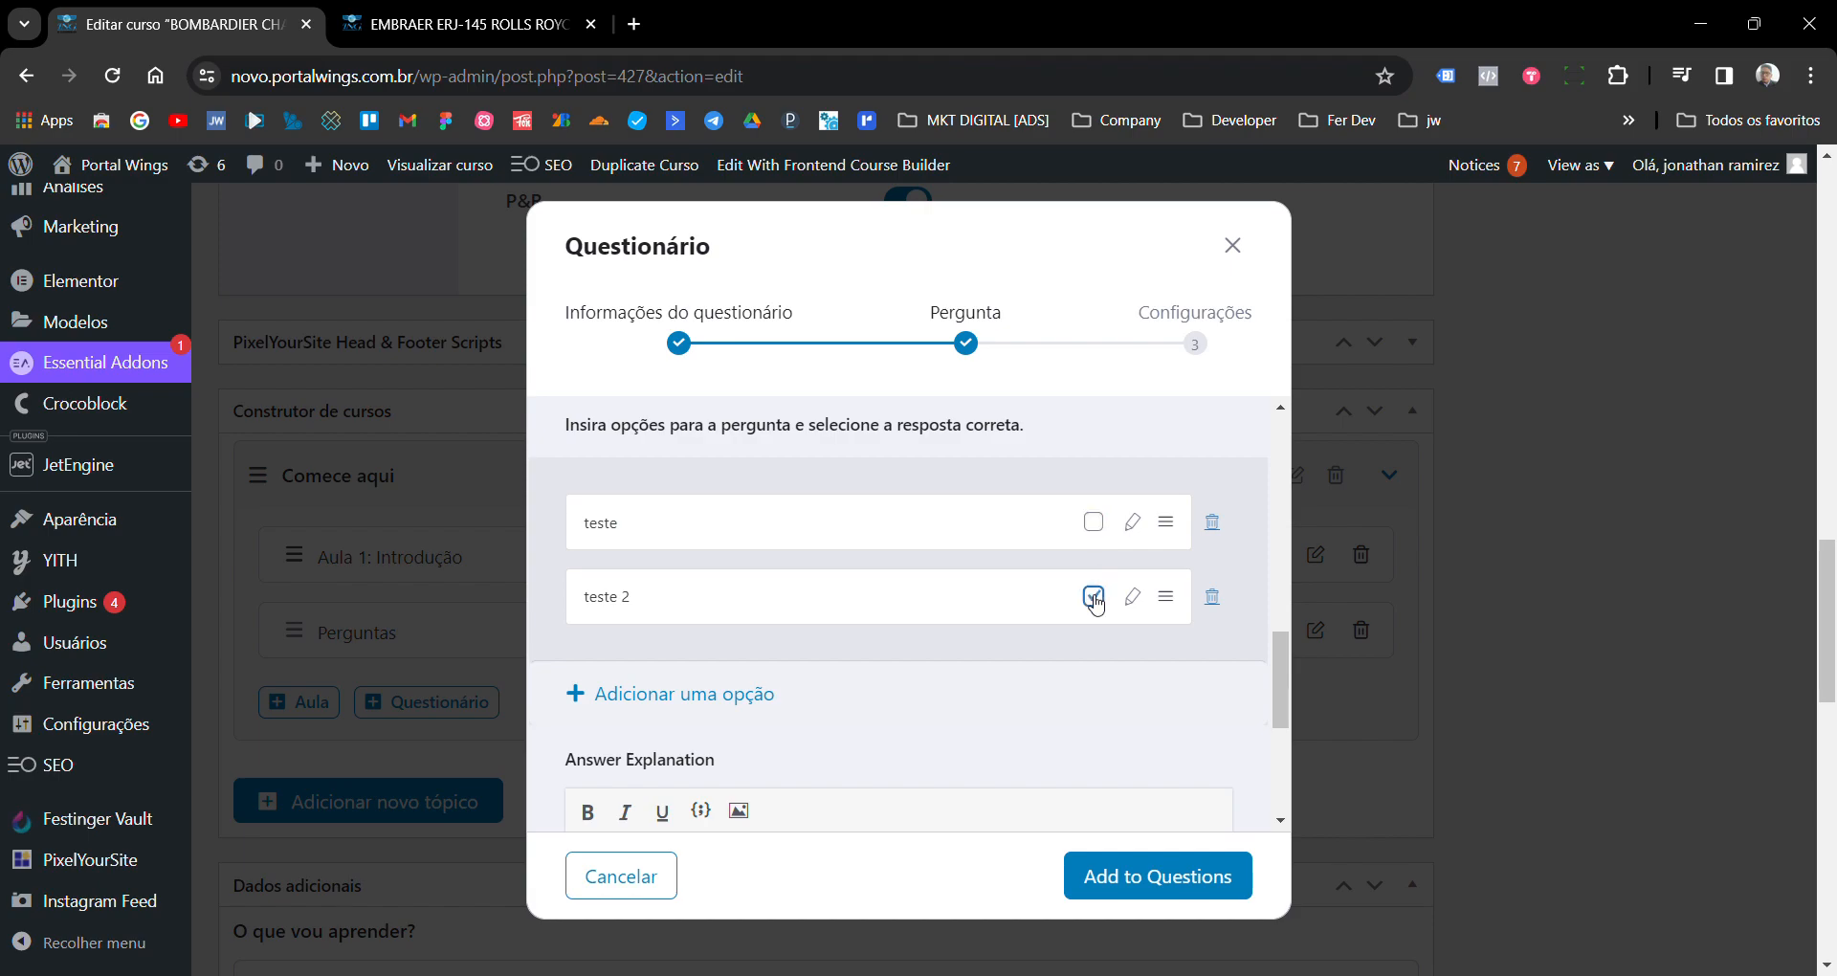
- Change the question type to Verdadeiro/Falso and mark Falso as the correct answer
scroll(1095, 601, up, 10)
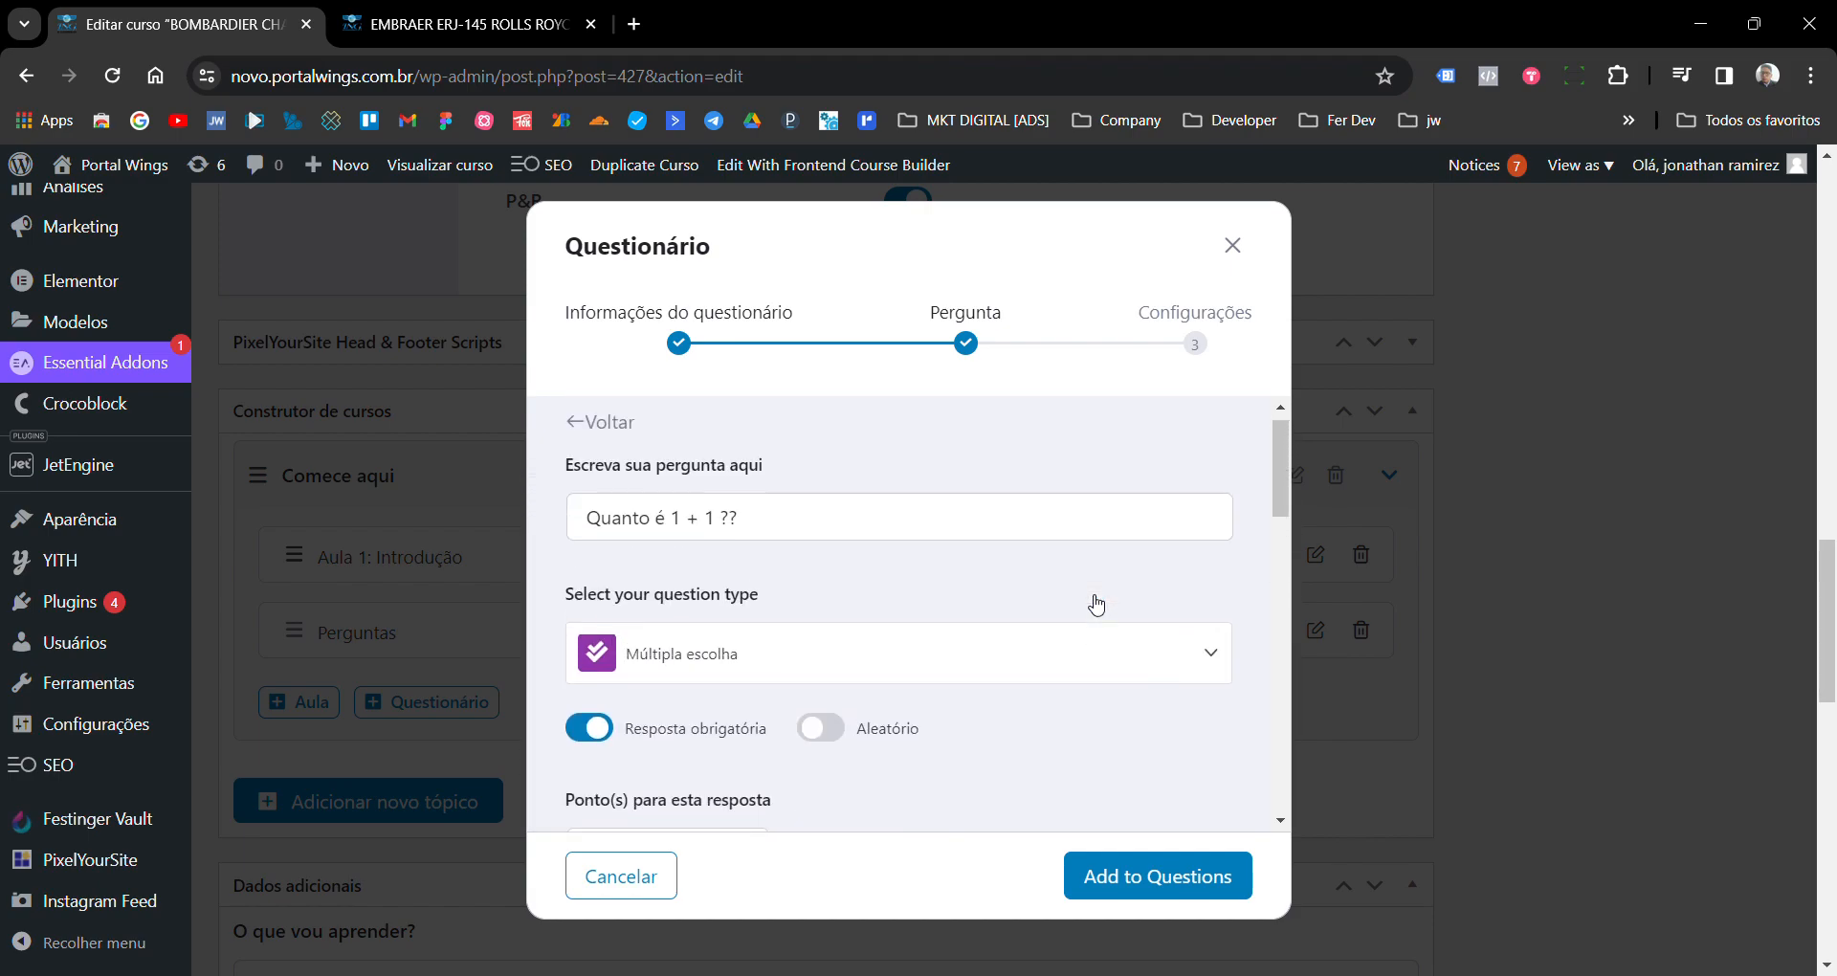
scroll(1052, 603, down, 1)
click(857, 543)
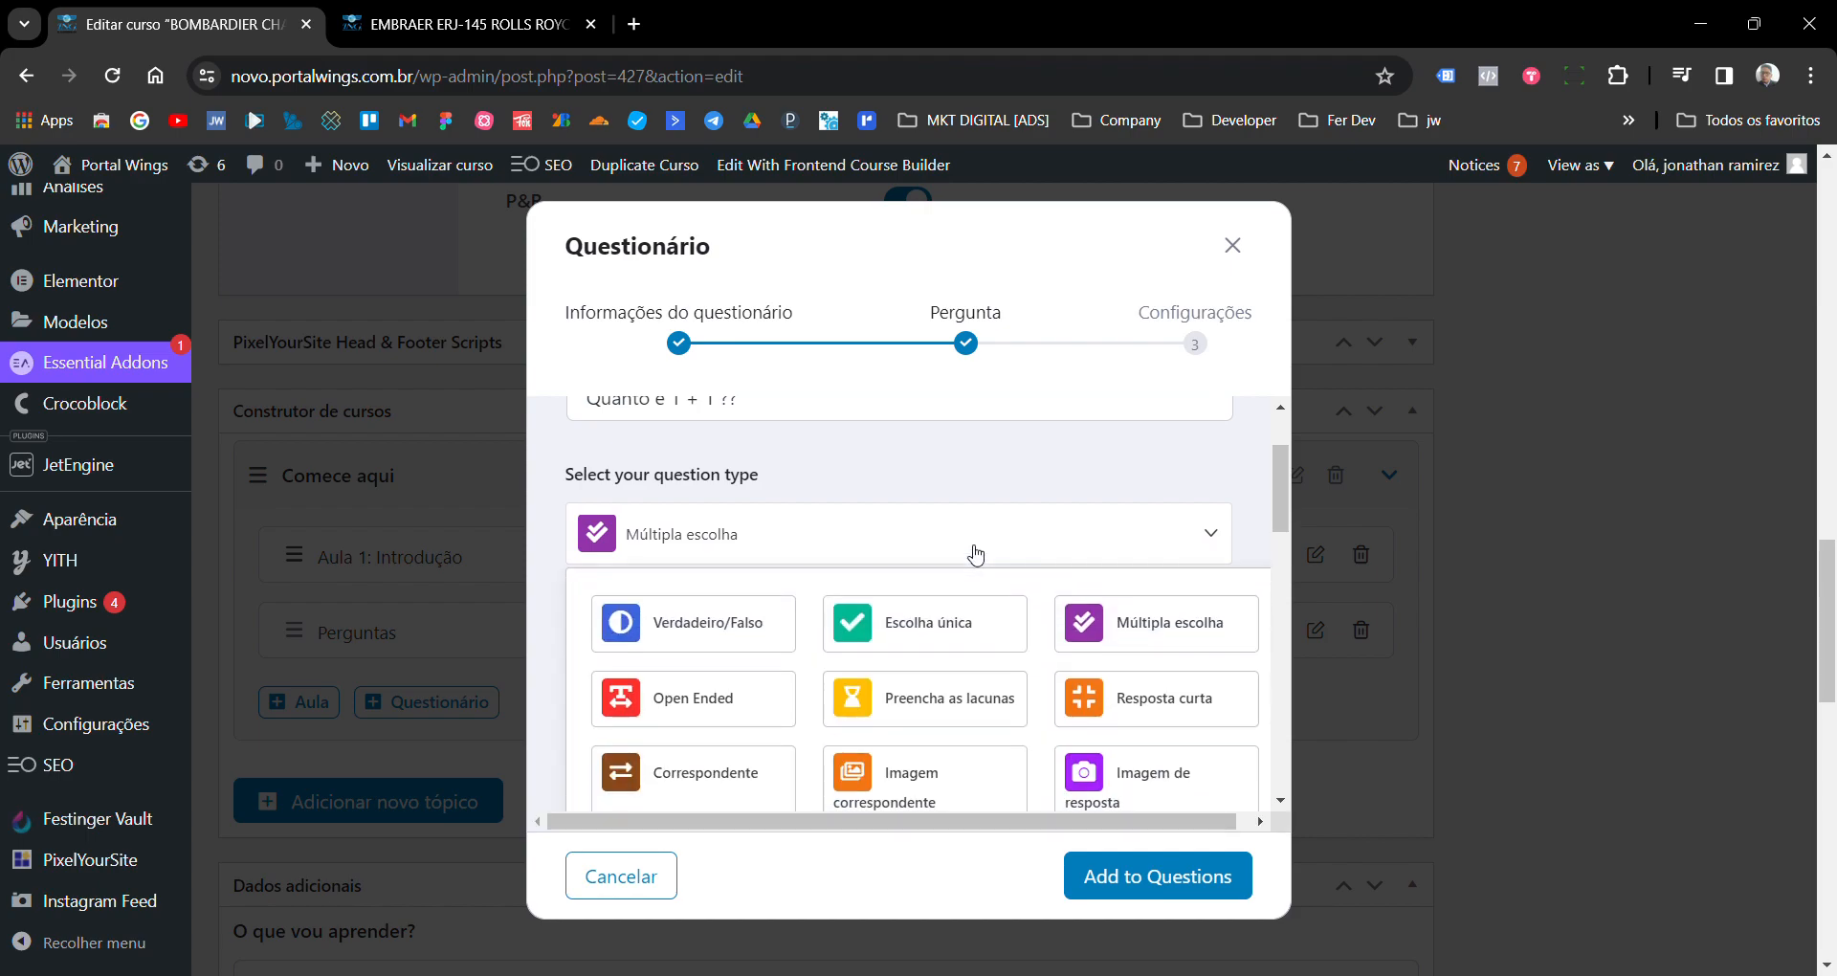
click(712, 639)
scroll(1005, 613, down, 3)
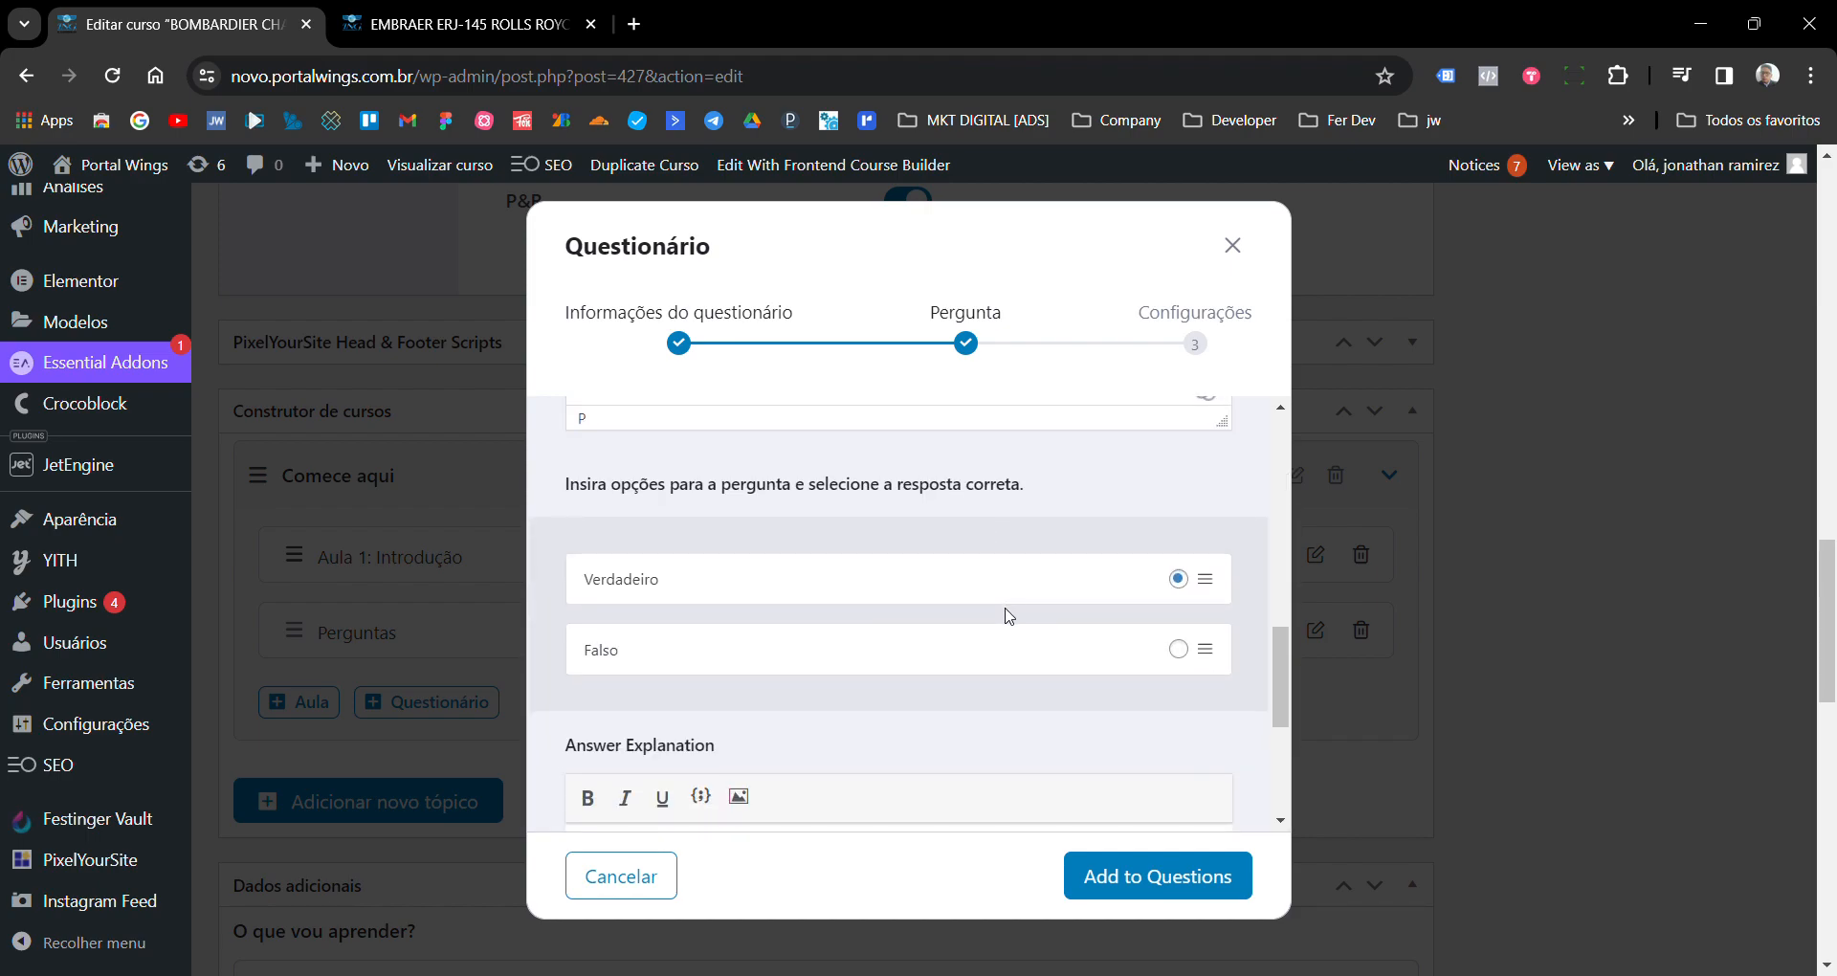
scroll(1009, 615, up, 1)
click(1179, 651)
scroll(1058, 577, up, 3)
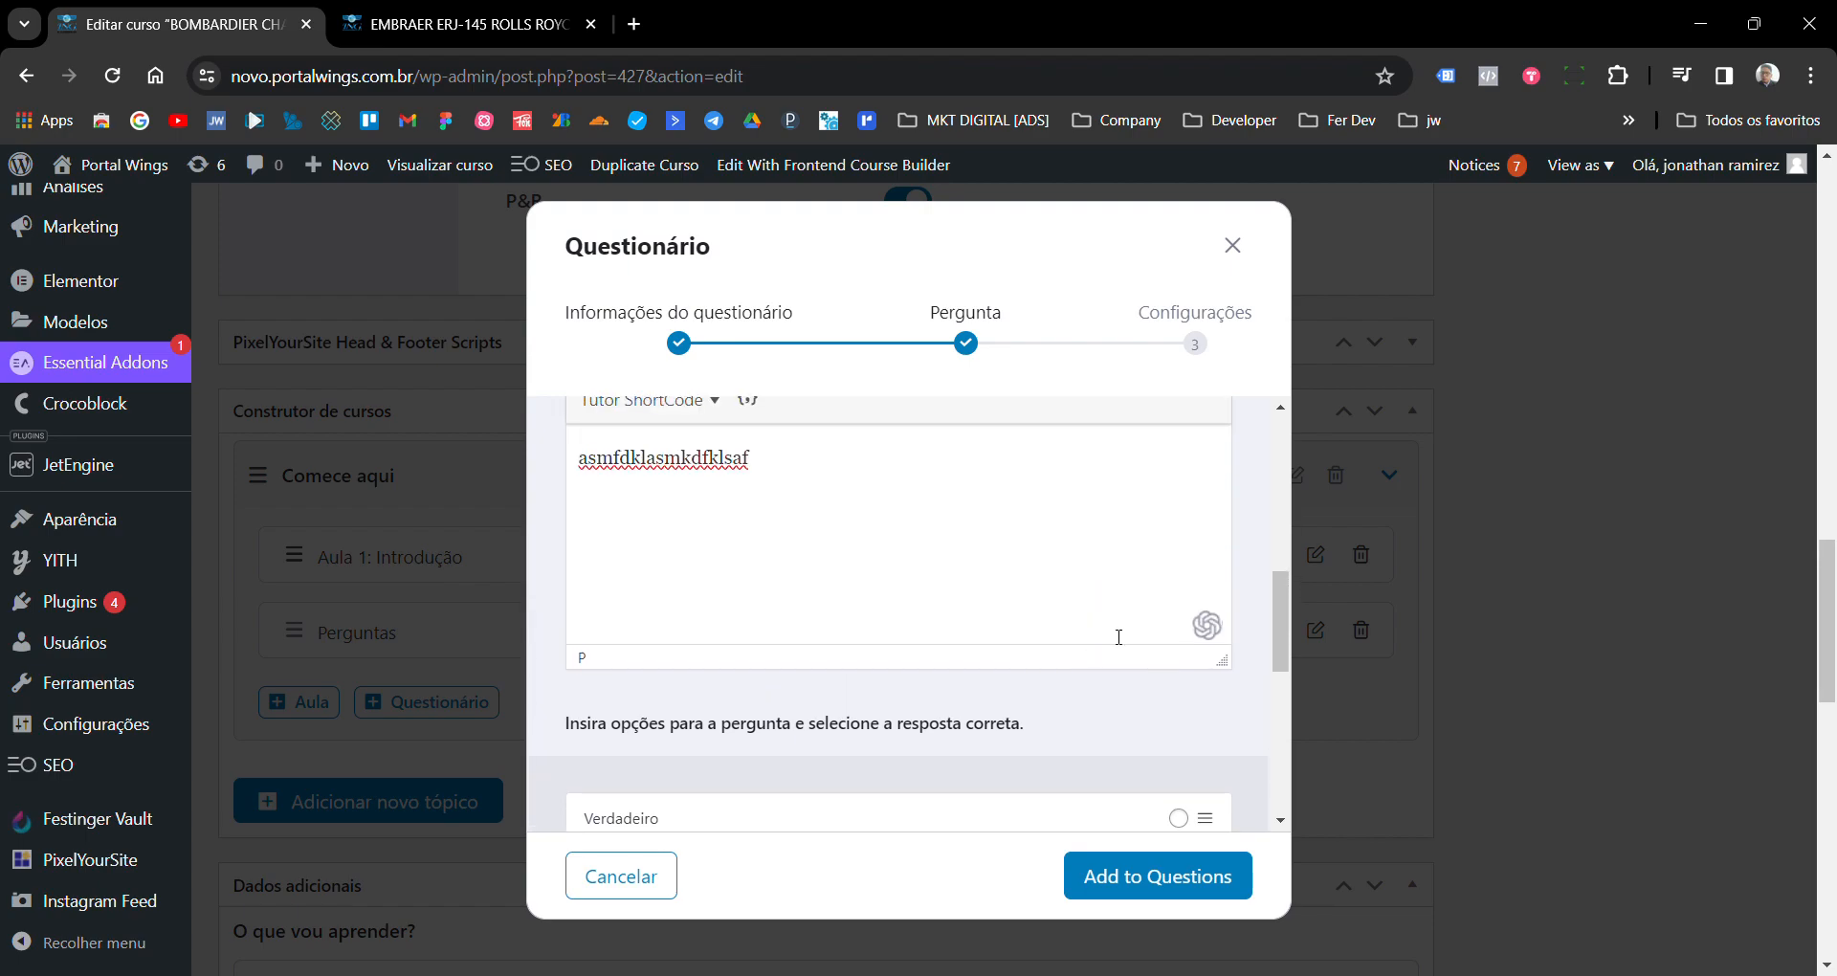
- Set the question type back to Resposta curta and add the question to the quiz
scroll(1083, 690, up, 5)
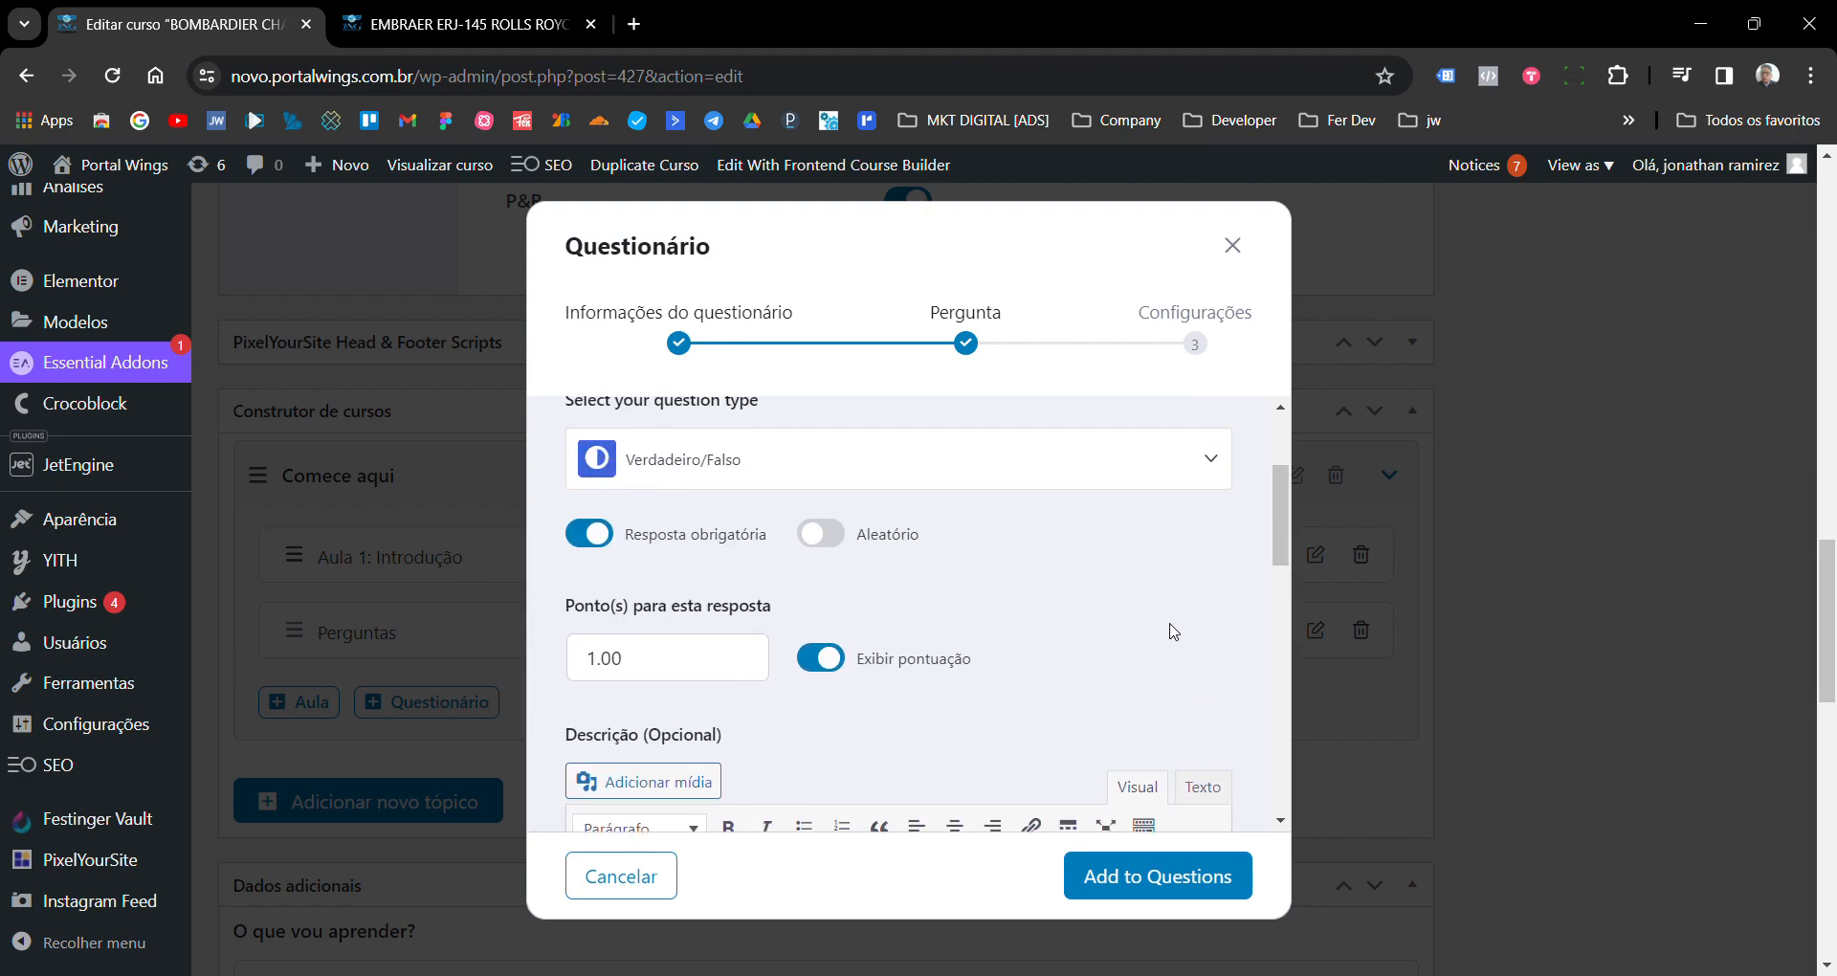
scroll(956, 669, up, 1)
scroll(957, 670, down, 1)
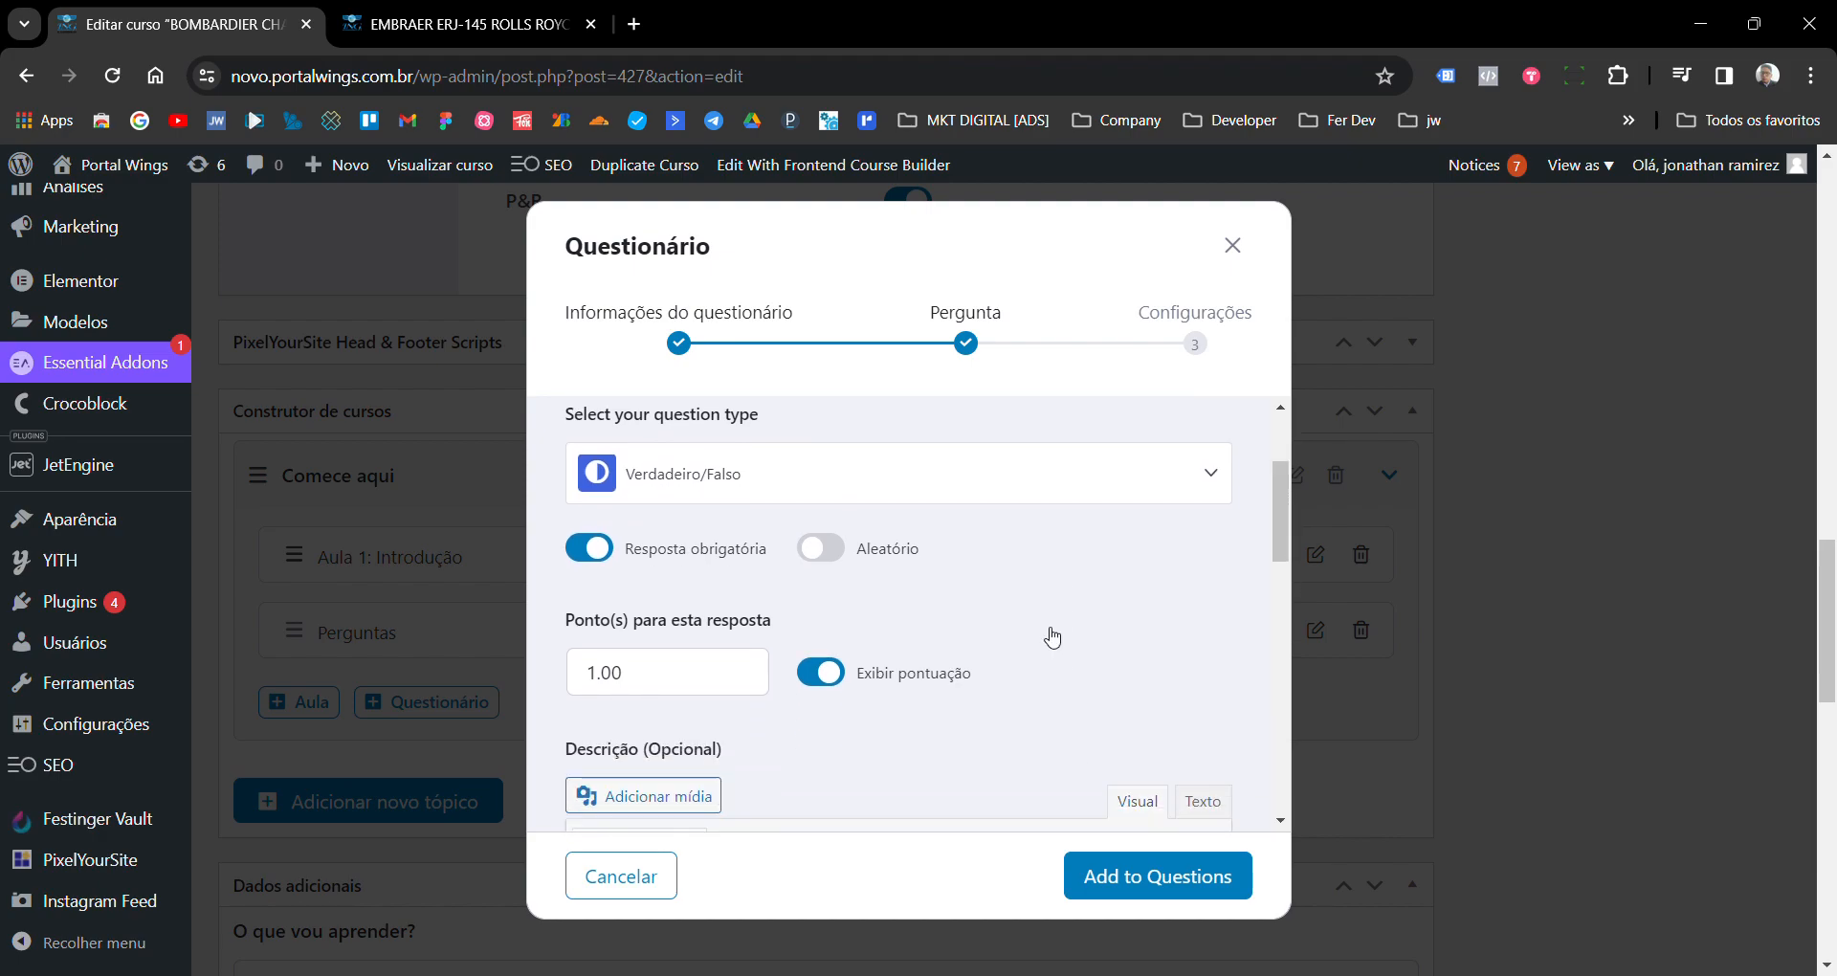
click(972, 481)
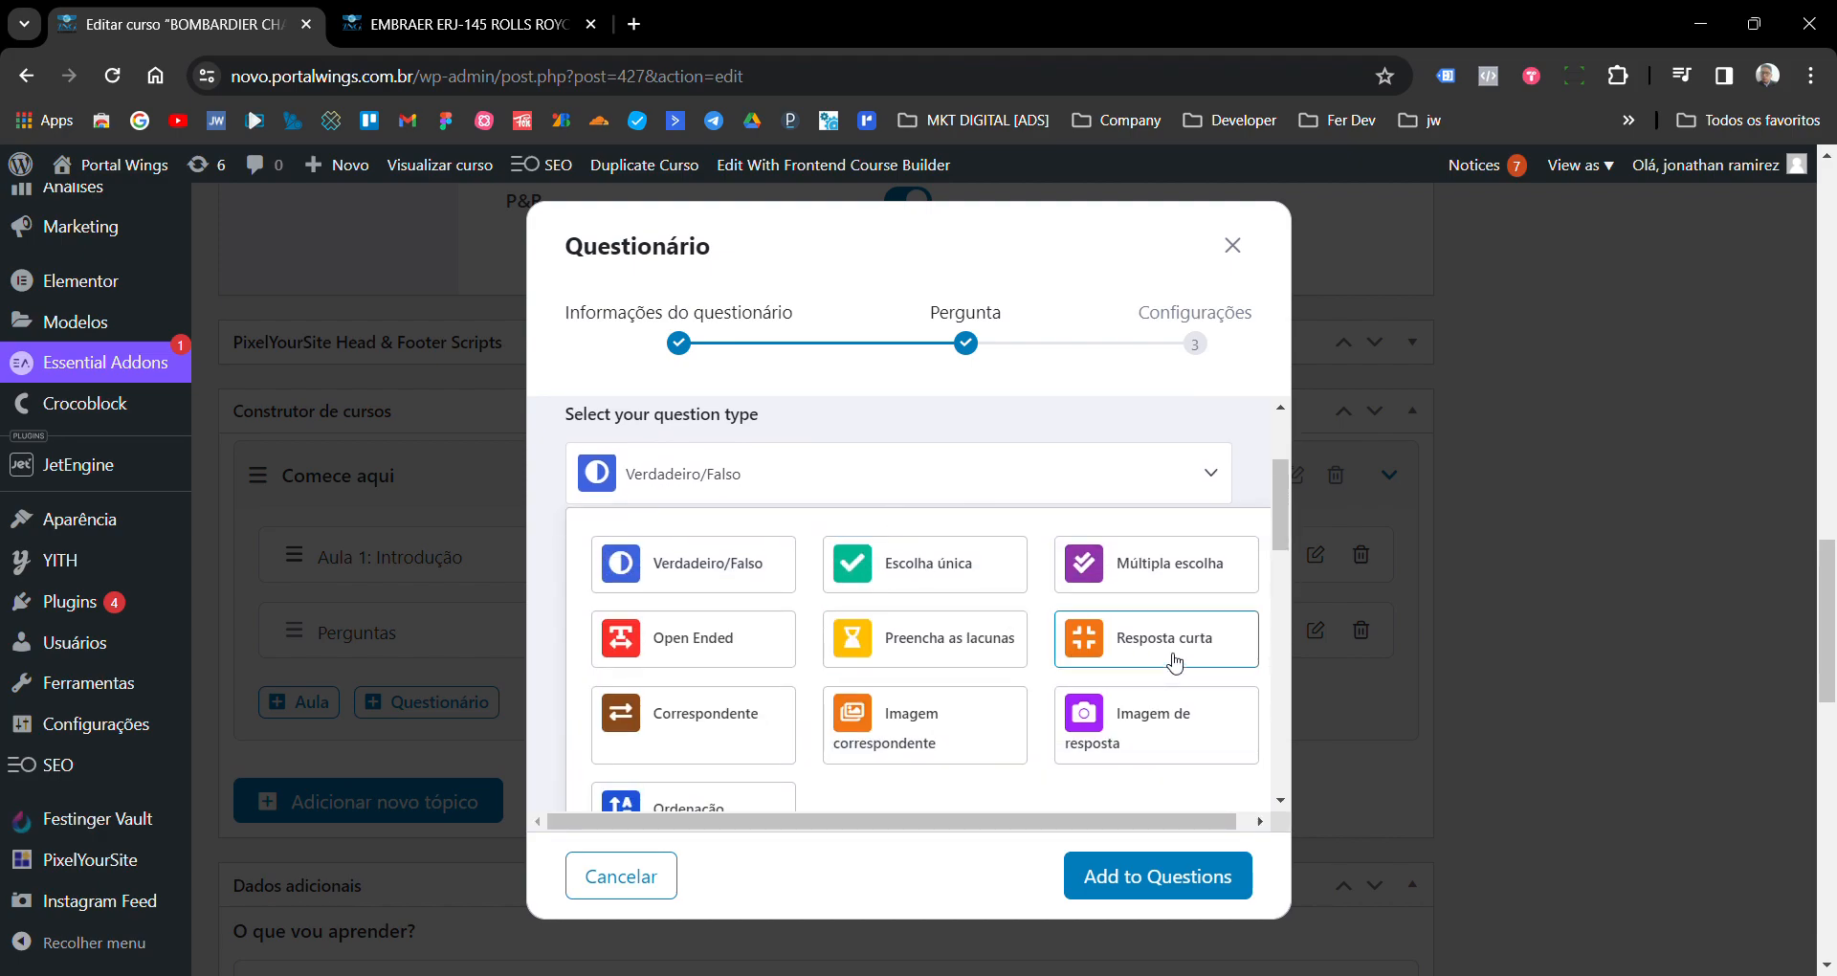
click(1171, 658)
scroll(1052, 612, down, 2)
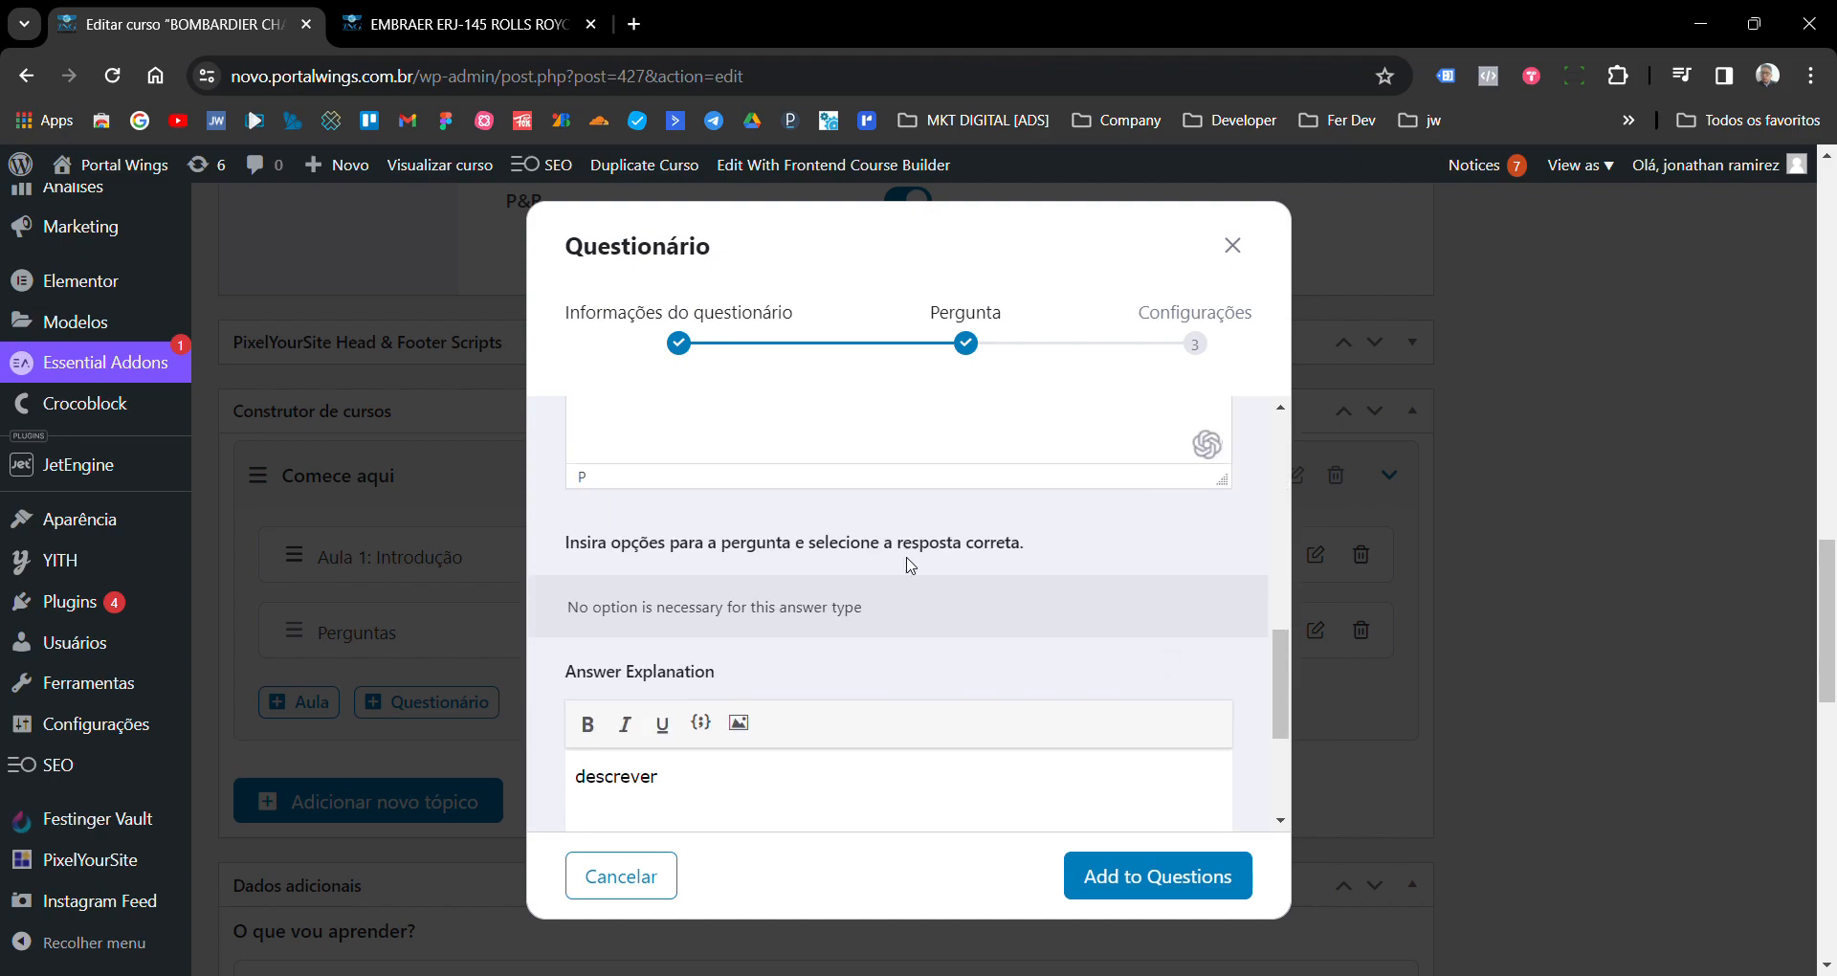
double_click(698, 617)
click(698, 617)
click(698, 617)
scroll(1037, 622, down, 3)
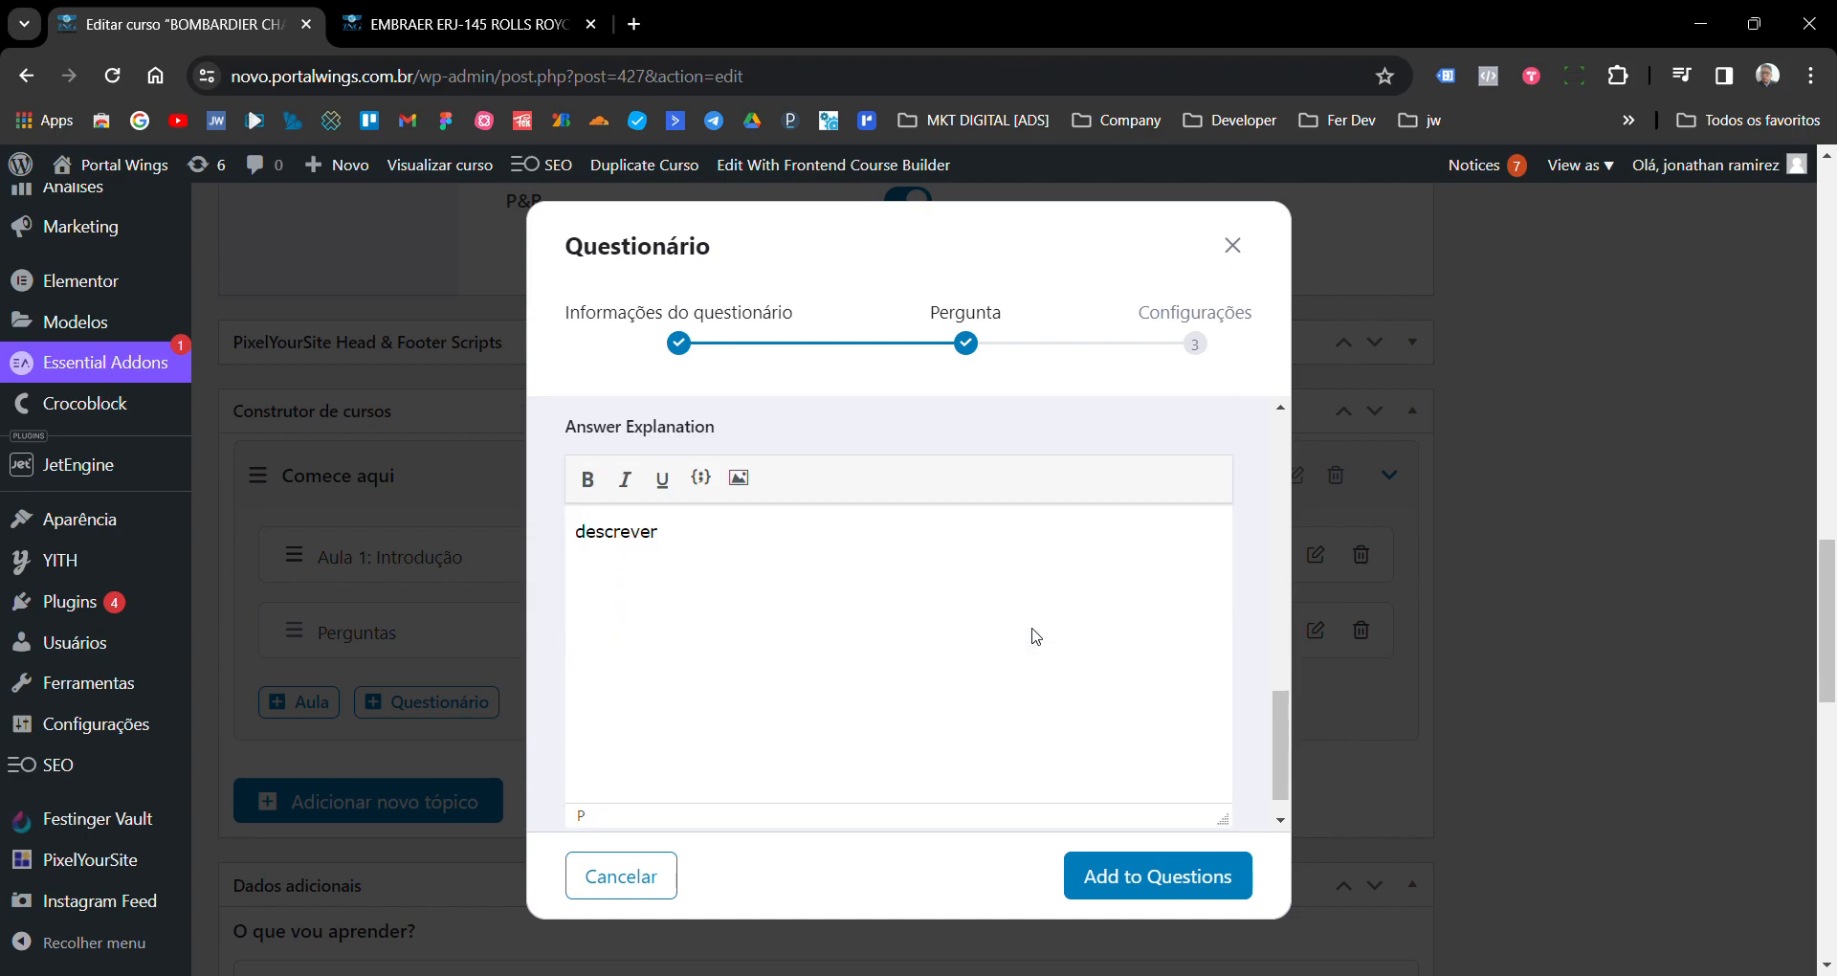
click(1144, 884)
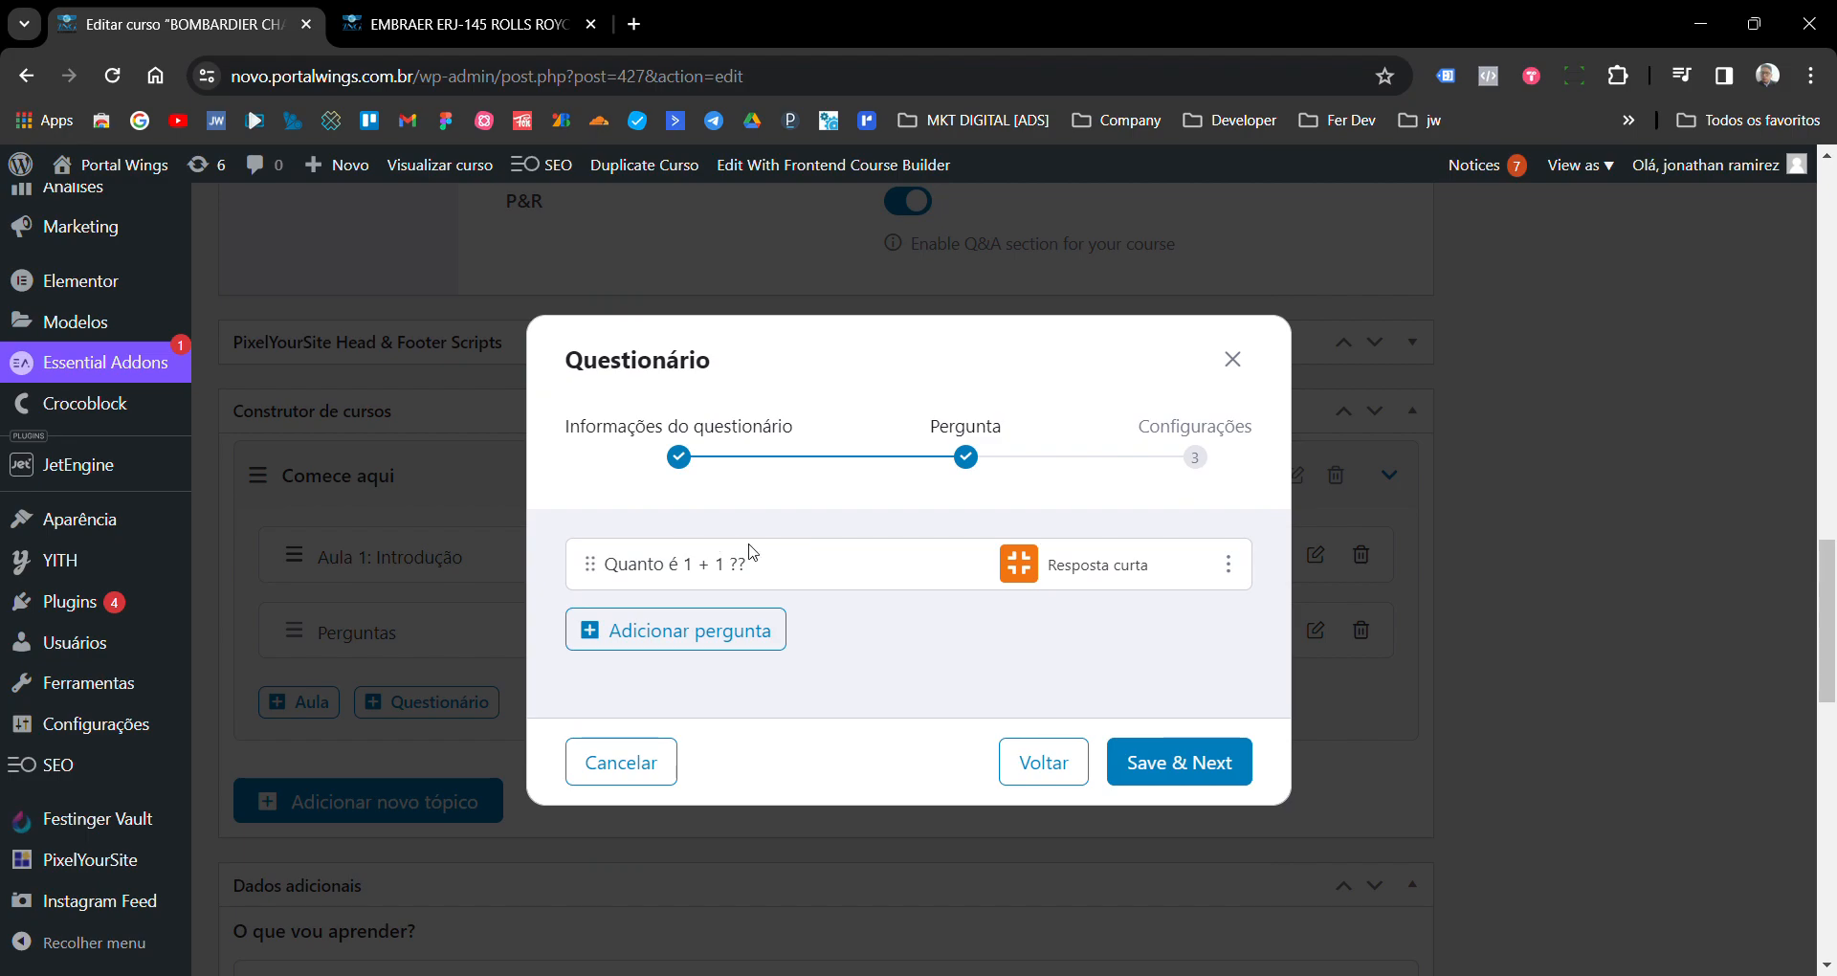
- Start another question and cancel it, and reopen the "Perguntas" quiz through to its Configurações stage
click(675, 647)
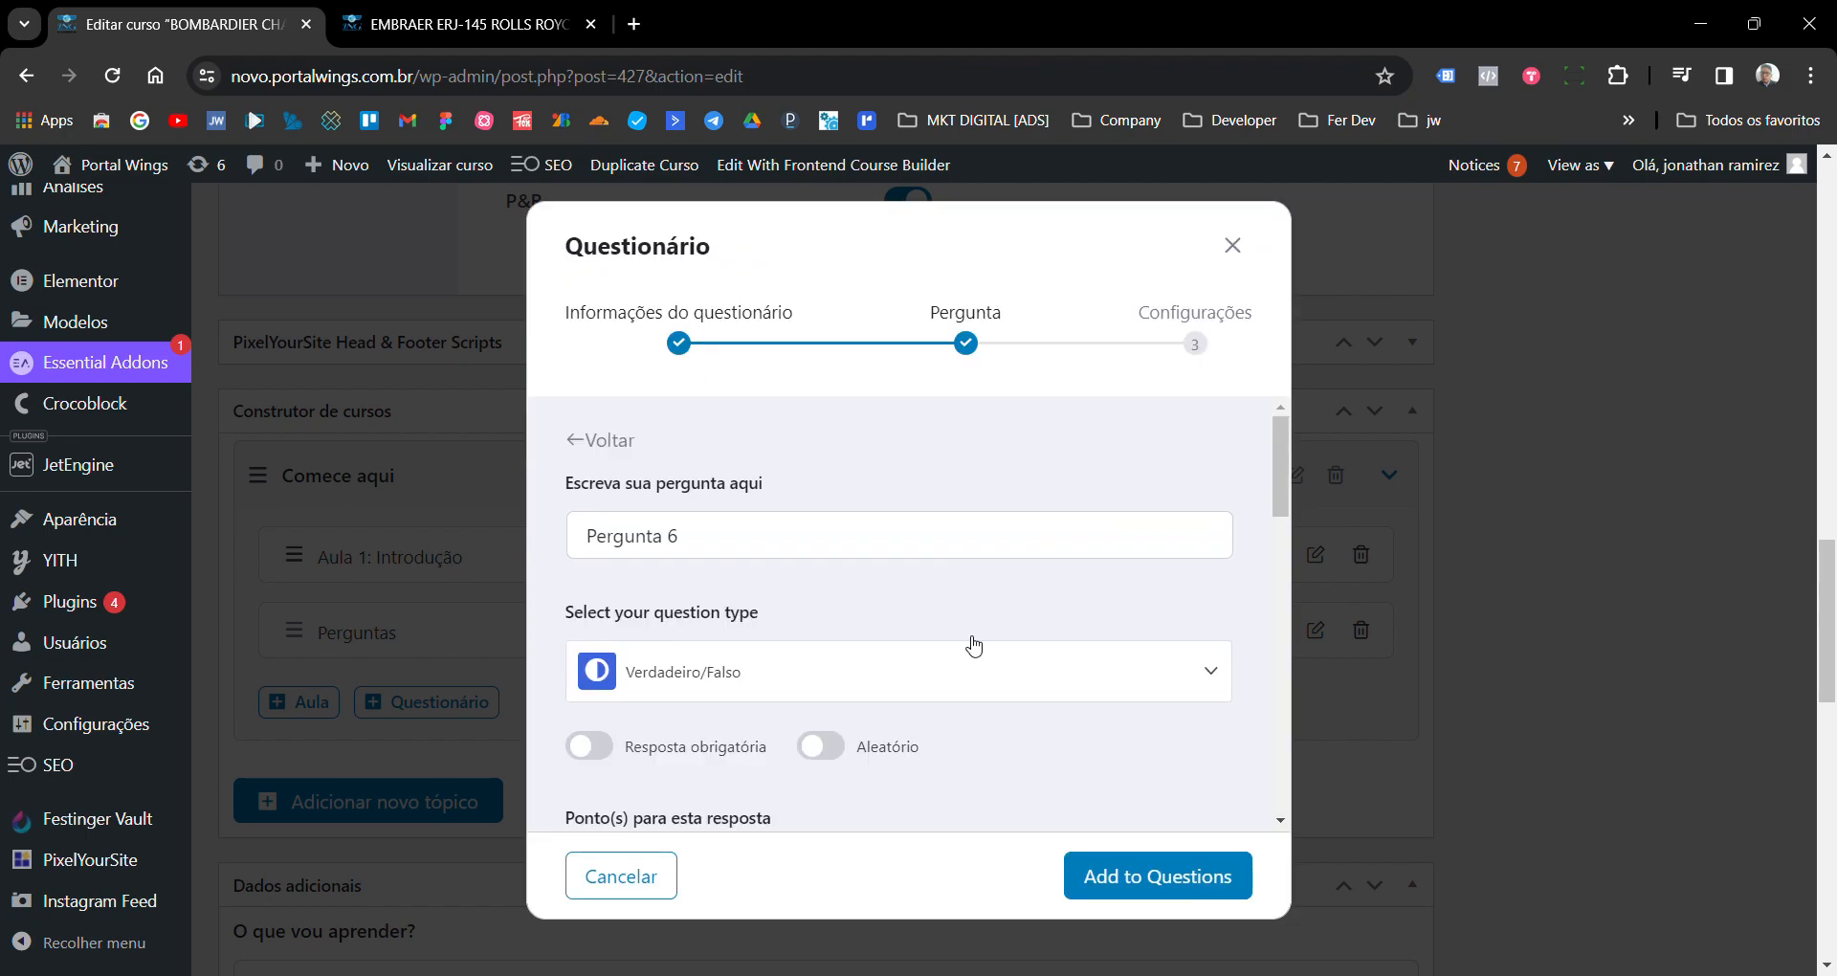
click(658, 873)
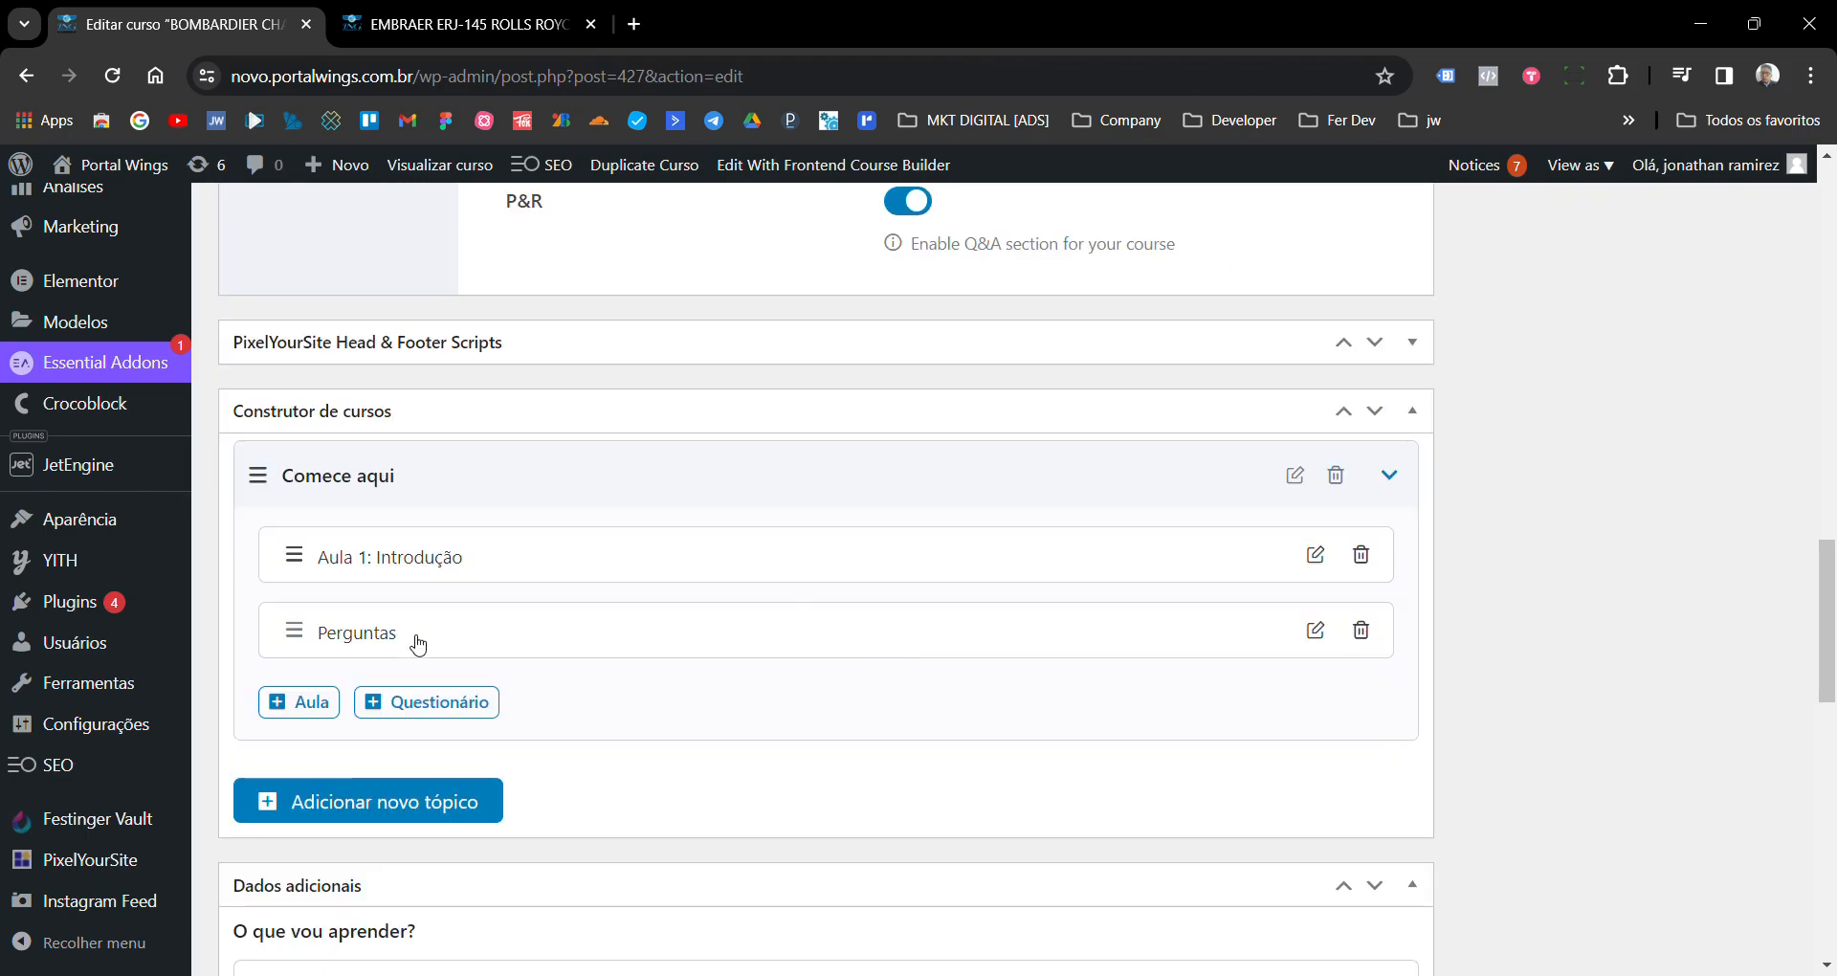
click(376, 647)
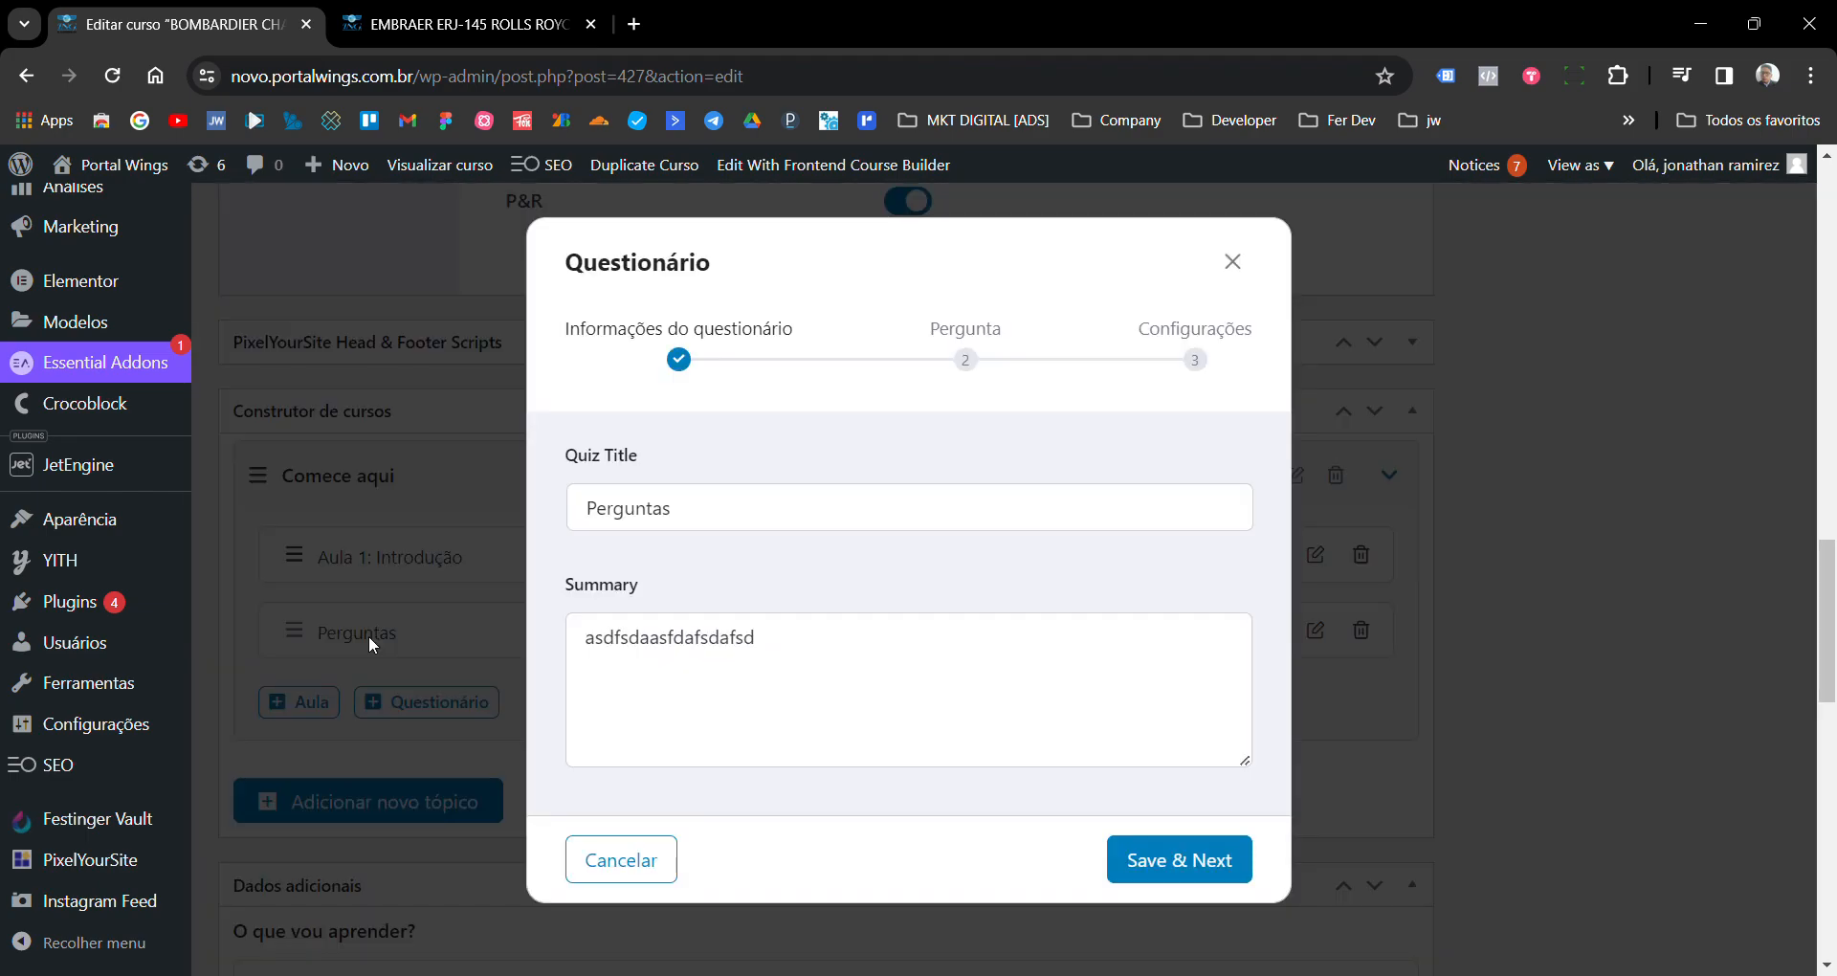
click(1134, 858)
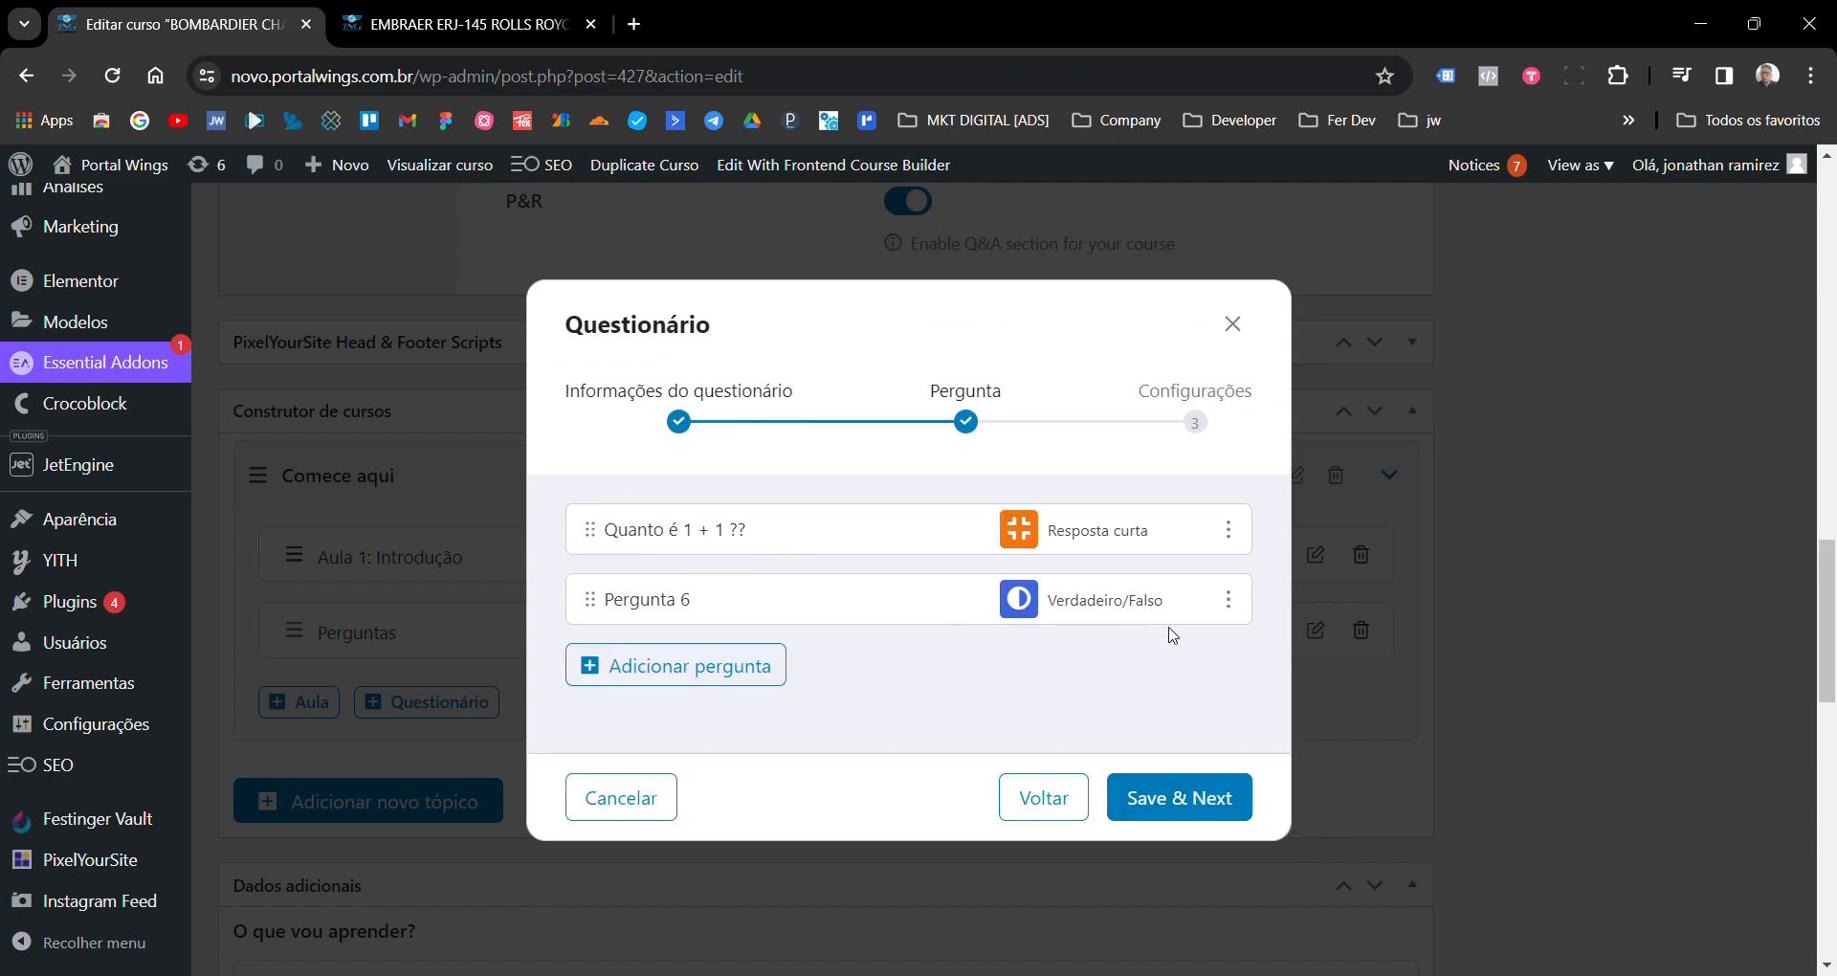
click(1211, 811)
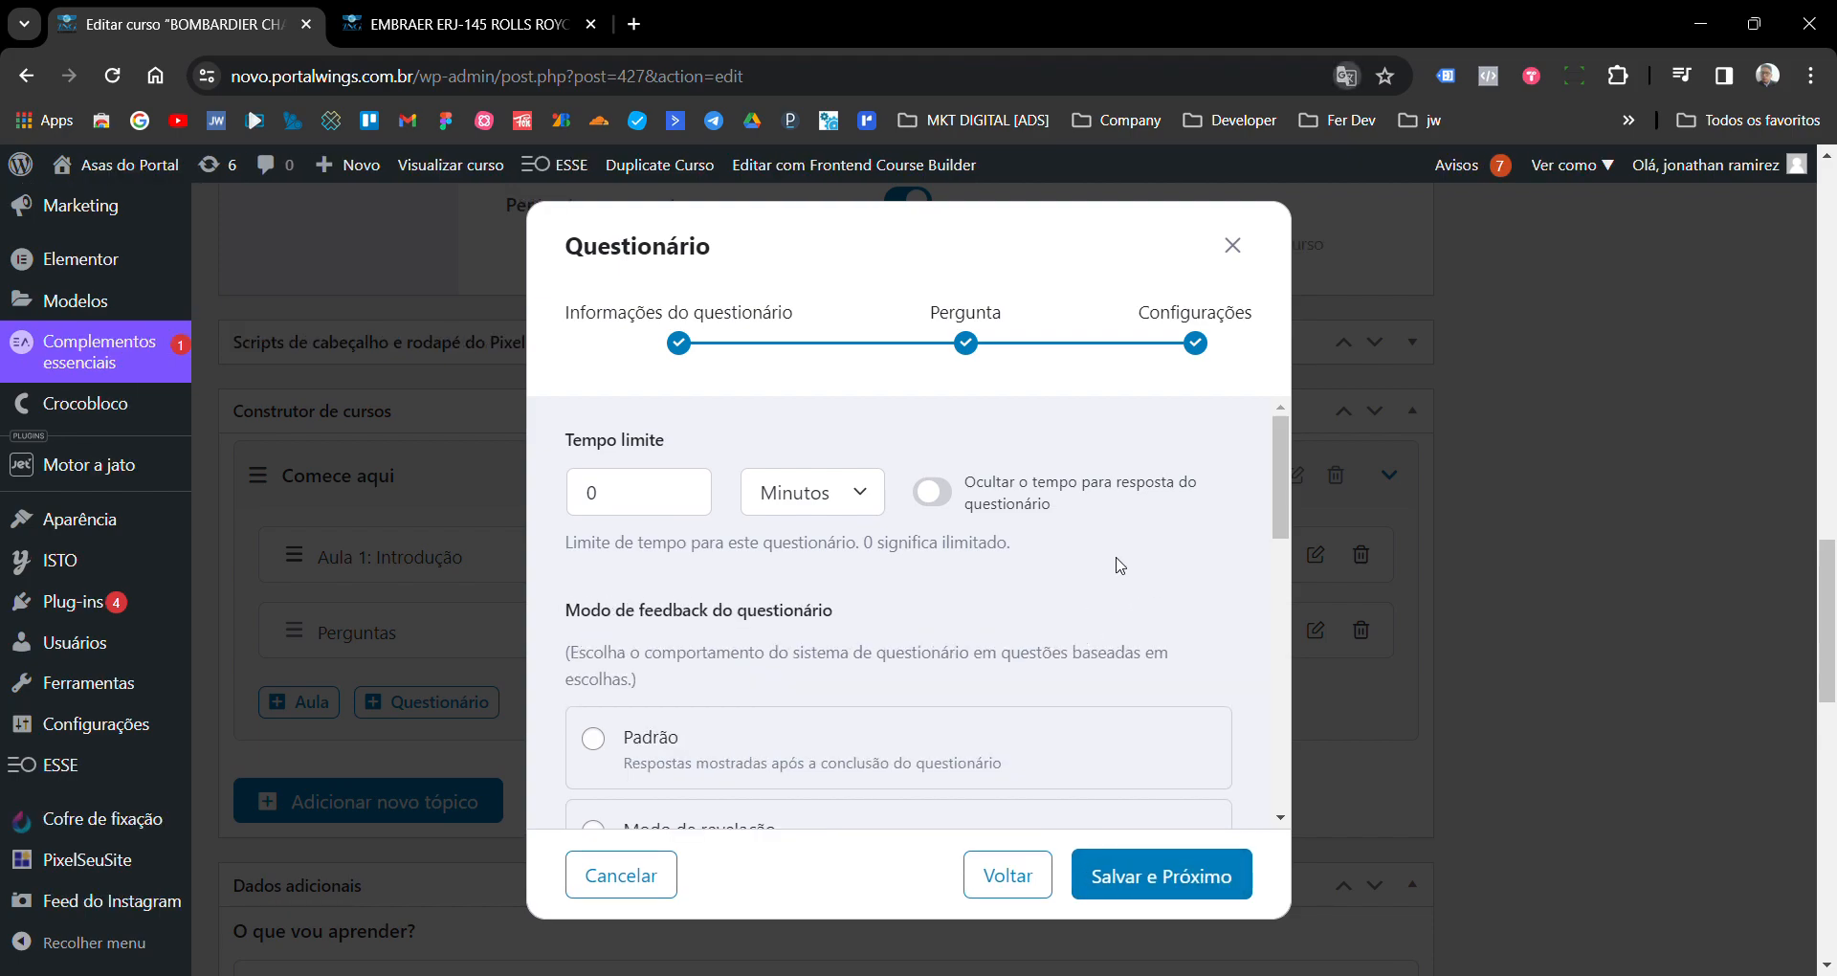
- Set the quiz time limit to 1 with Horas as the unit
double_click(627, 504)
click(868, 497)
key(Down)
double_click(585, 497)
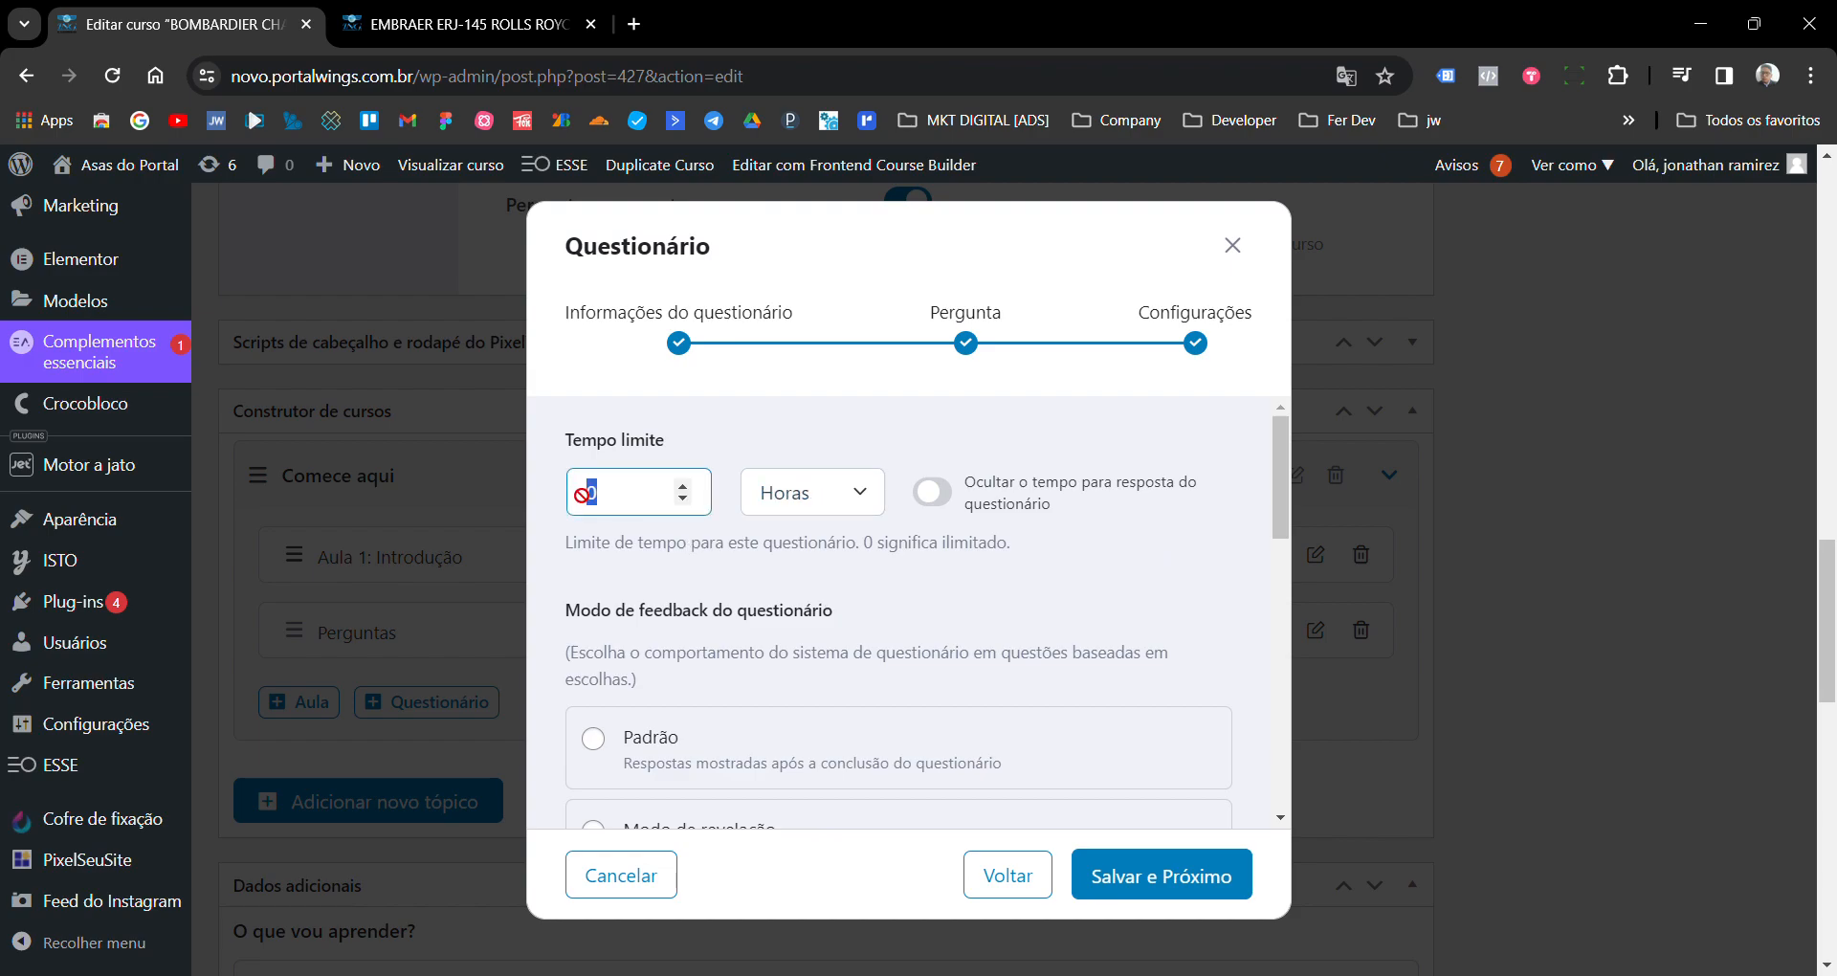
text(1)
click(1075, 577)
- Toggle hiding the quiz time on and off again, and set the time limit to 0 for unlimited time
click(947, 506)
click(947, 506)
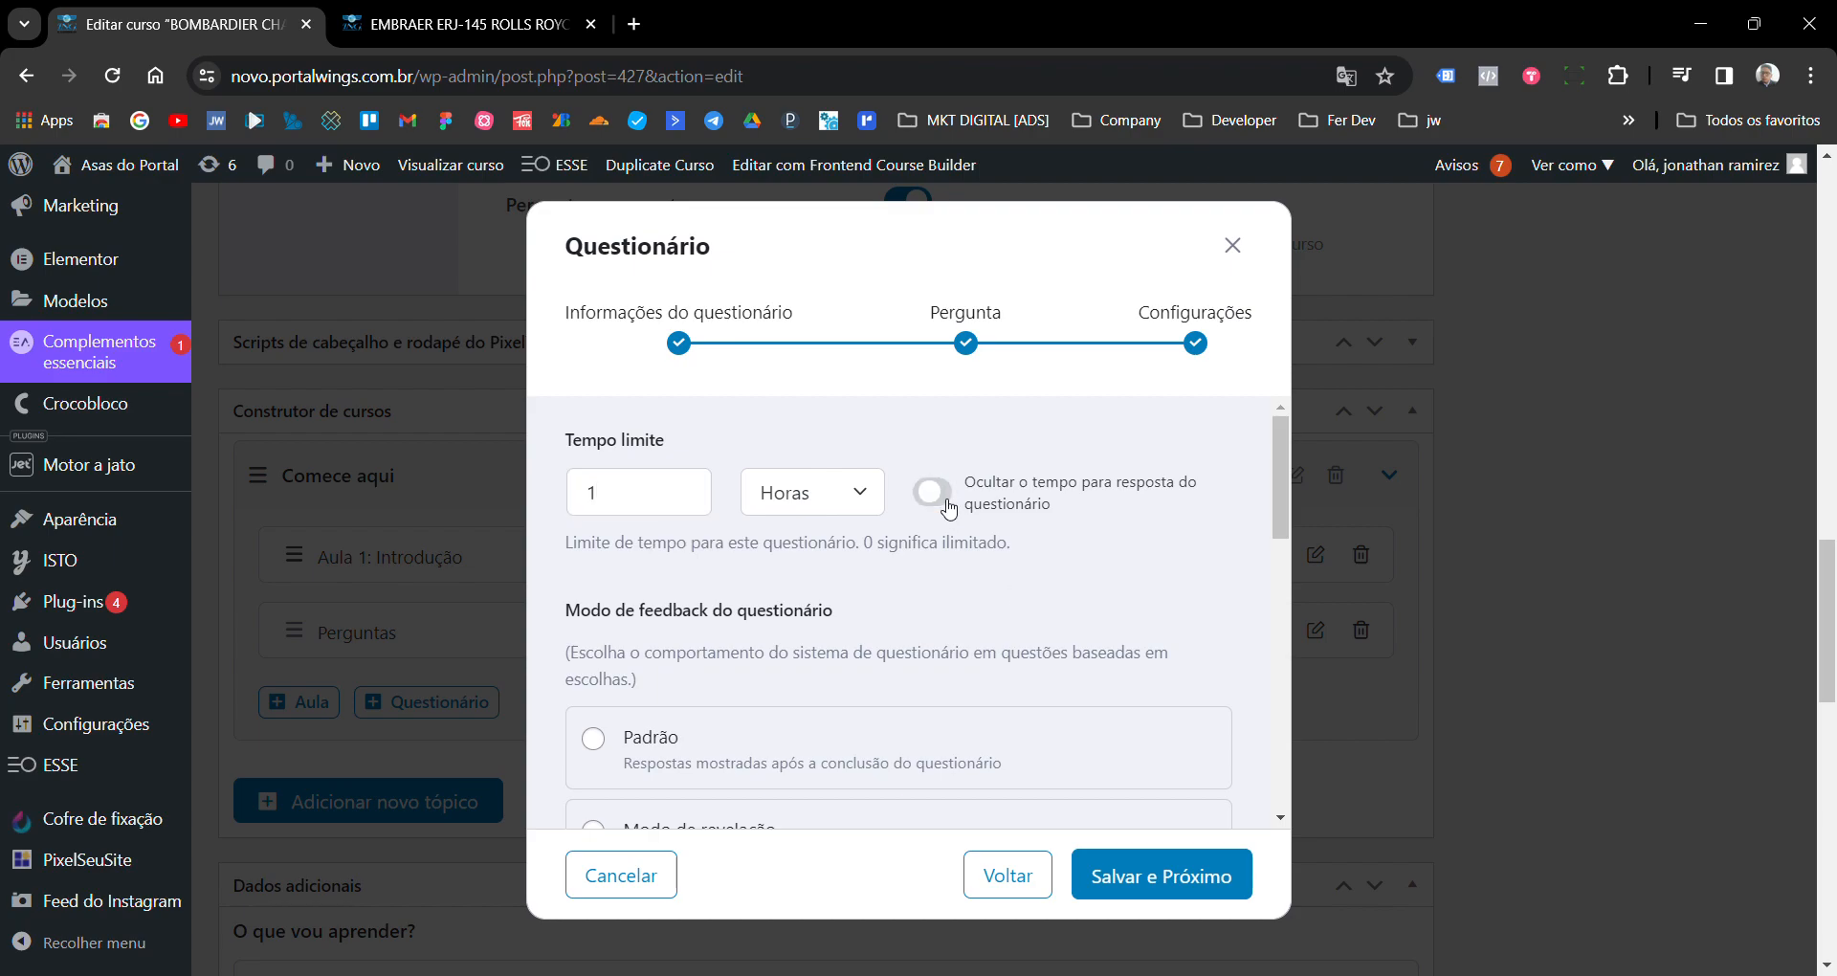
click(844, 504)
double_click(591, 491)
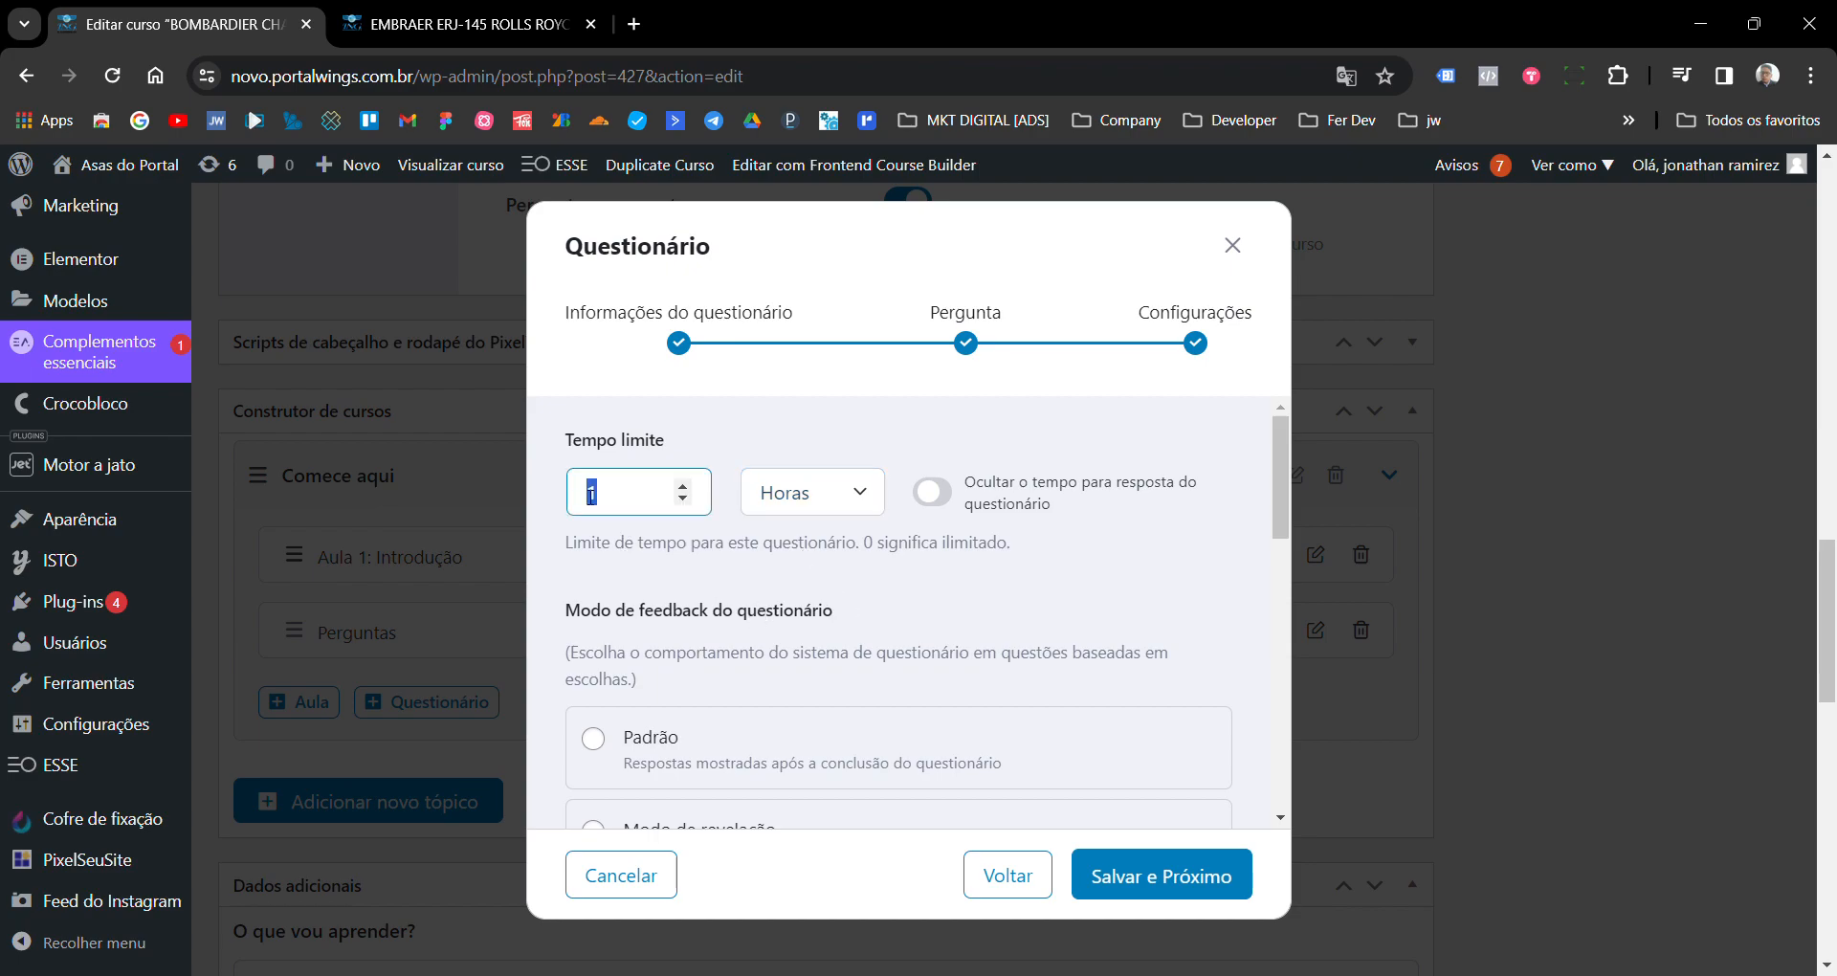
text(0)
- Try the Padrão and Modo de revelação feedback modes, and select Modo de nova tentativa again
scroll(590, 494, down, 2)
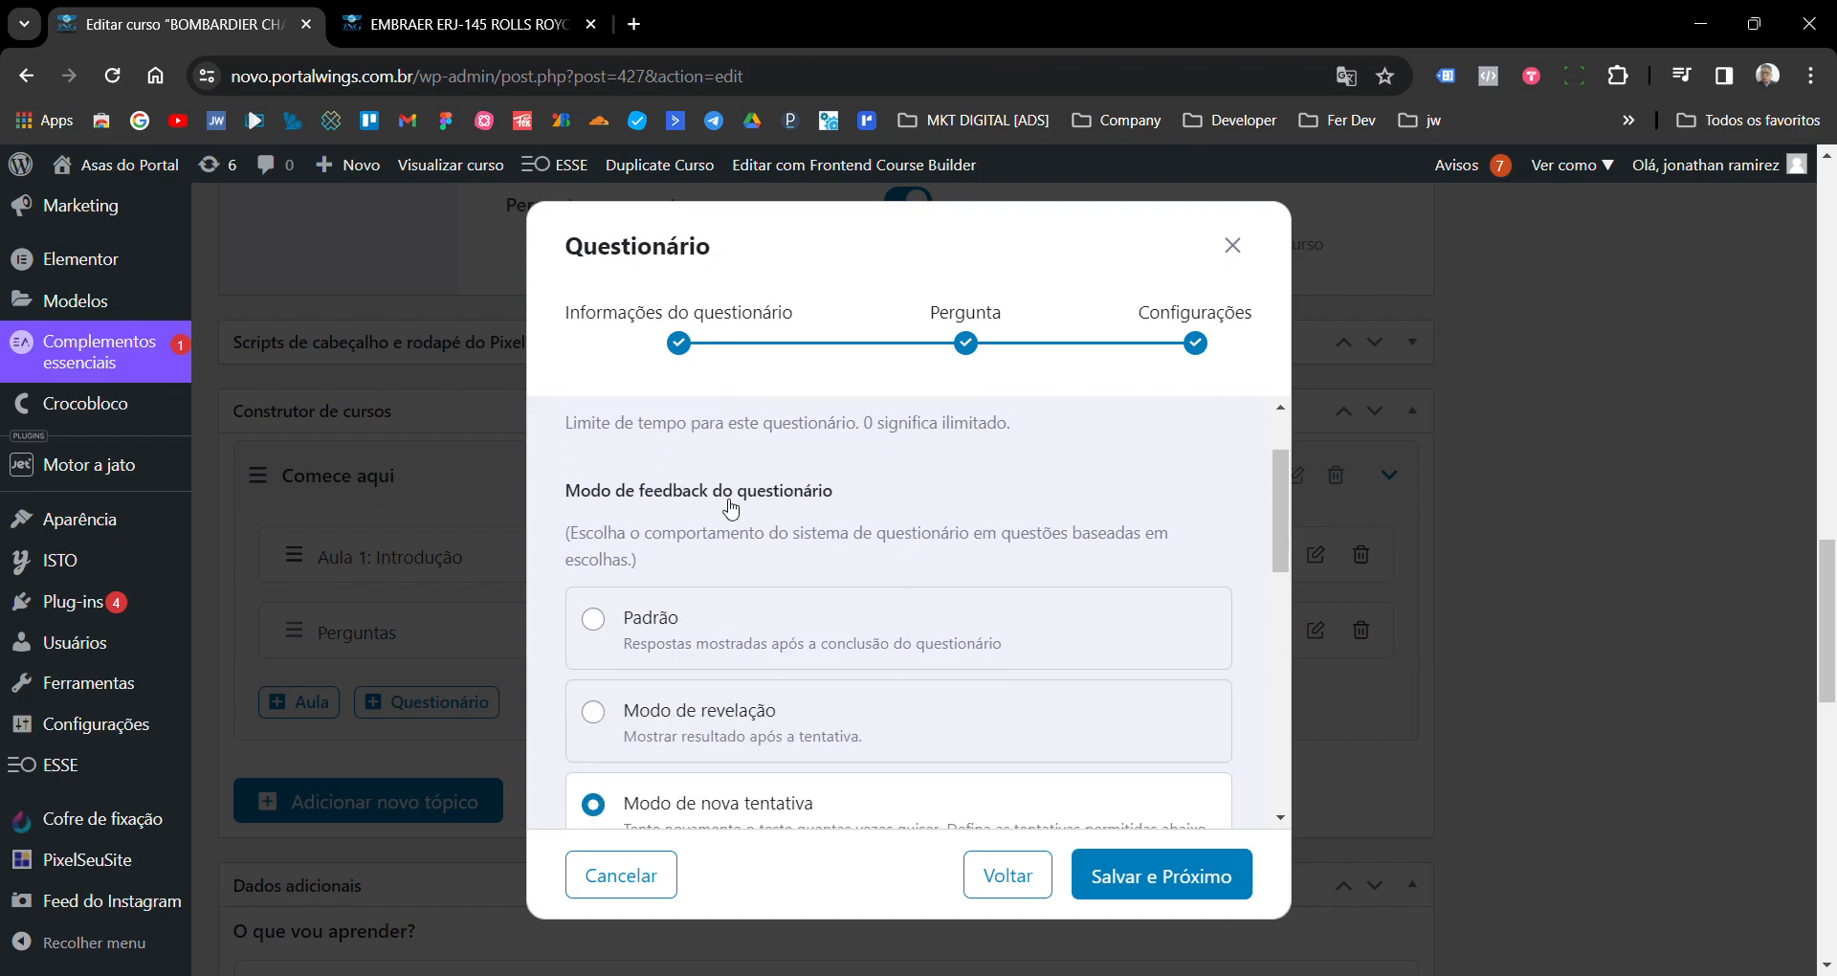
scroll(731, 508, down, 2)
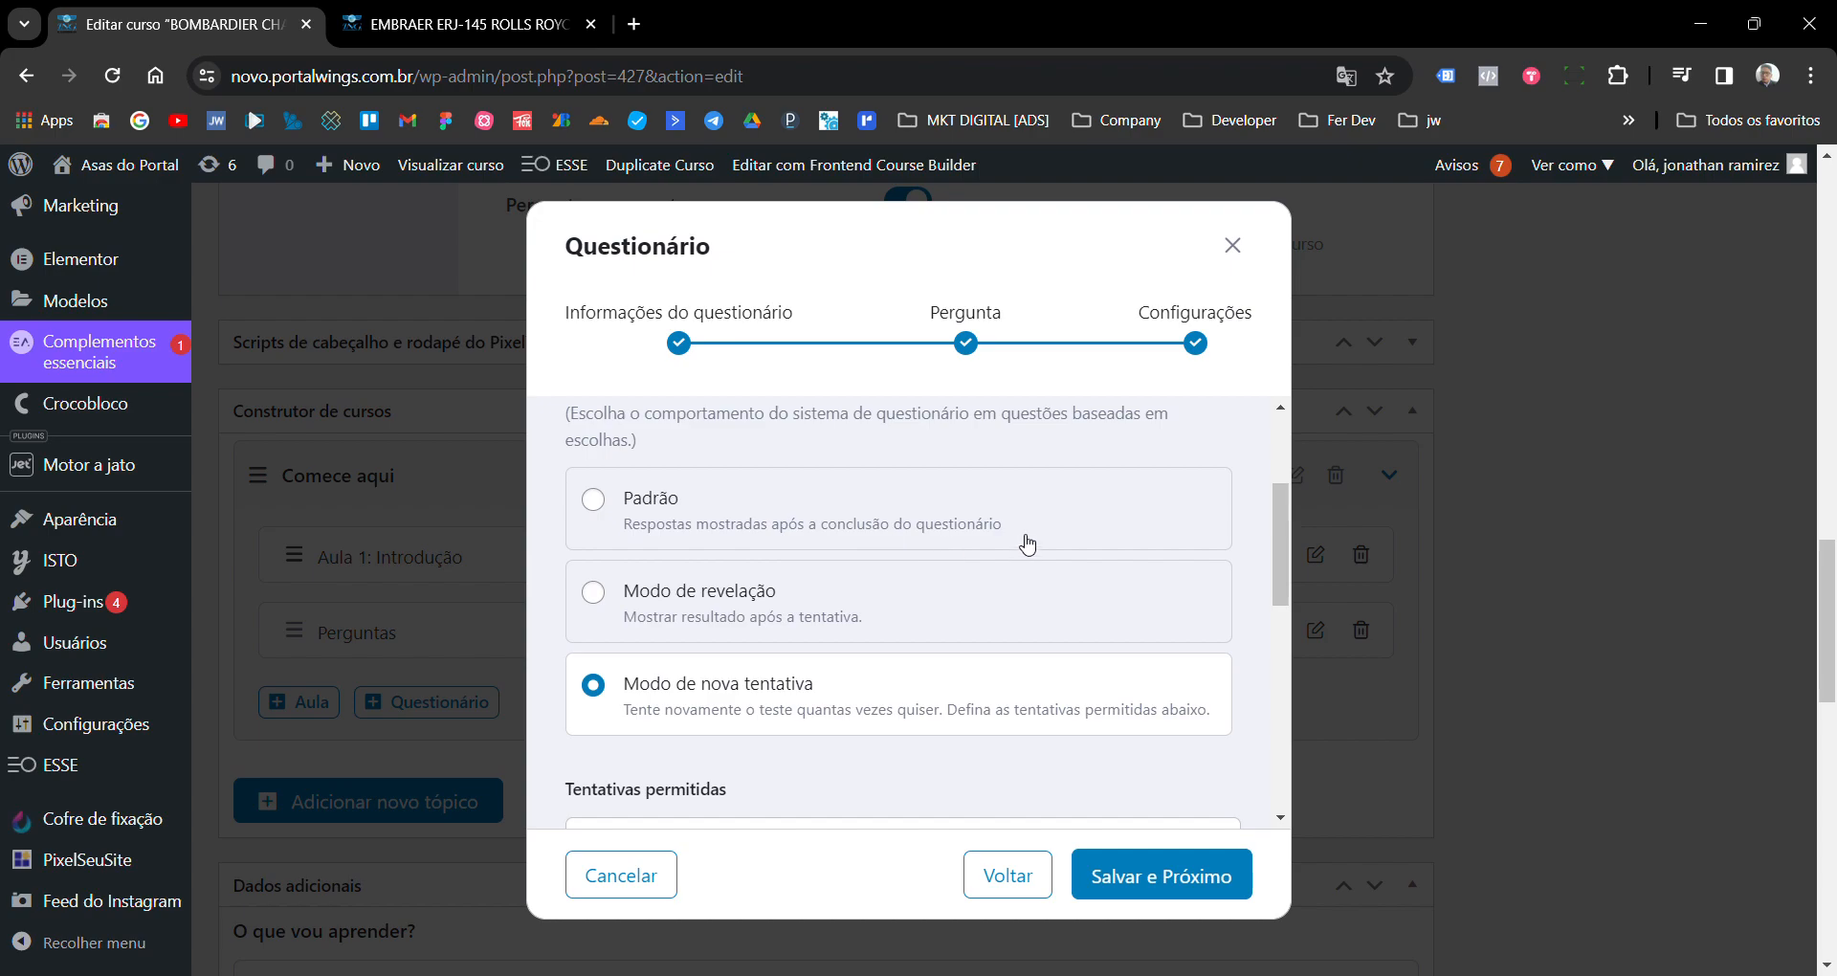
click(650, 510)
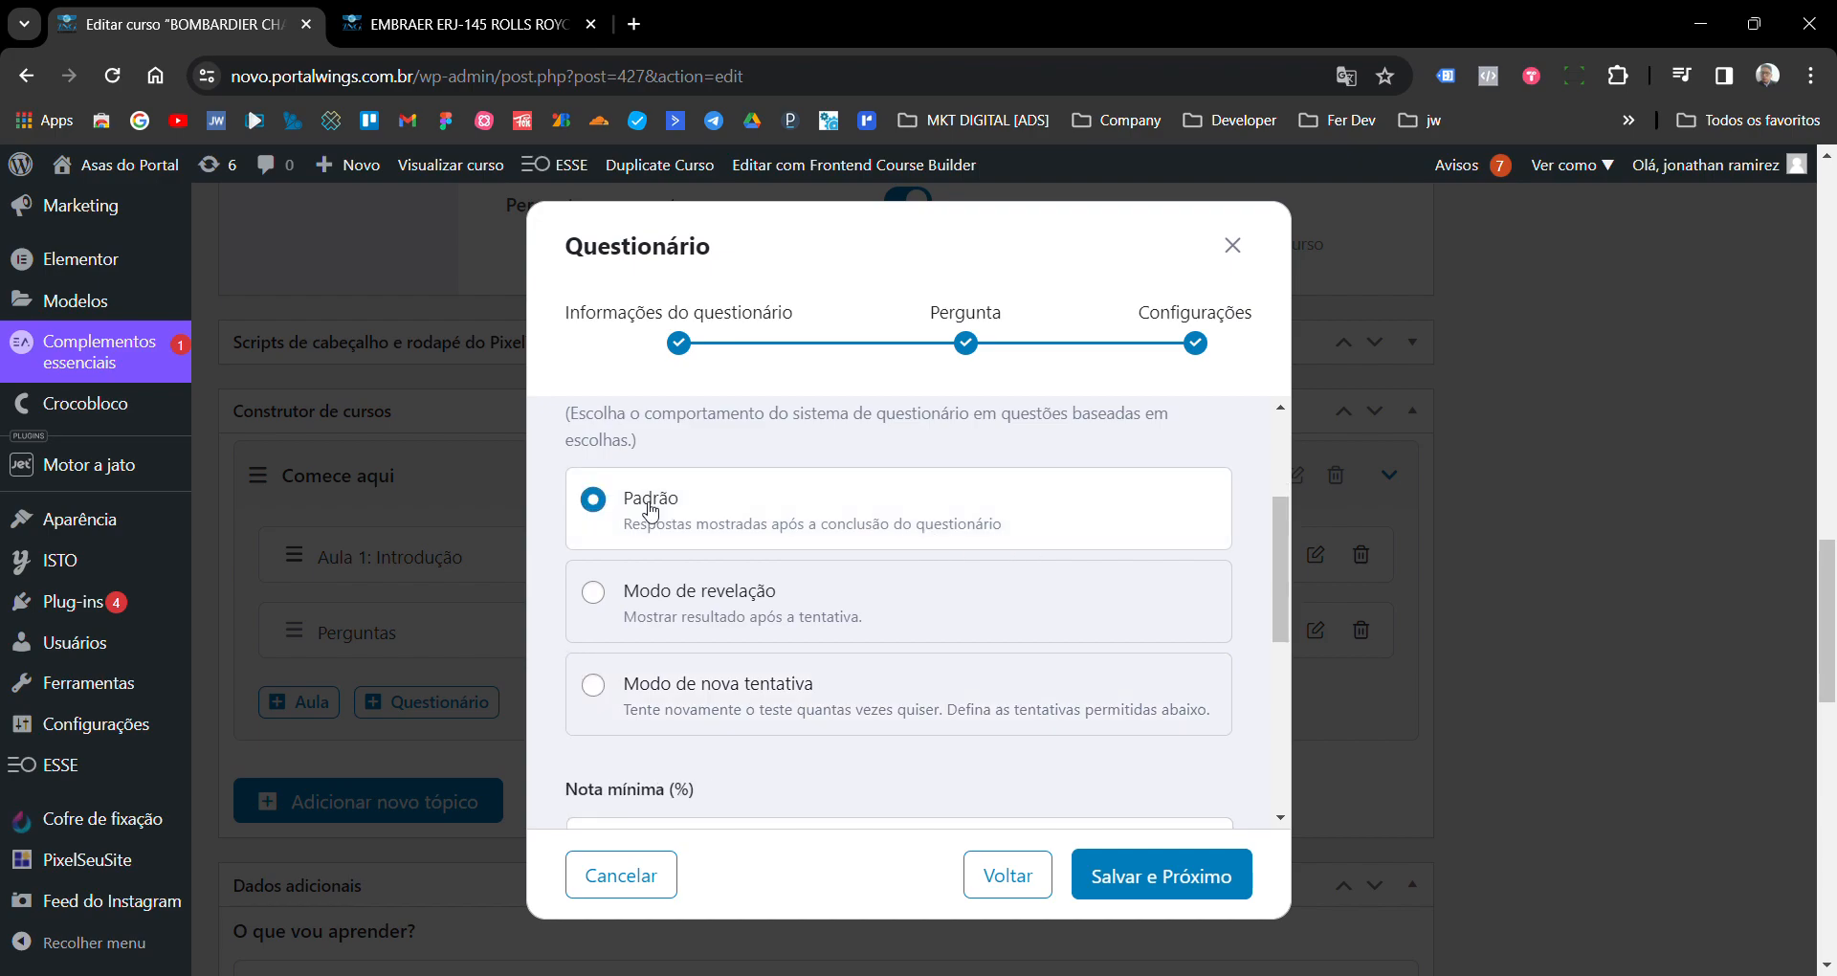
click(698, 622)
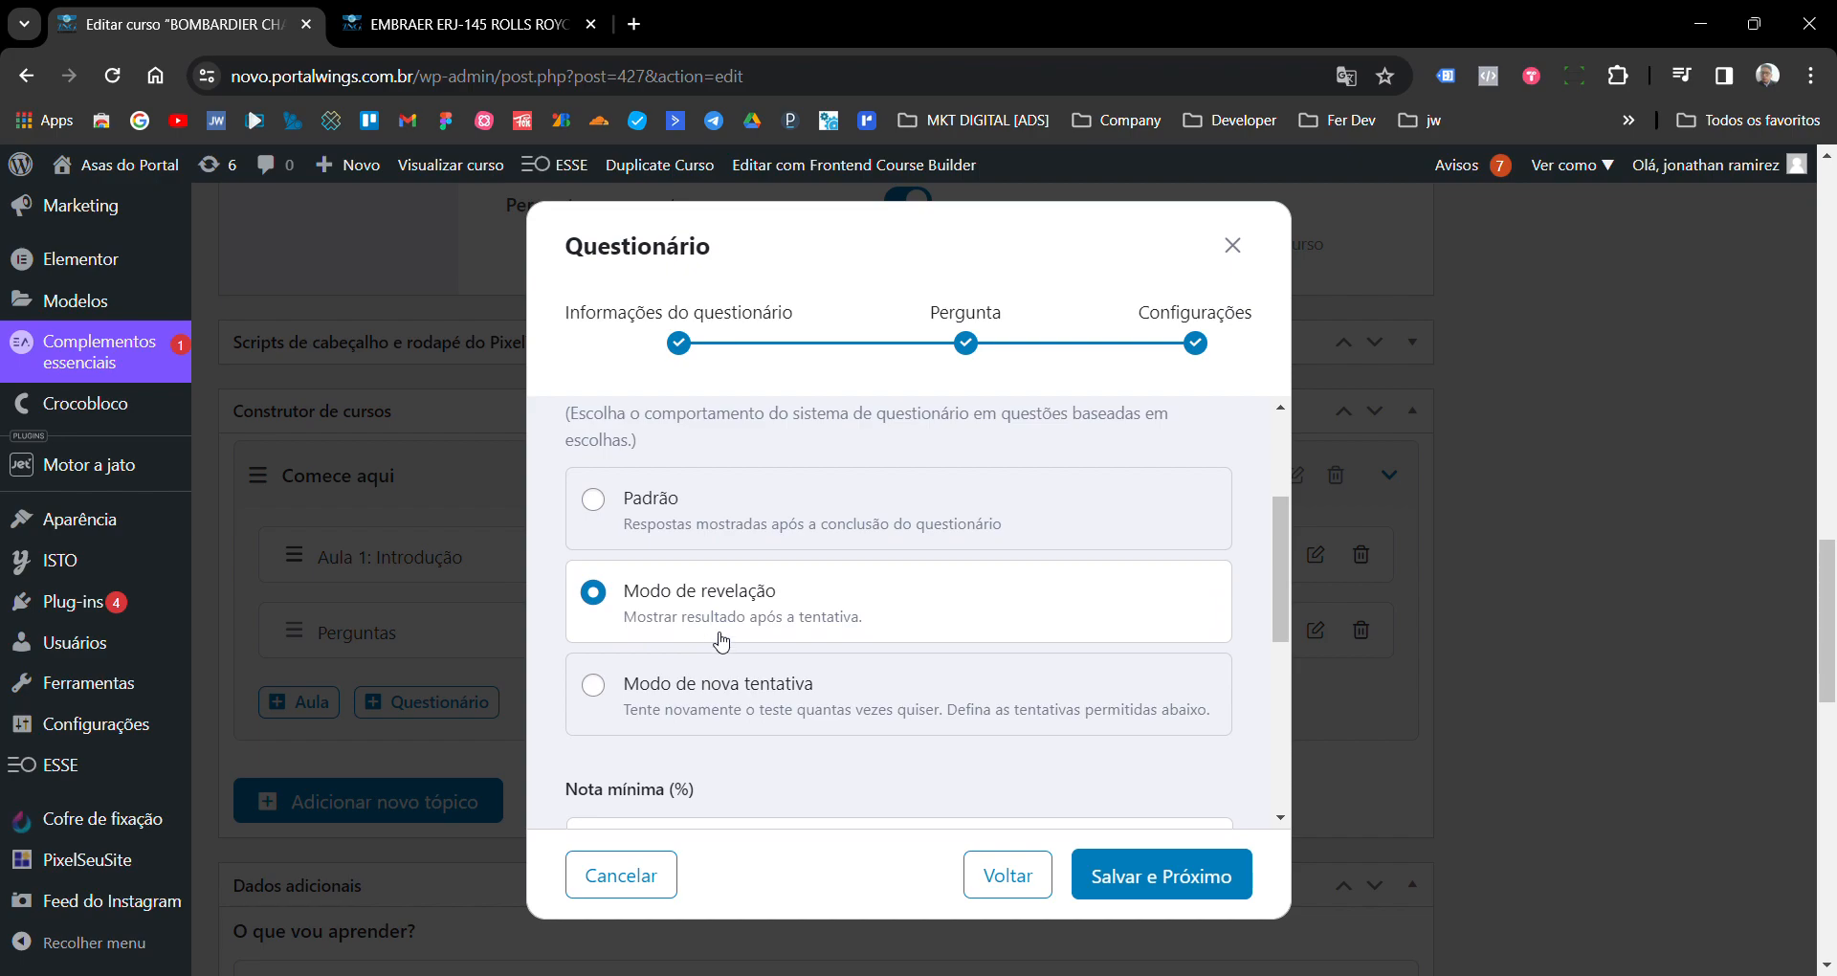
click(720, 708)
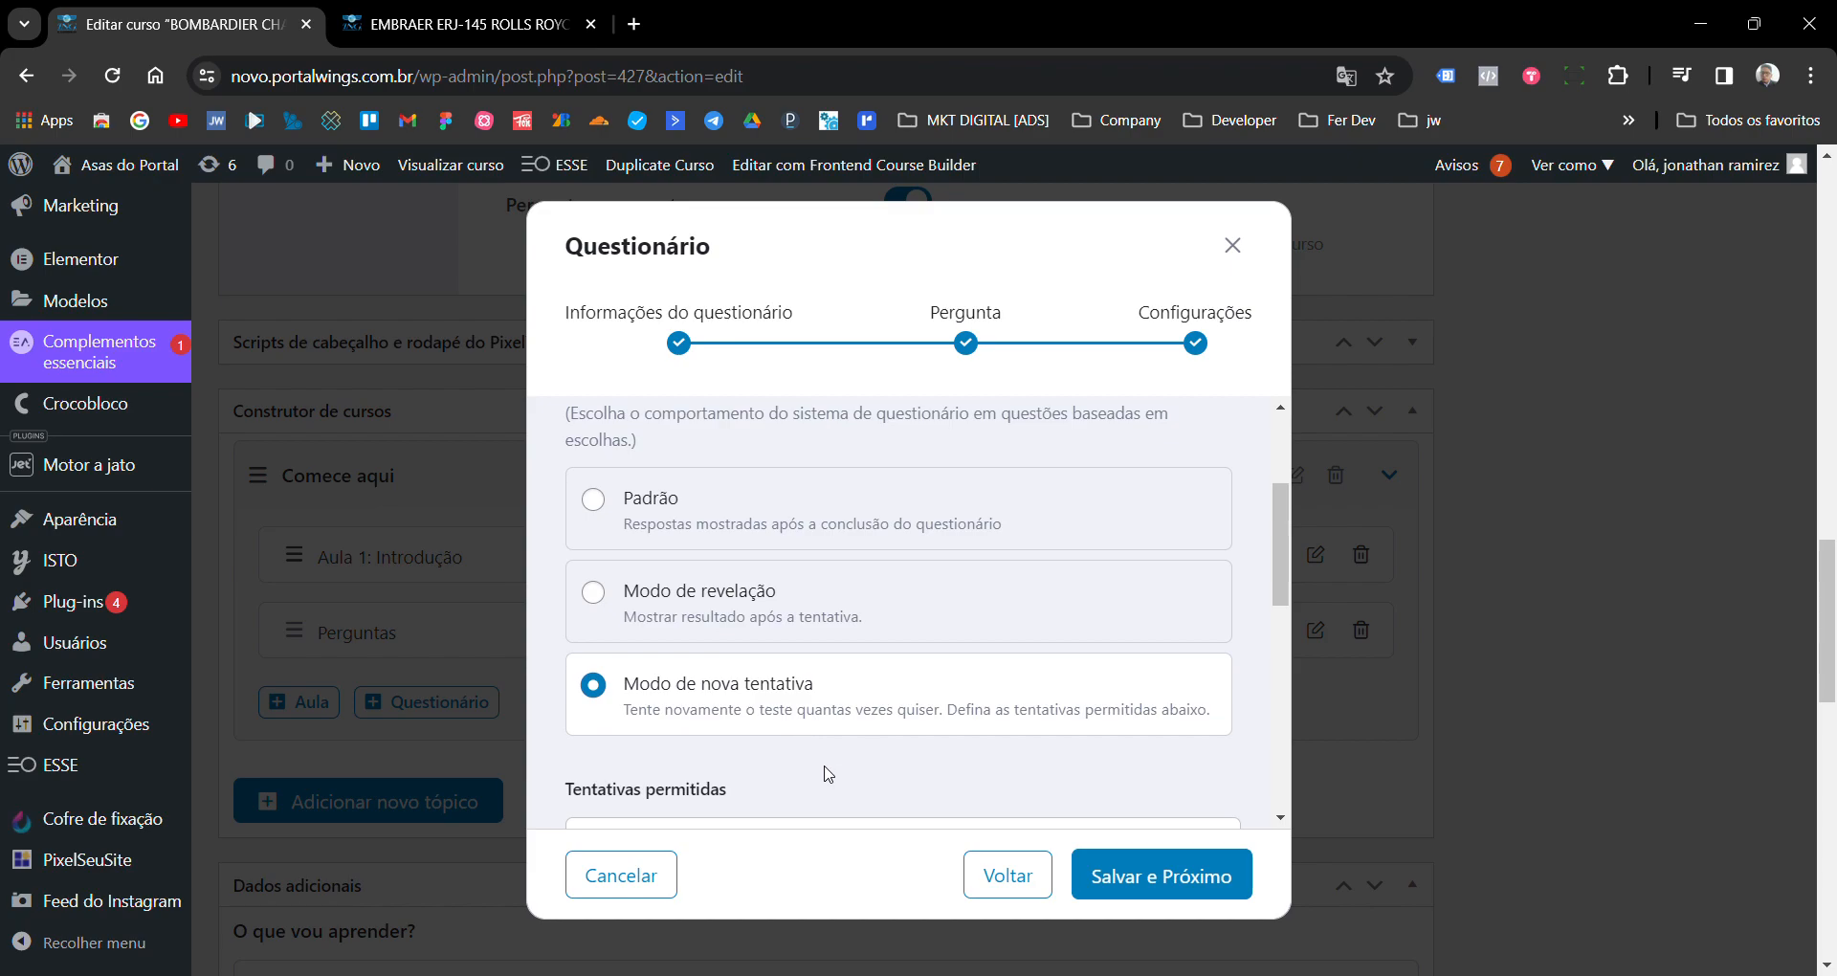
- Try 3 as the Tentativas permitidas value for the quiz, and set it back to 10
scroll(841, 756, up, 1)
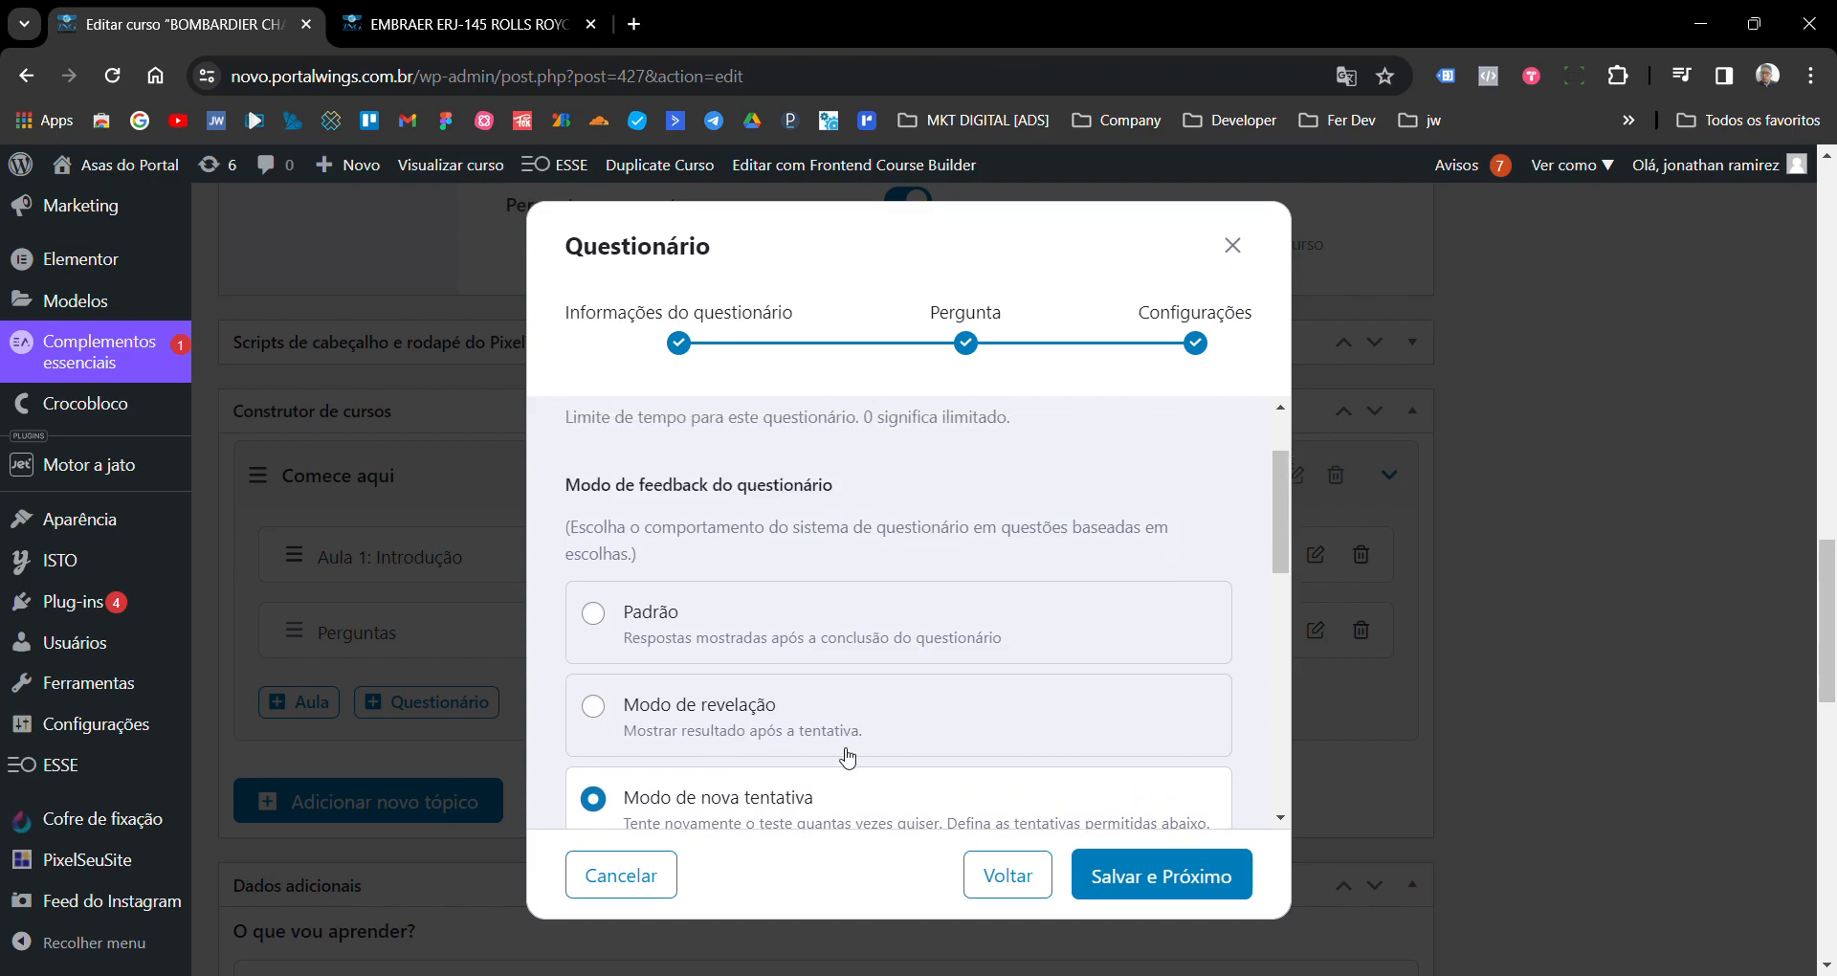
scroll(841, 660, down, 1)
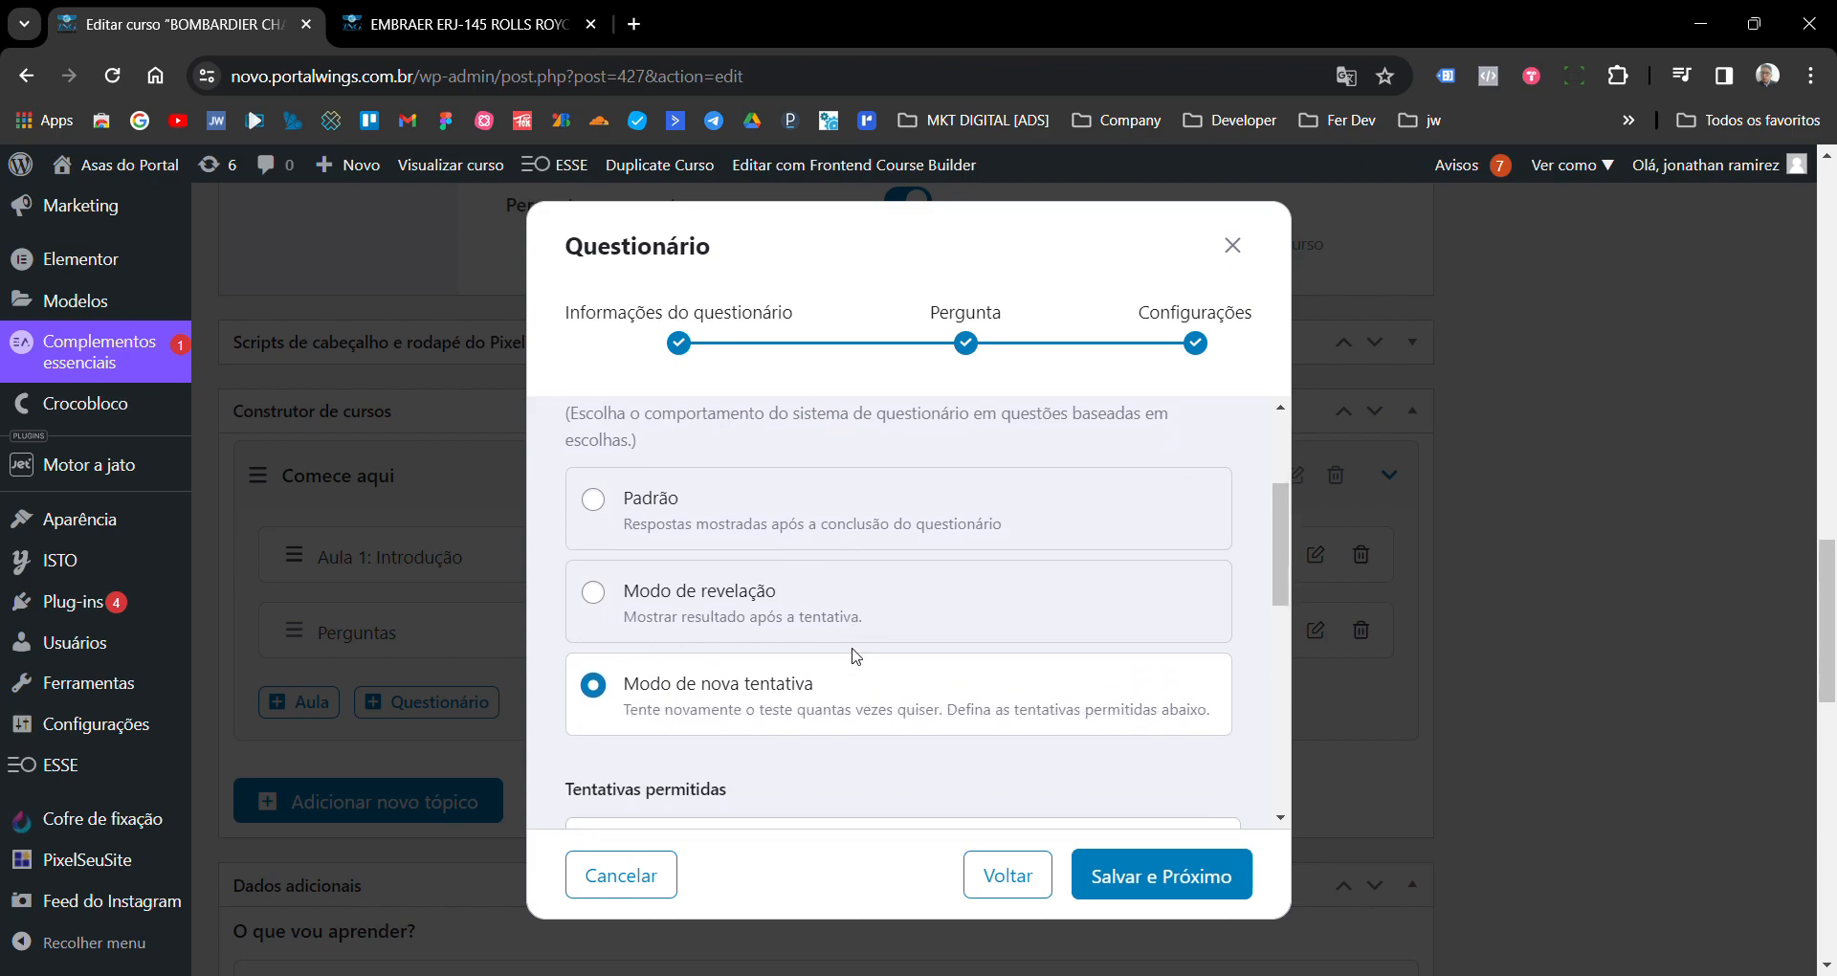
scroll(885, 651, down, 2)
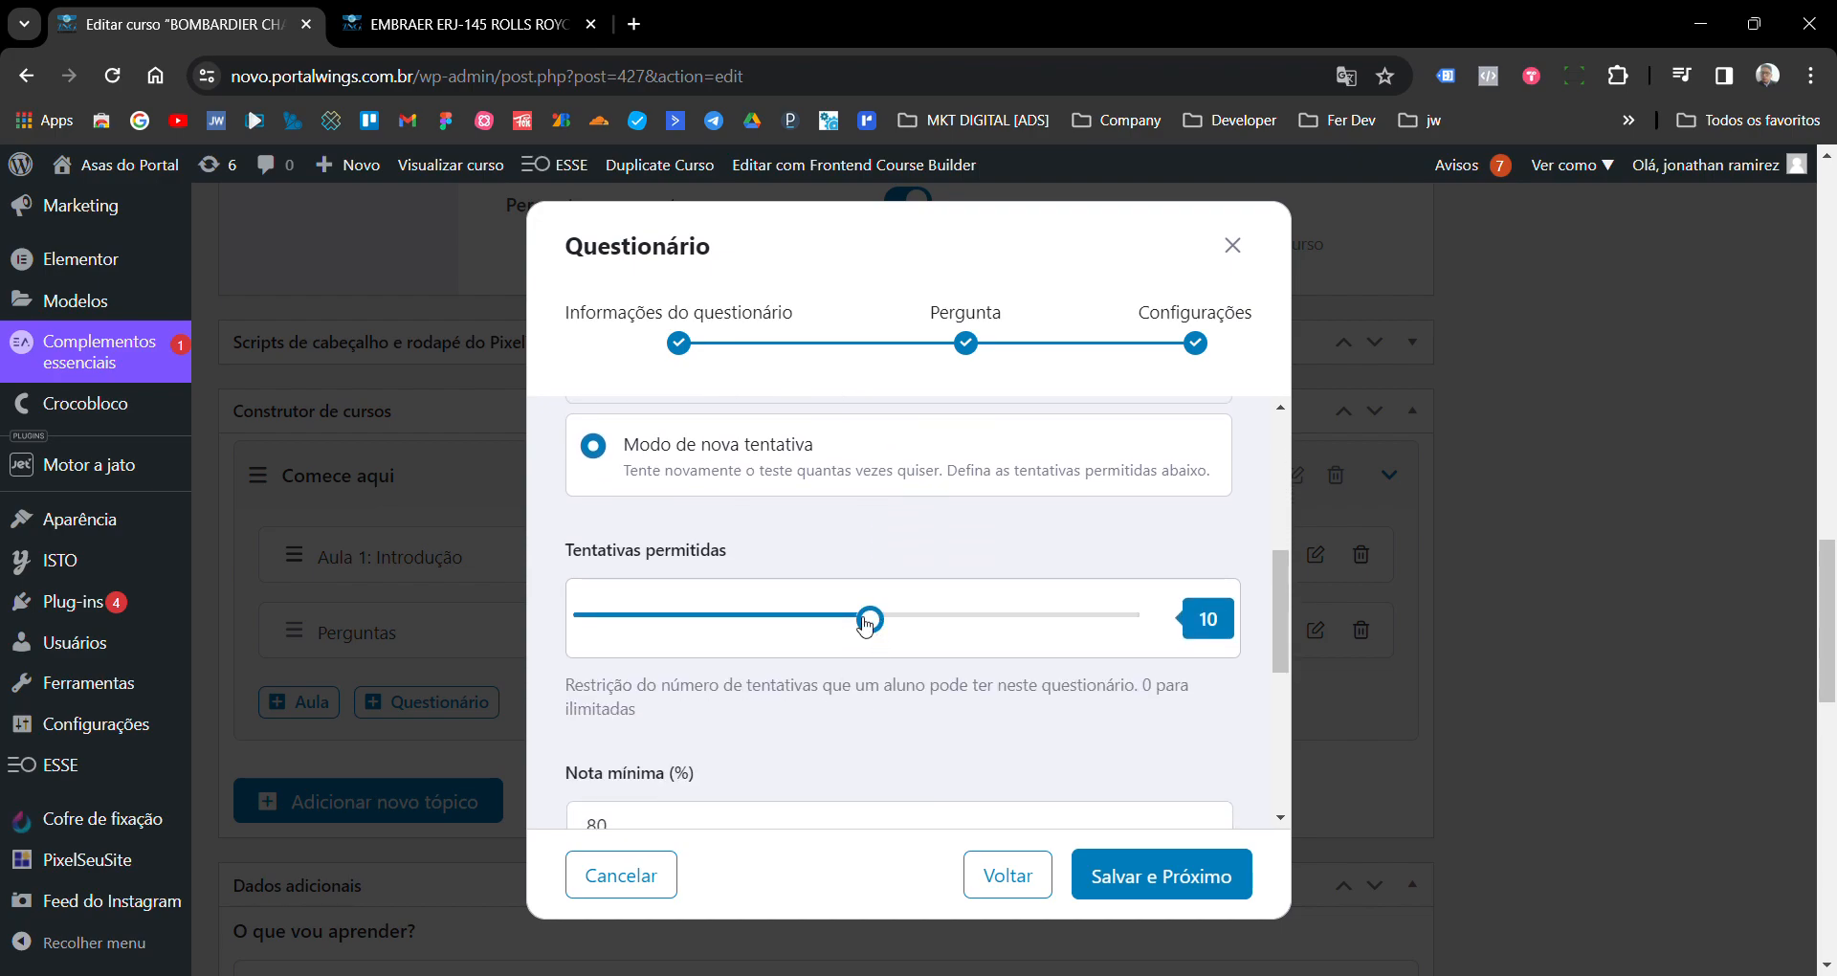
drag(869, 618, 656, 629)
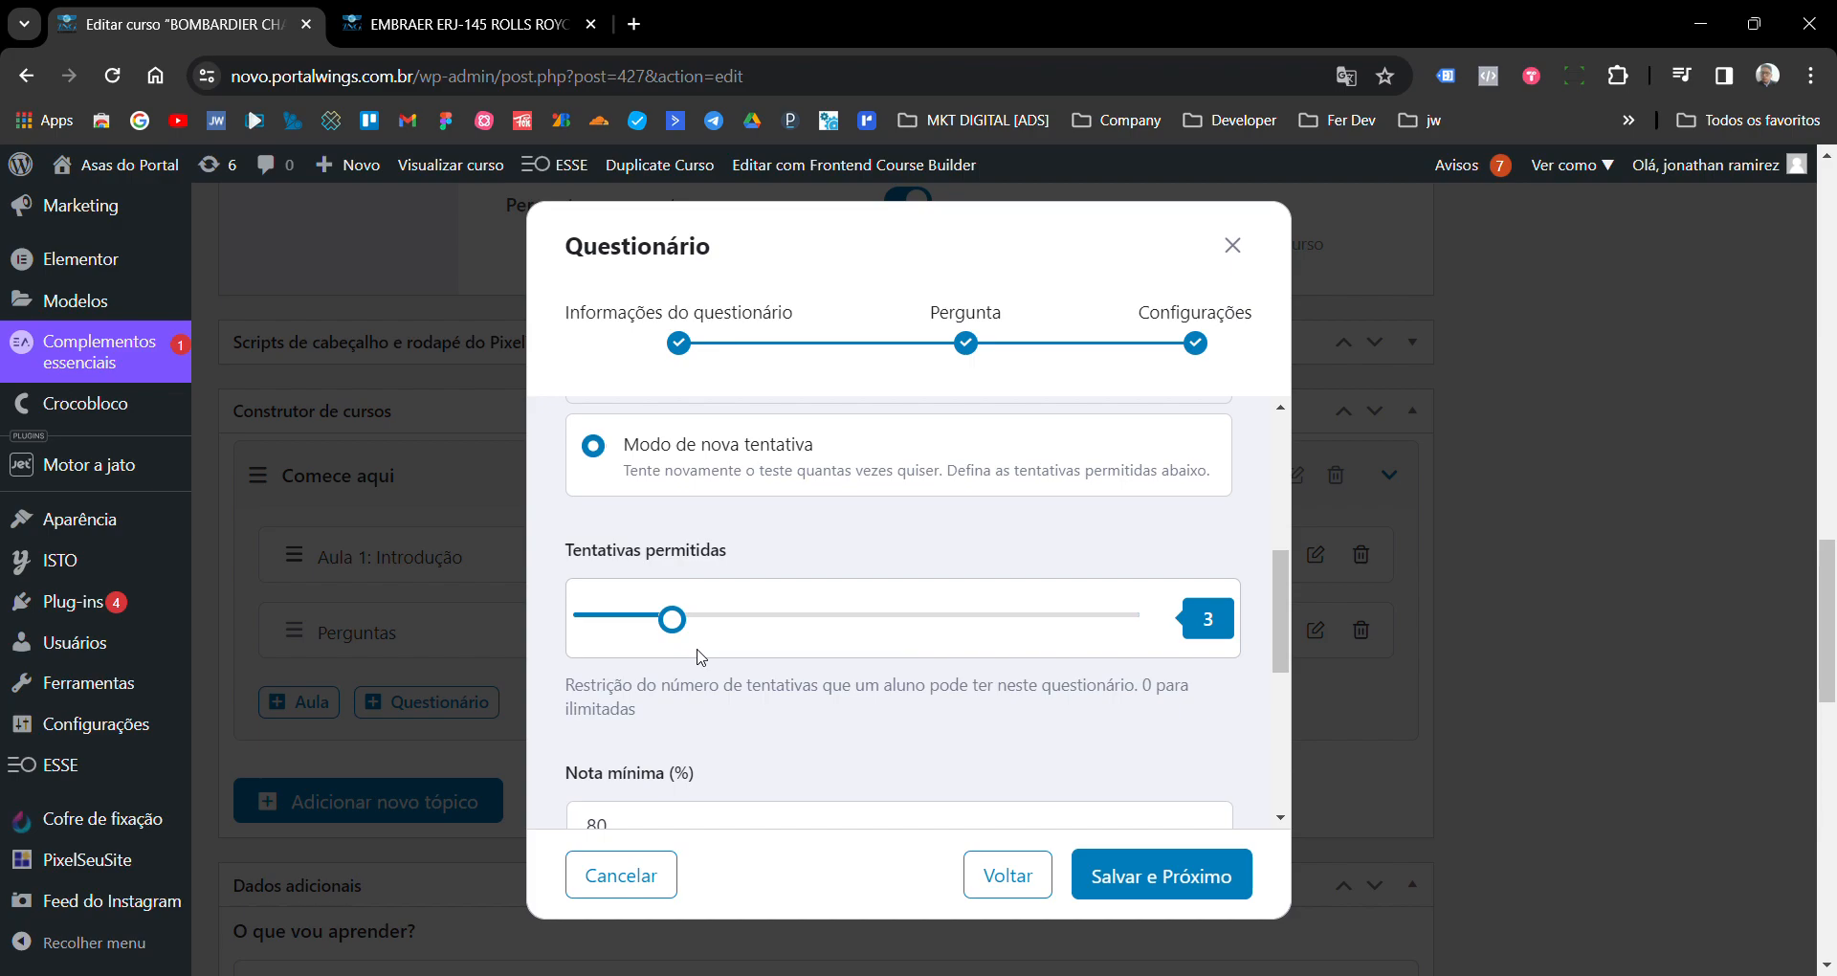
drag(676, 627, 875, 634)
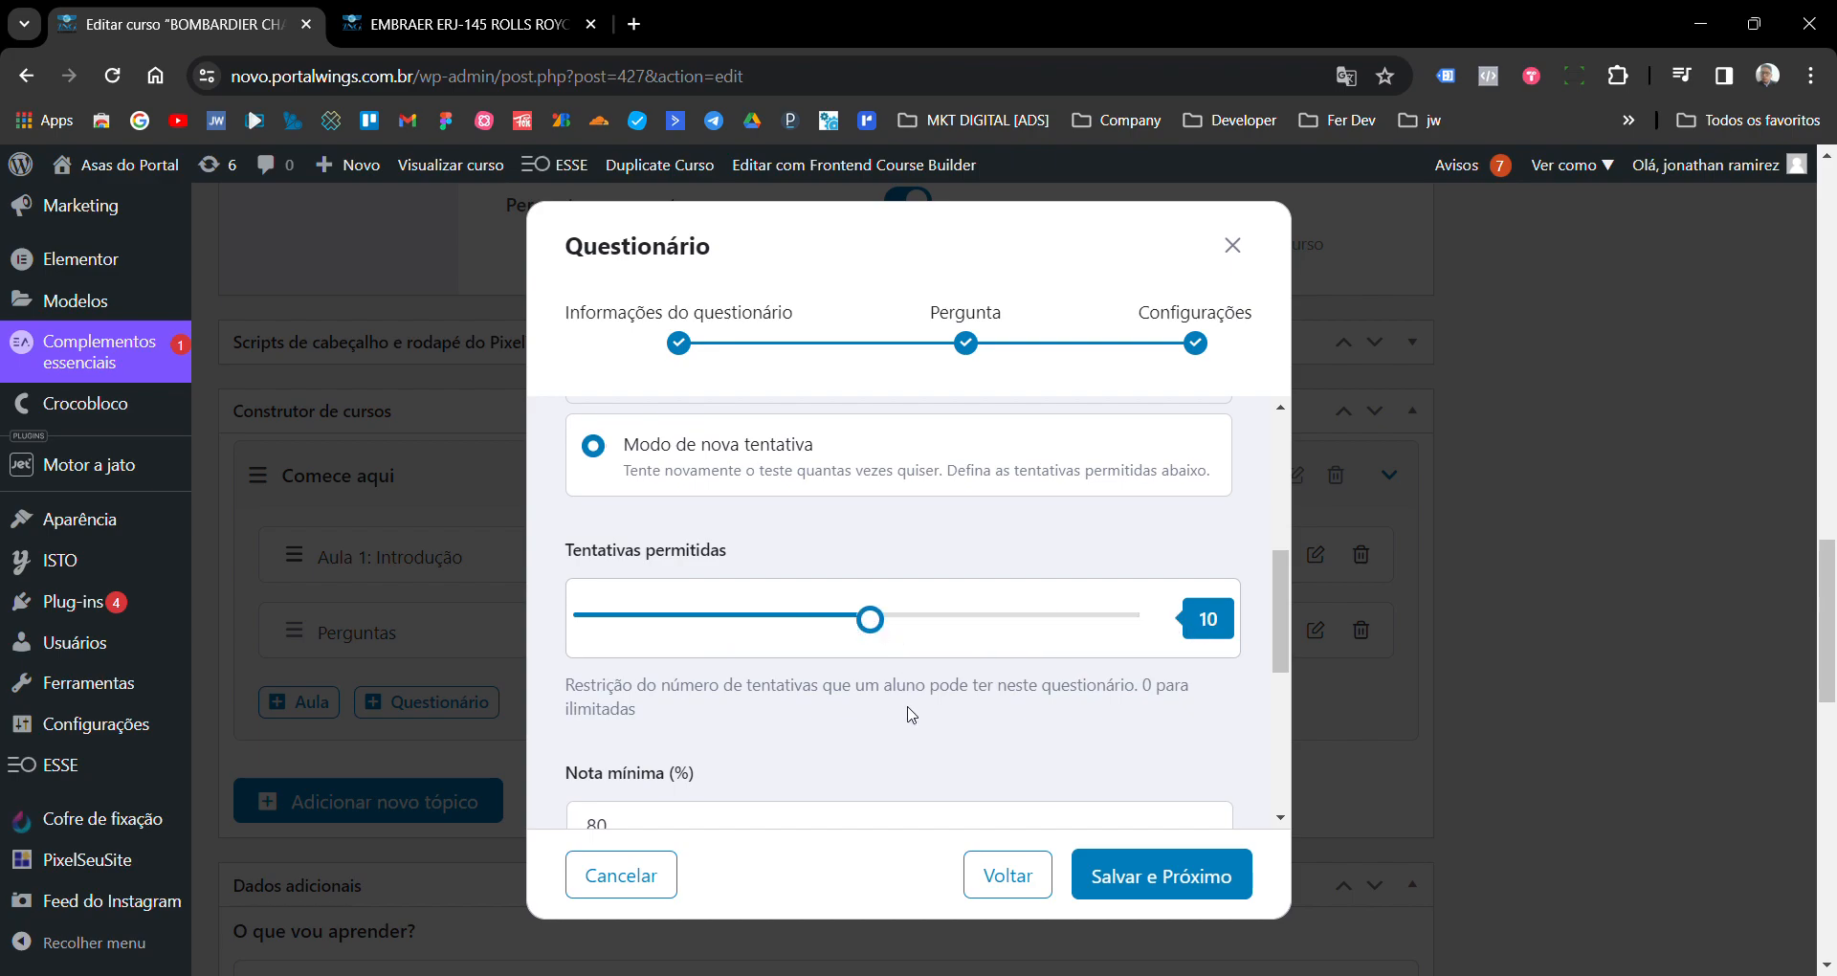
- Set the quiz's Nota mínima (%) to 70
scroll(904, 708, down, 4)
scroll(884, 646, up, 1)
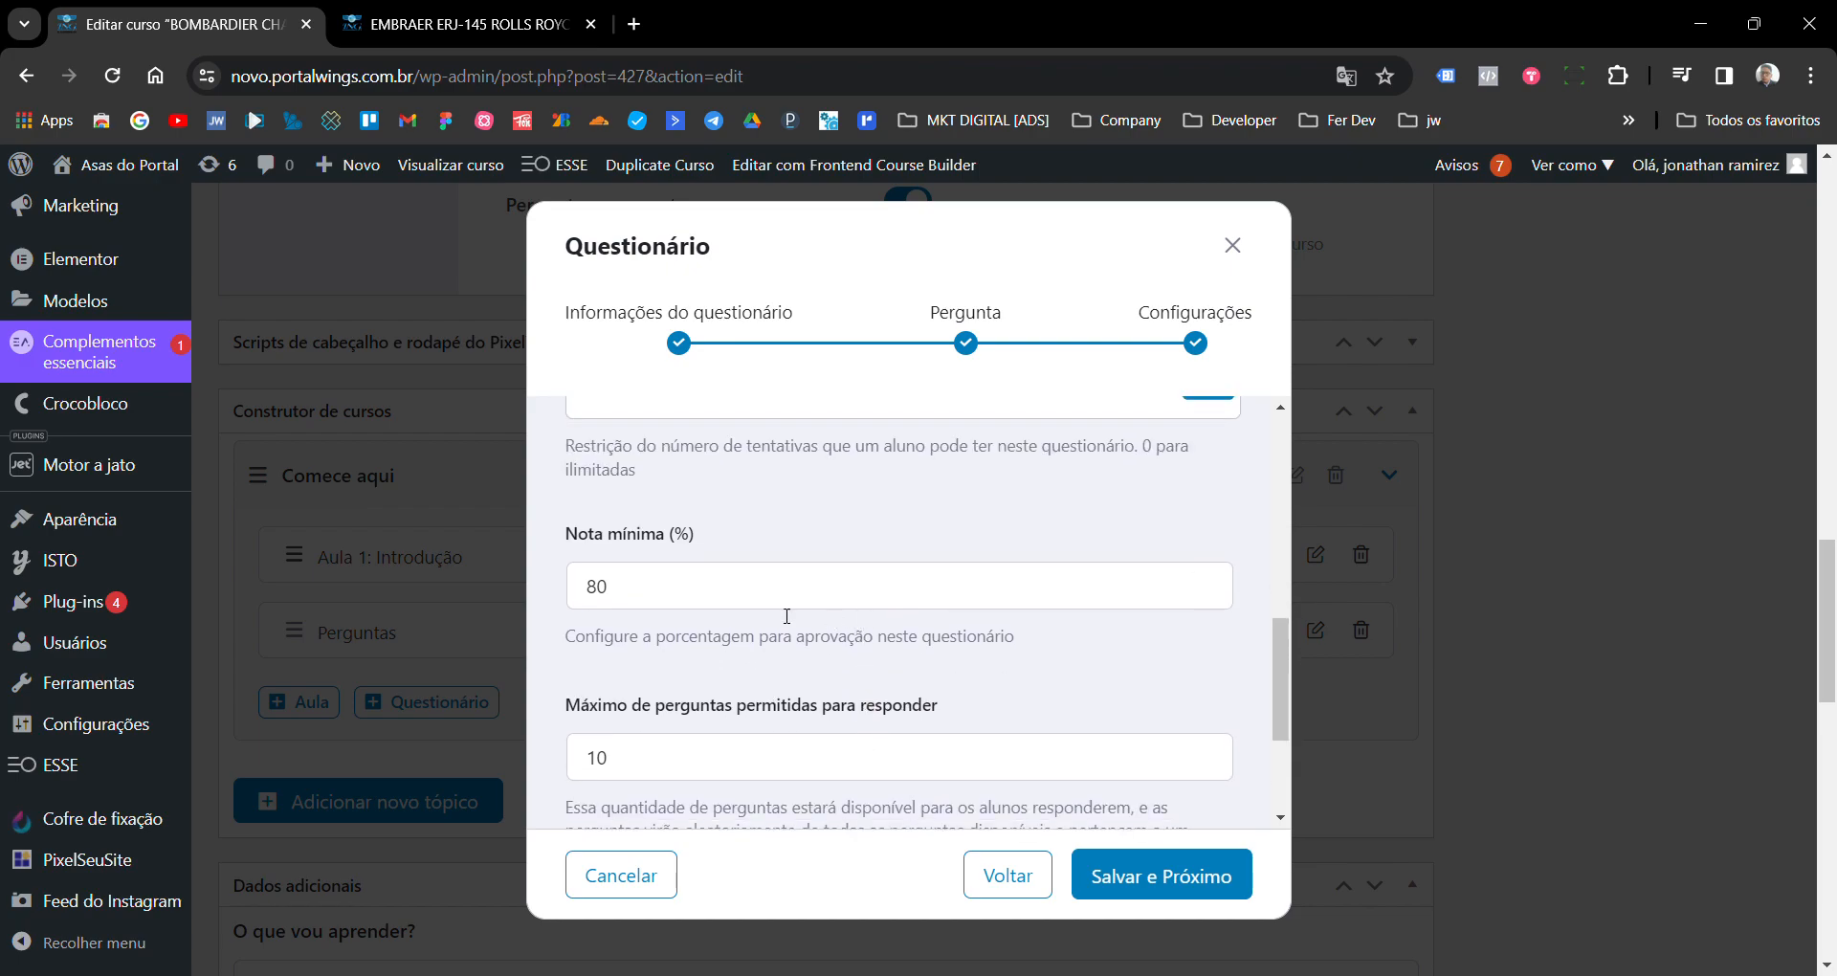
double_click(709, 595)
click(796, 659)
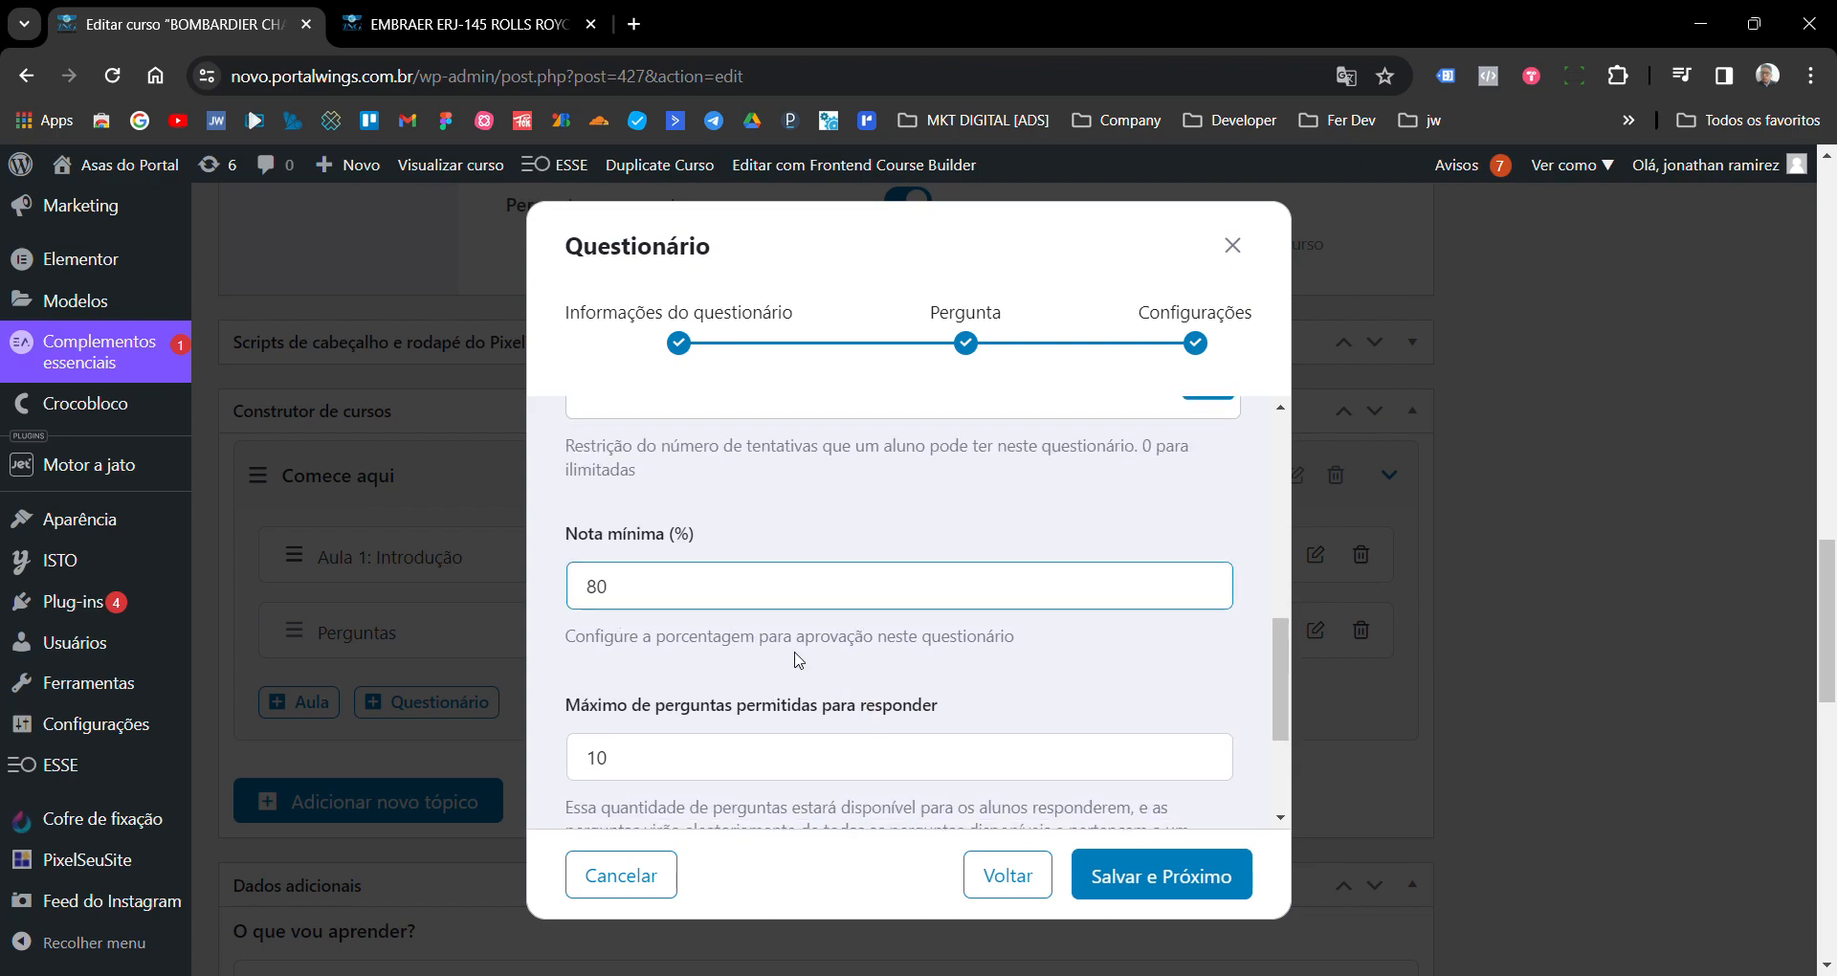
drag(617, 606, 591, 606)
click(787, 660)
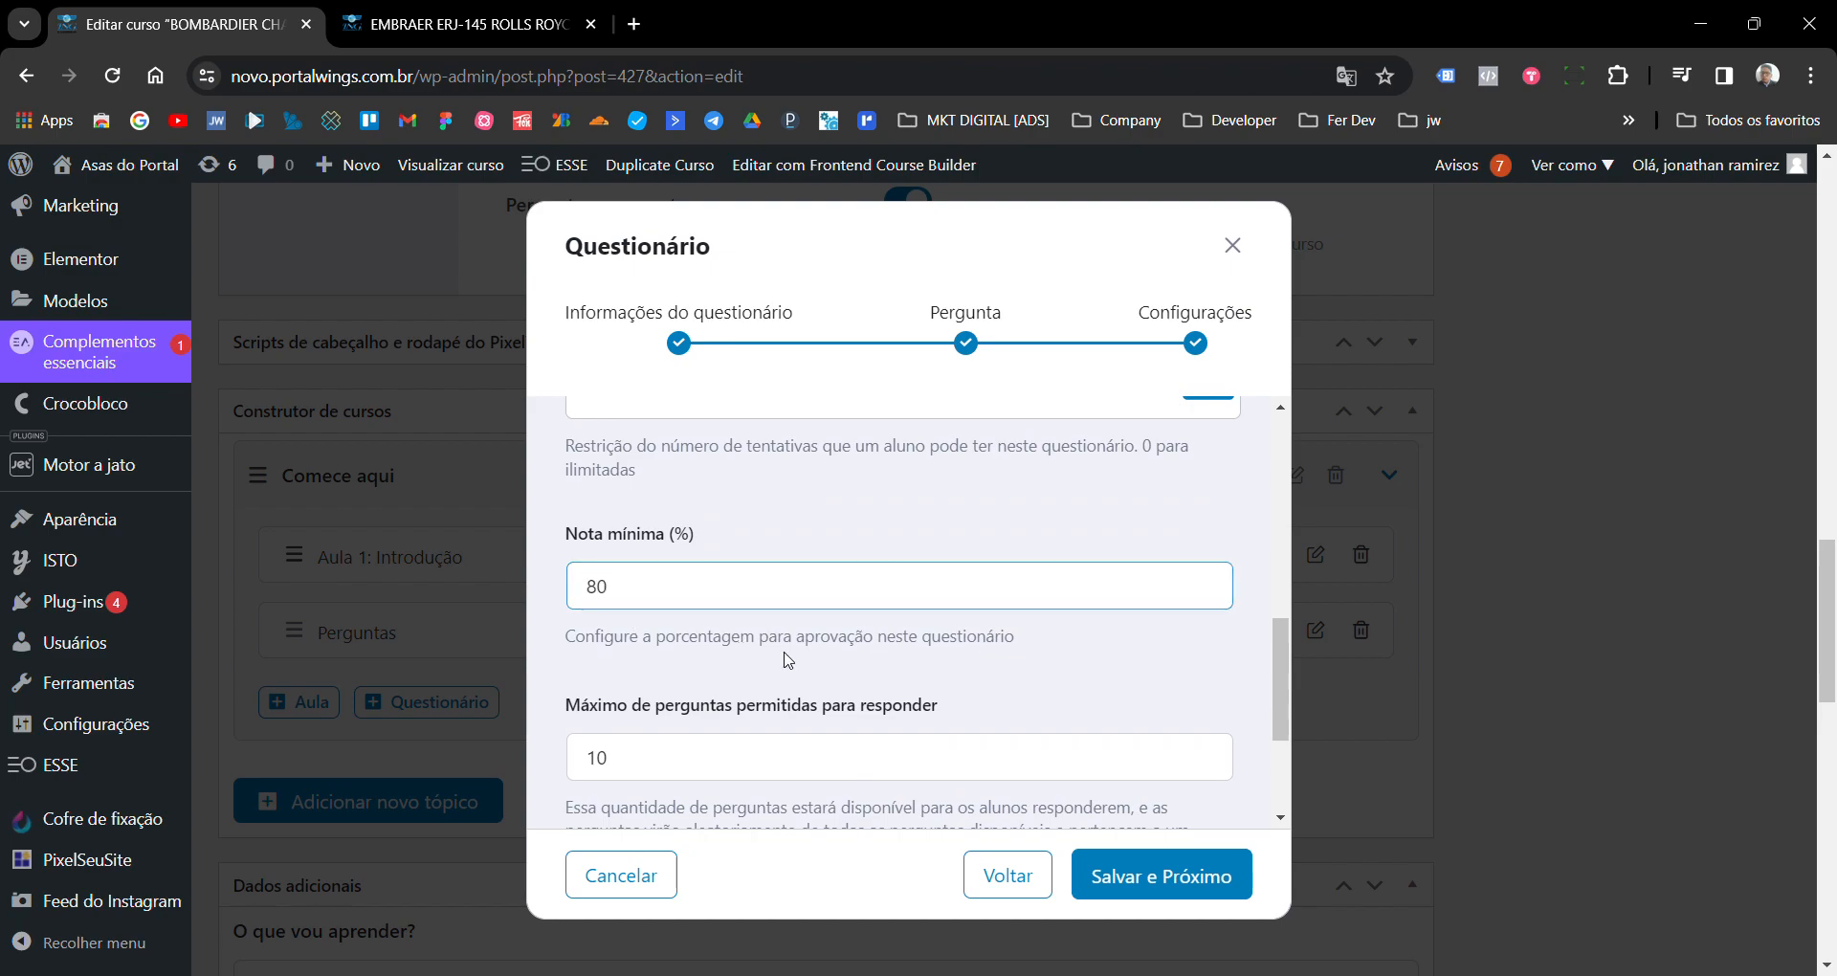
double_click(629, 597)
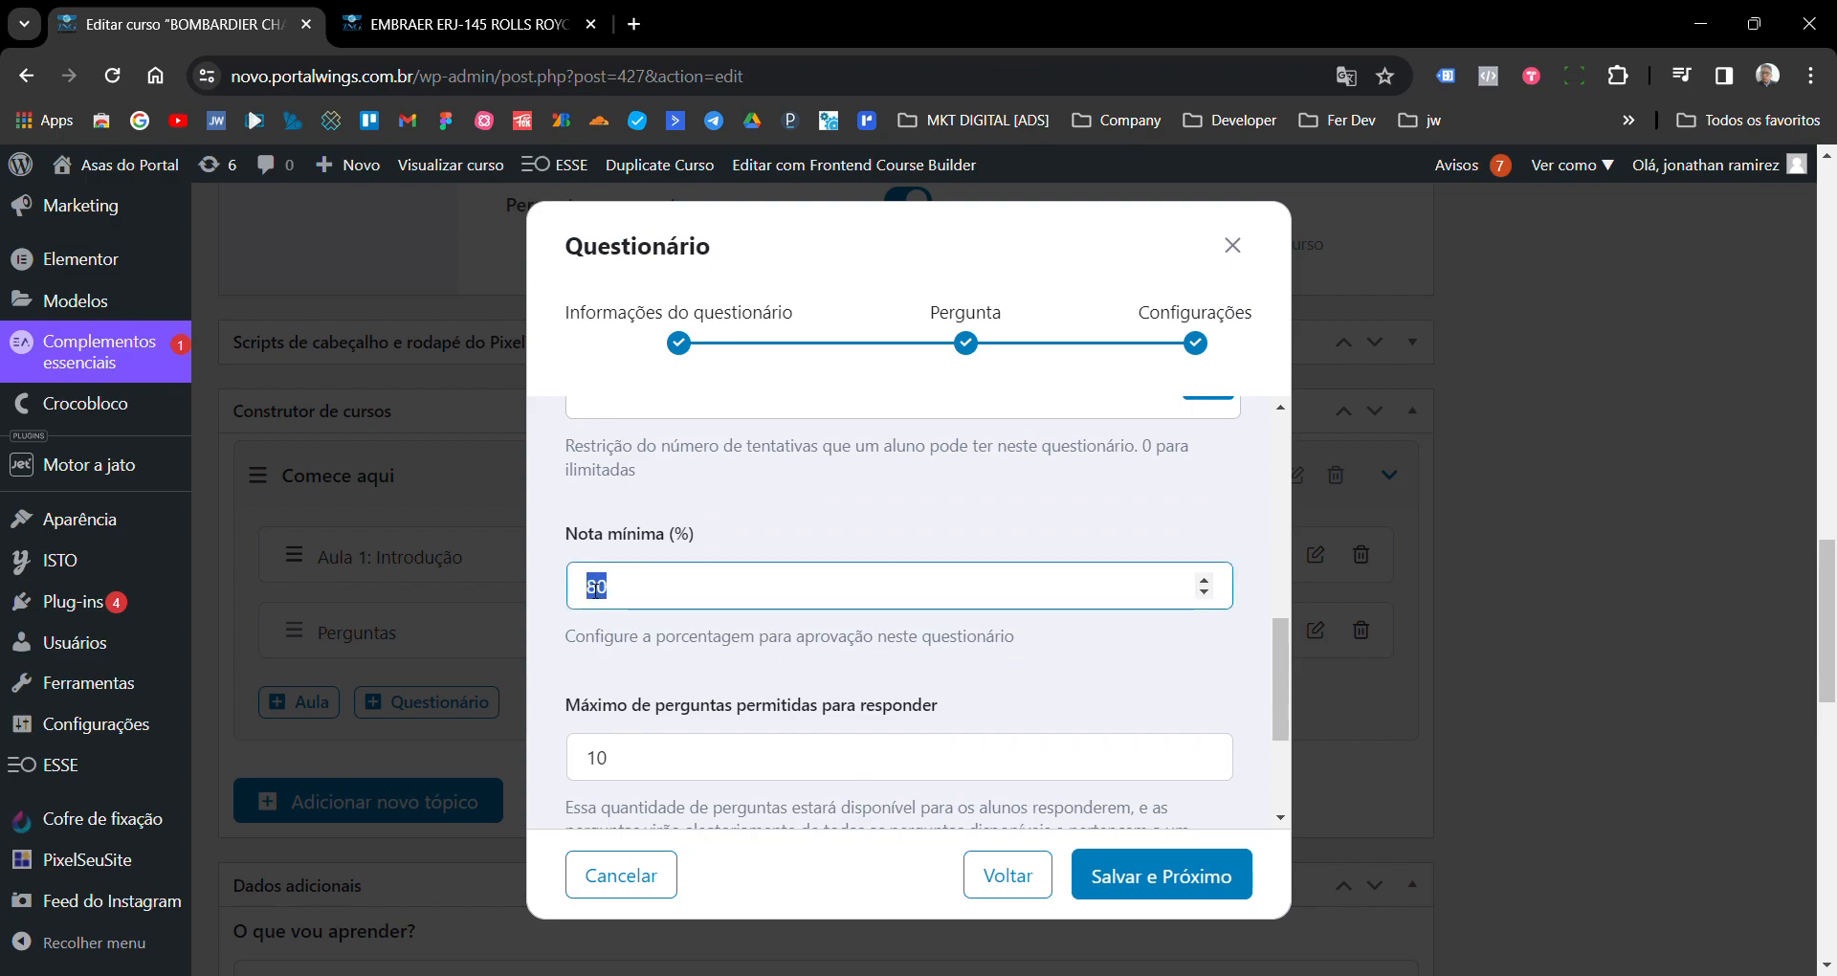
click(639, 639)
double_click(622, 600)
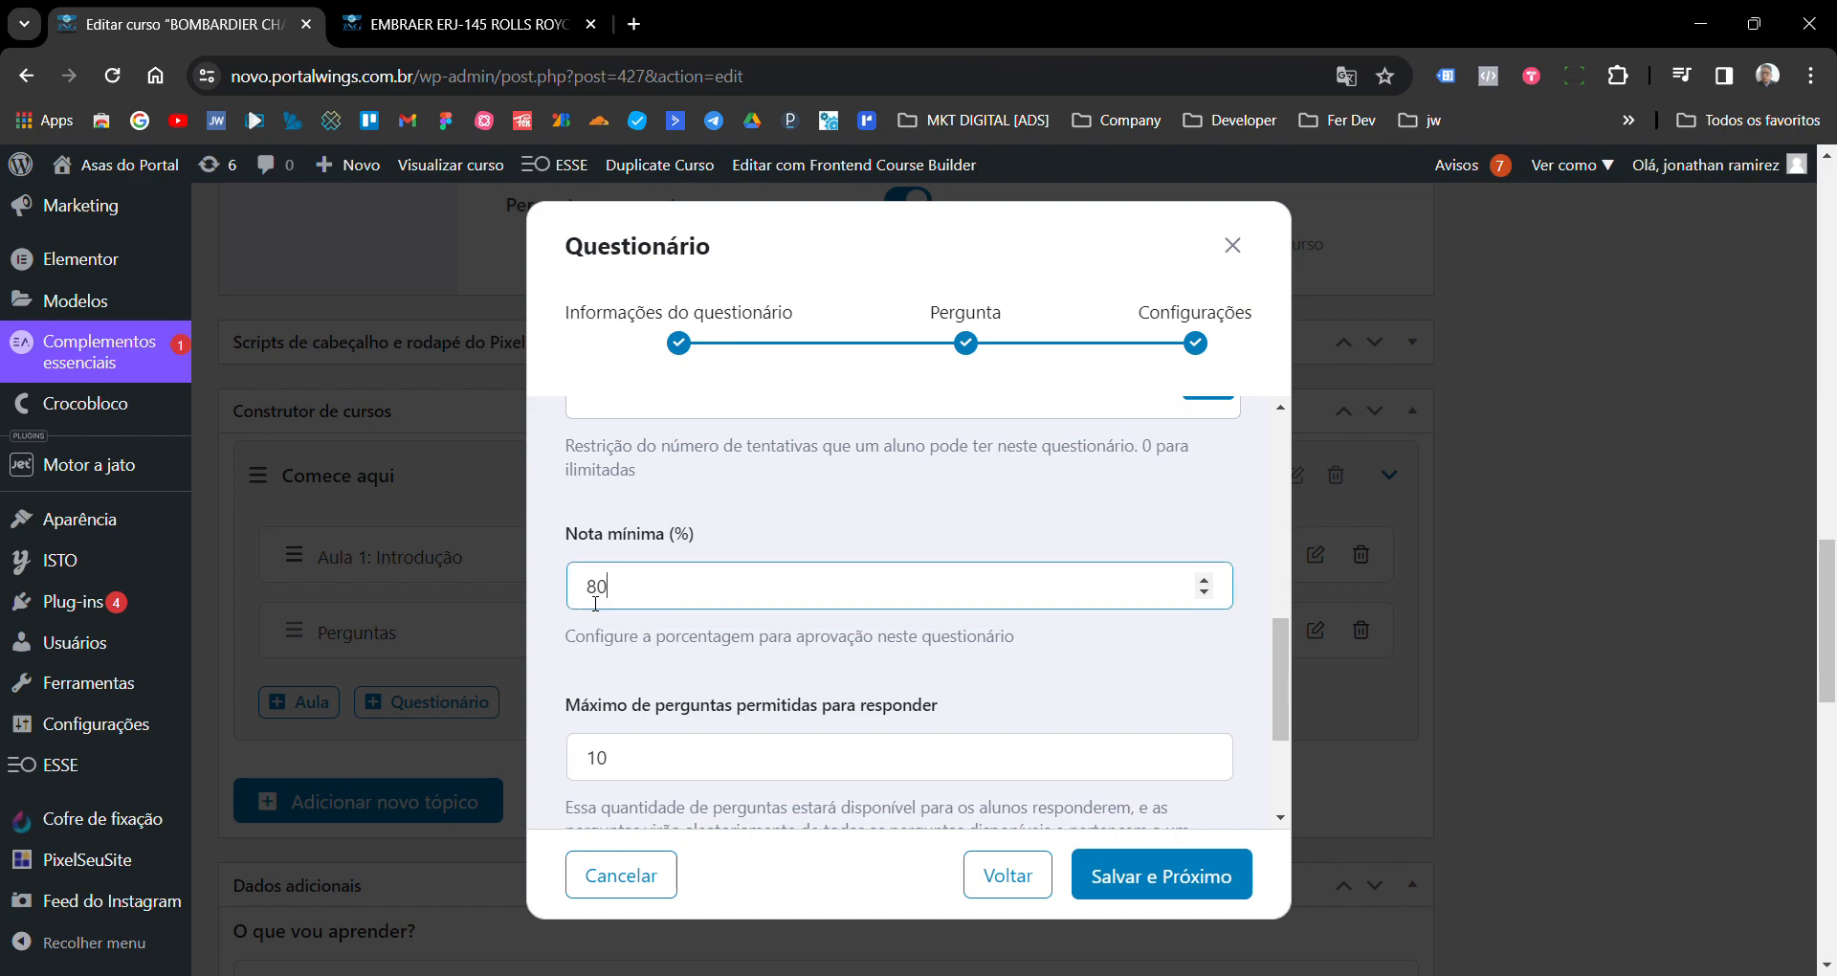
text(9)
double_click(590, 600)
text(7)
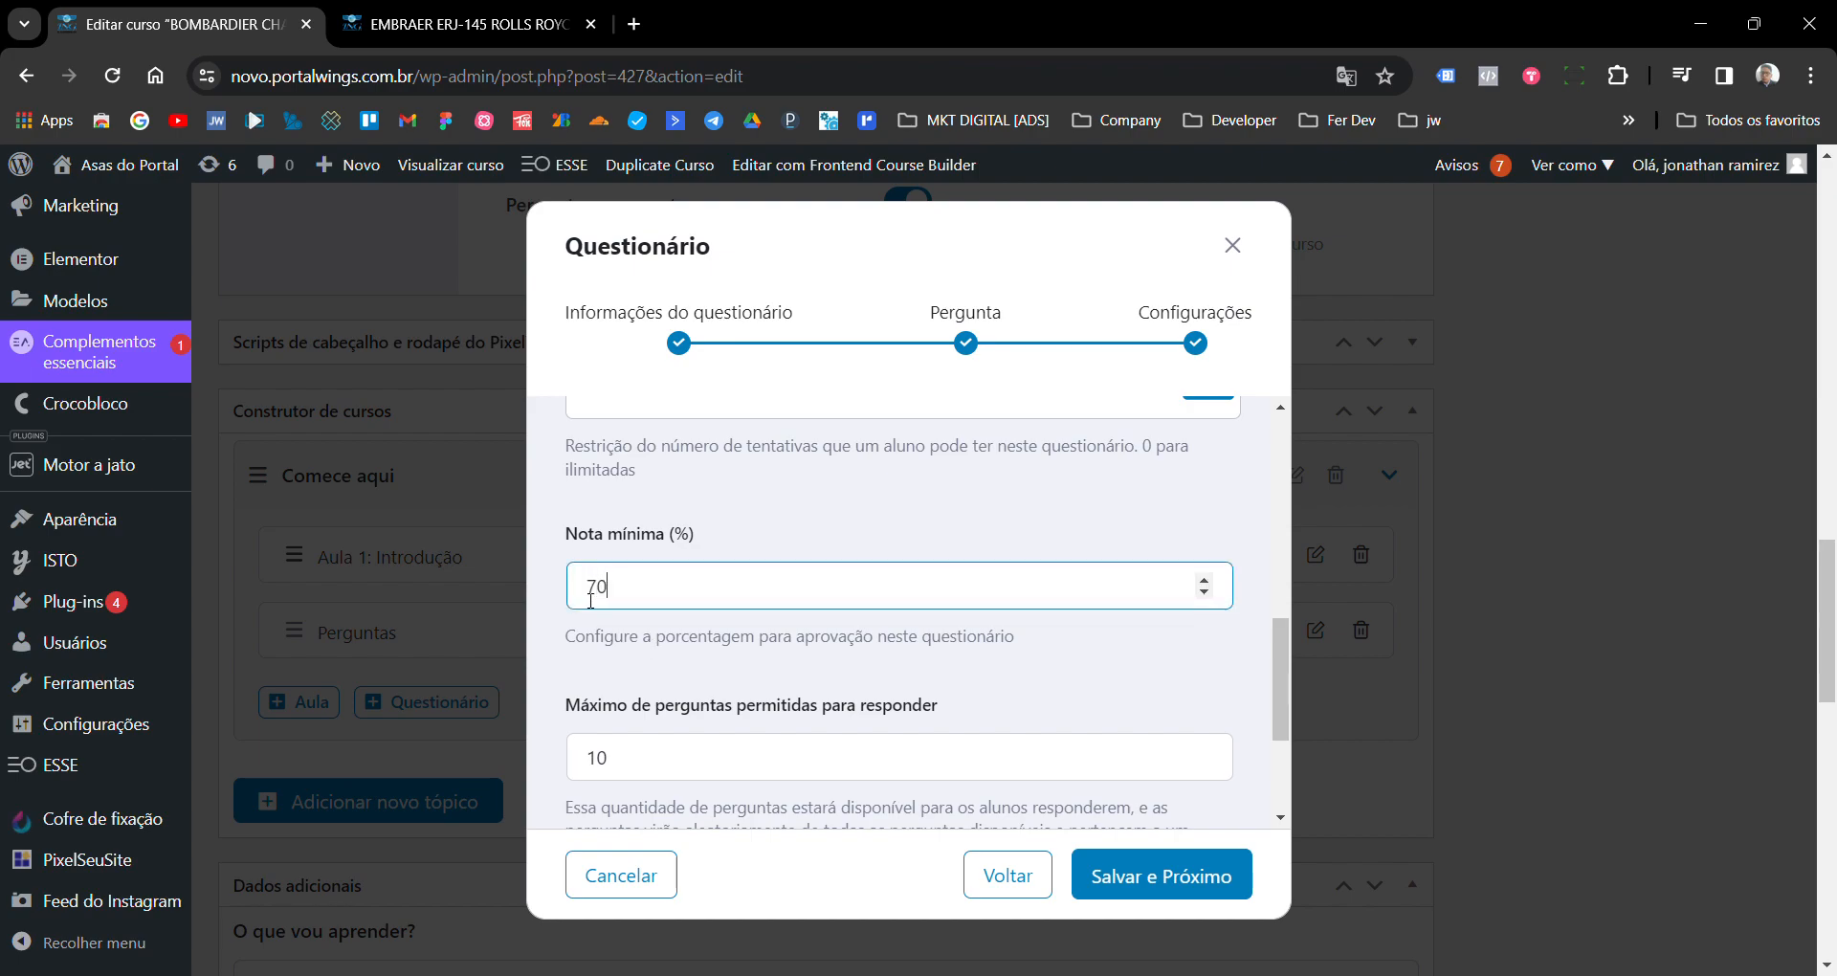
- Check the quiz's Máximo de perguntas permitidas para responder setting
scroll(794, 727, down, 3)
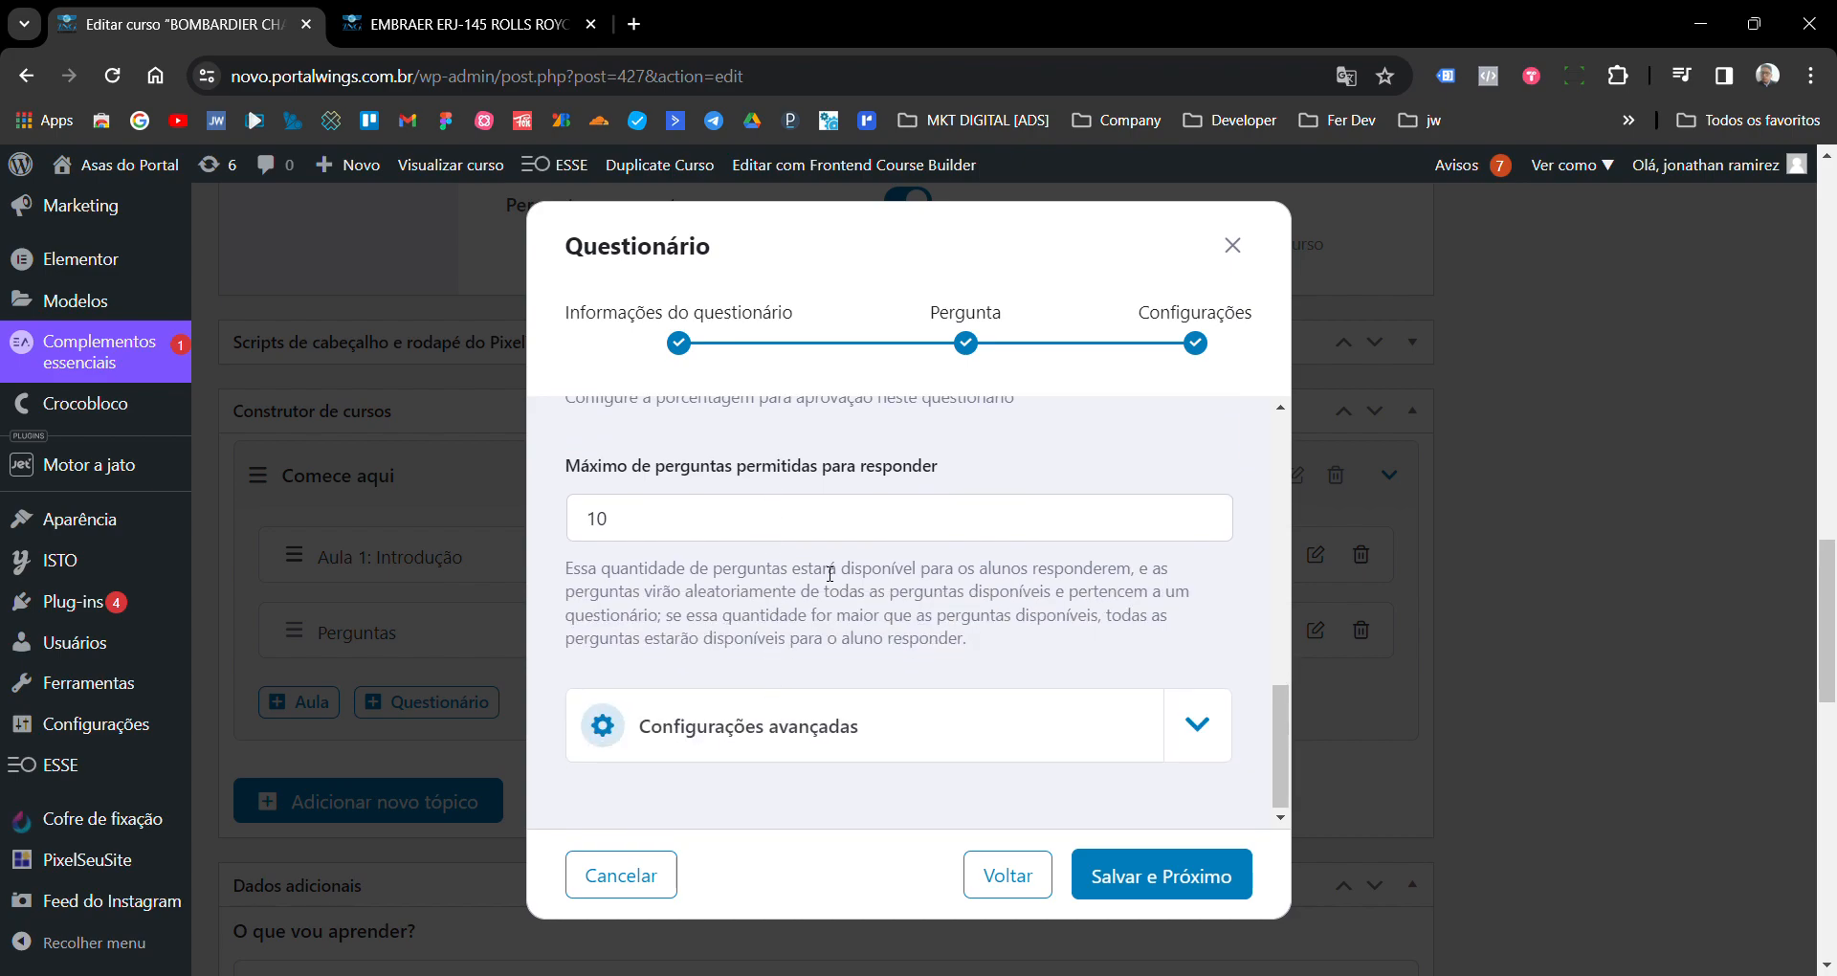
click(637, 533)
key(ctrl+a)
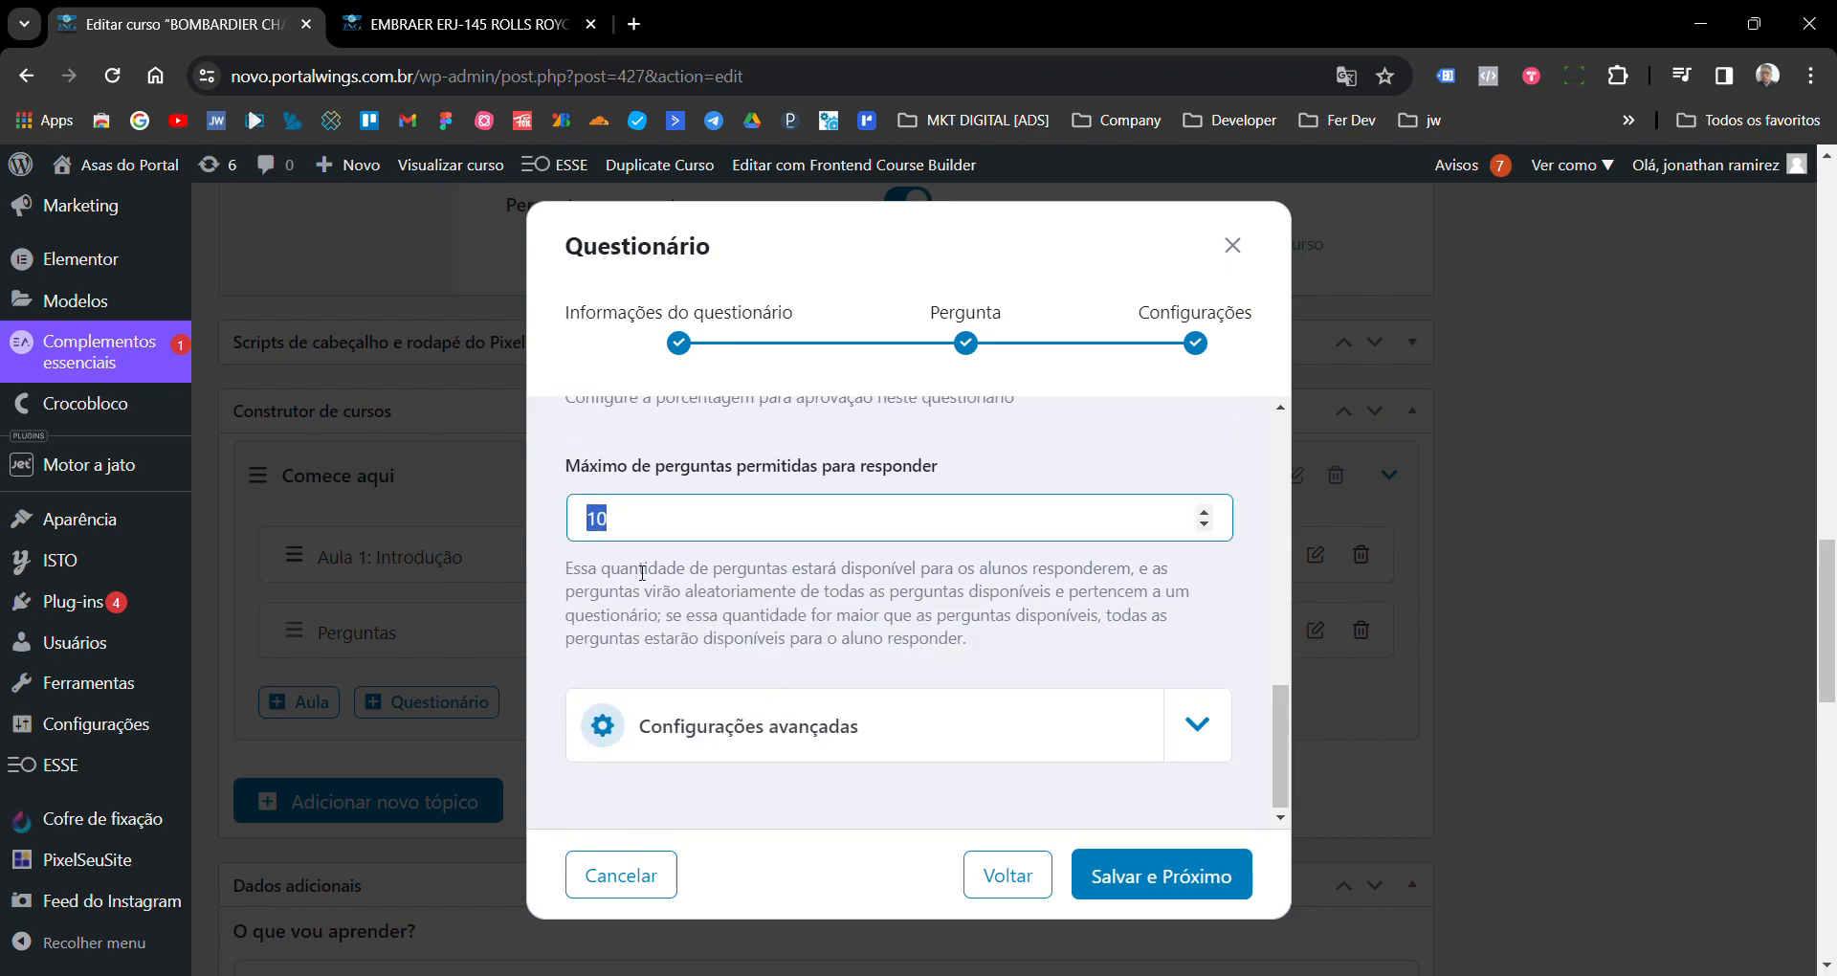
click(818, 620)
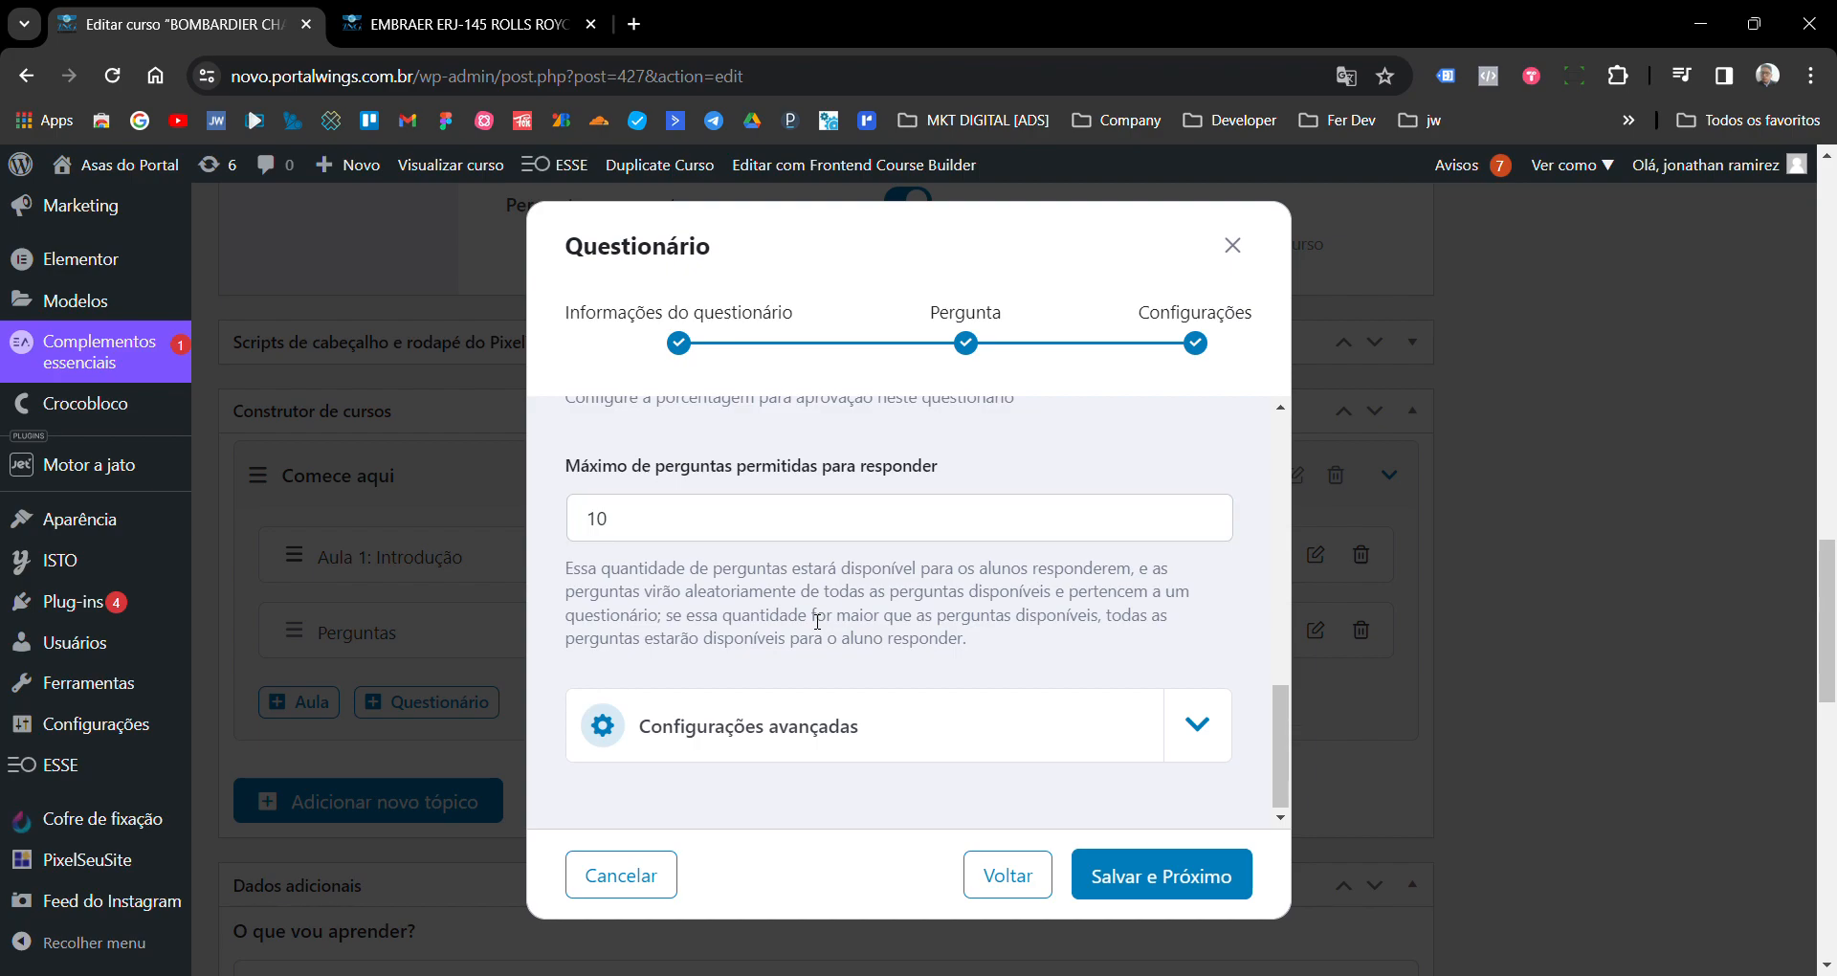
- Expand the Configurações avançadas section and toggle Início automático do questionário on and off again
click(866, 744)
scroll(917, 649, down, 3)
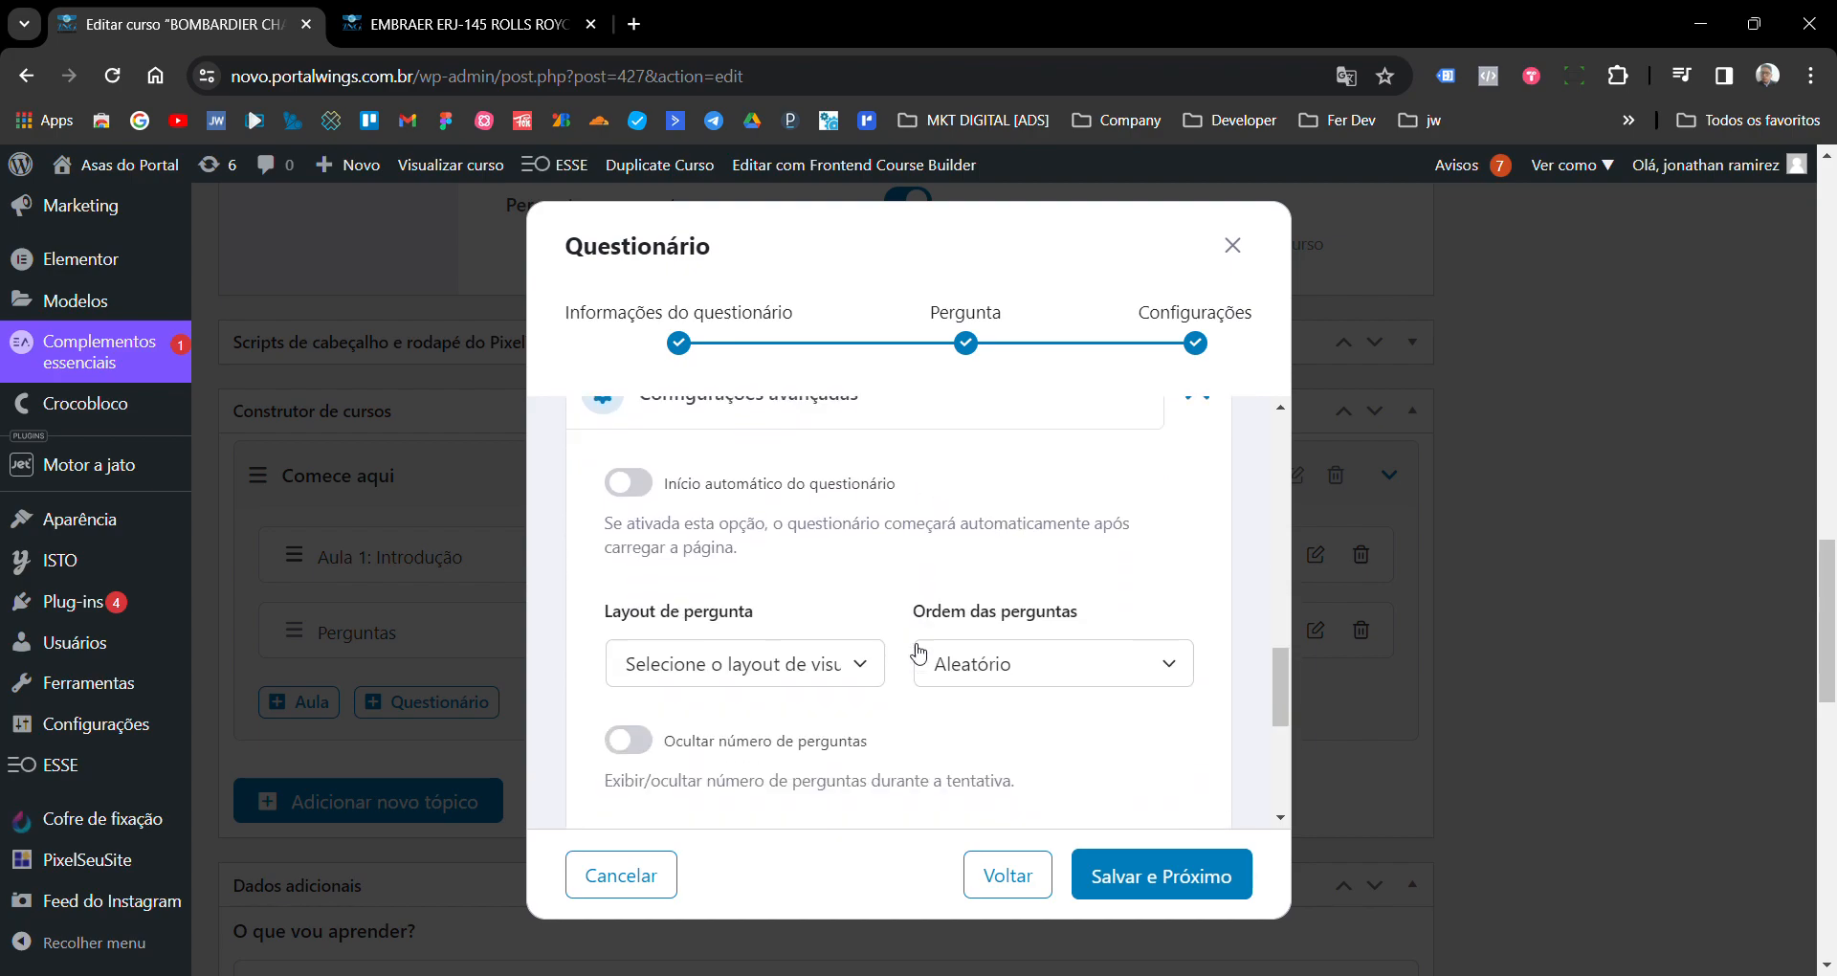
scroll(853, 566, up, 2)
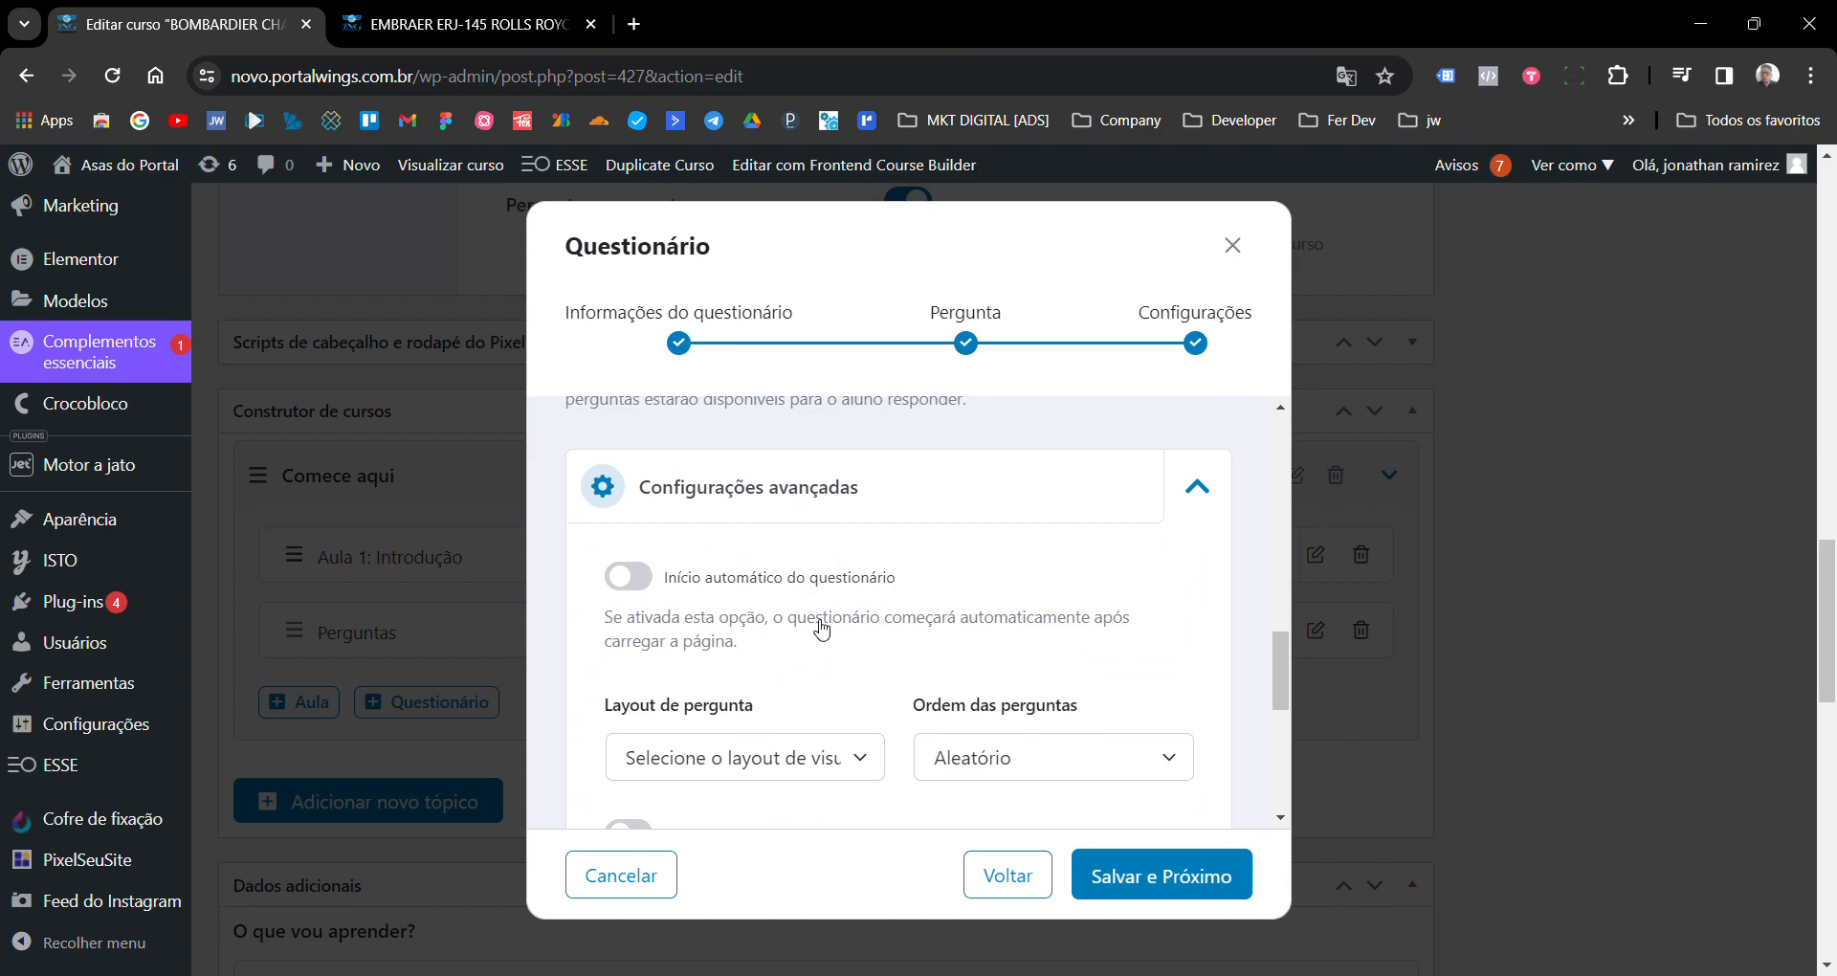
scroll(857, 615, down, 1)
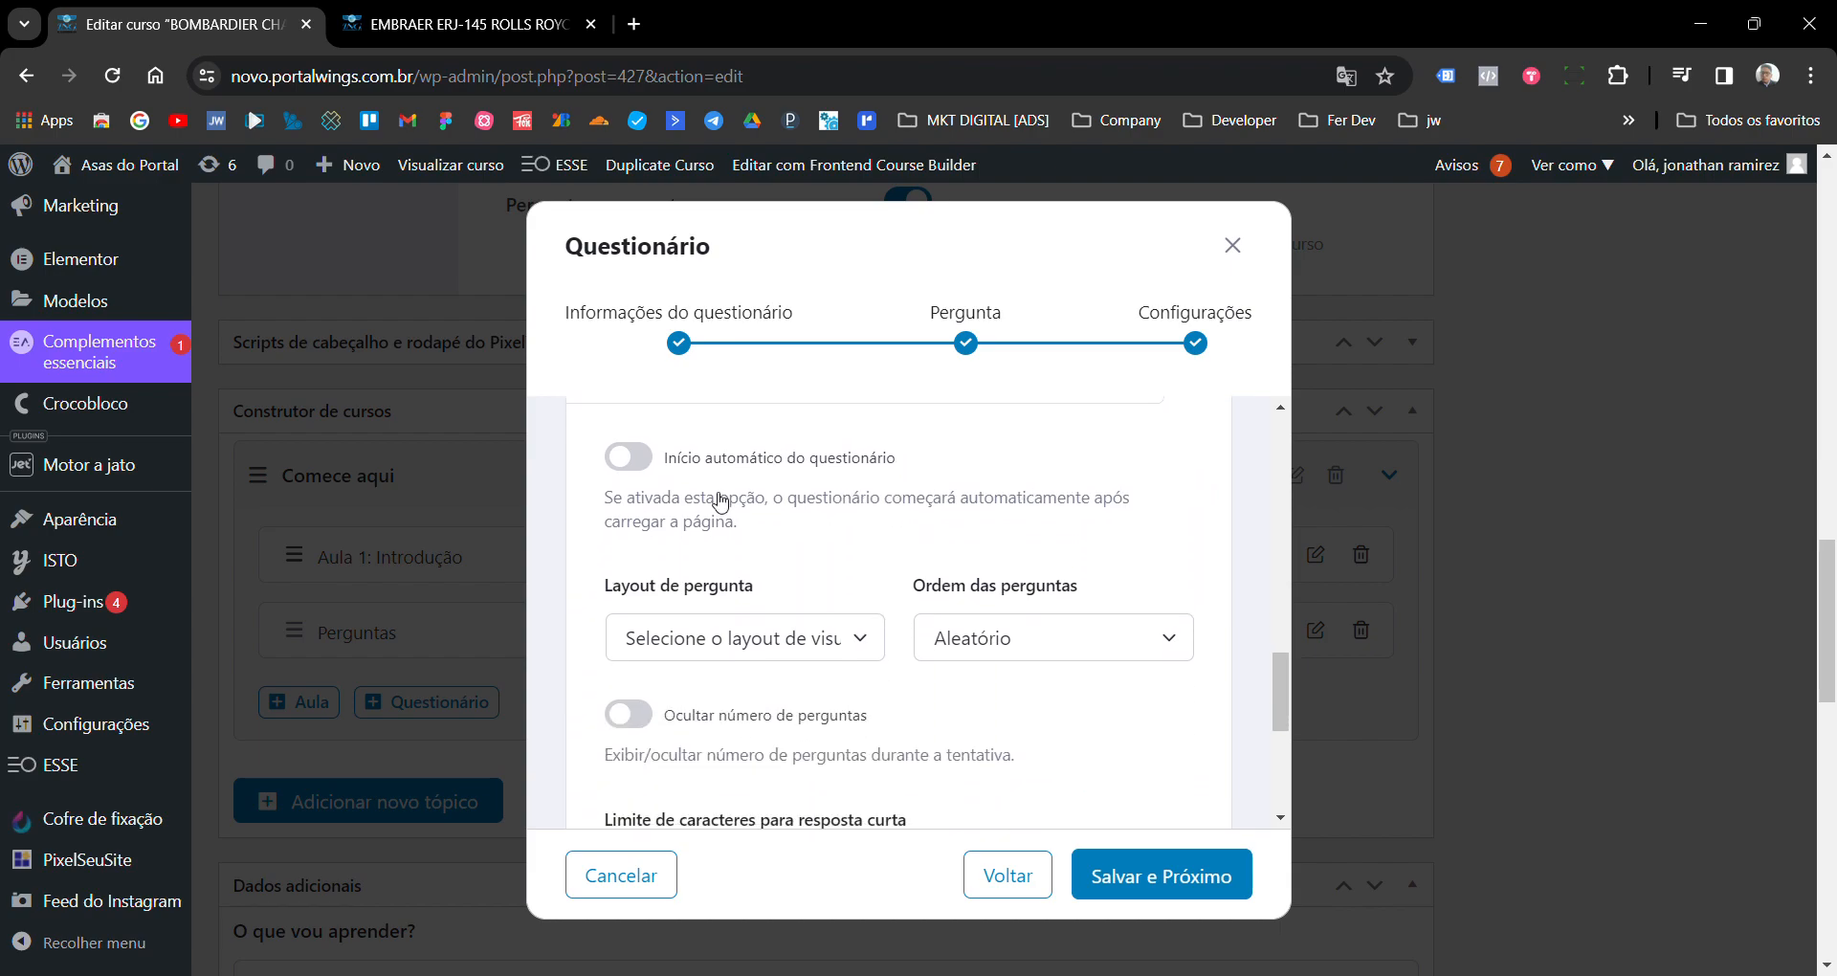
click(647, 466)
click(646, 464)
- Try Pergunta única and Paginação das perguntas as the Layout de pergunta, and return it to the unselected option
scroll(820, 502, down, 1)
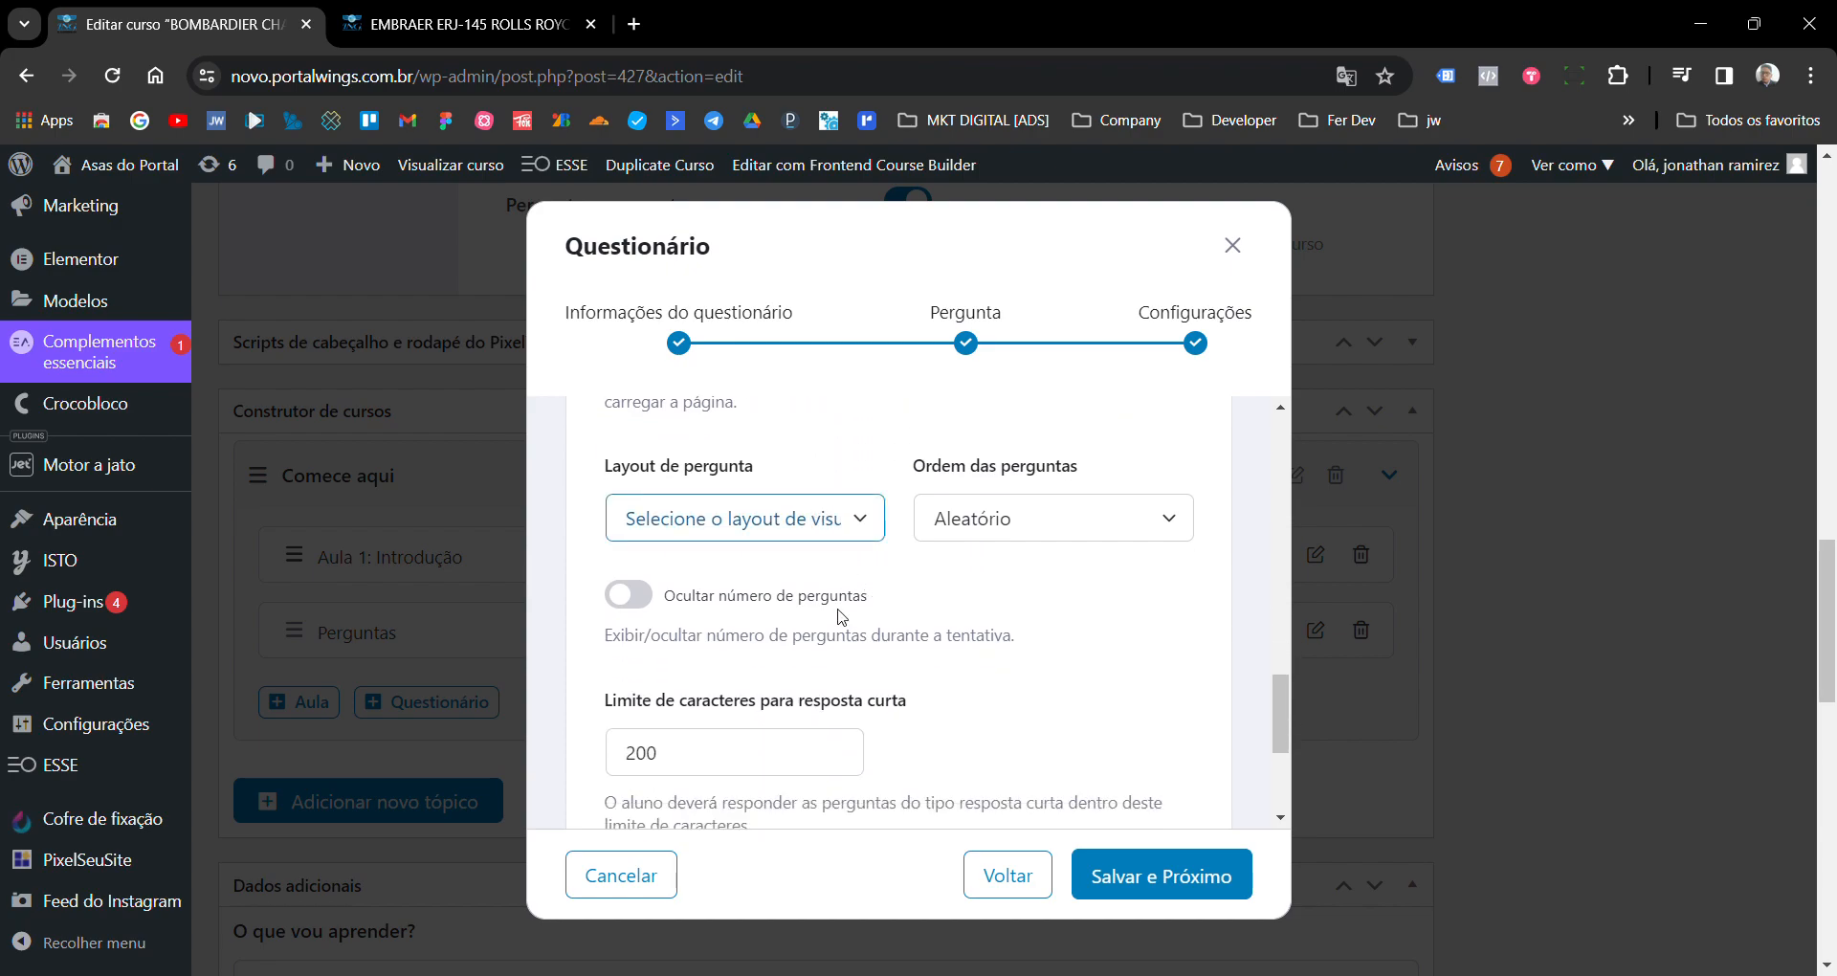
key(Down)
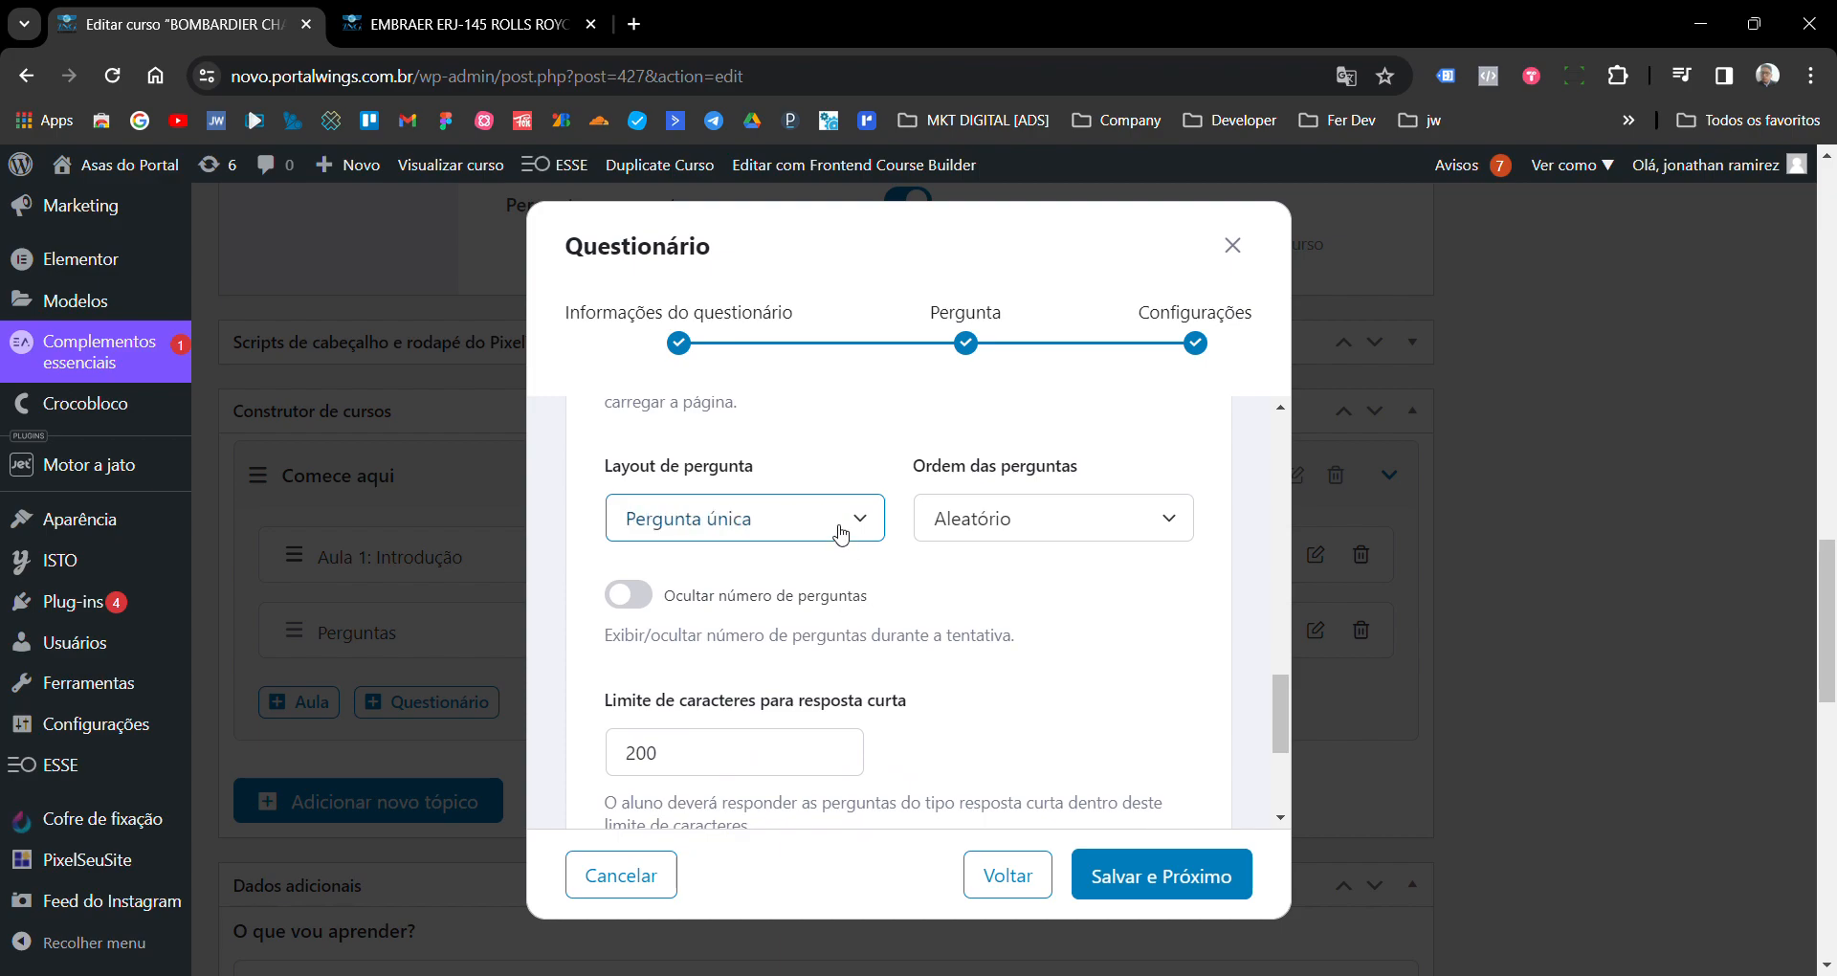
key(Down)
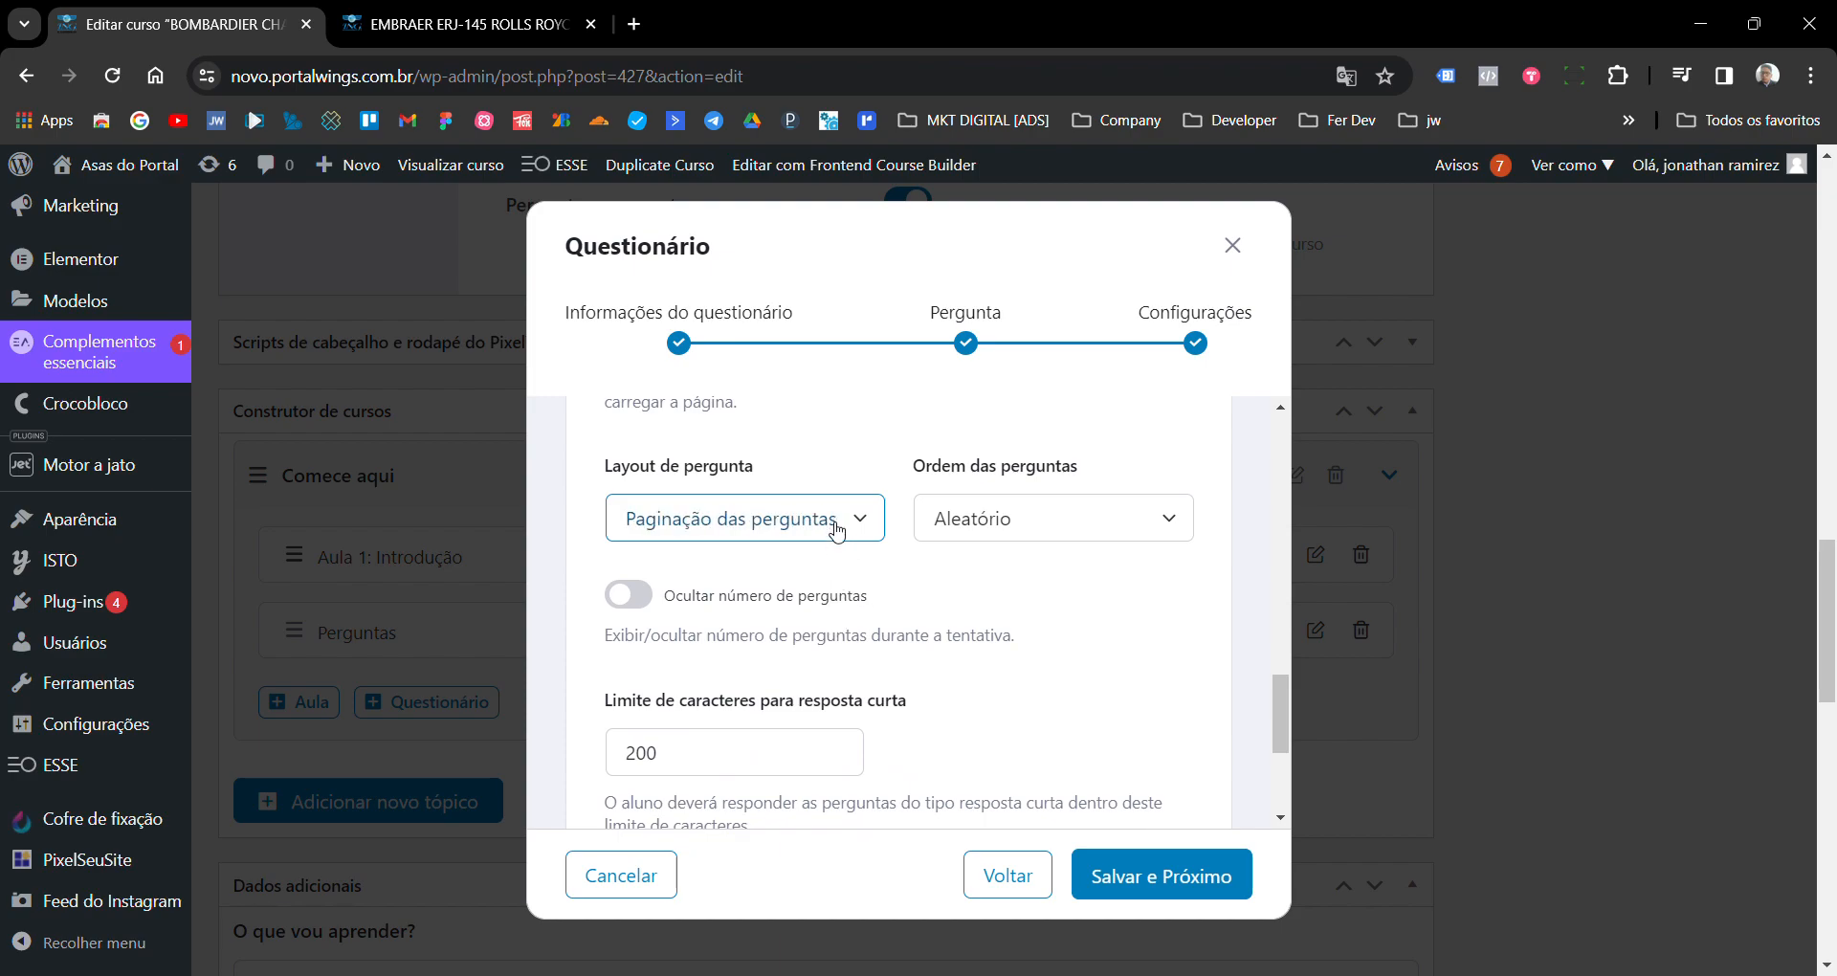
click(838, 561)
- Look at the Ordem das perguntas choices, and toggle Ocultar número de perguntas on and off again
click(963, 523)
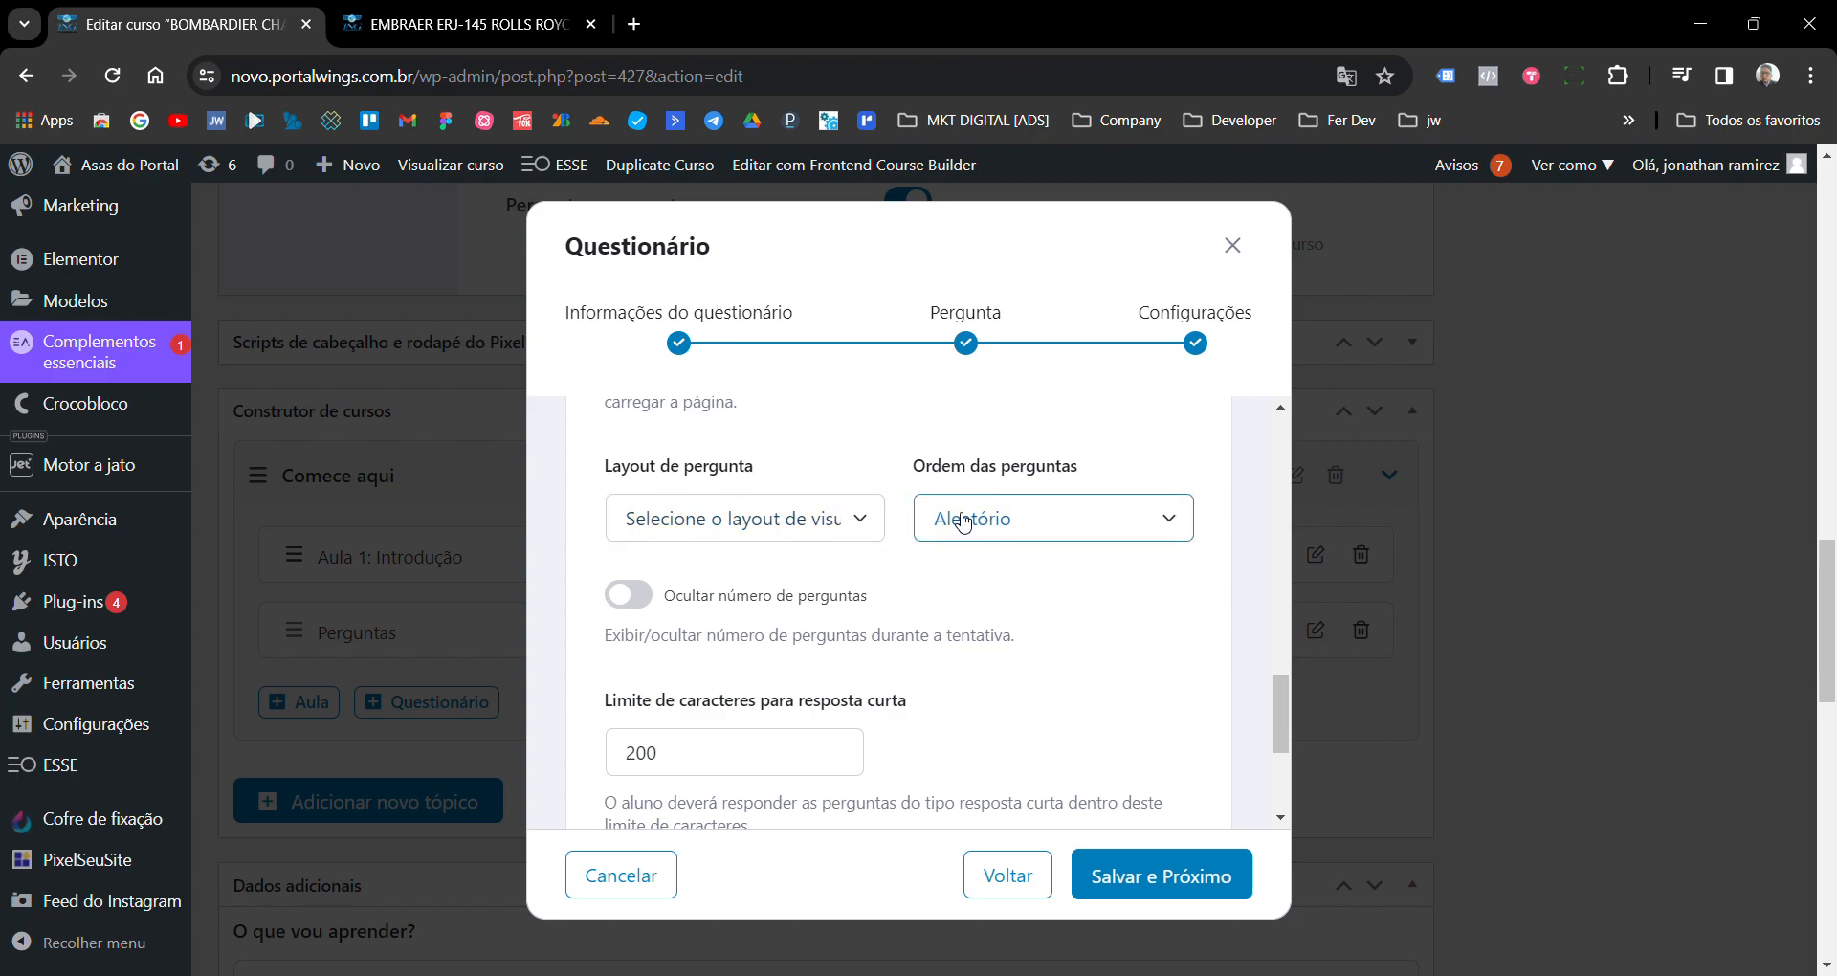
scroll(964, 521, down, 1)
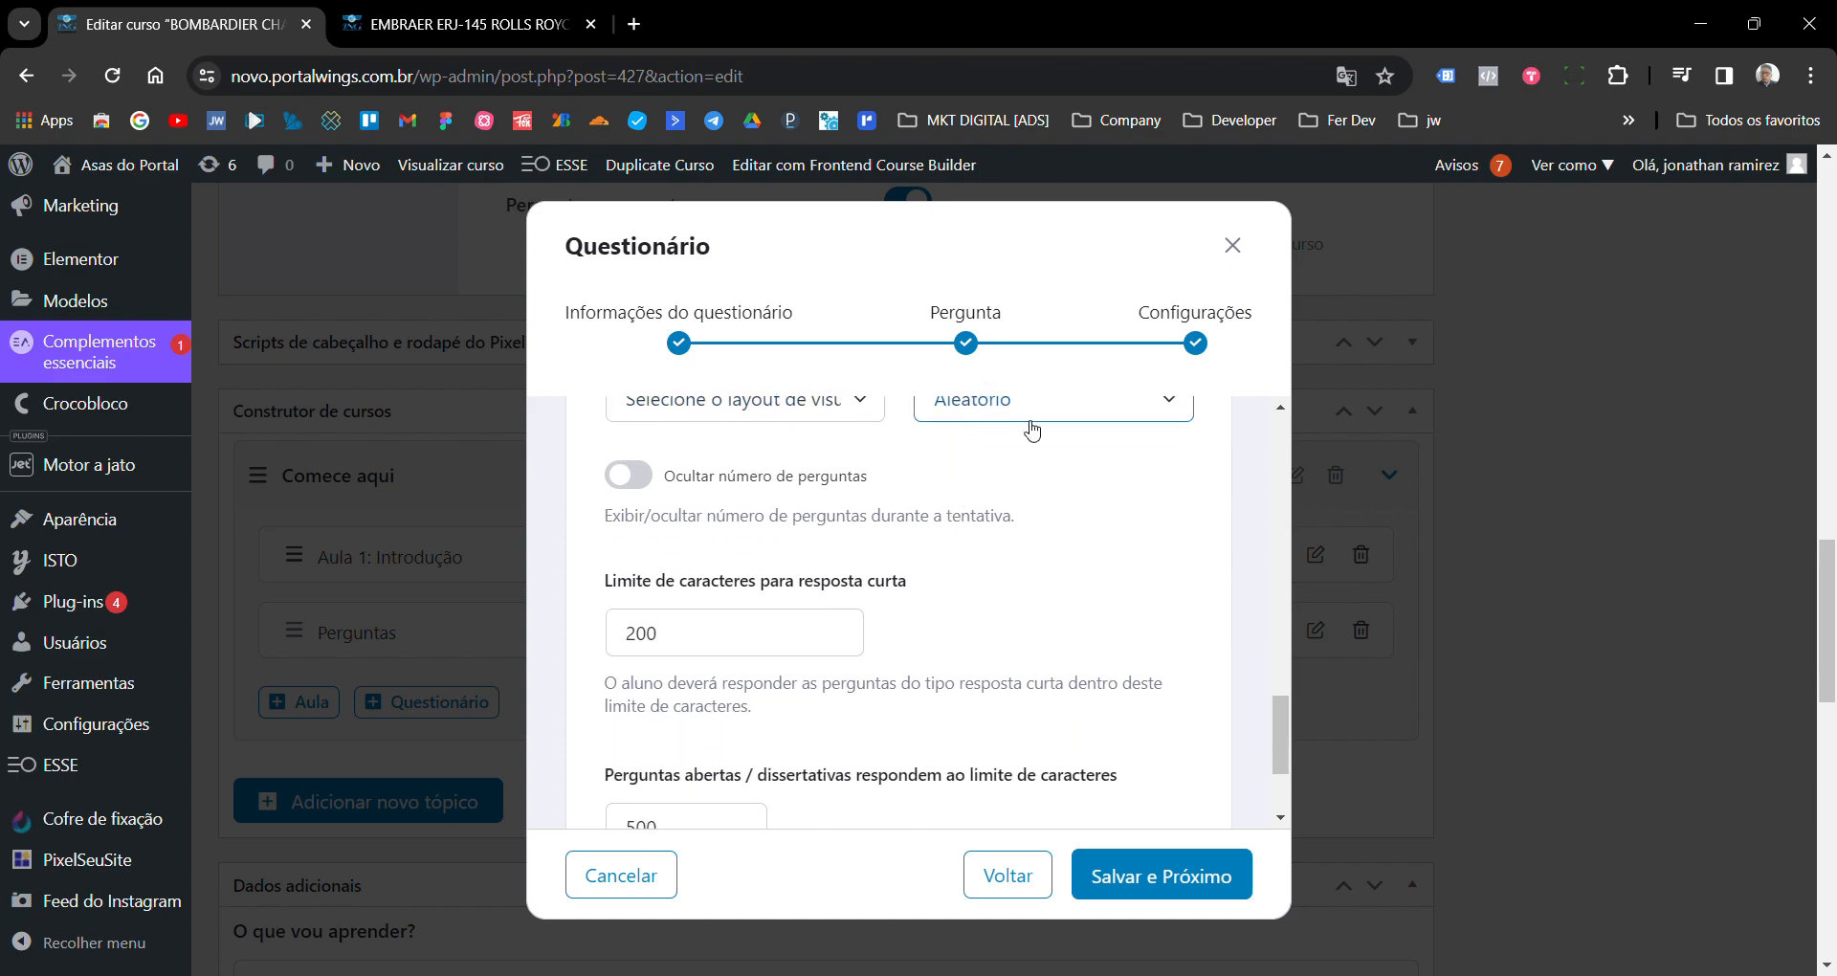
click(849, 564)
click(758, 491)
click(752, 488)
scroll(751, 581, up, 1)
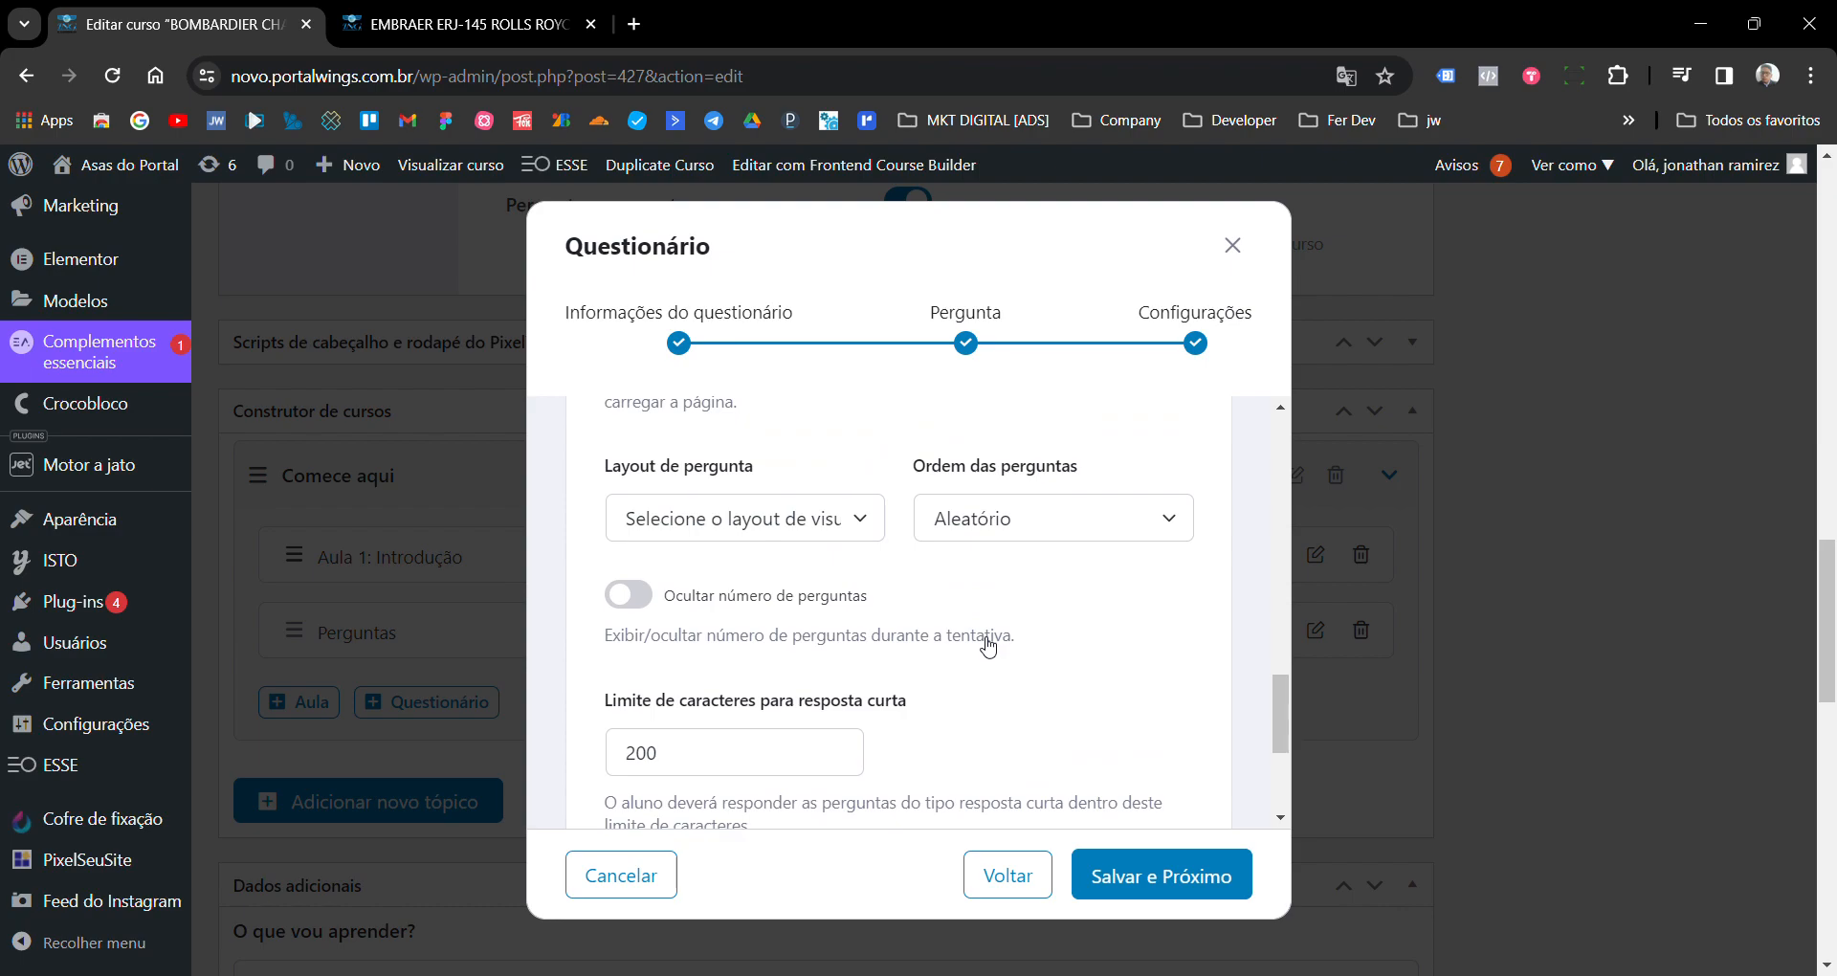
scroll(988, 648, down, 1)
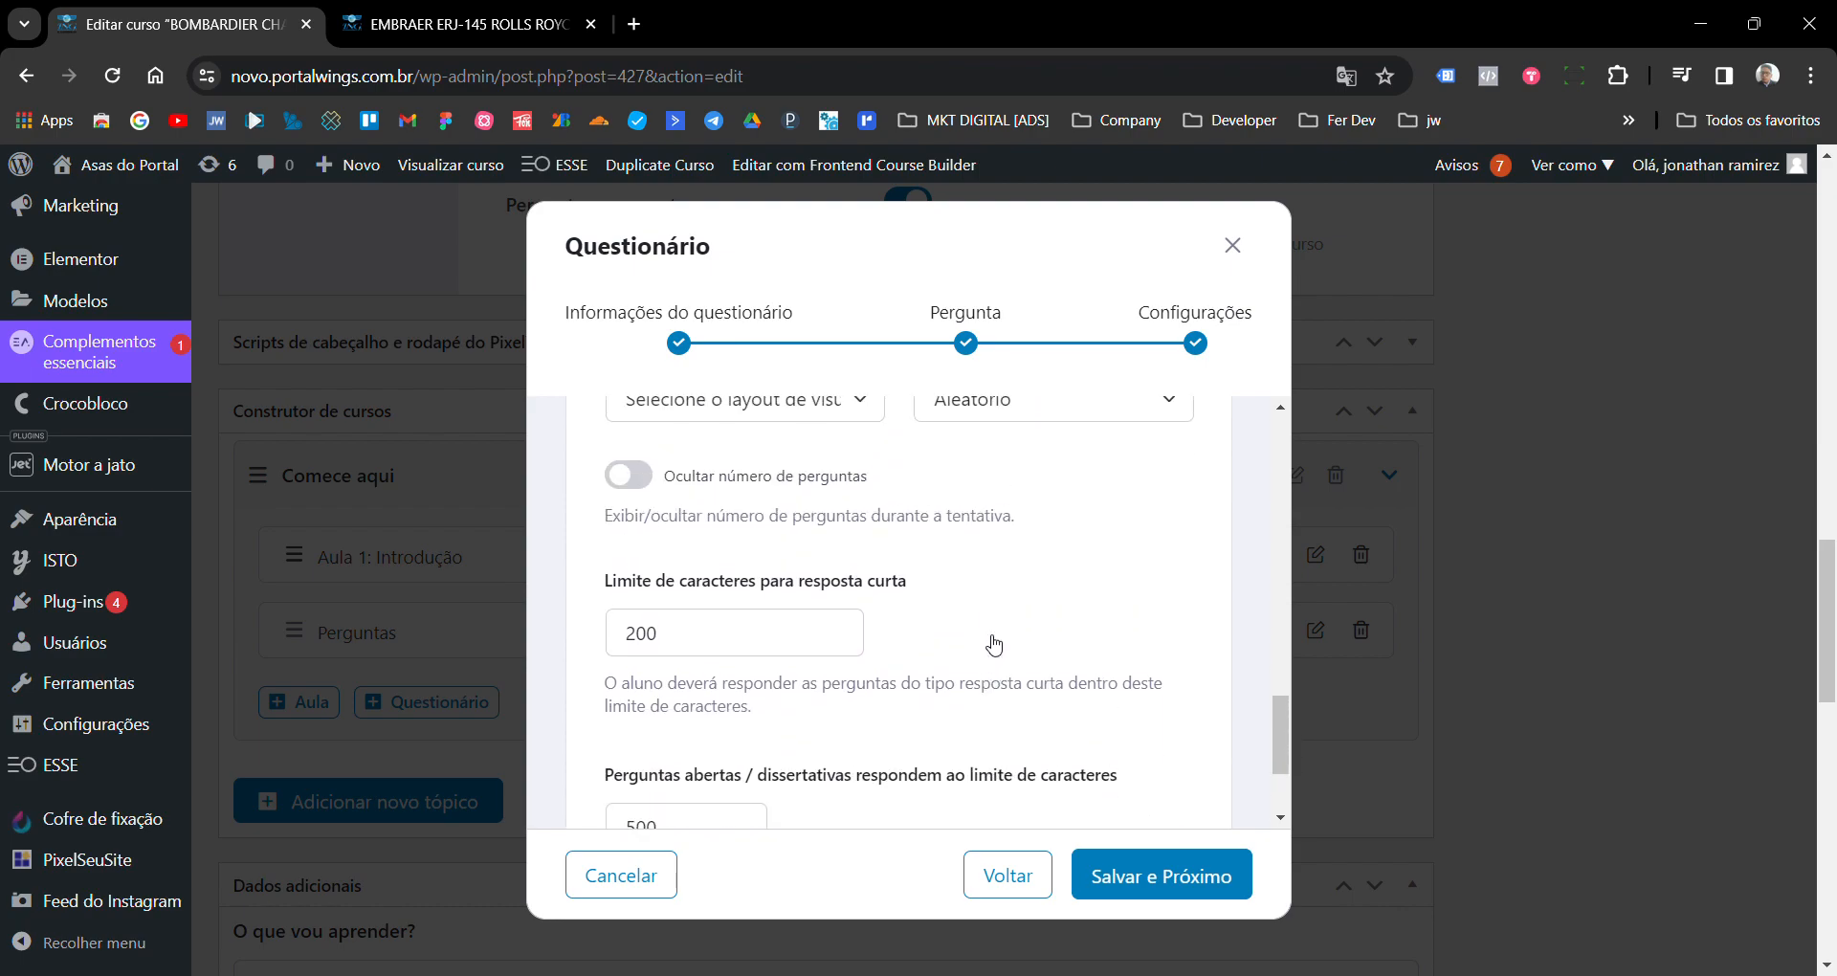
- Review the character limits for short and essay answers, and save the quiz configuration
scroll(956, 644, down, 1)
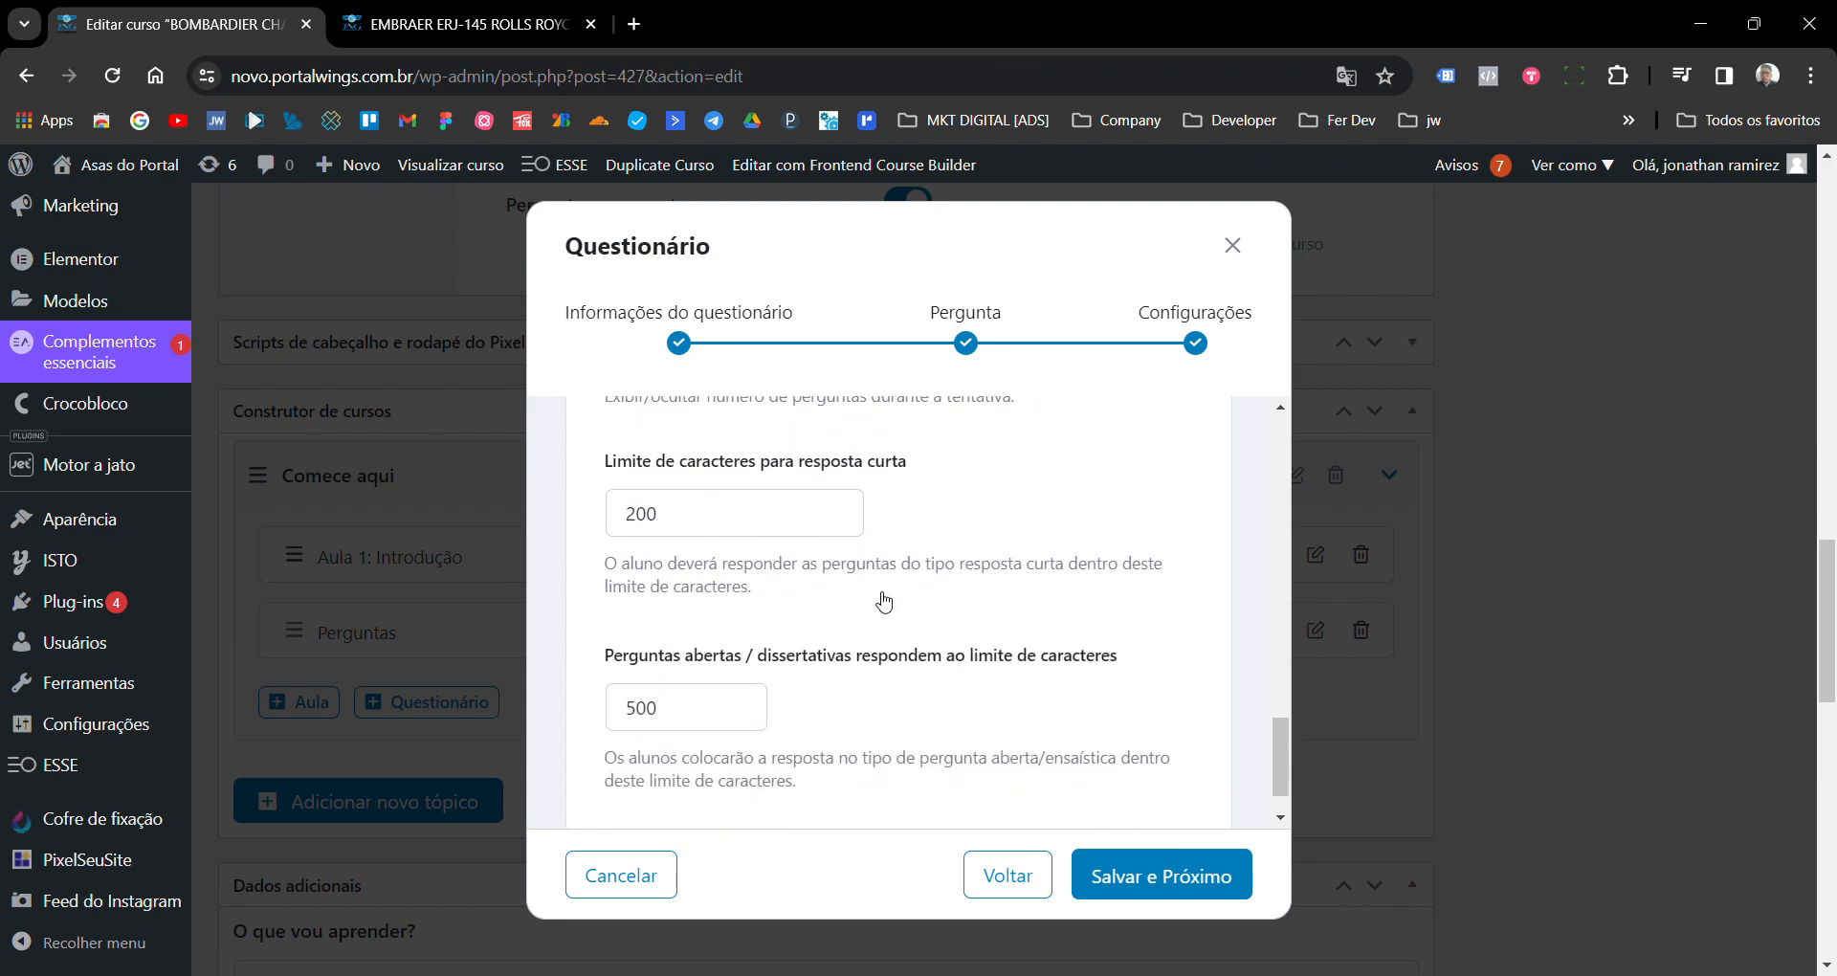
click(702, 518)
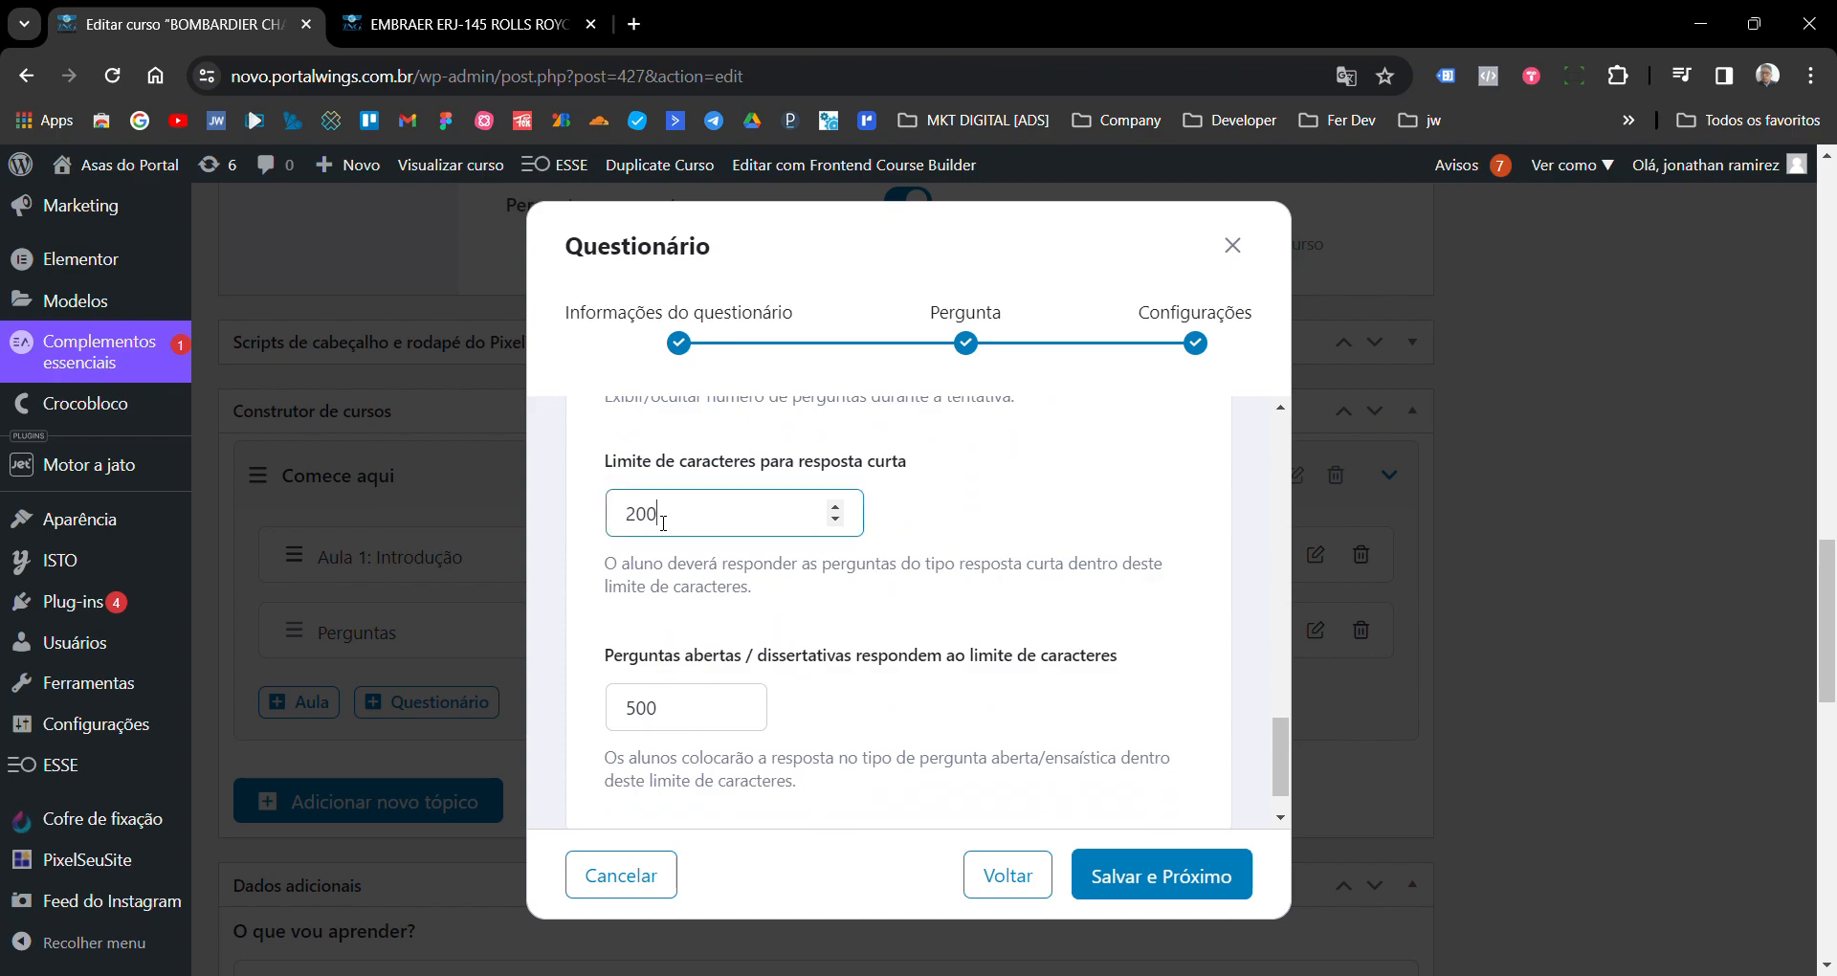
double_click(633, 520)
click(671, 713)
drag(672, 716, 624, 713)
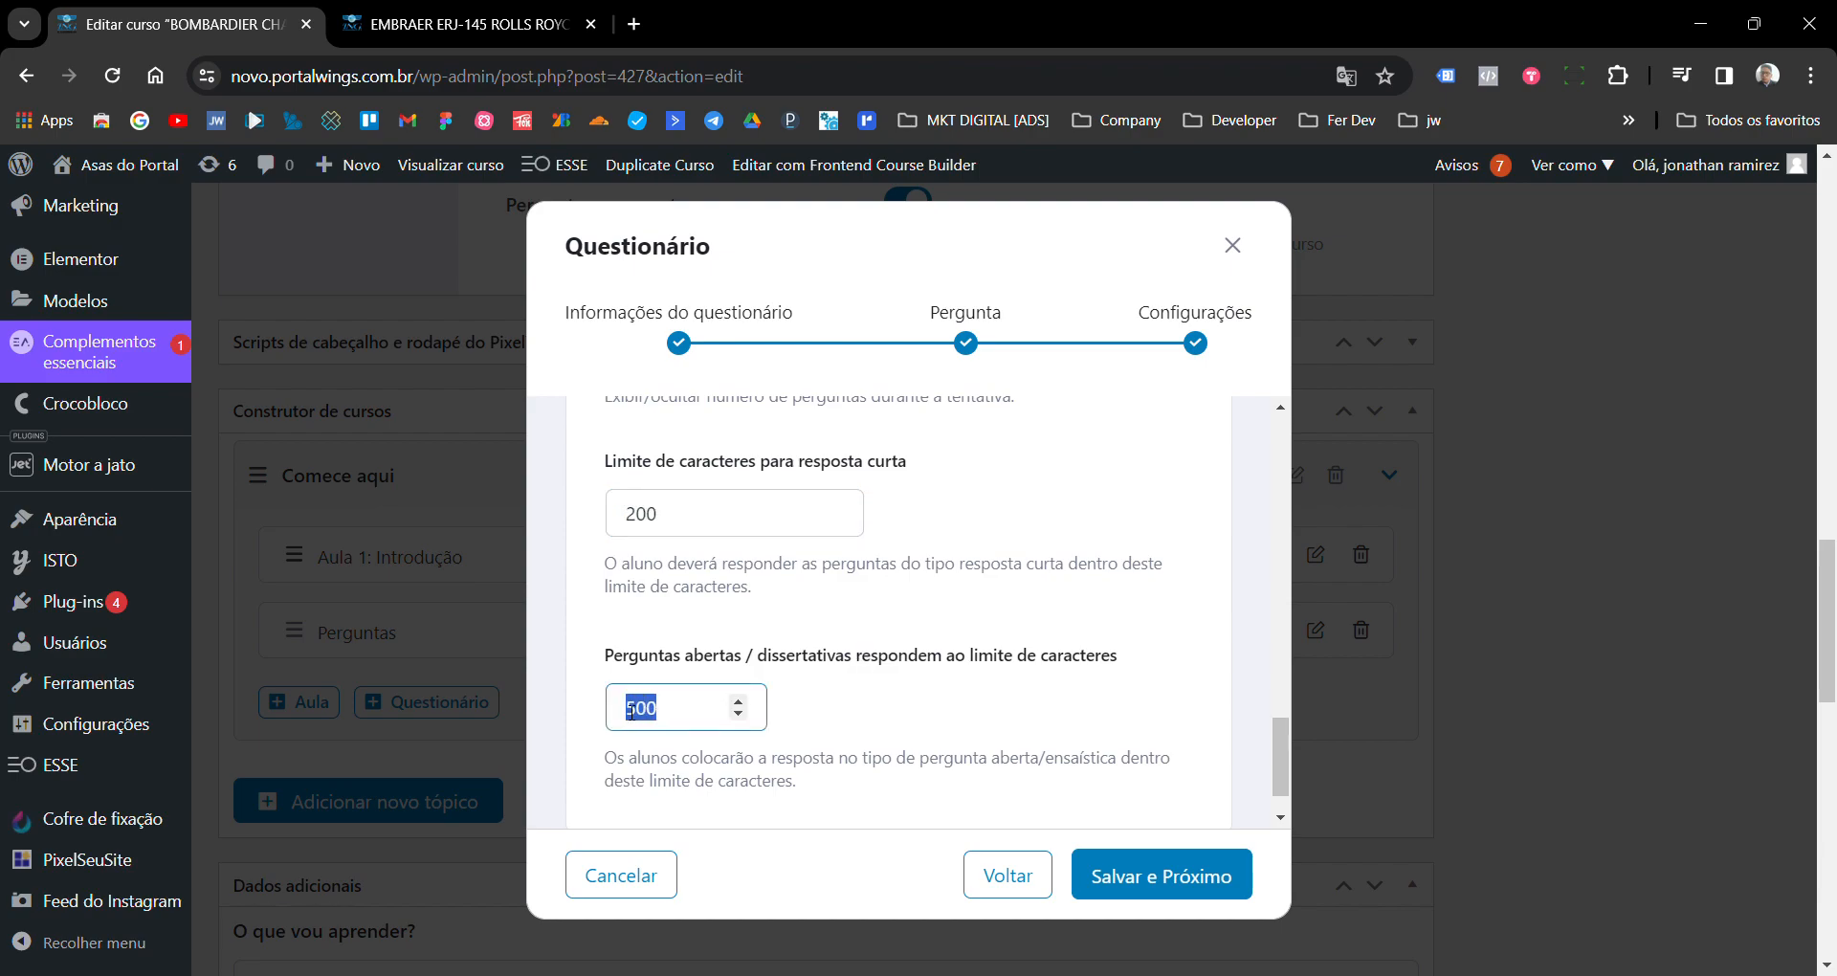
click(1169, 881)
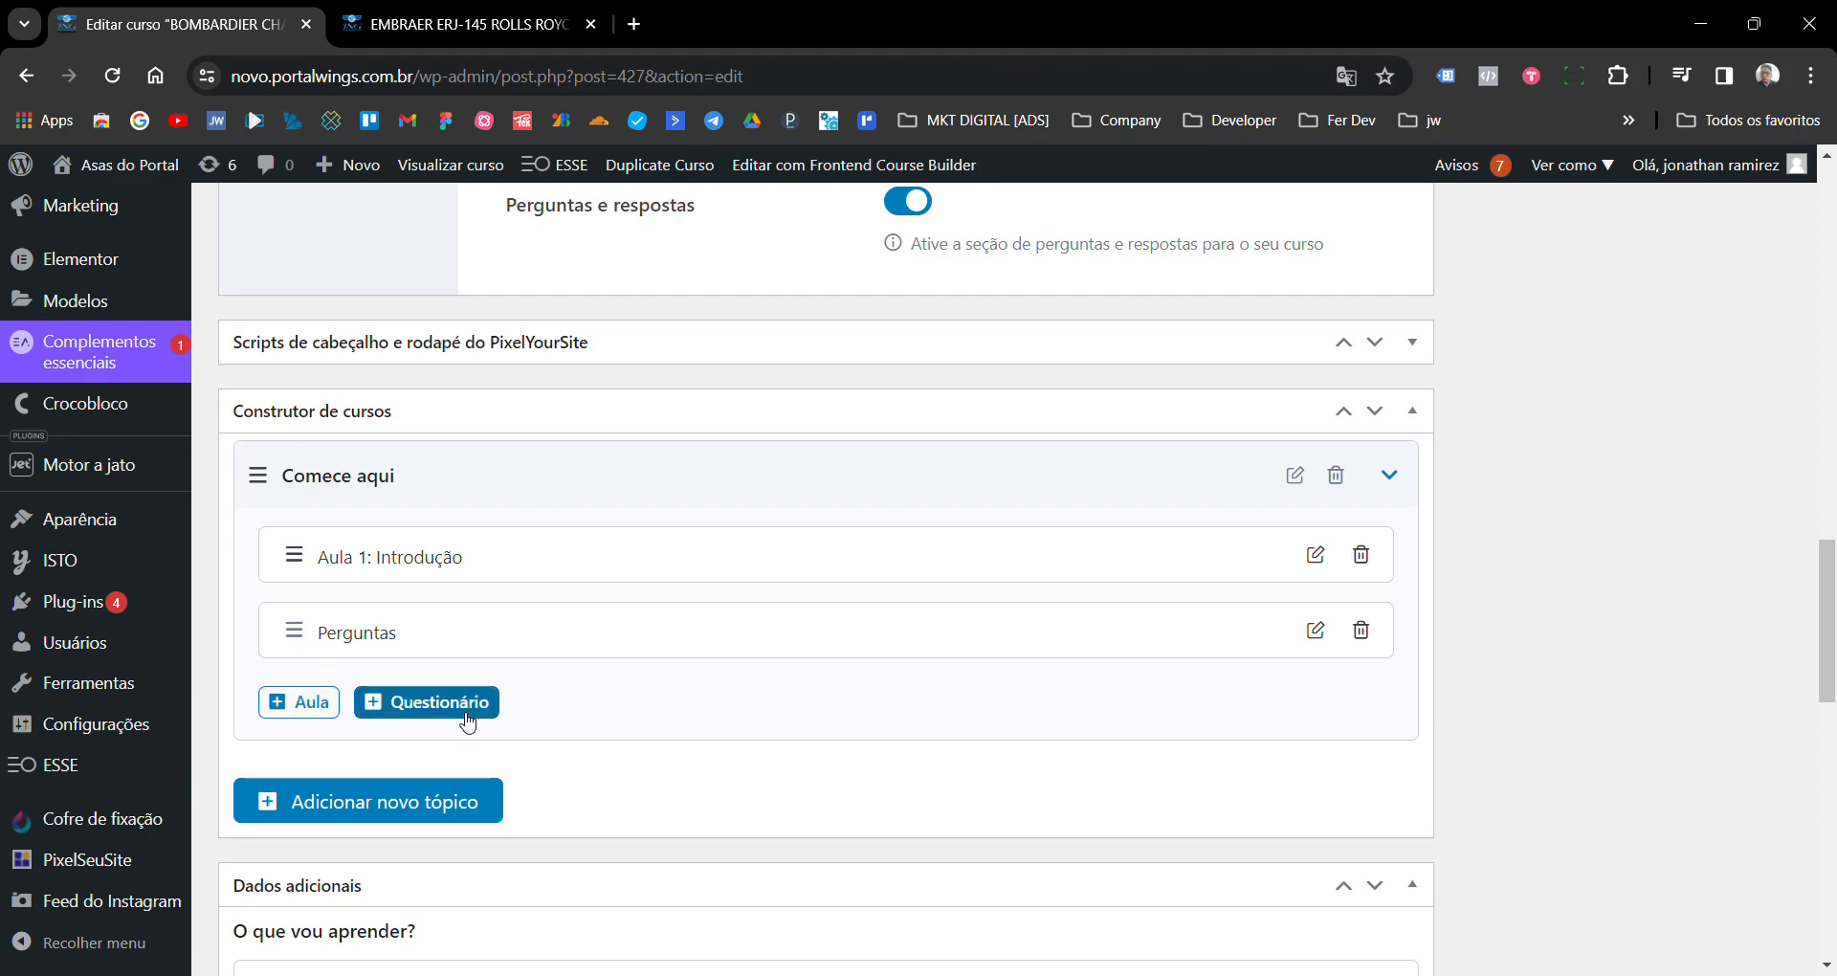
- Update the BOMBARDIER CHALLENGER 300/350 course and open its public page from the permalink
scroll(1483, 703, up, 2)
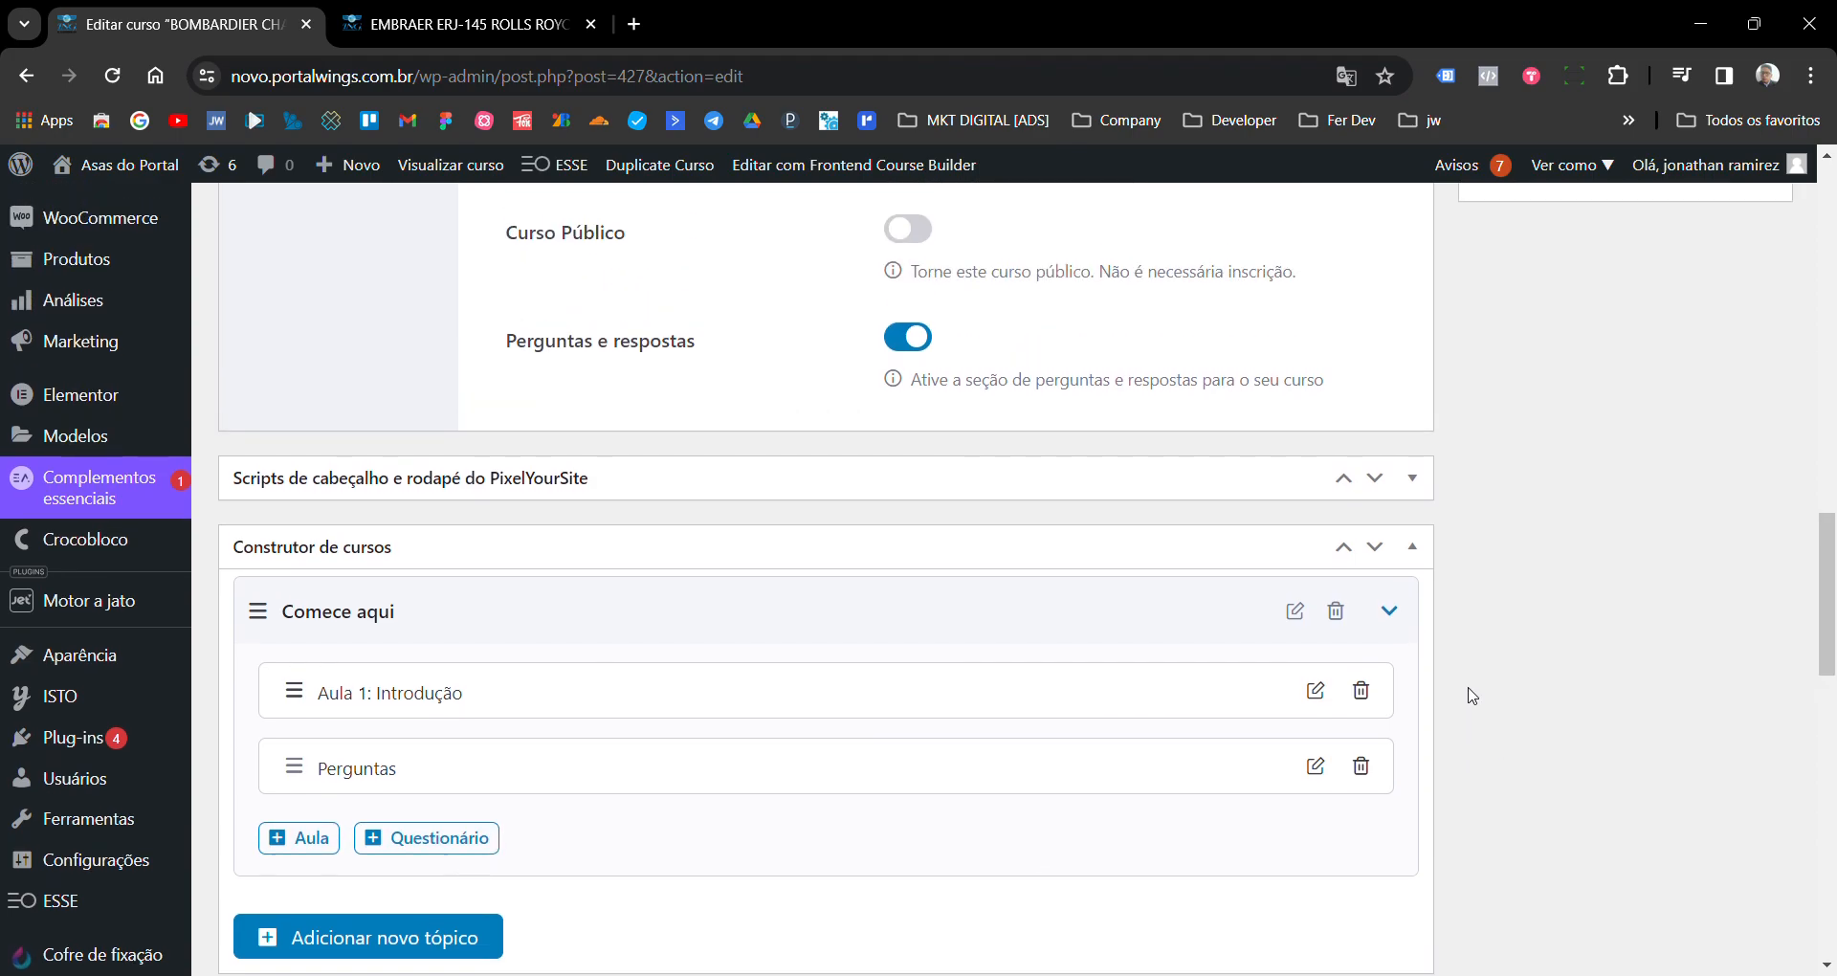
scroll(1471, 695, up, 4)
scroll(1468, 692, down, 4)
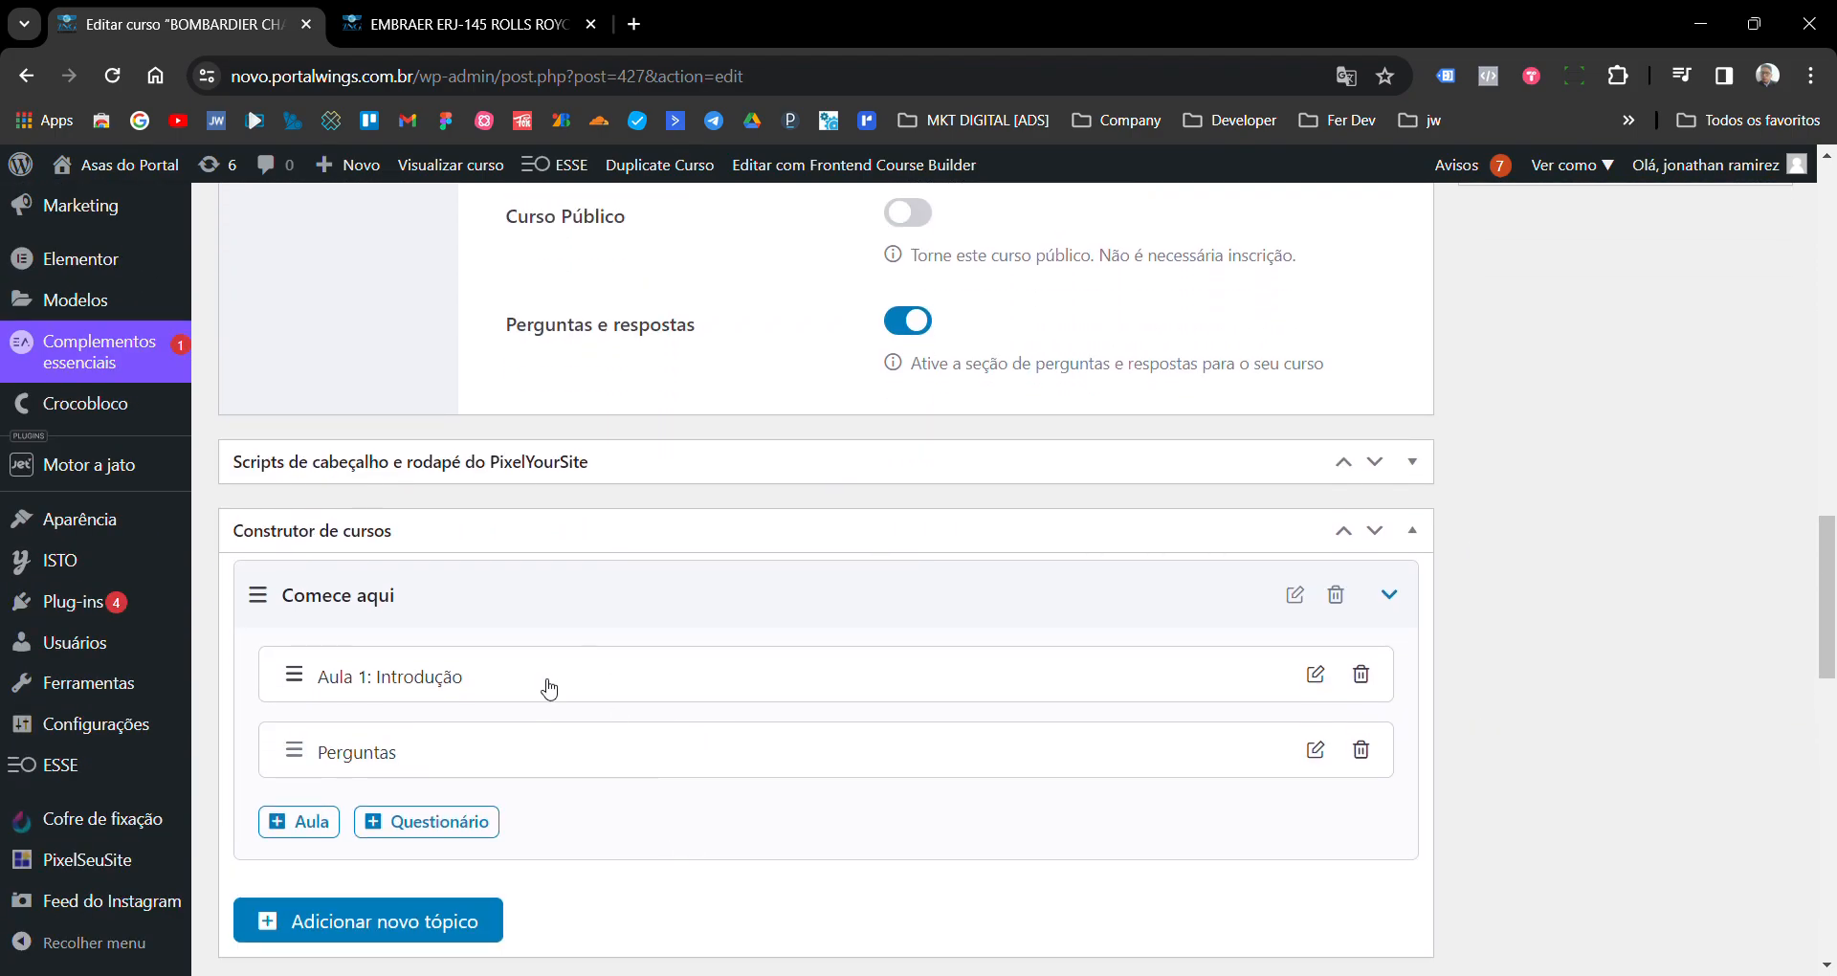
scroll(1440, 744, up, 2)
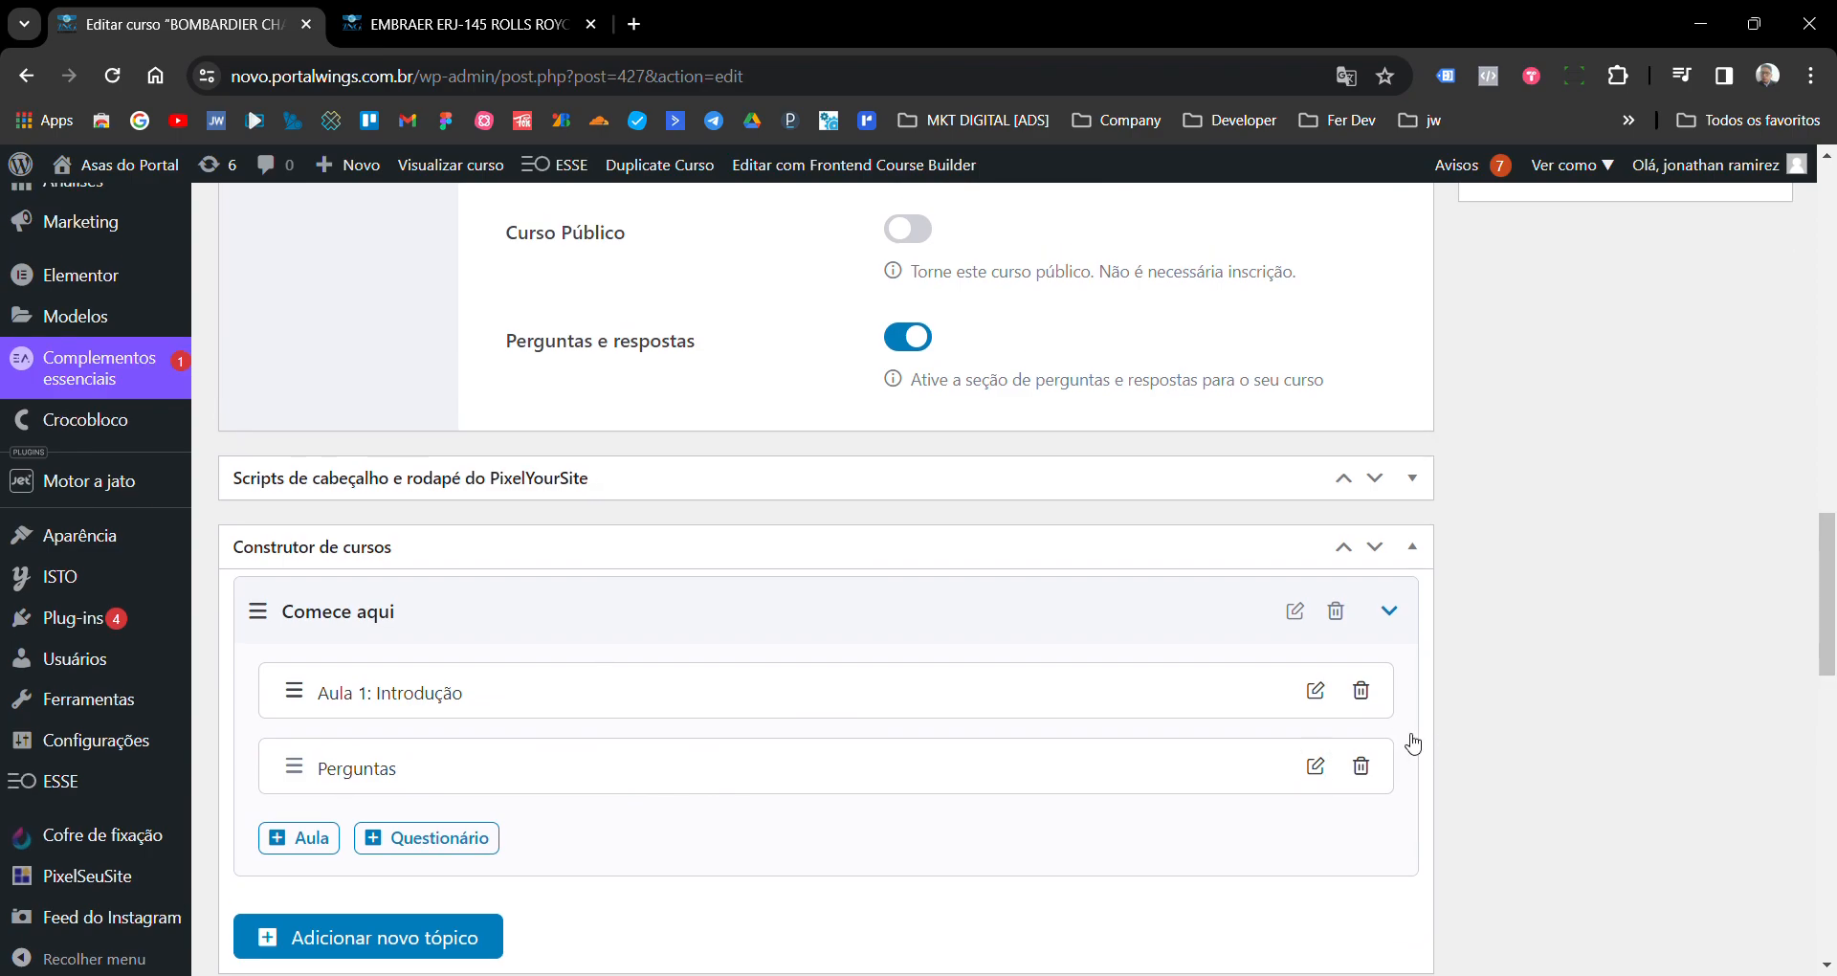
scroll(1395, 742, up, 10)
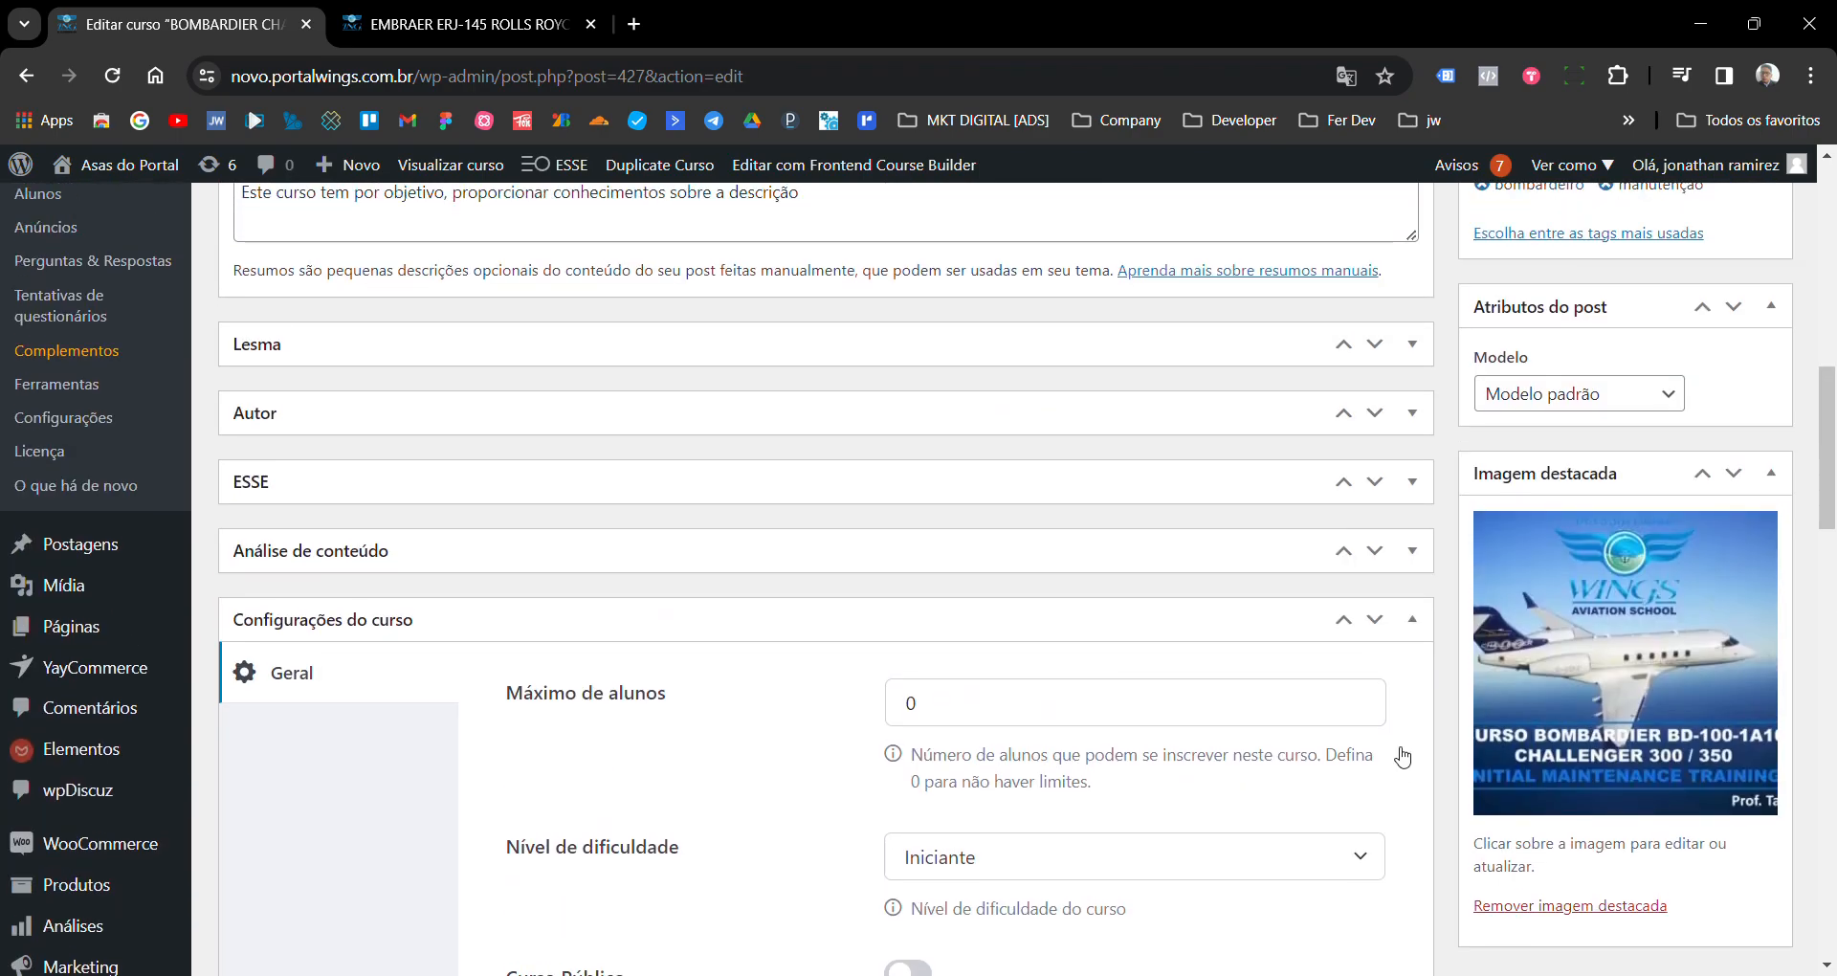
scroll(1402, 753, up, 10)
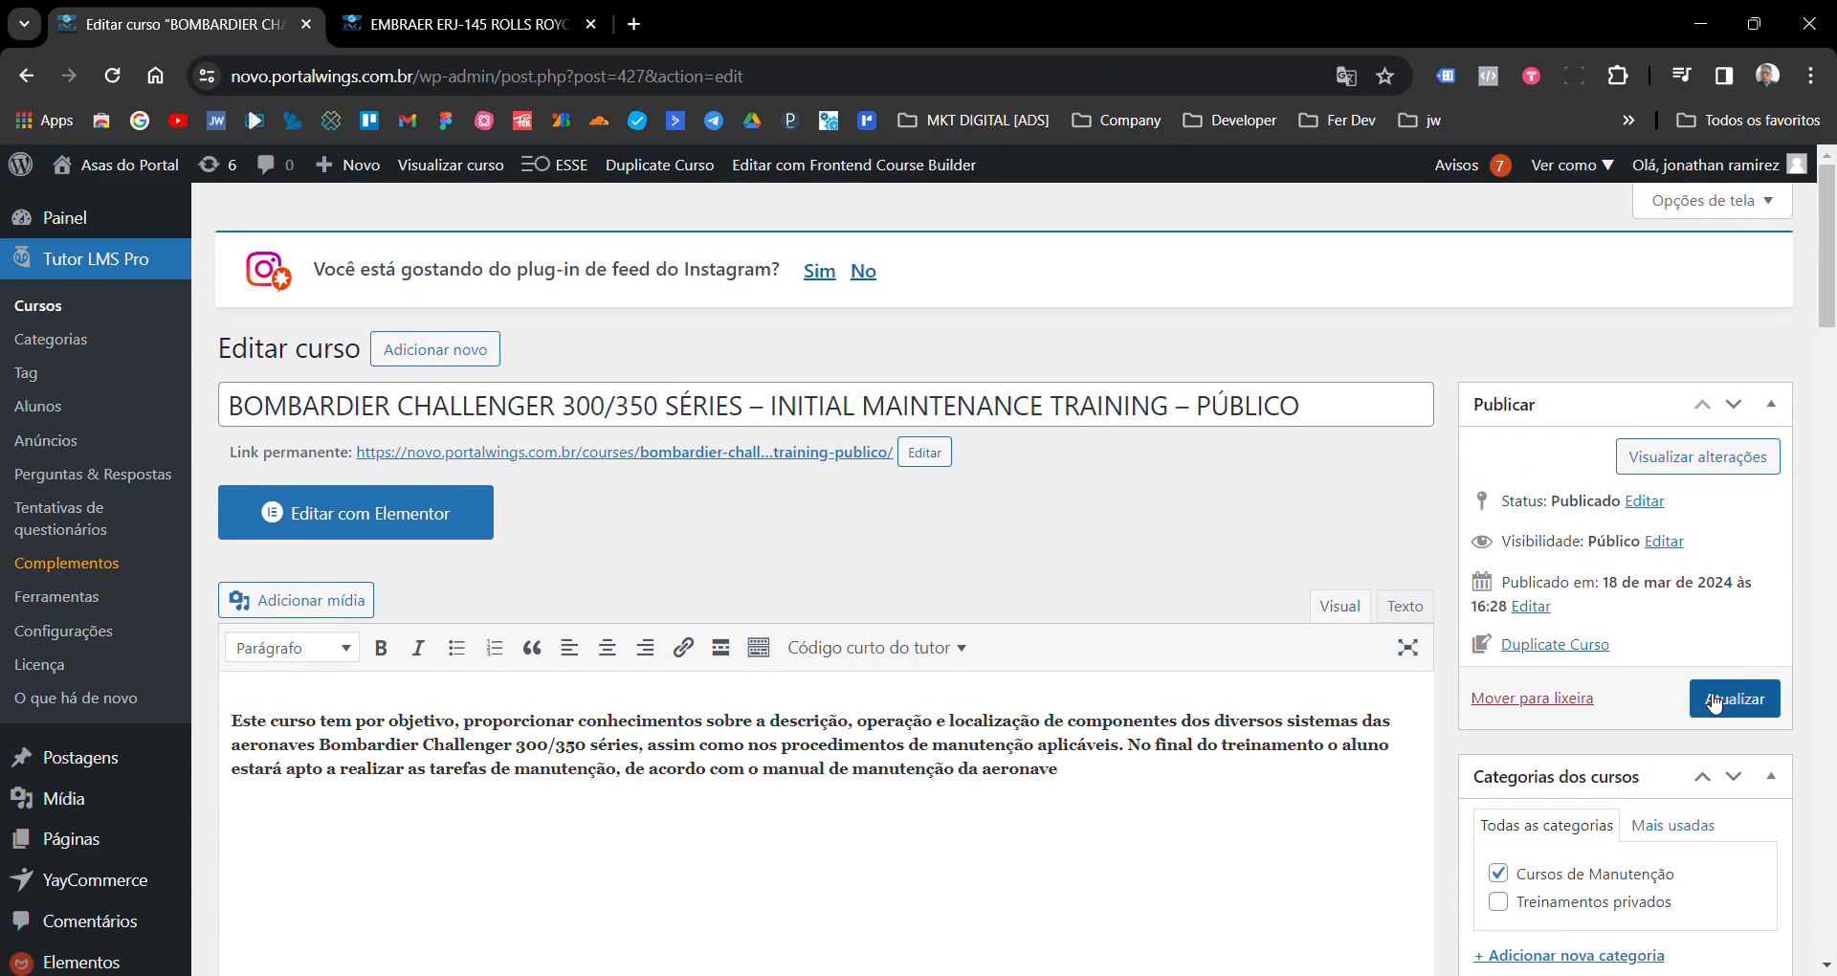
click(1713, 703)
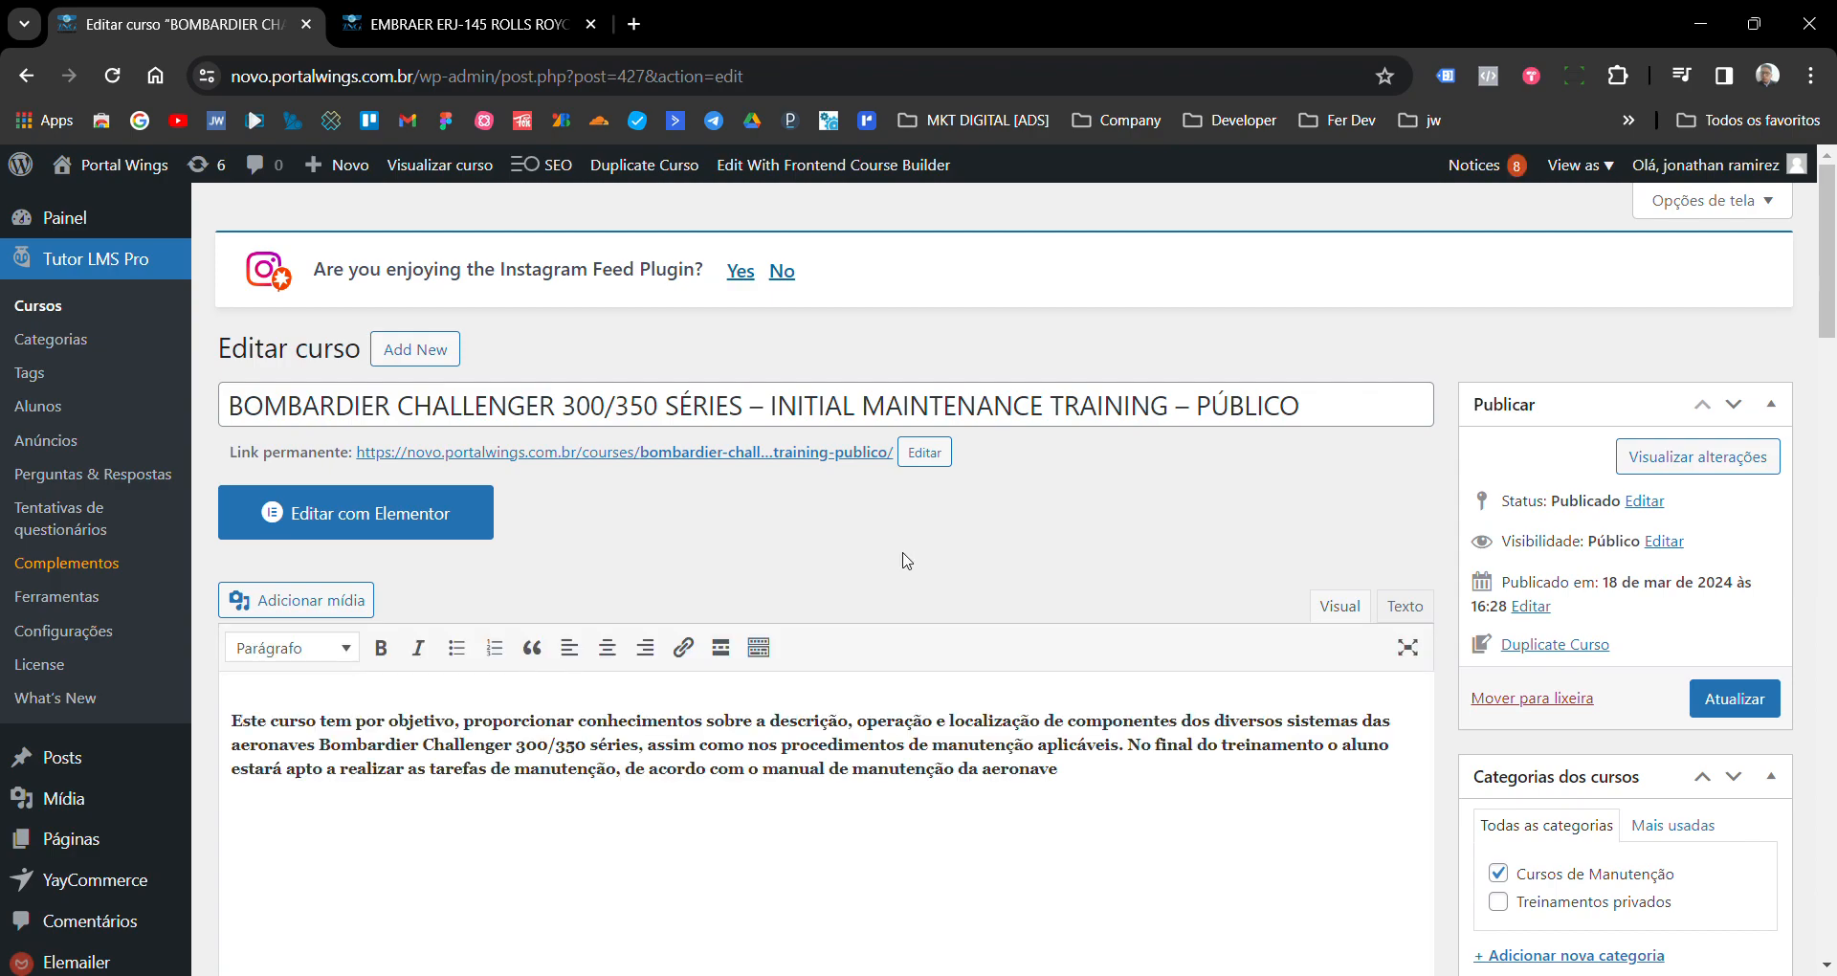
click(640, 456)
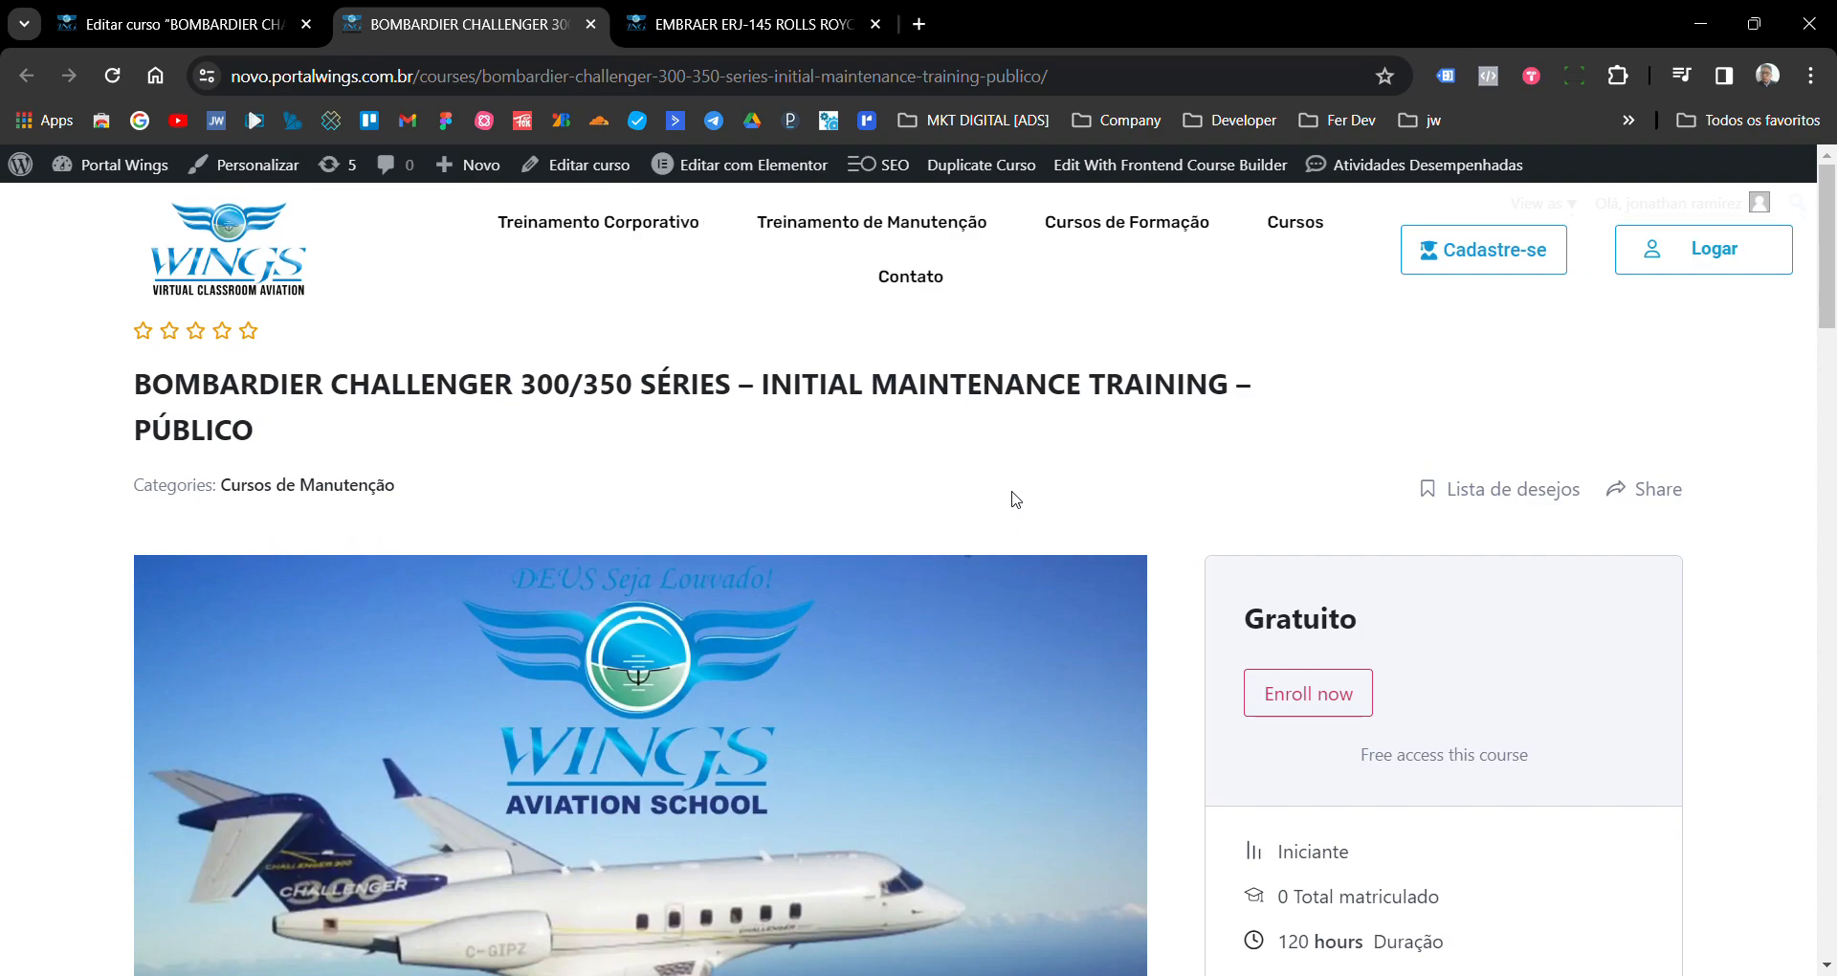
- Enroll in the BOMBARDIER CHALLENGER 300/350 course and start learning with its first lesson
scroll(1174, 483, down, 3)
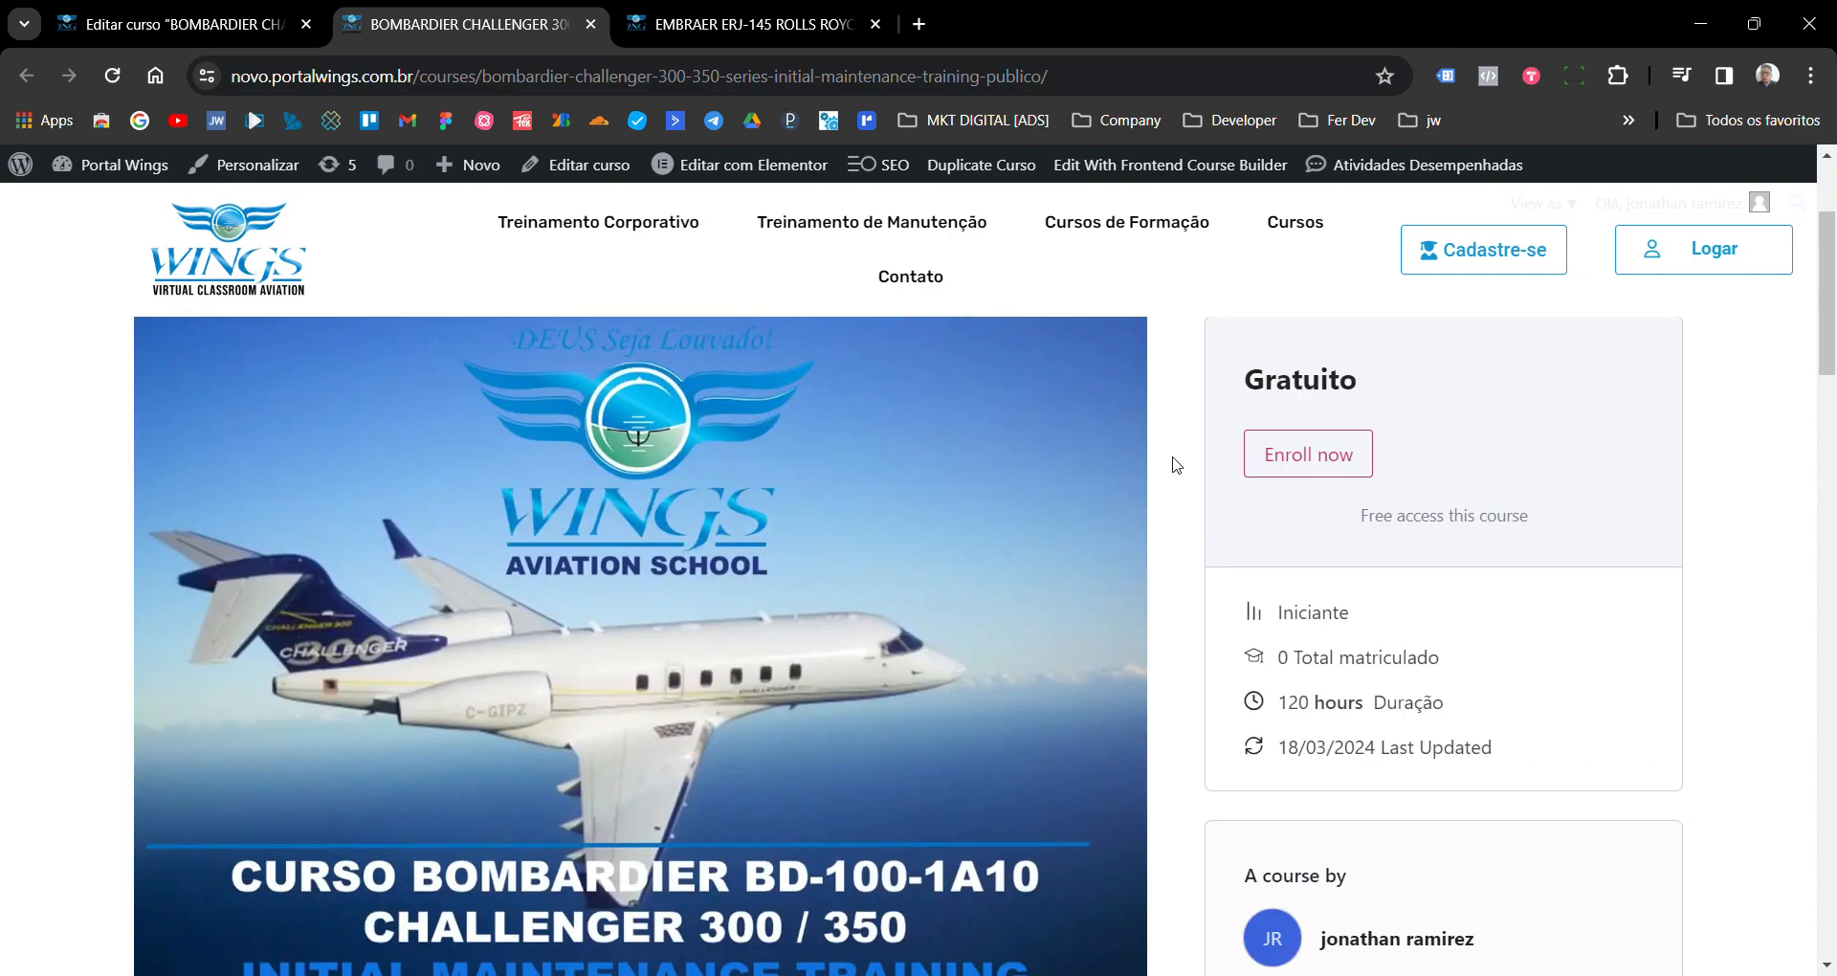
click(1311, 457)
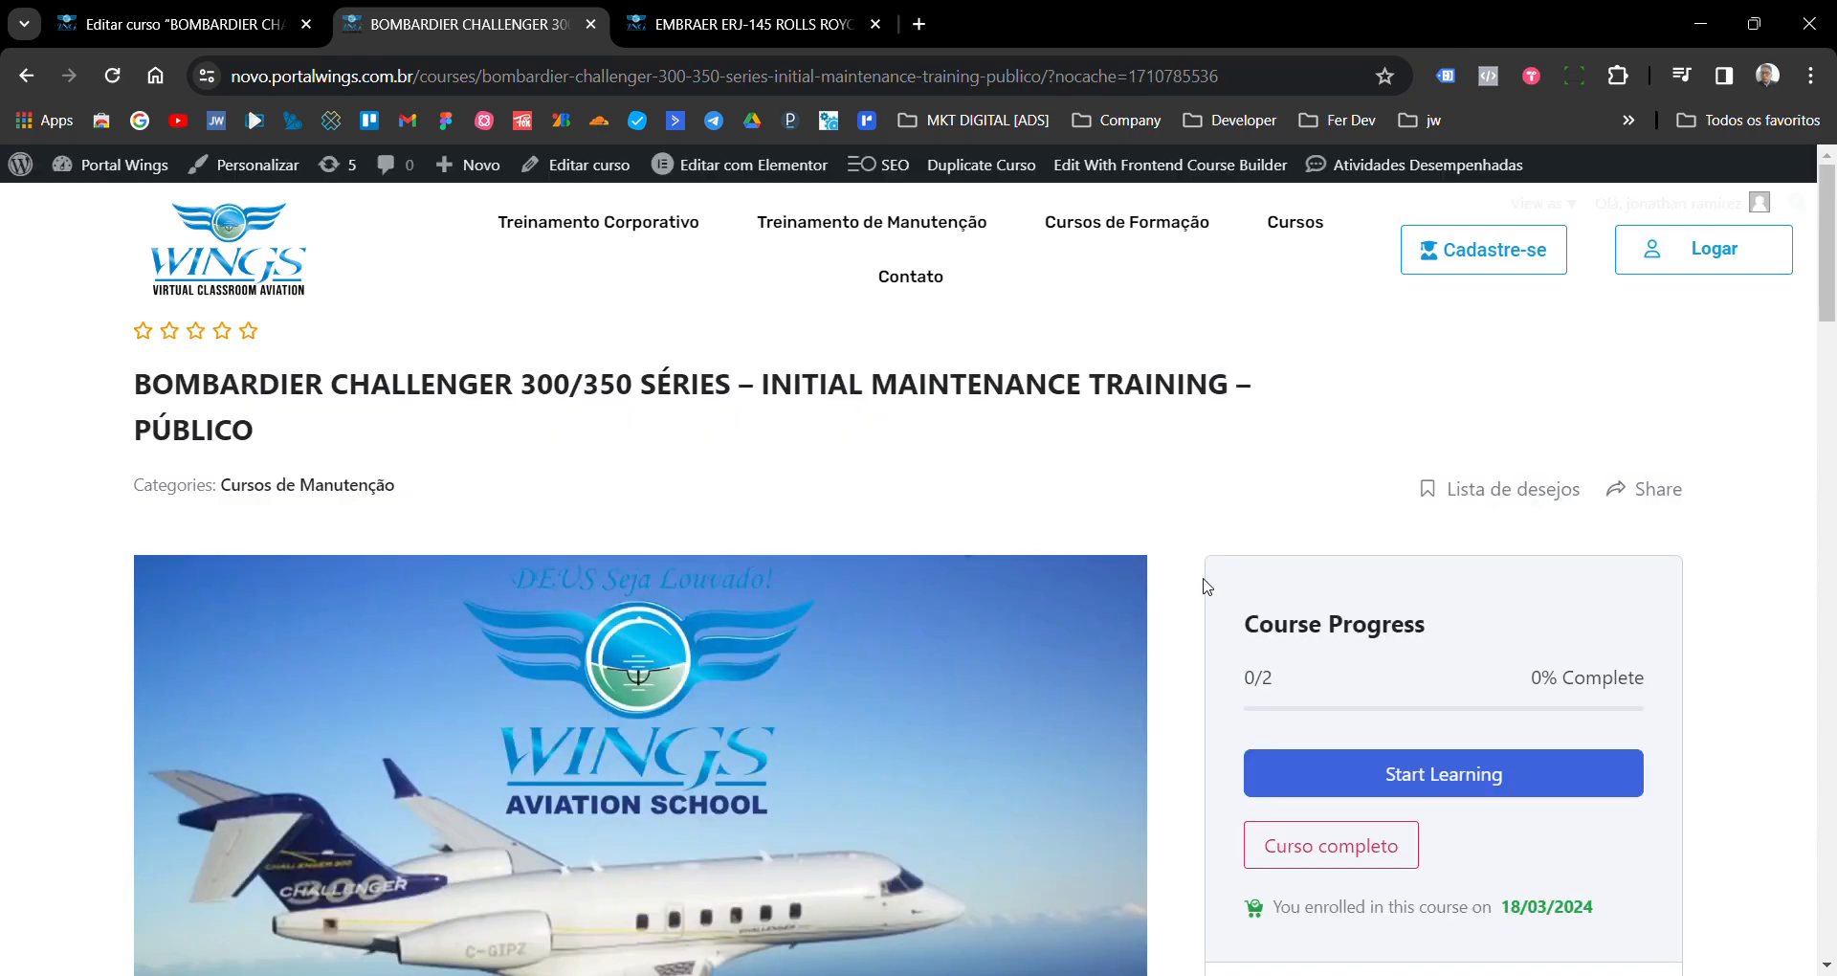
scroll(1207, 587, down, 3)
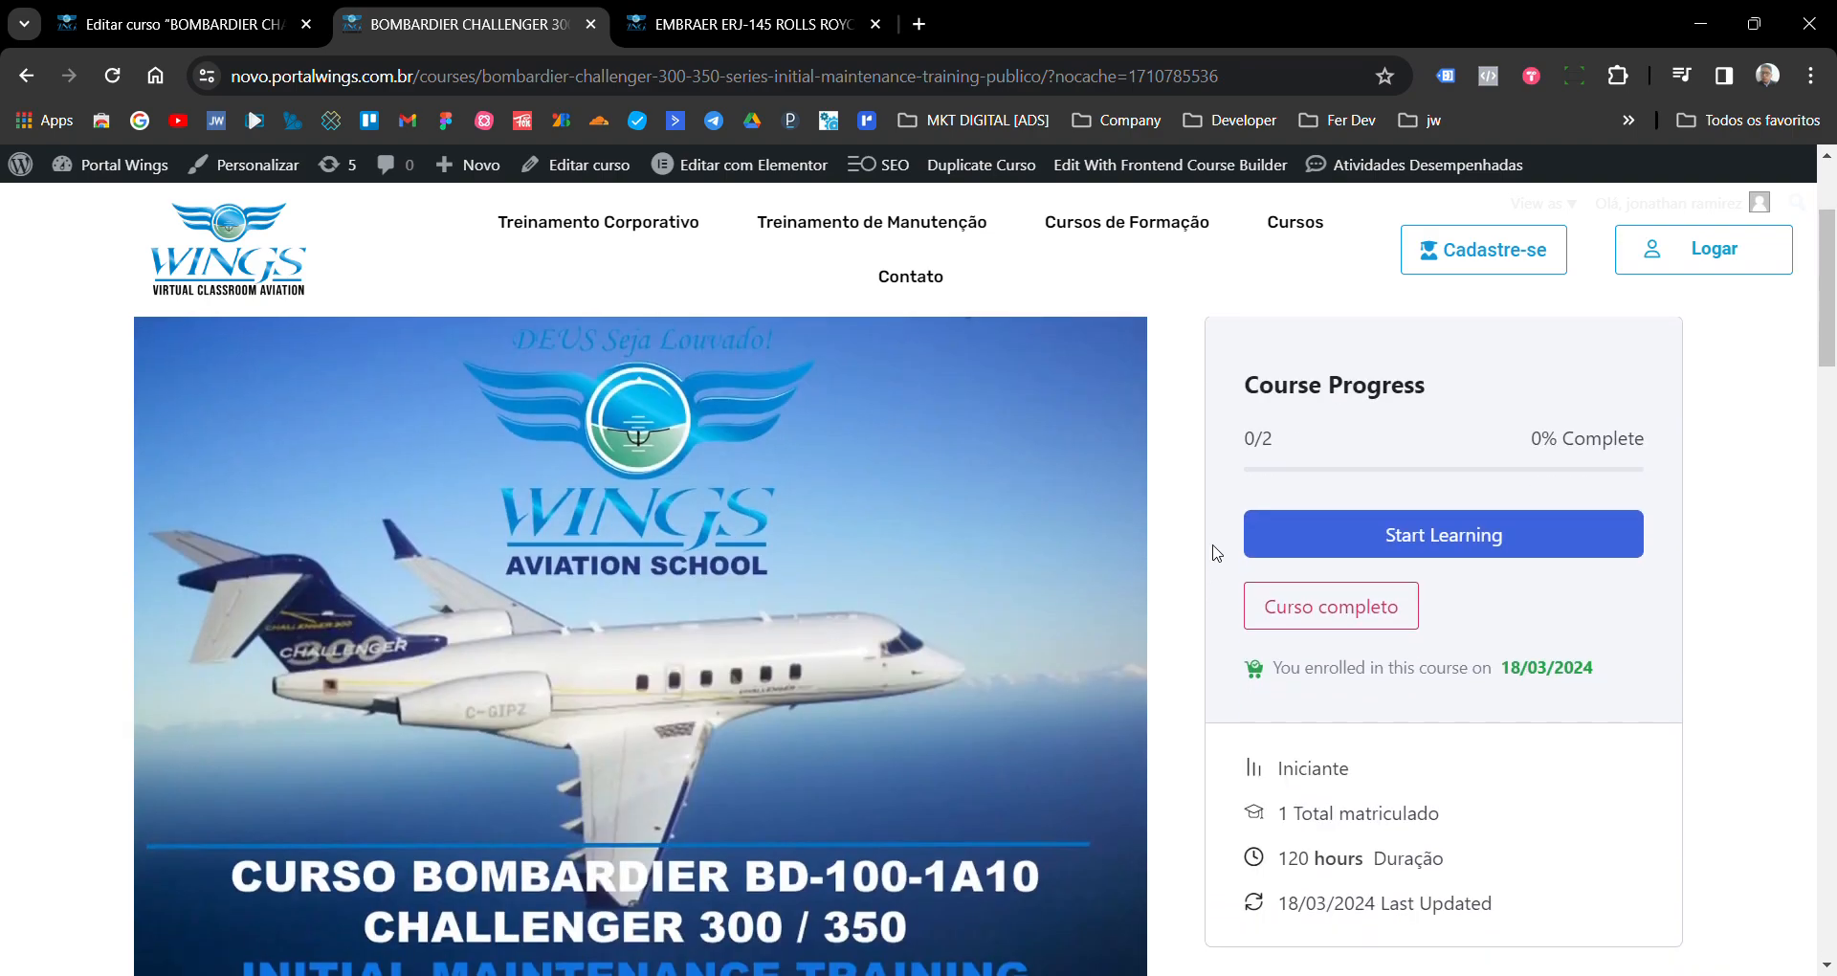
click(1464, 542)
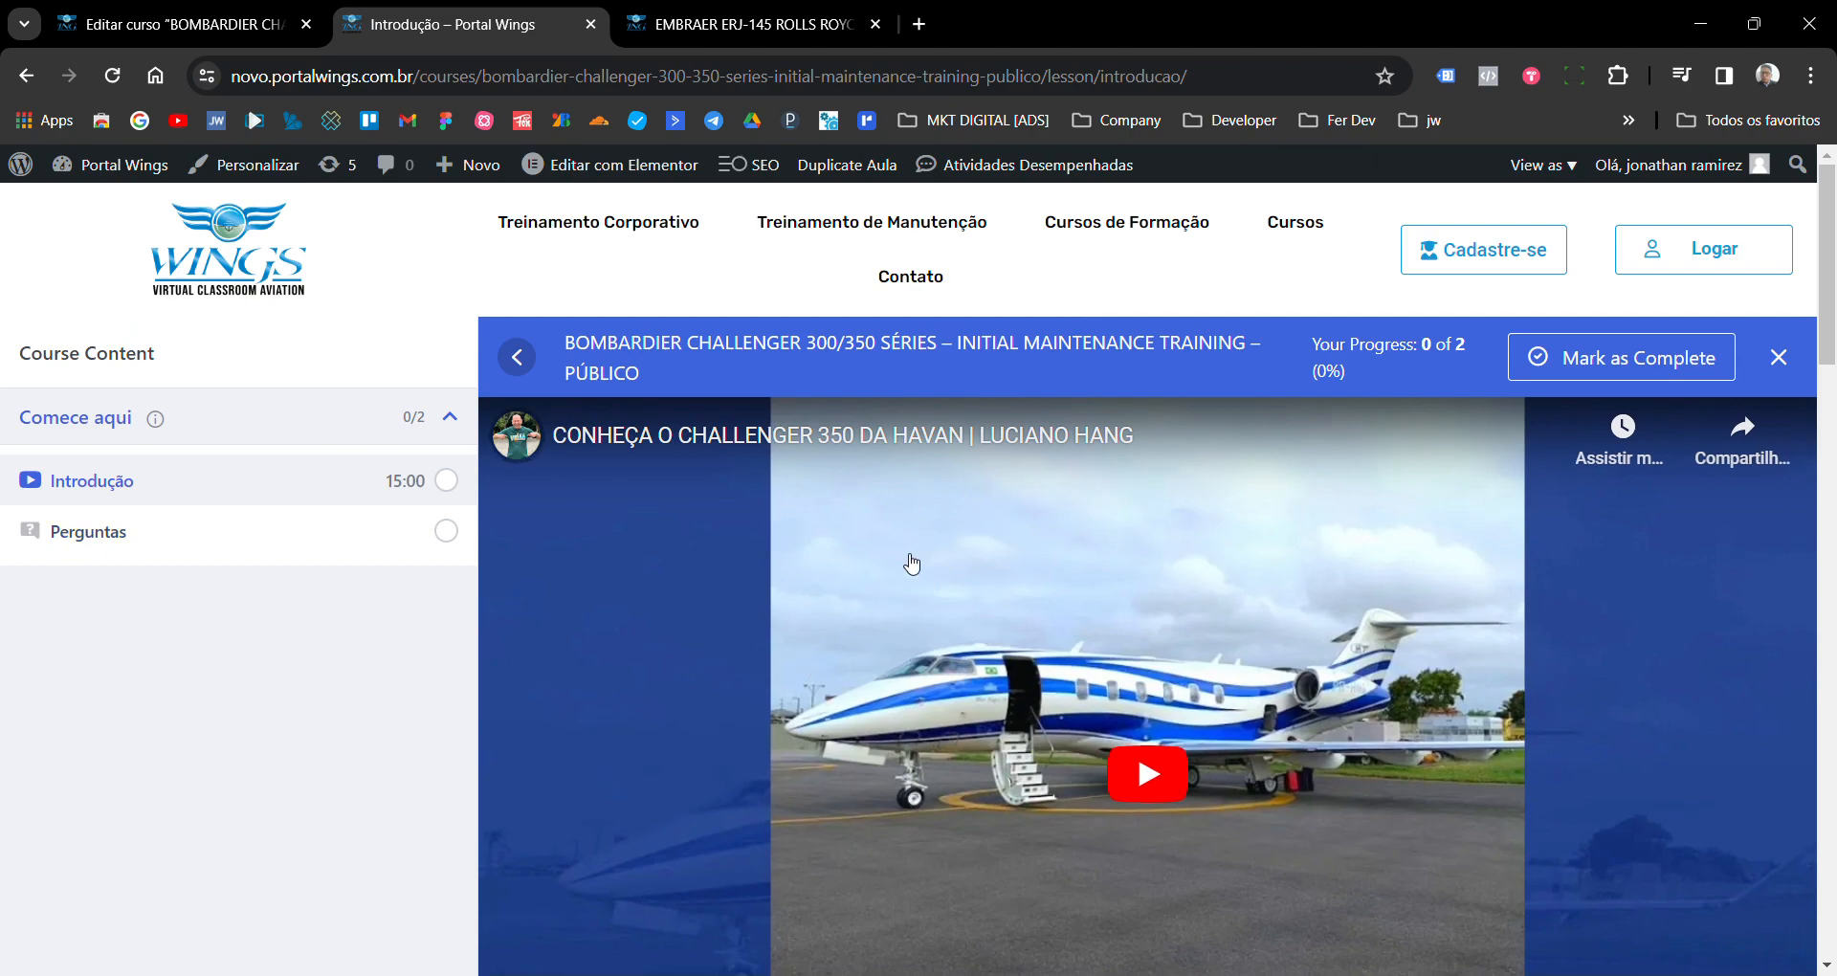
- Open the Perguntas quiz from the course content and start the questionnaire
click(87, 553)
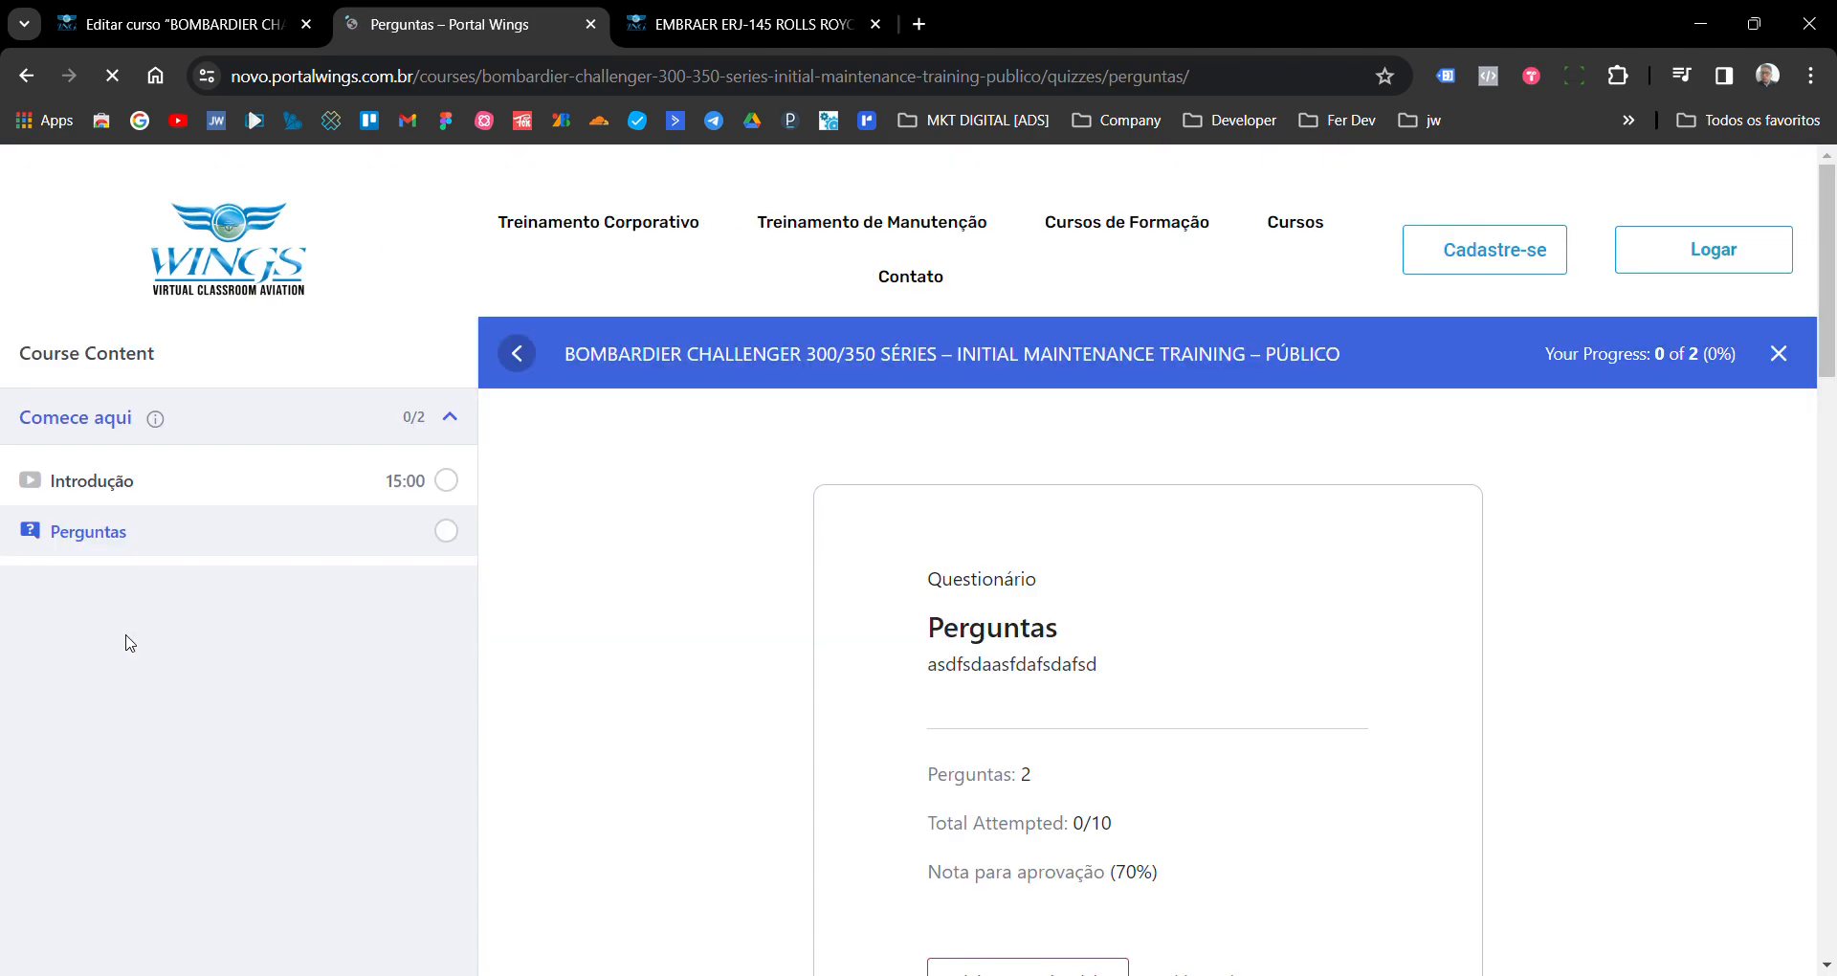
scroll(787, 688, down, 2)
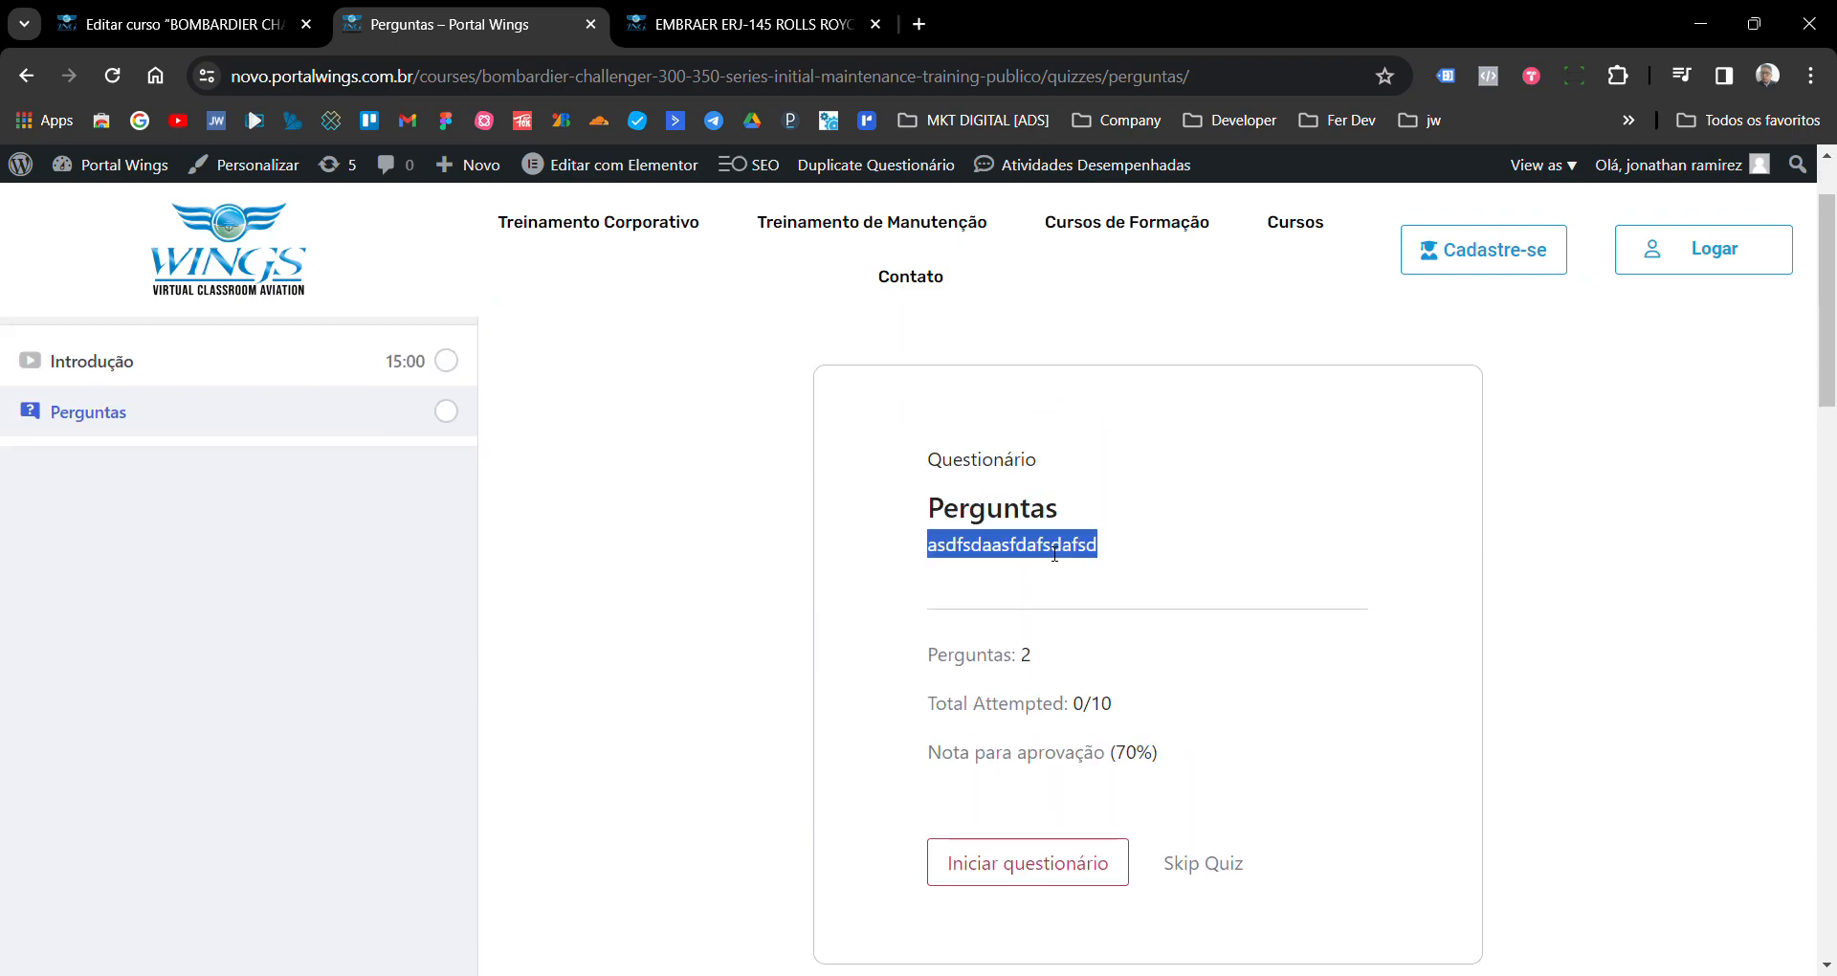
click(1008, 875)
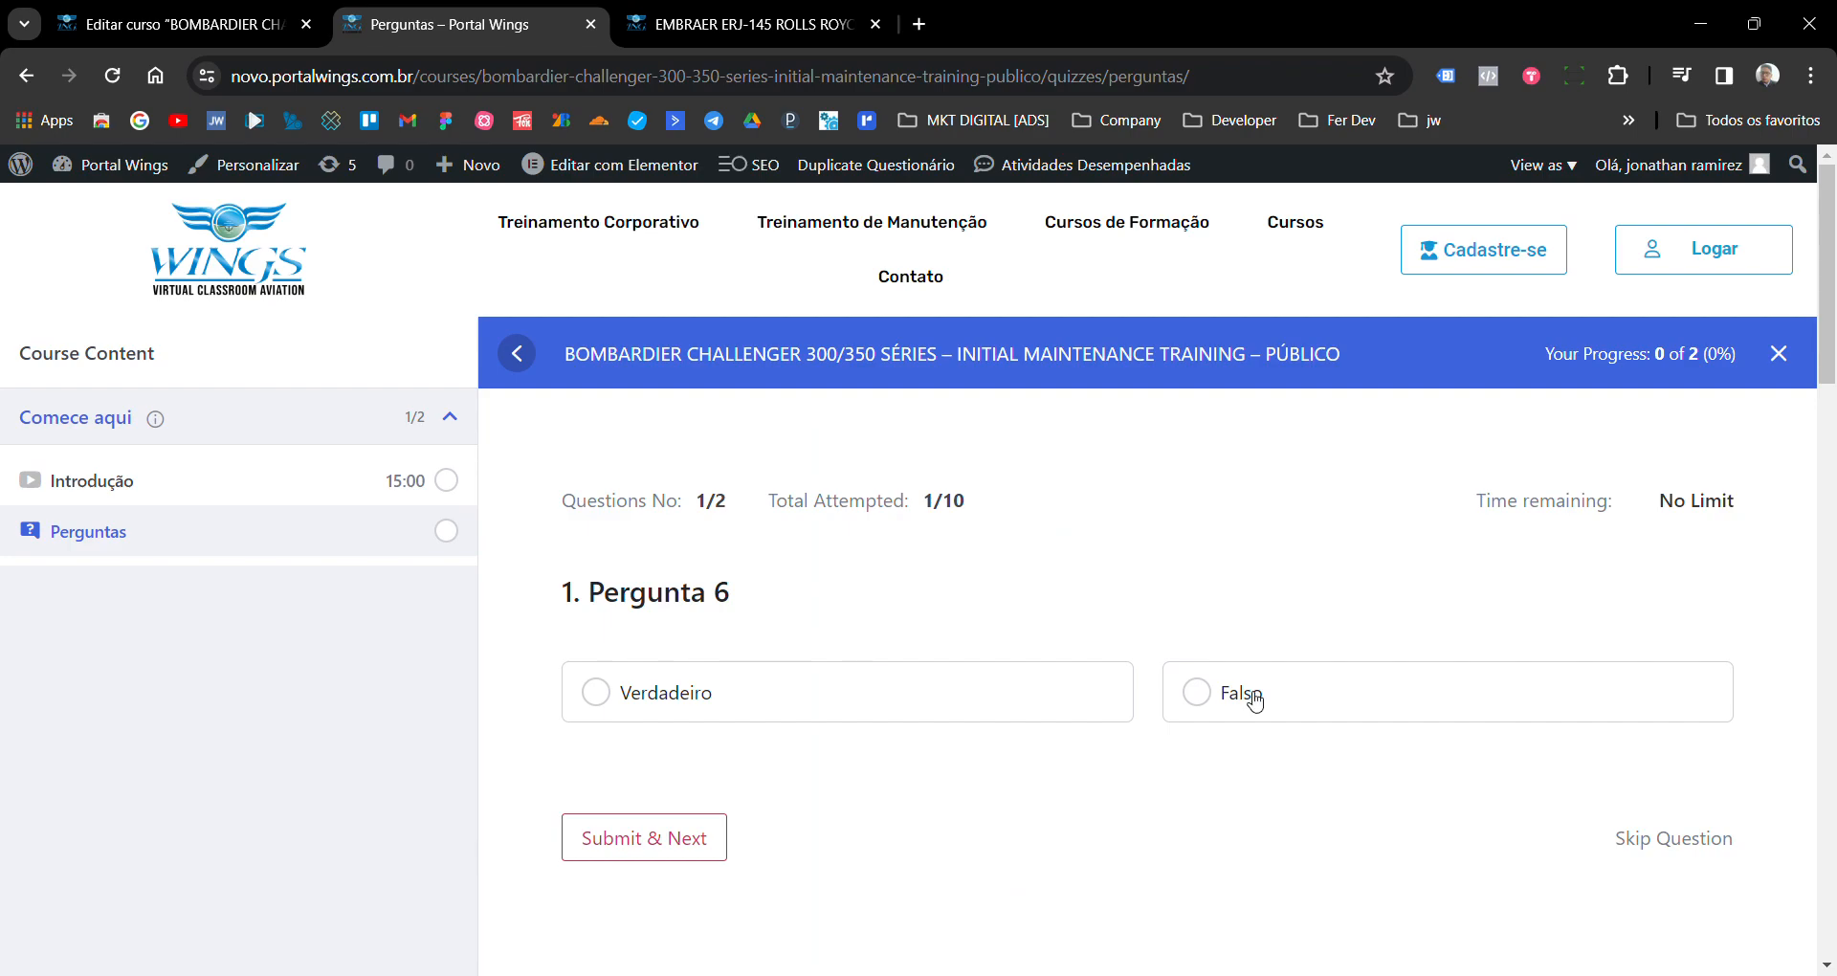
- Answer "Pergunta 6" with Verdadeiro after trying Falso, and submit it to reach the second question
click(983, 708)
click(1324, 706)
click(999, 713)
click(681, 836)
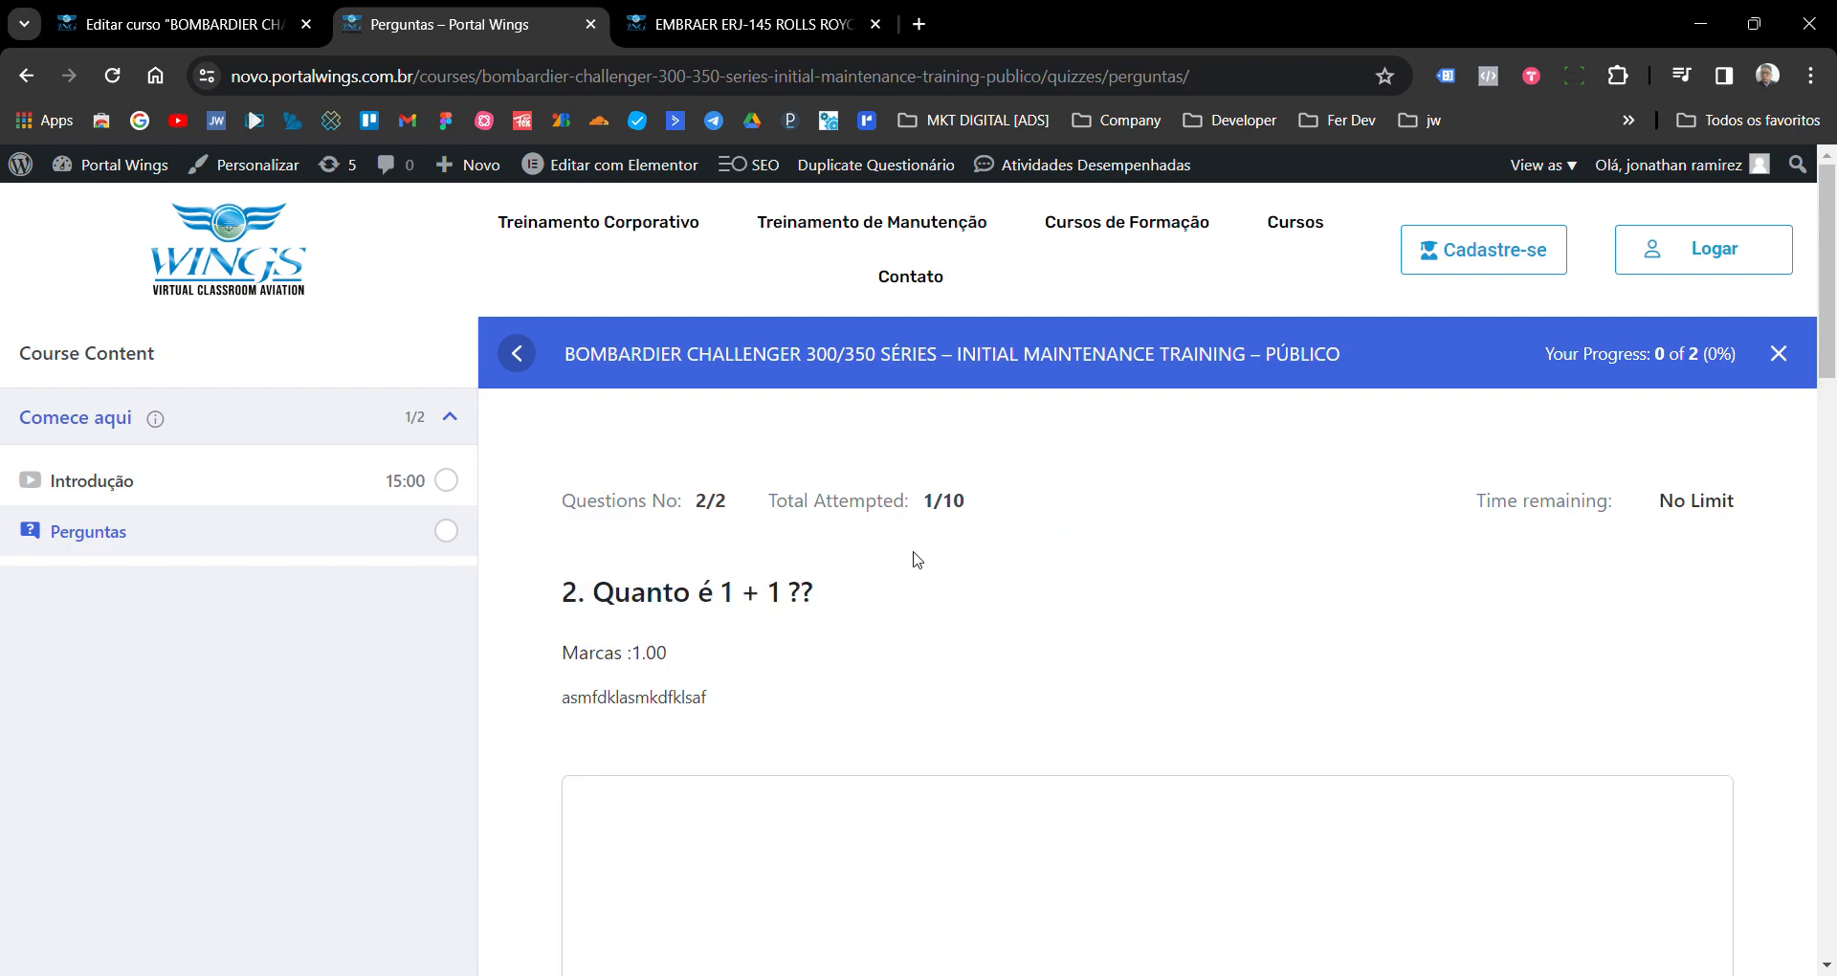
- Look over the open-ended question "Quanto é 1 + 1 ??", including its answer box, character limit and submission options
scroll(985, 660, down, 1)
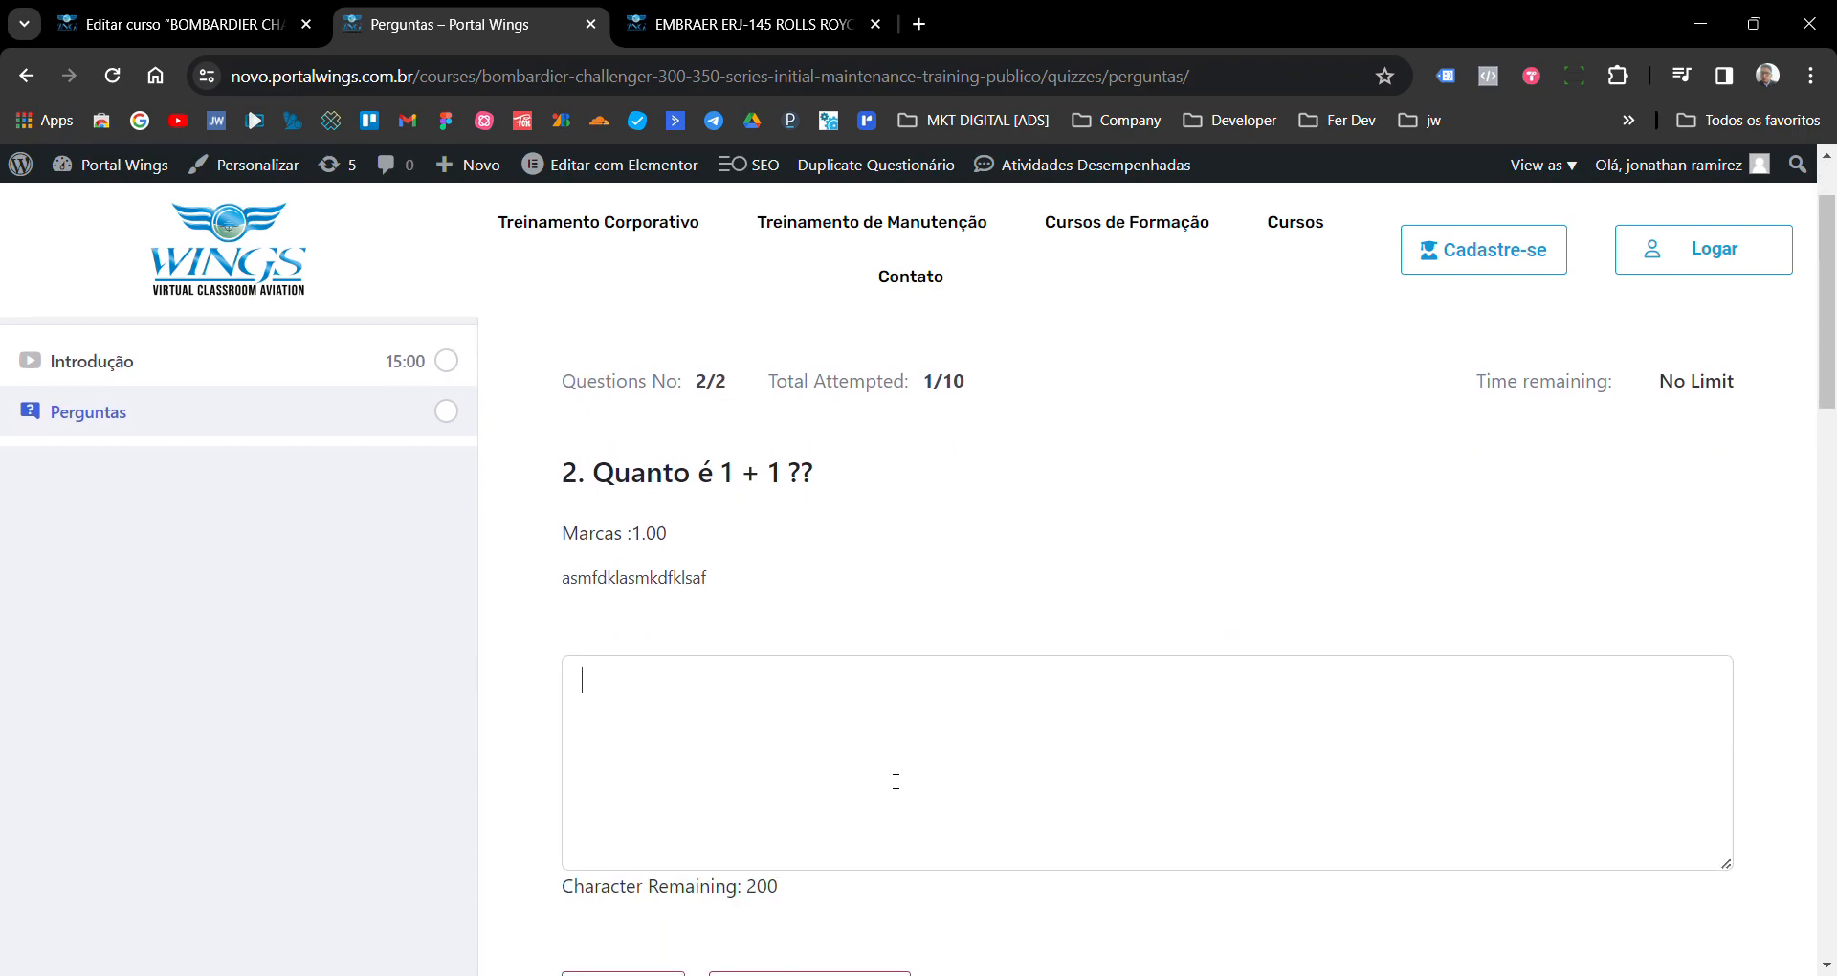
scroll(823, 669, down, 1)
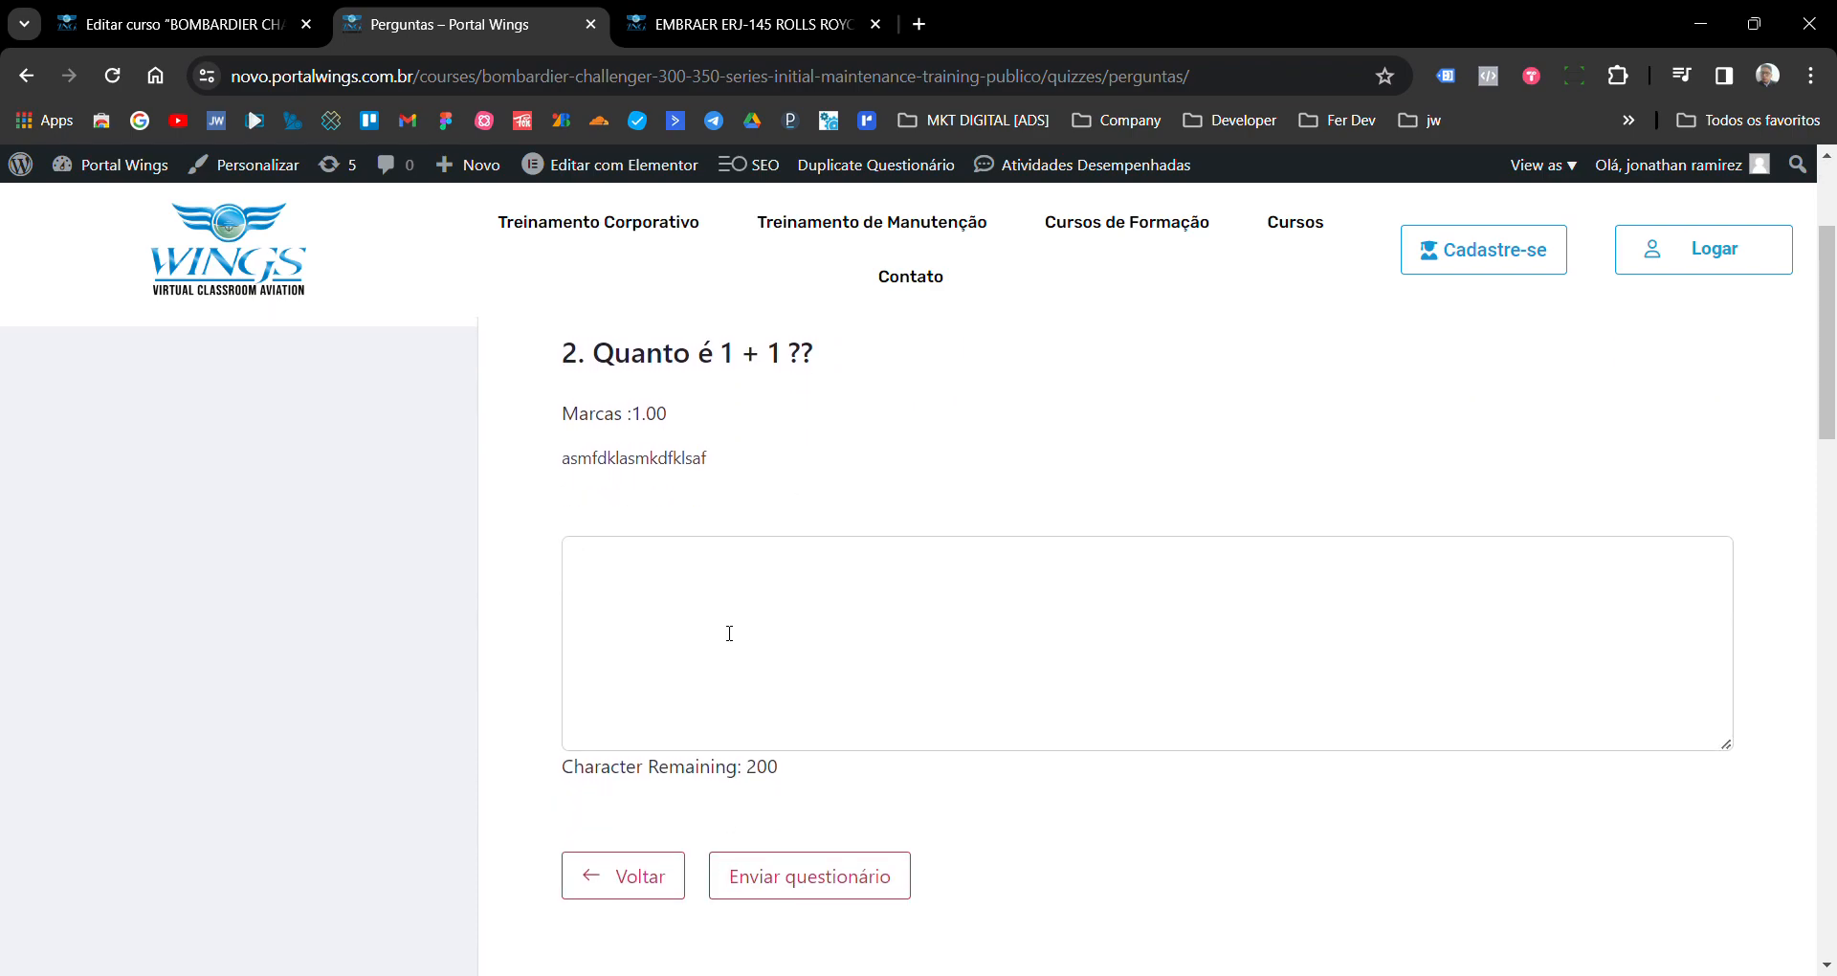
click(796, 880)
scroll(1205, 507, up, 1)
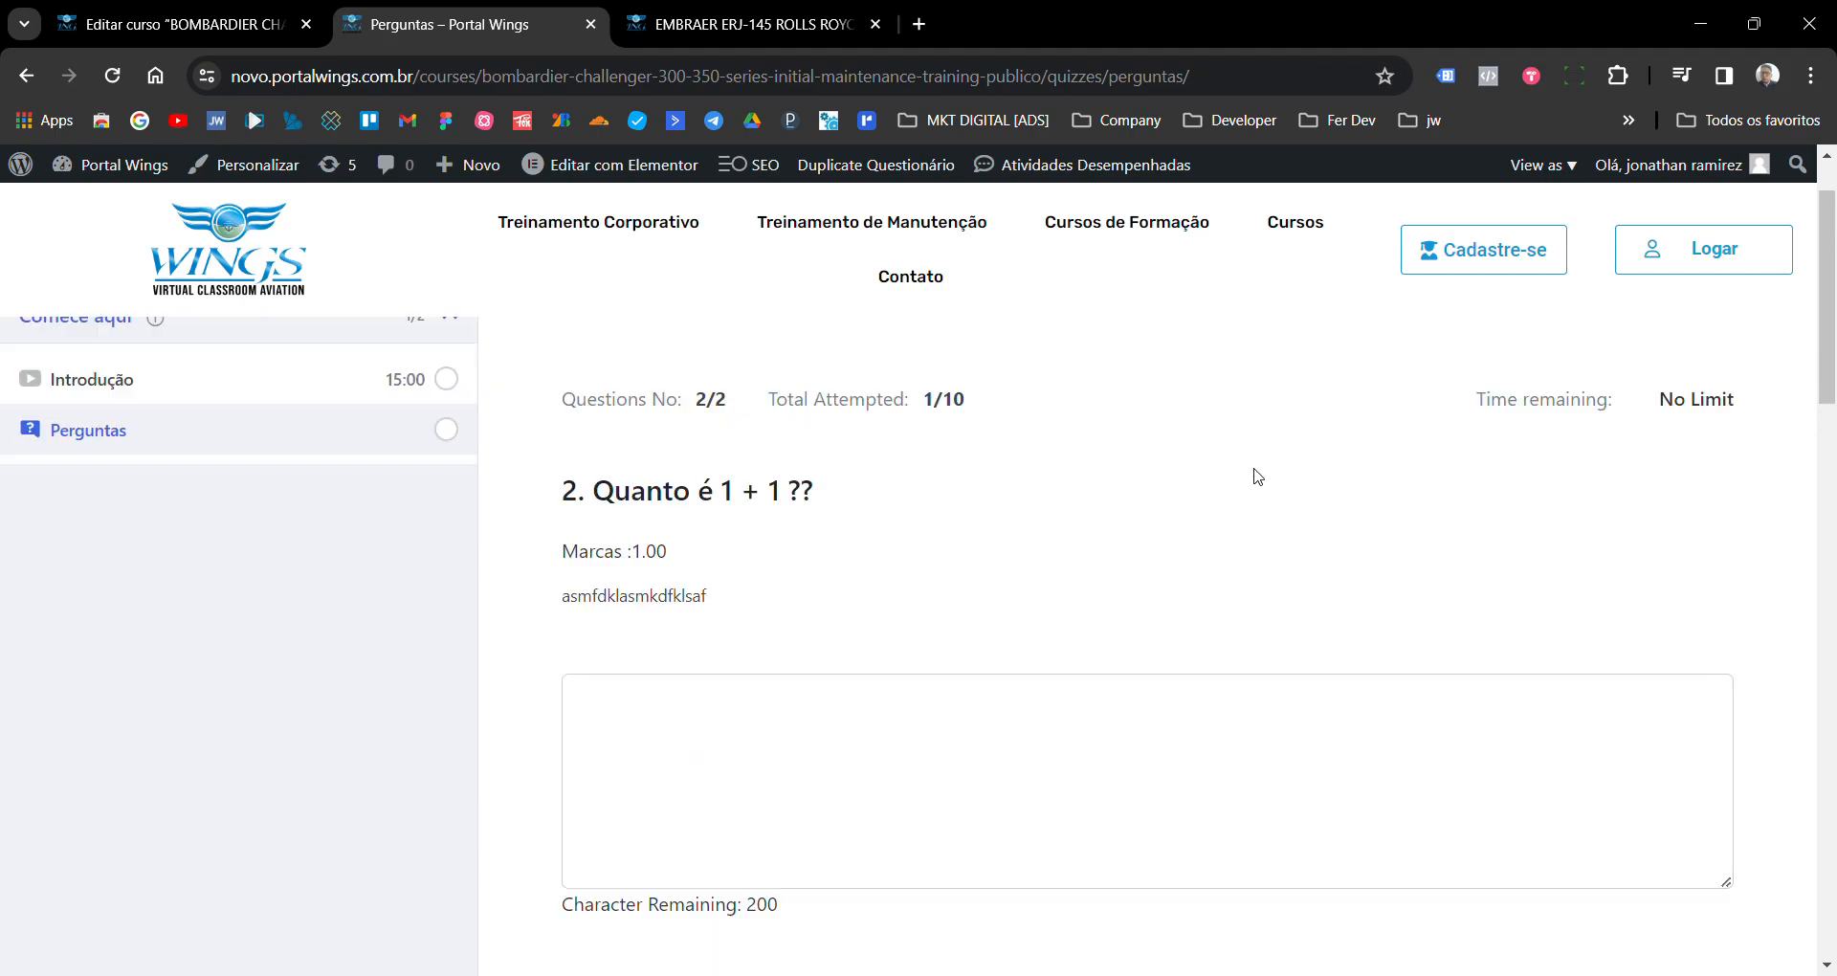
scroll(1256, 475, up, 1)
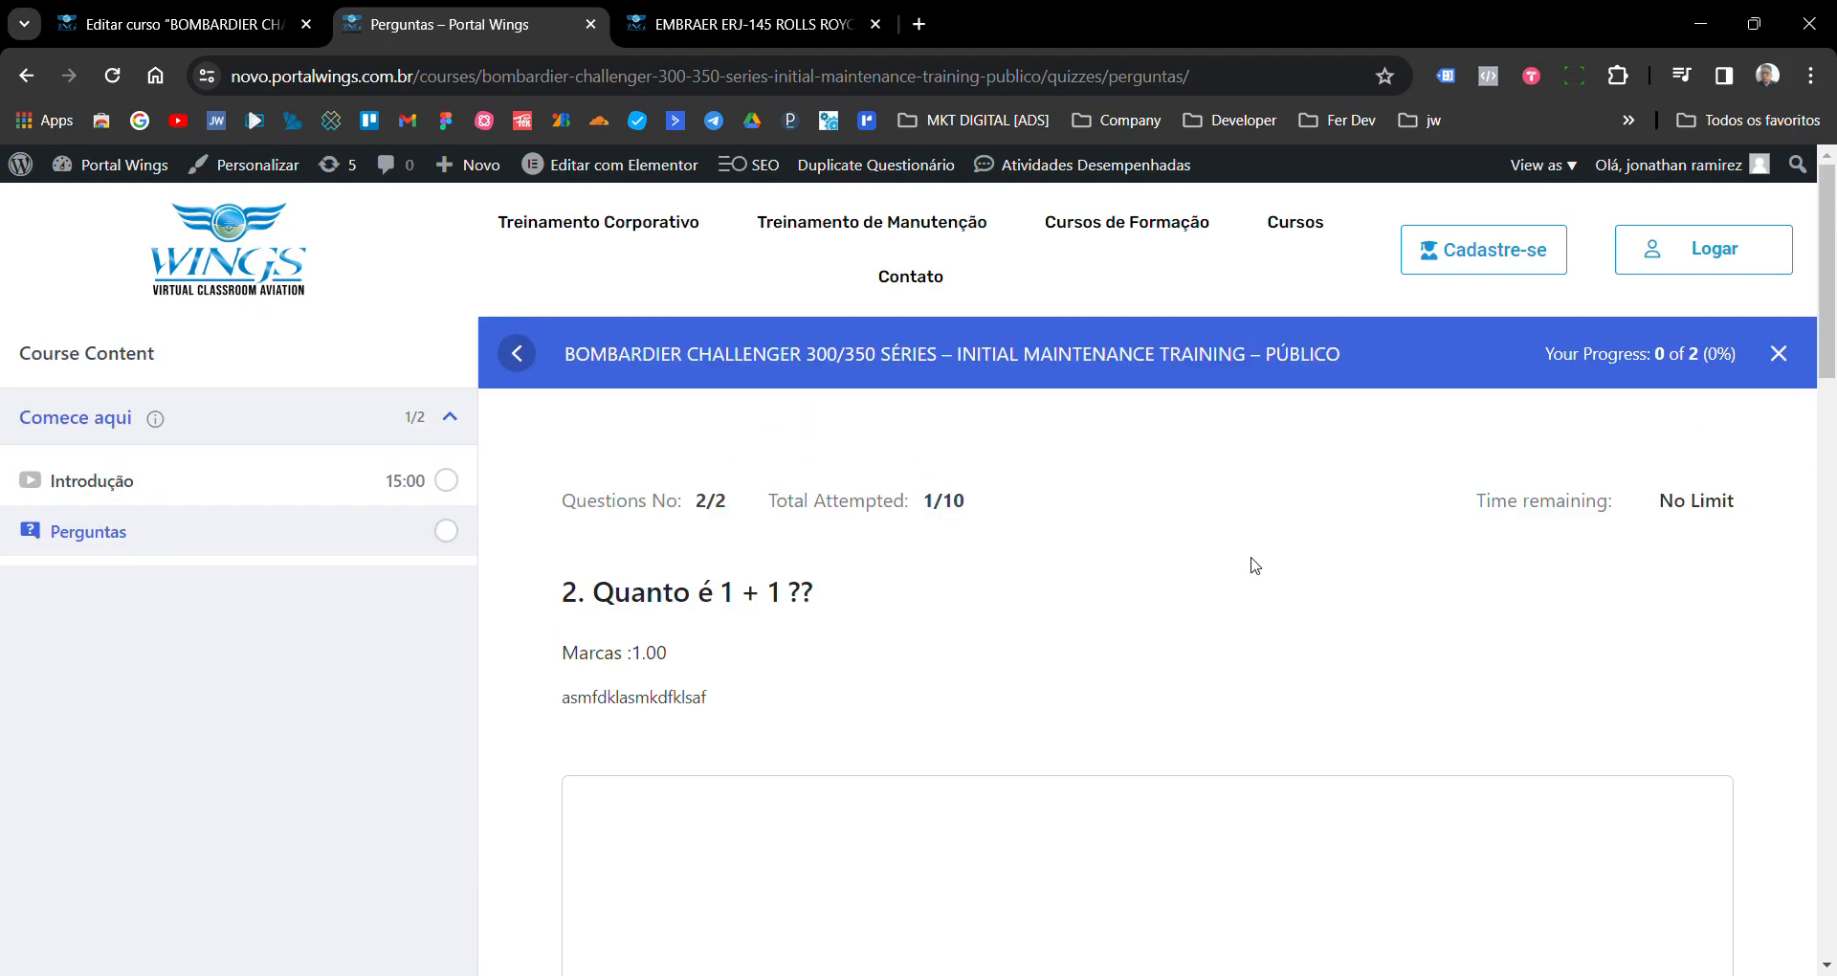